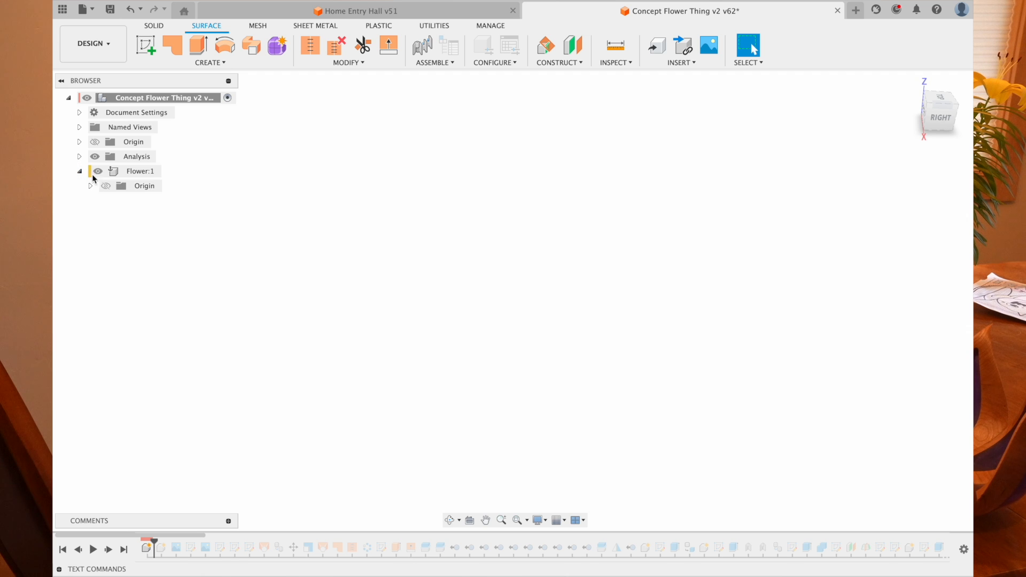
- Make the Flower component the active component
left_click(166, 69)
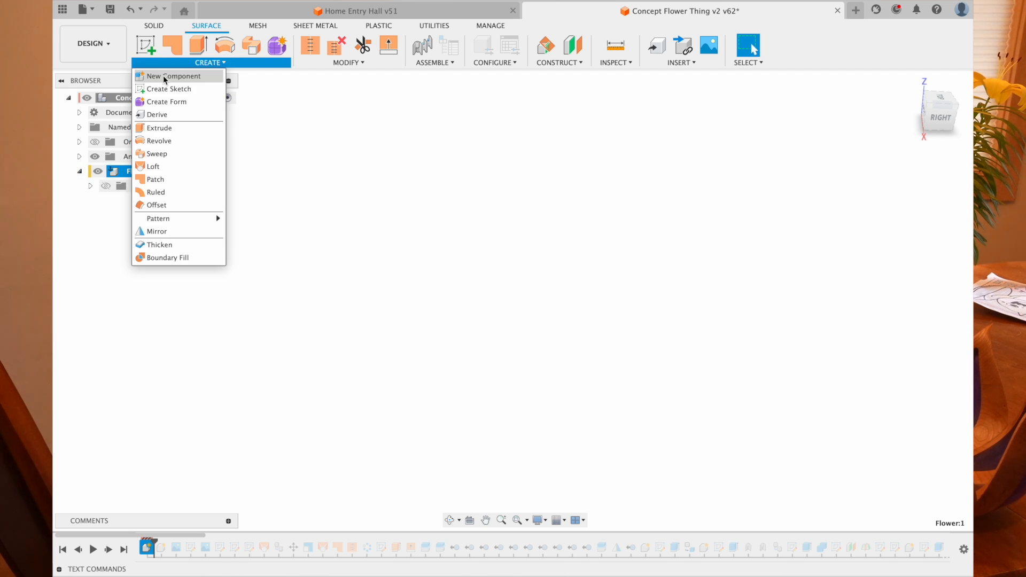
left_click(121, 309)
left_click(152, 170)
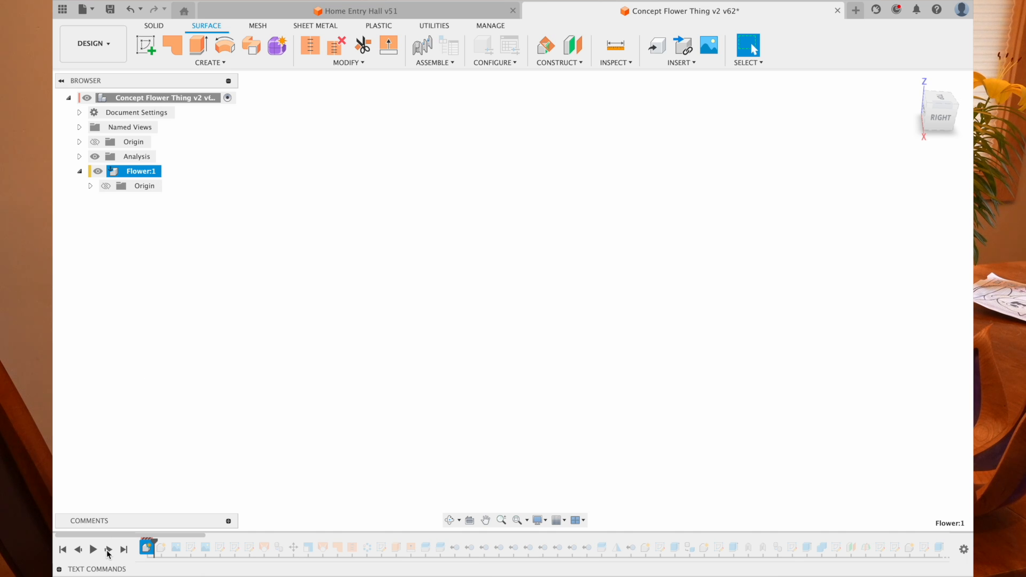
left_click(168, 171)
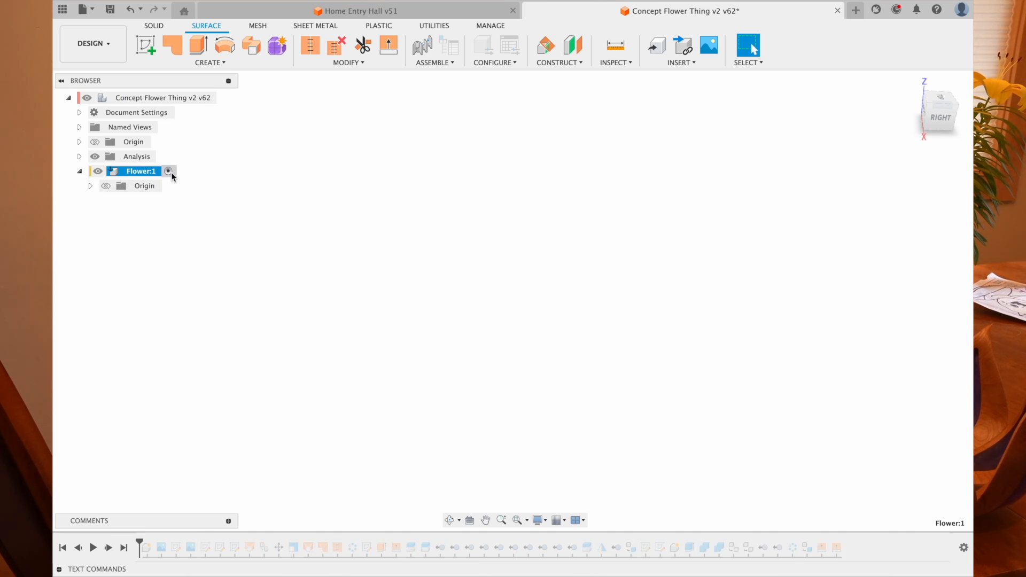
- Advance the timeline one feature to bring in the Pedal Complete component and reactivate the top-level assembly
left_click(109, 548)
left_click(163, 201)
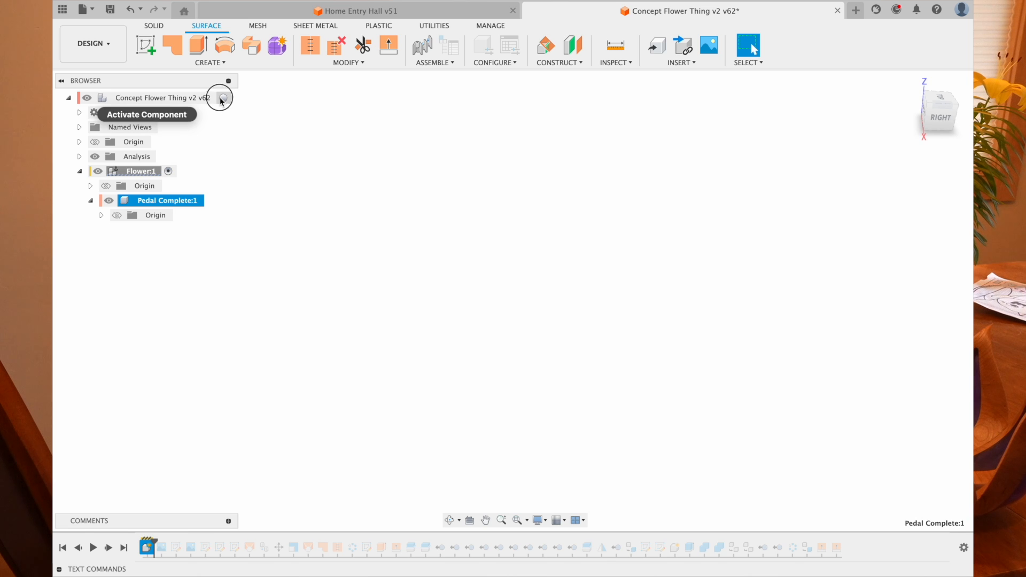
left_click(222, 98)
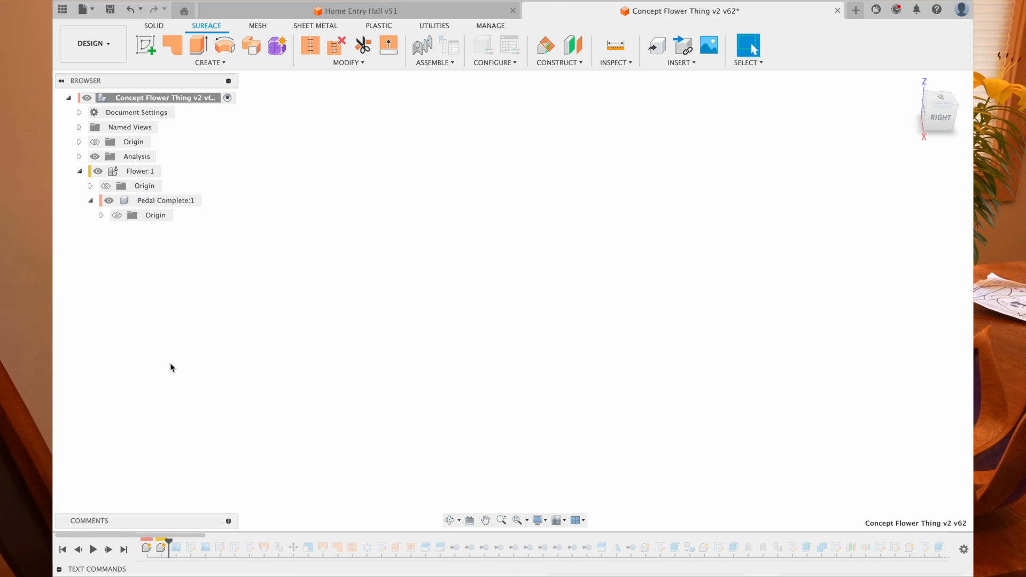
- Advance the timeline one feature and show Flower's front canvas, viewed straight from the front
left_click(108, 550)
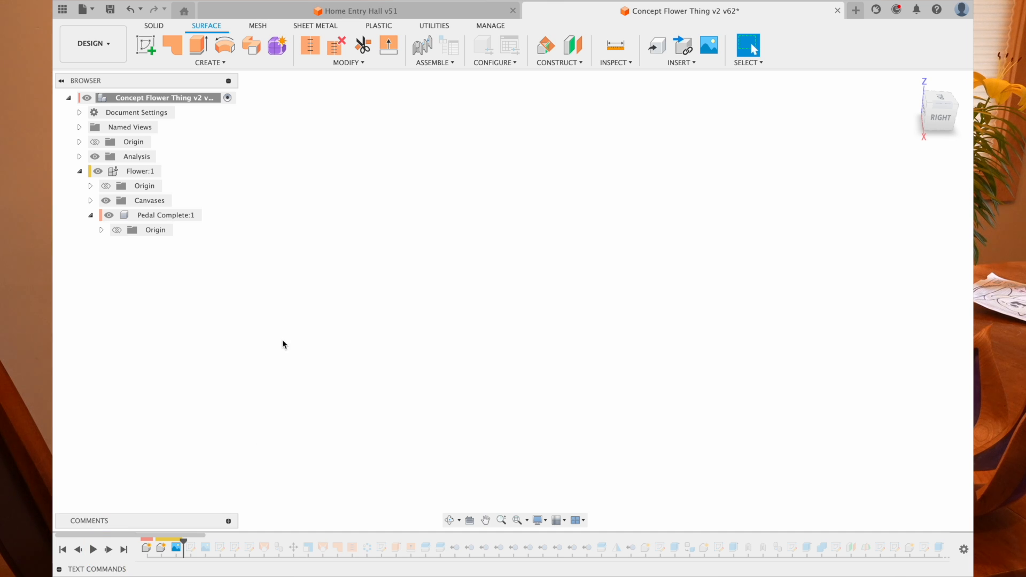
left_click(91, 201)
left_click(117, 215)
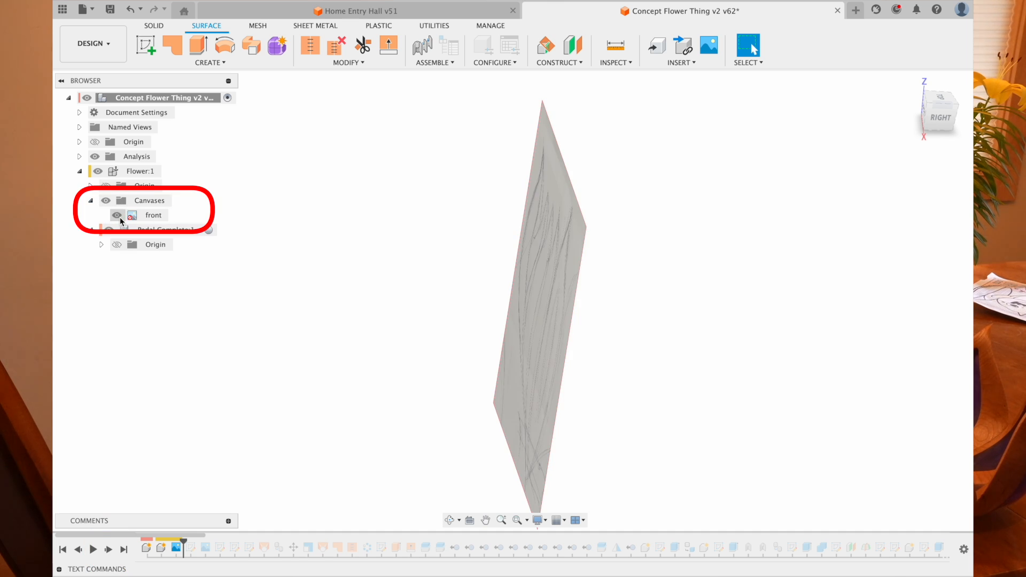
left_click(910, 83)
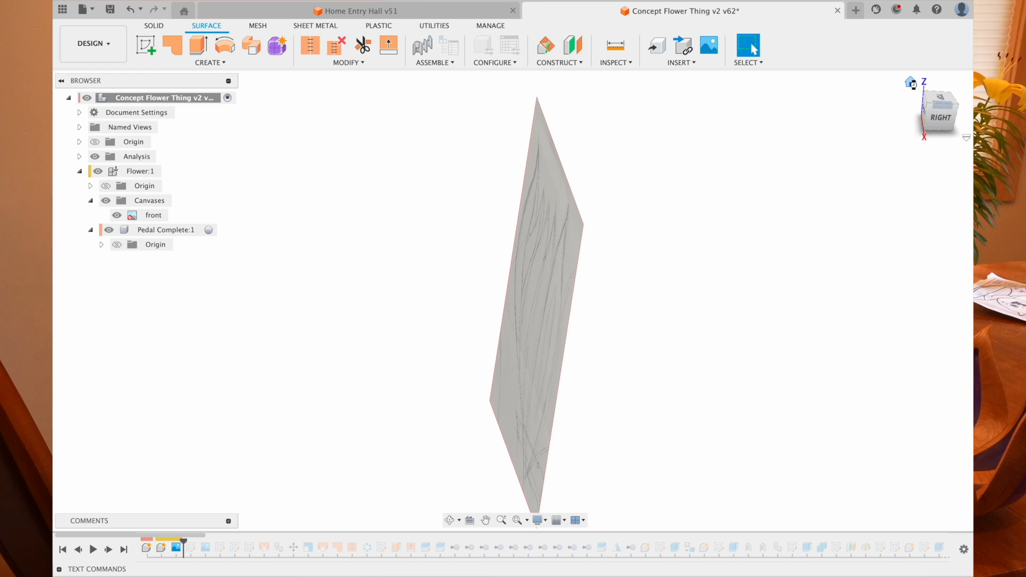
left_click(927, 109)
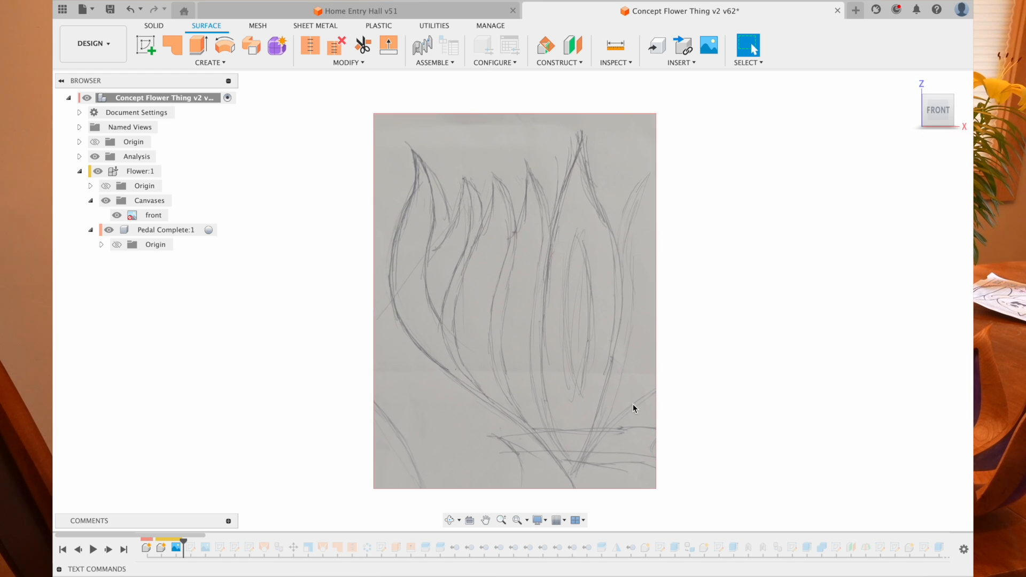
scroll(633, 404, "up", 5)
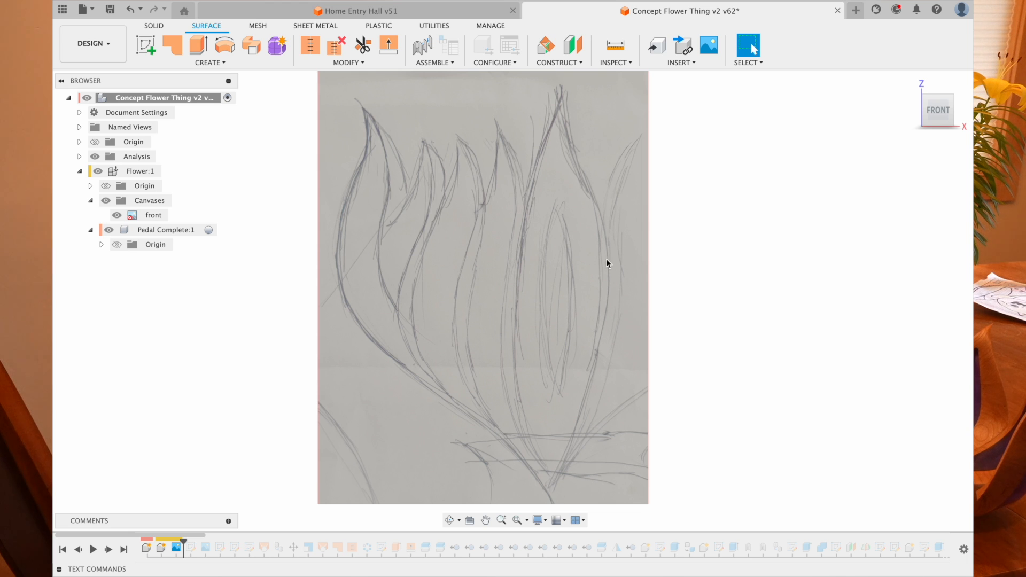
left_click(685, 64)
left_click(677, 116)
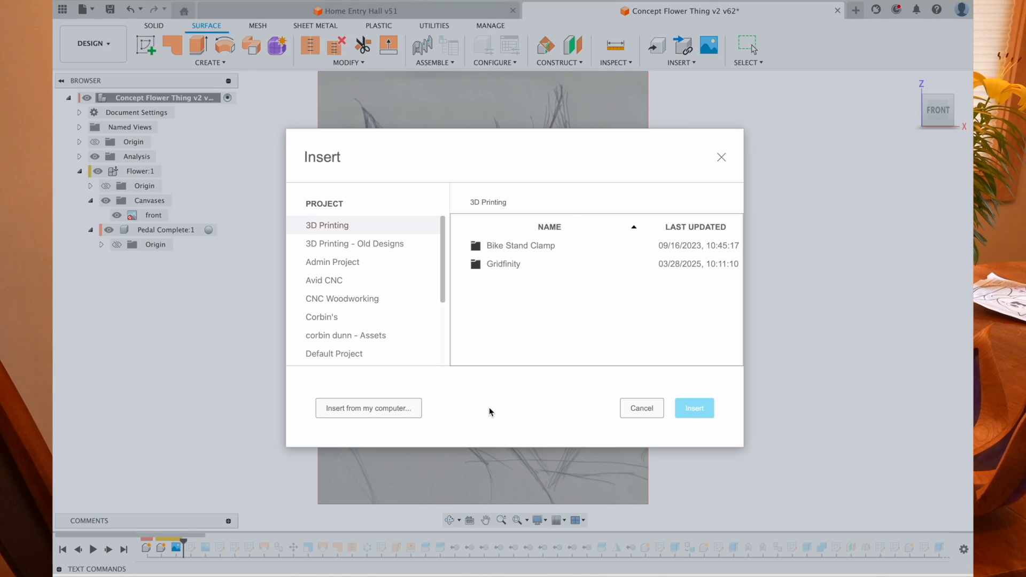
key("Escape")
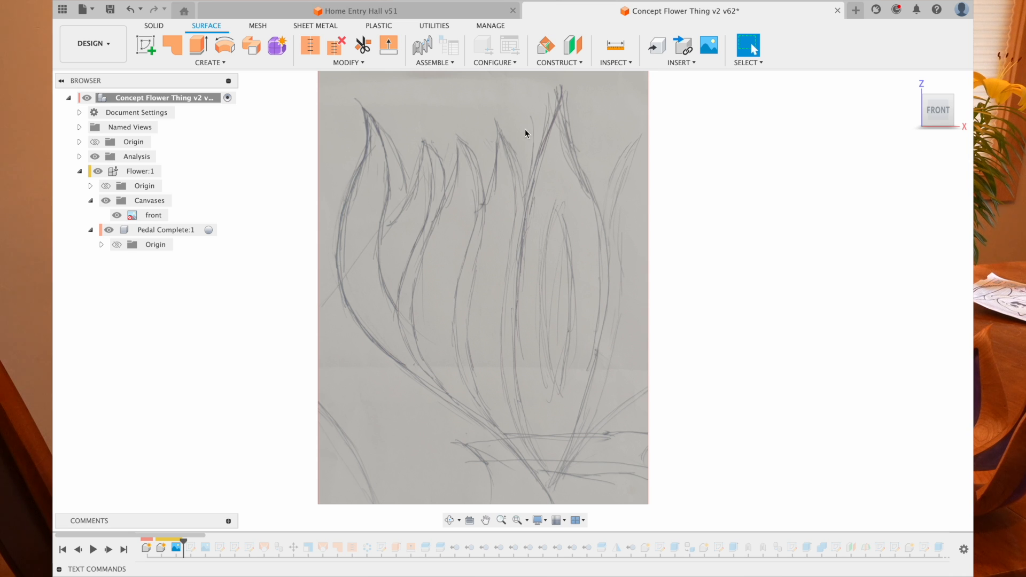
- Bring in and show the front sketch, the next timeline feature, and hide the front canvas behind it
left_click(109, 552)
left_click(117, 245)
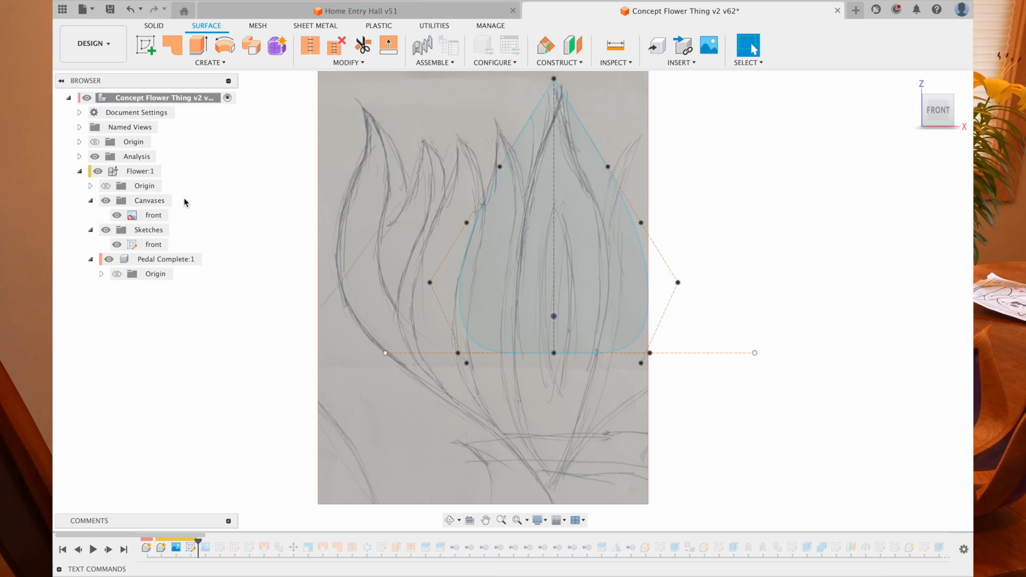
left_click(117, 216)
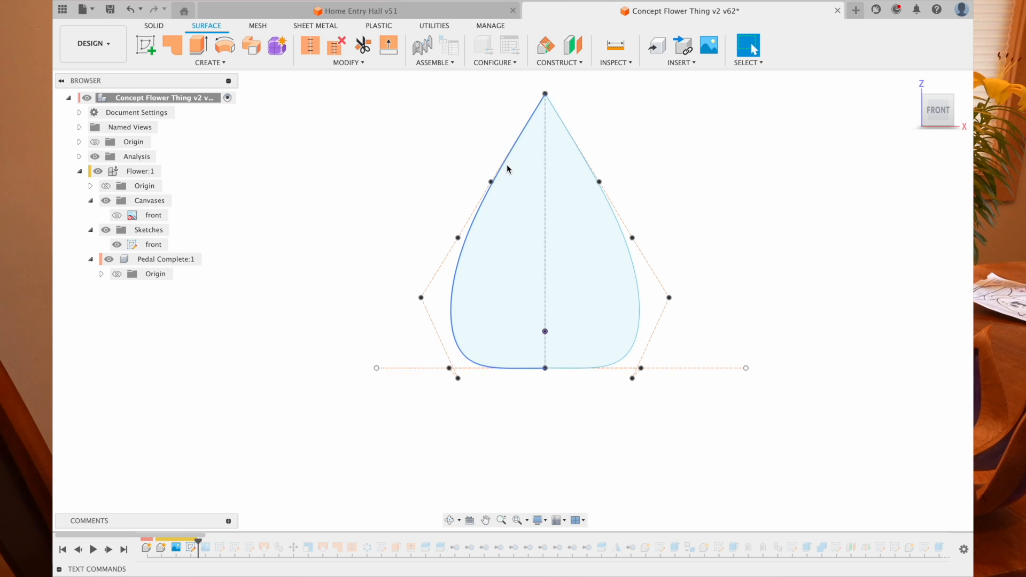
left_click(121, 216)
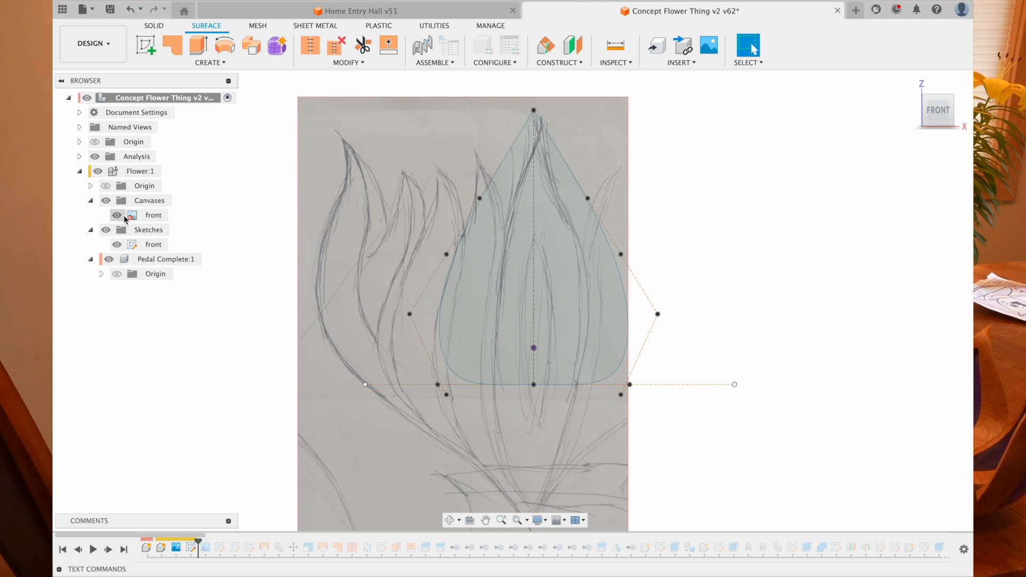
left_click(124, 217)
left_click(124, 217)
left_click(123, 216)
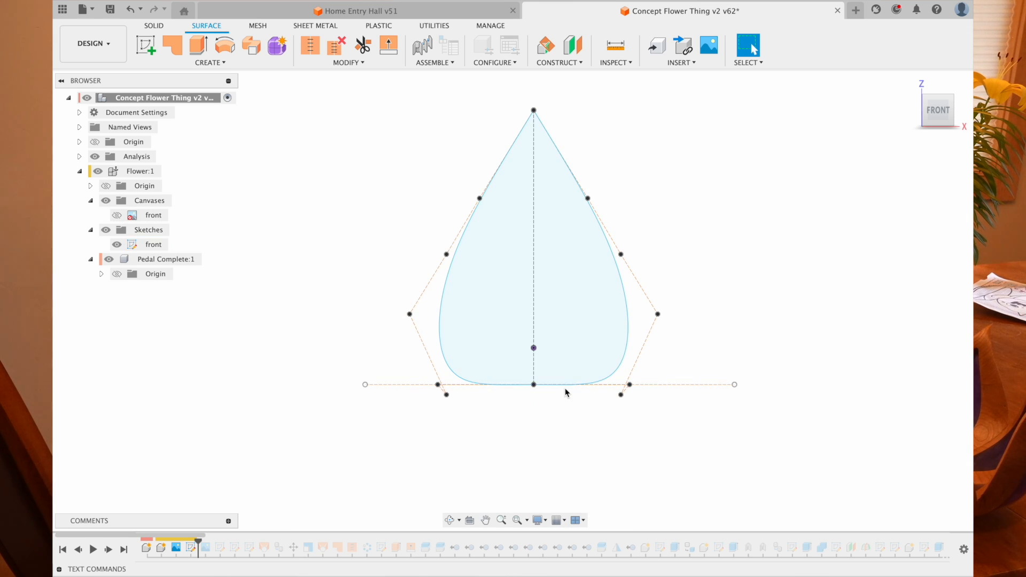
- Edit the front sketch and draw a four-point control point spline beside the existing petal profile, bulging away from it
left_click(455, 301)
double_click(153, 245)
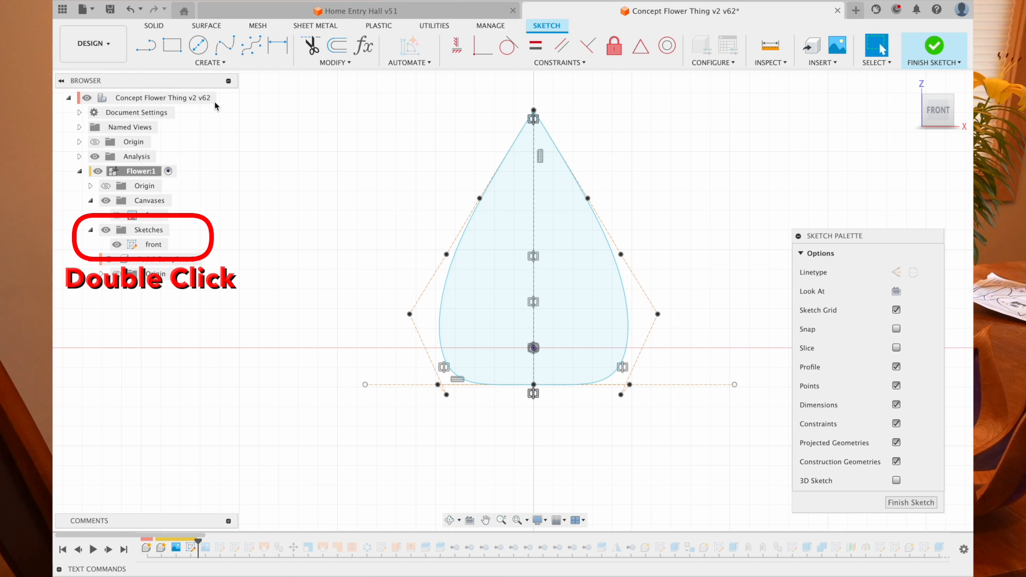
left_click(239, 63)
mouse_move(209, 114)
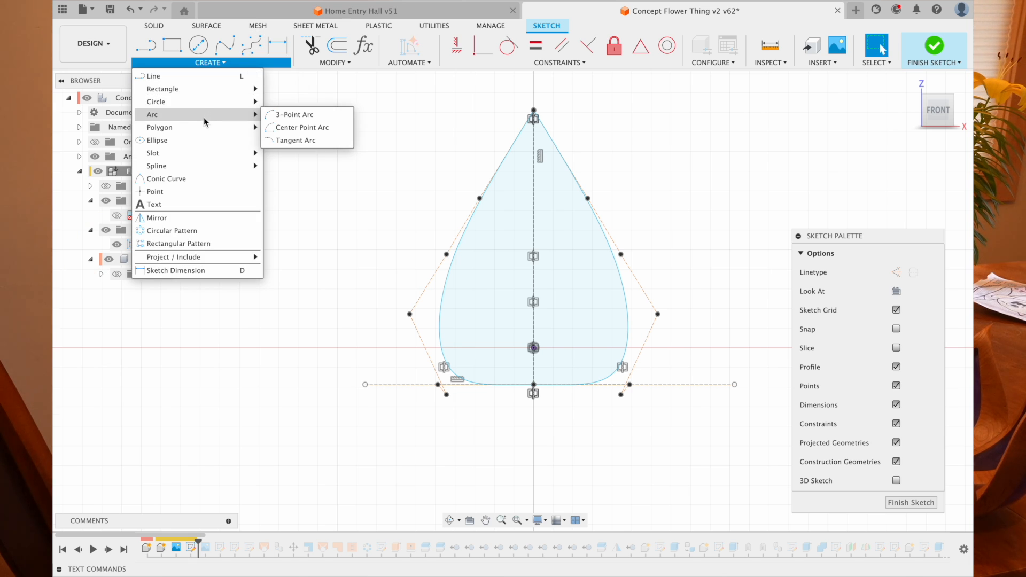
mouse_move(210, 165)
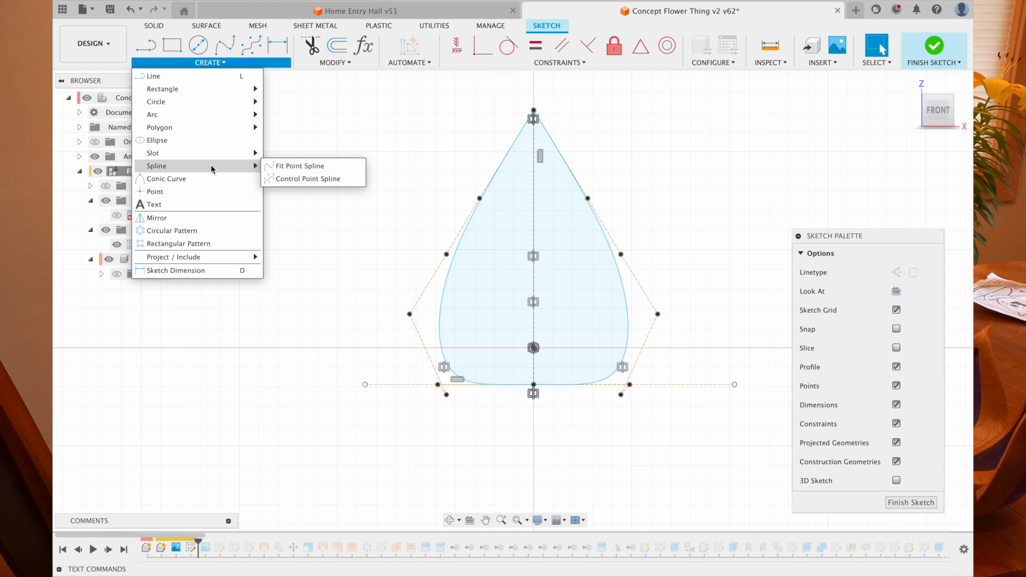
left_click(306, 180)
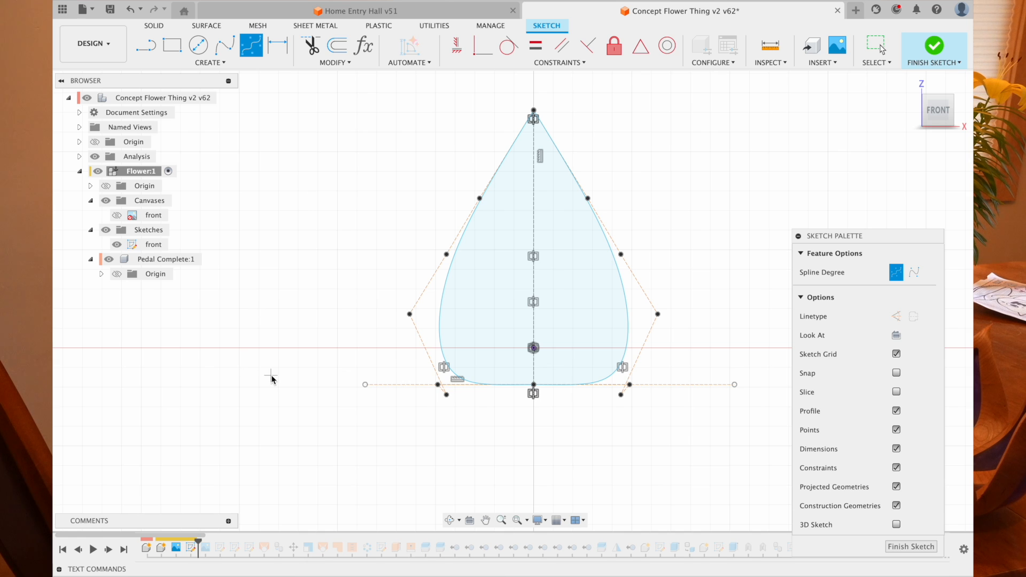
scroll(272, 376, "left", 1)
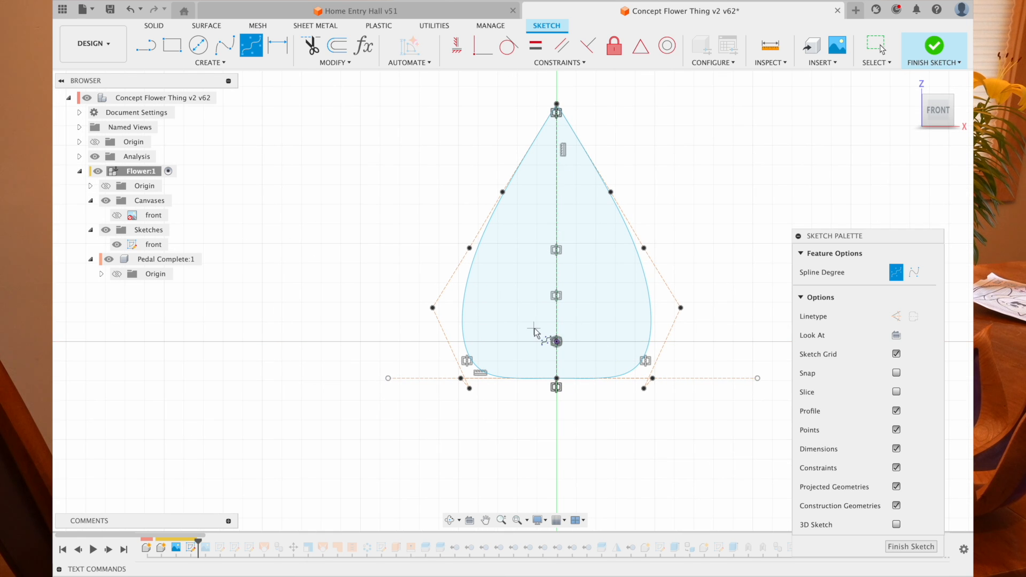
scroll(533, 331, "left", 2)
scroll(278, 392, "left", 2)
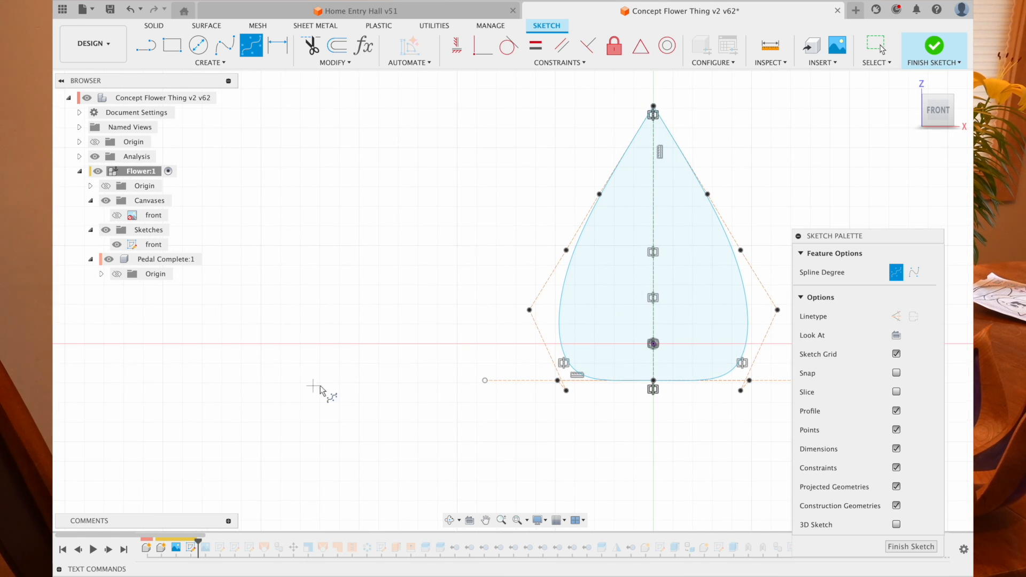
left_click(262, 385)
left_click(212, 323)
left_click(235, 170)
left_click(345, 127)
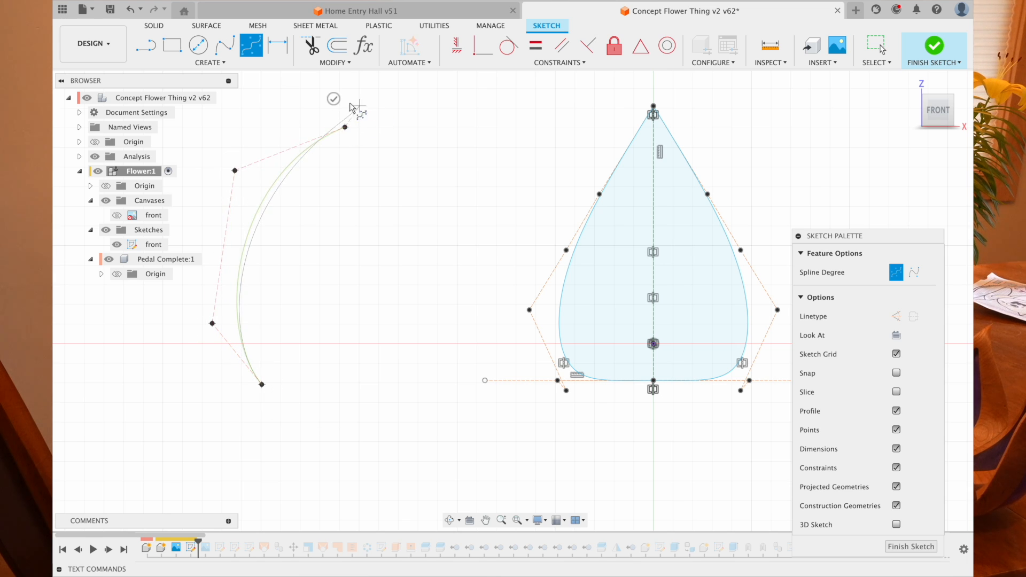
left_click(334, 97)
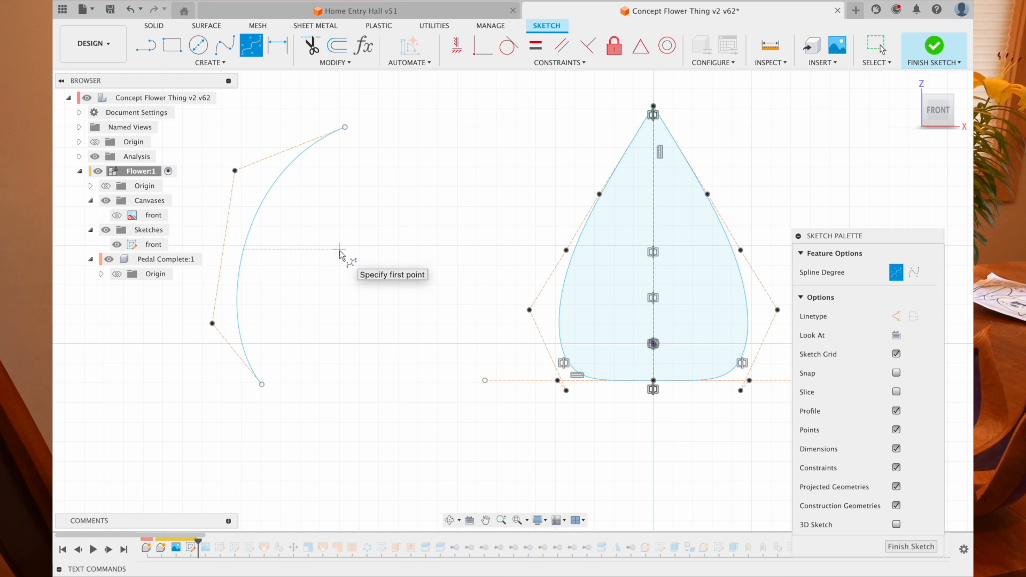
- Draw a vertical line about 6.9 in long down from the new spline's upper end and attach the spline's lower end to it
key("Escape")
key("l")
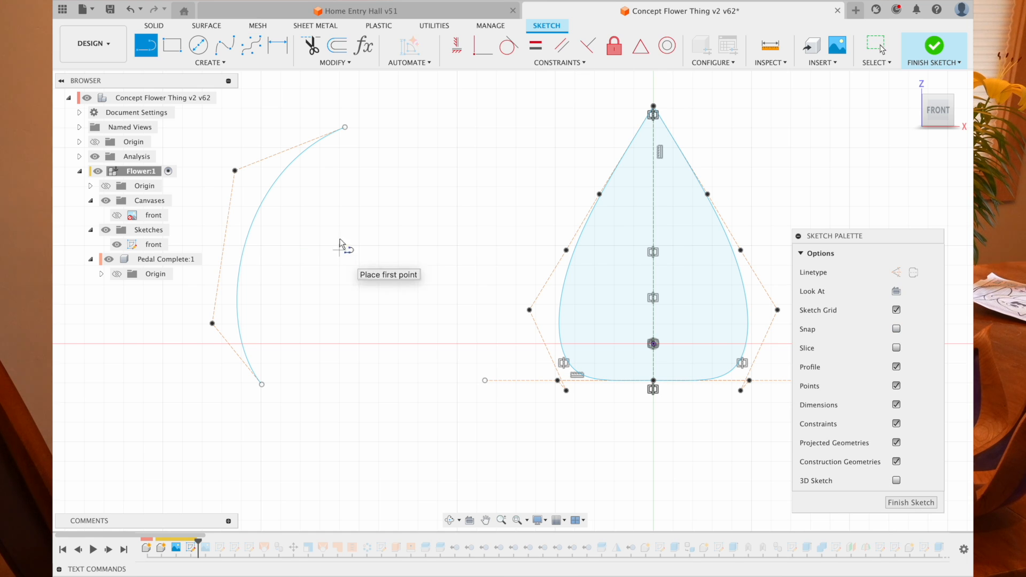
left_click(345, 128)
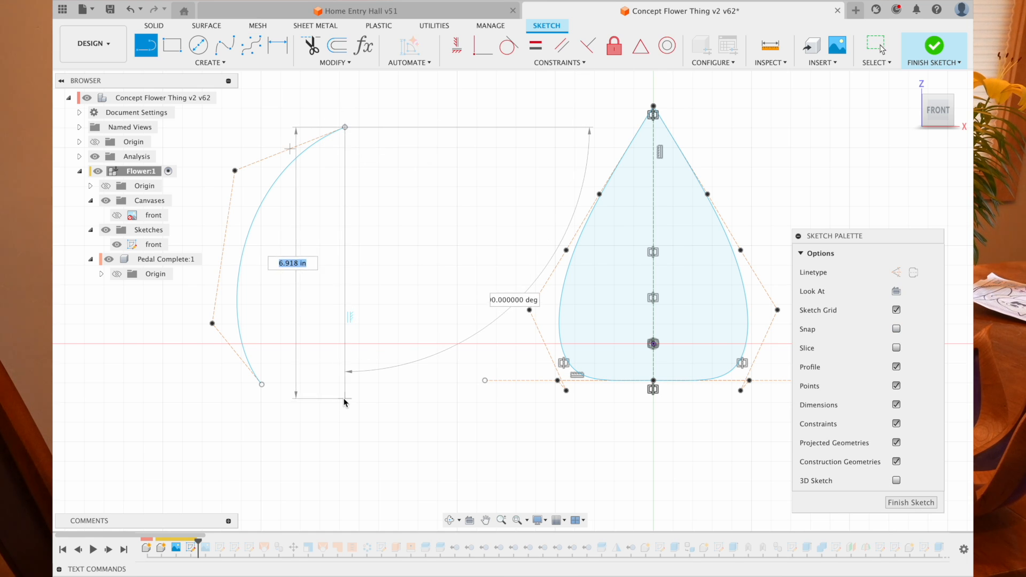
left_click(345, 398)
key("Escape")
left_click_drag(261, 384, 345, 400)
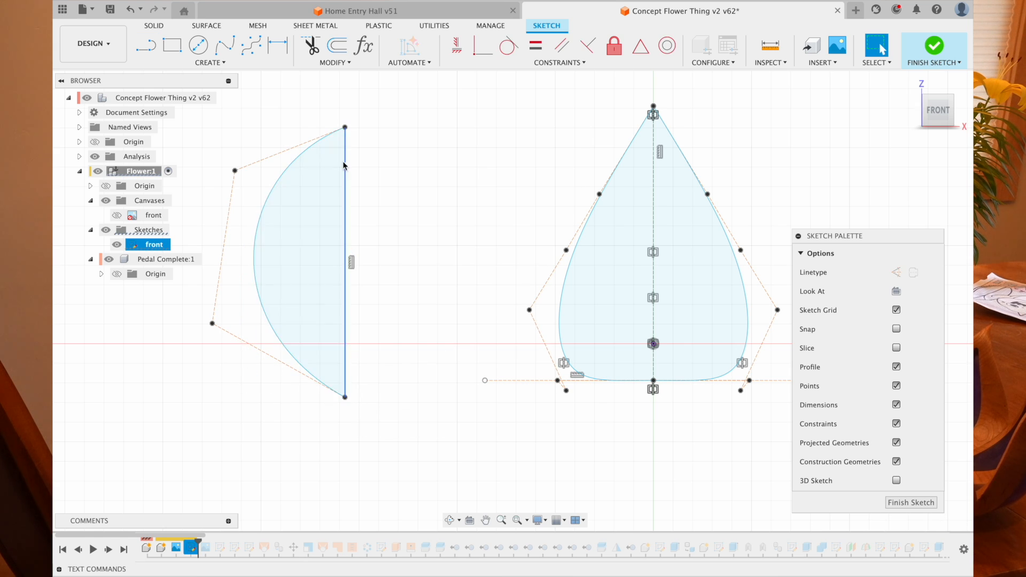
- Convert the vertical line to construction geometry and move the spline's upper control point inward and down to slim the tip
left_click(346, 220)
key("x")
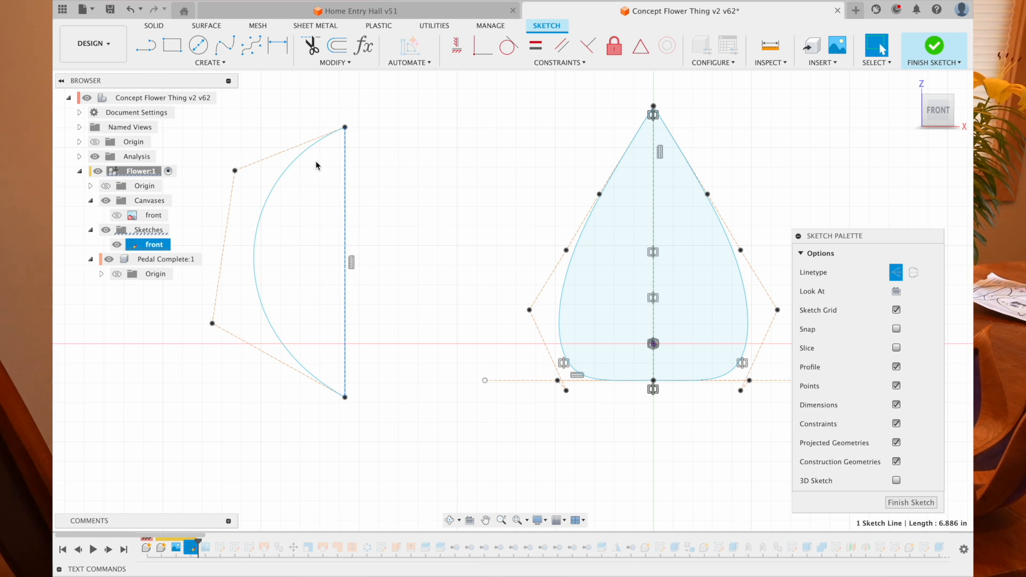
left_click_drag(236, 171, 269, 222)
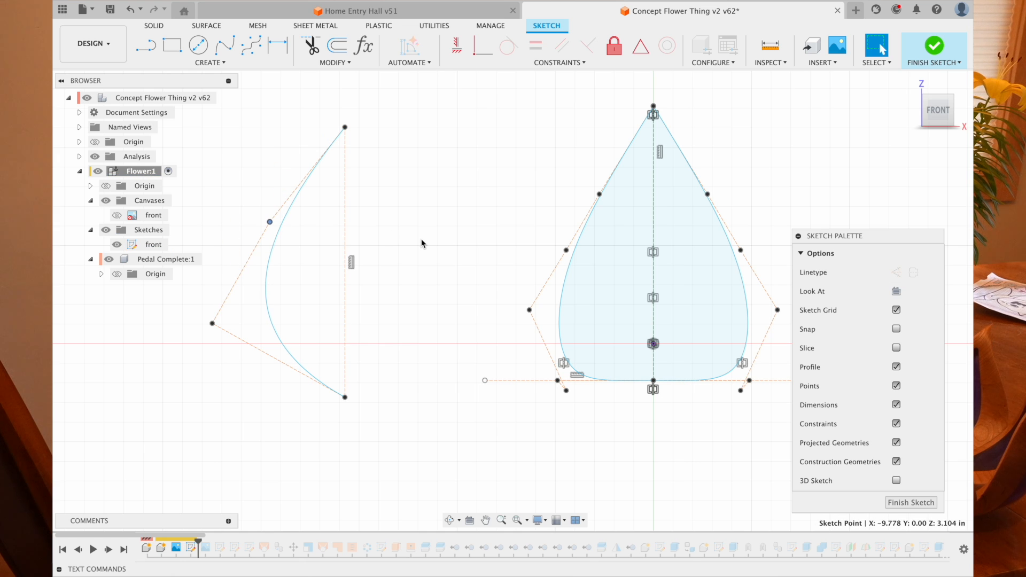
- Mirror the new spline about the vertical construction line to close a symmetric petal profile
type("s")
type("mirror")
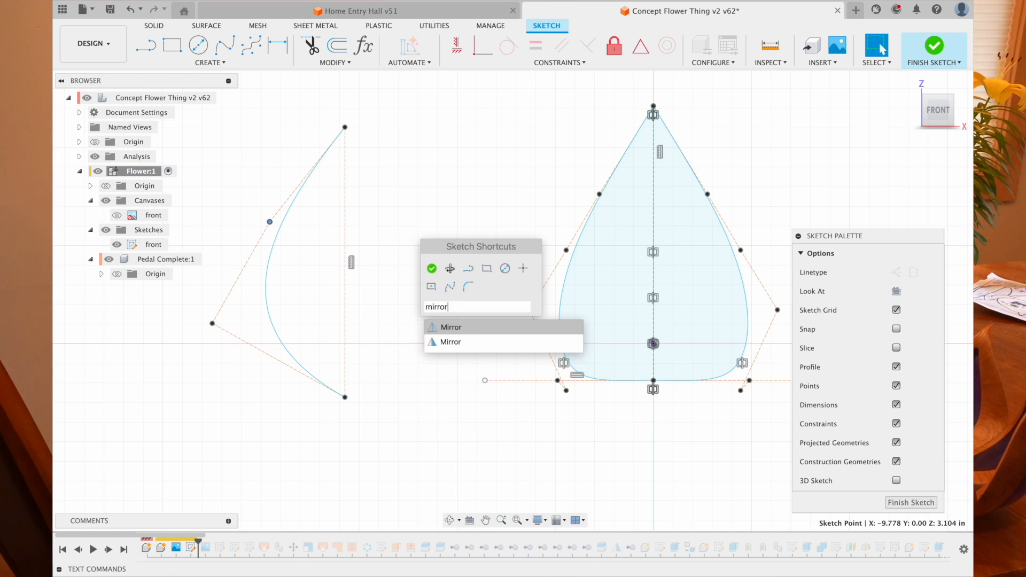
key("Return")
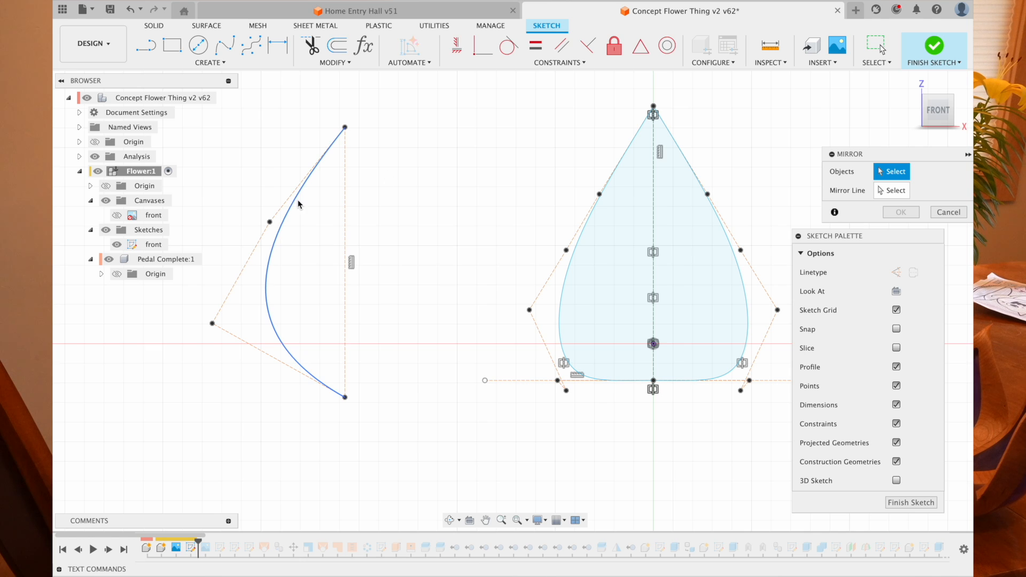
left_click(299, 203)
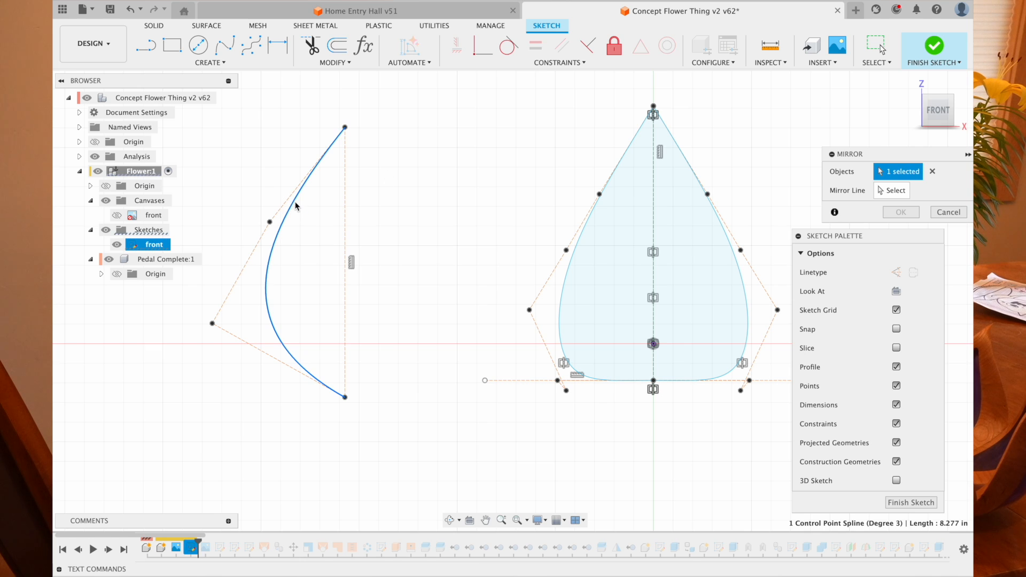
left_click(346, 234)
left_click(899, 211)
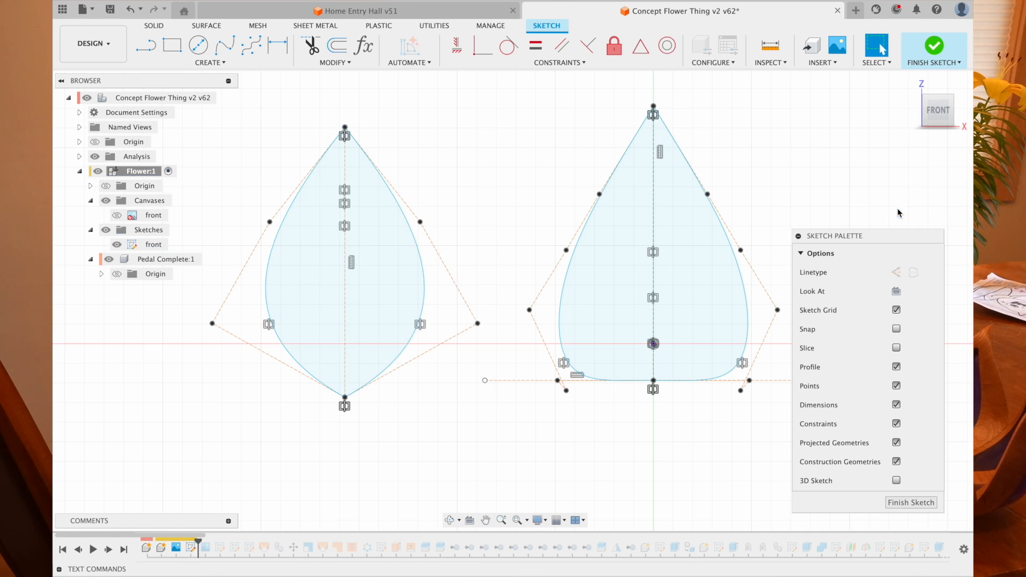
- Reshape the mirrored petal by moving its upper control point inward and its lower one down nearly level with the base point
left_click_drag(420, 222, 390, 252)
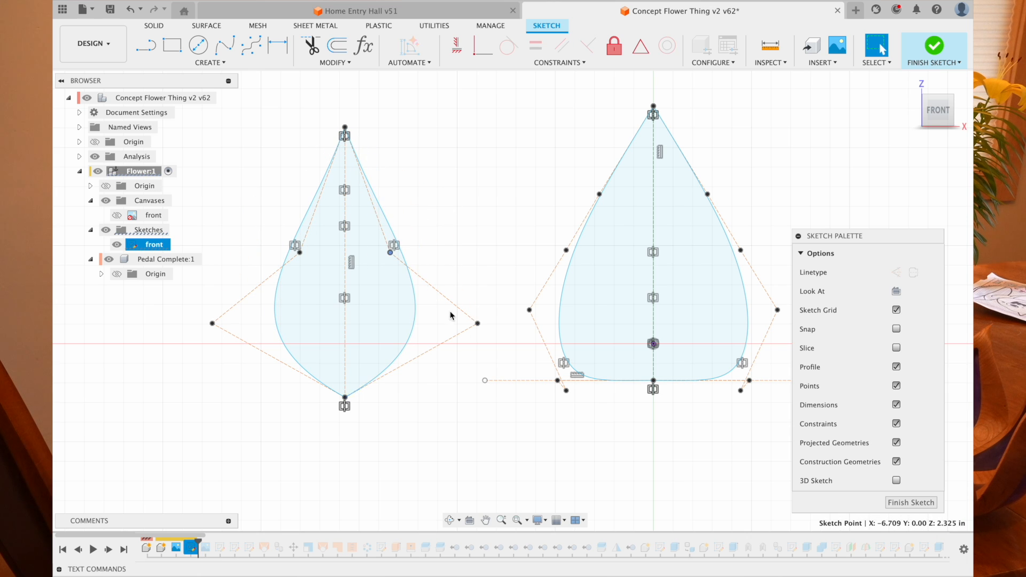
left_click_drag(477, 324, 458, 394)
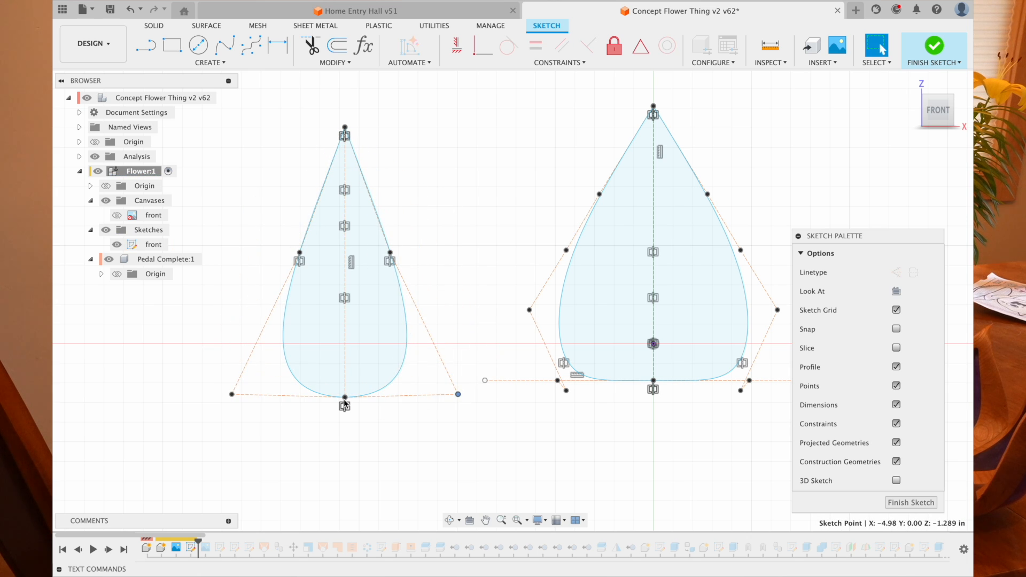
- Move the second petal's lower control points down below the base point, and pull them outward to widen the petal's base
left_click_drag(230, 395, 229, 416)
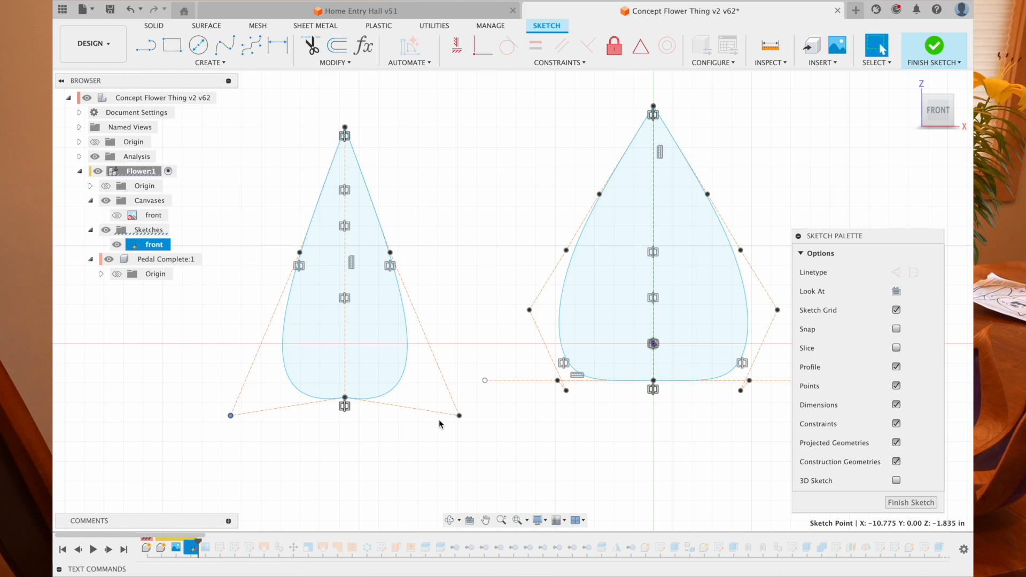
left_click_drag(460, 414, 509, 409)
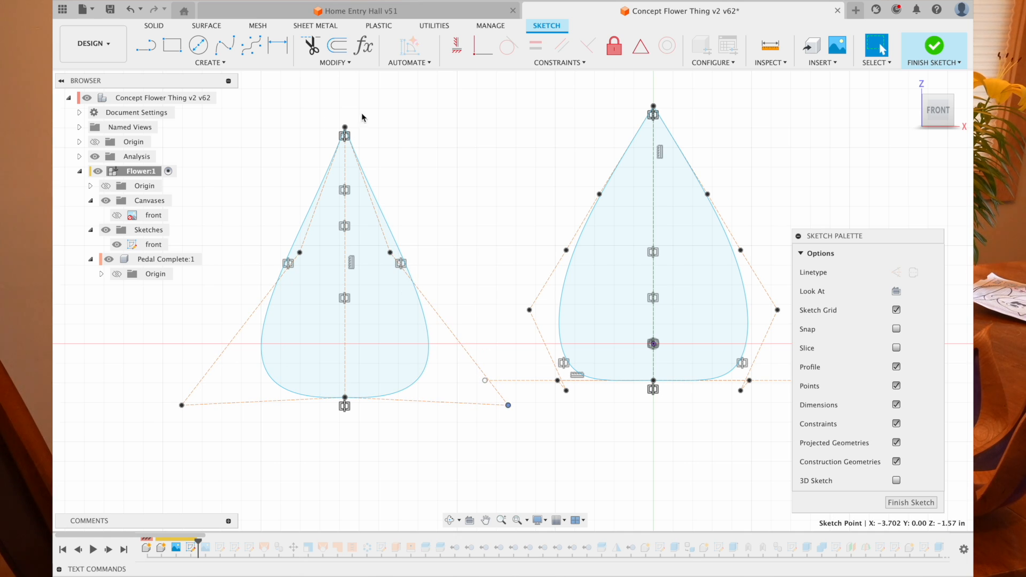
- Undo all the edits that built the second petal and go back to before the front sketch was opened
key("super+z")
key("super+z")
key("super+z")
key("super+z")
key("super+z")
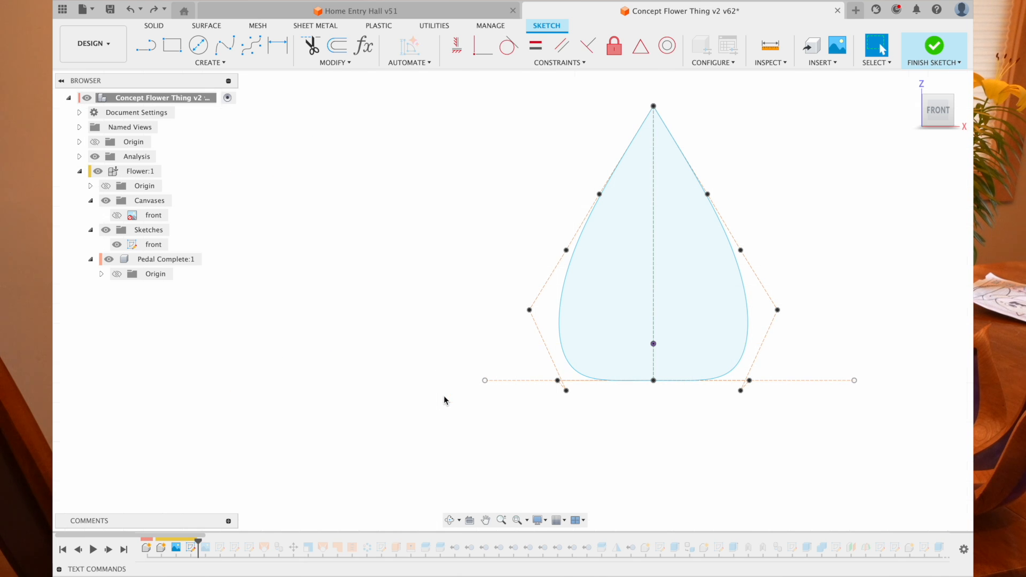
key("super+z")
key("super+z")
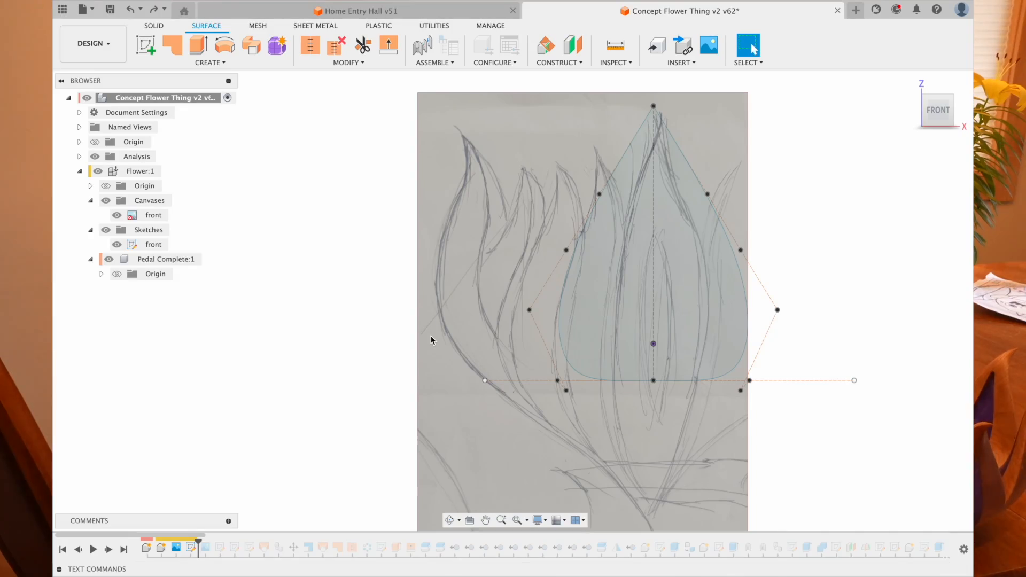
- Advance the timeline past the right canvas and hide the front canvas and the front sketch
left_click(108, 549)
left_click(119, 216)
left_click(116, 215)
left_click(117, 259)
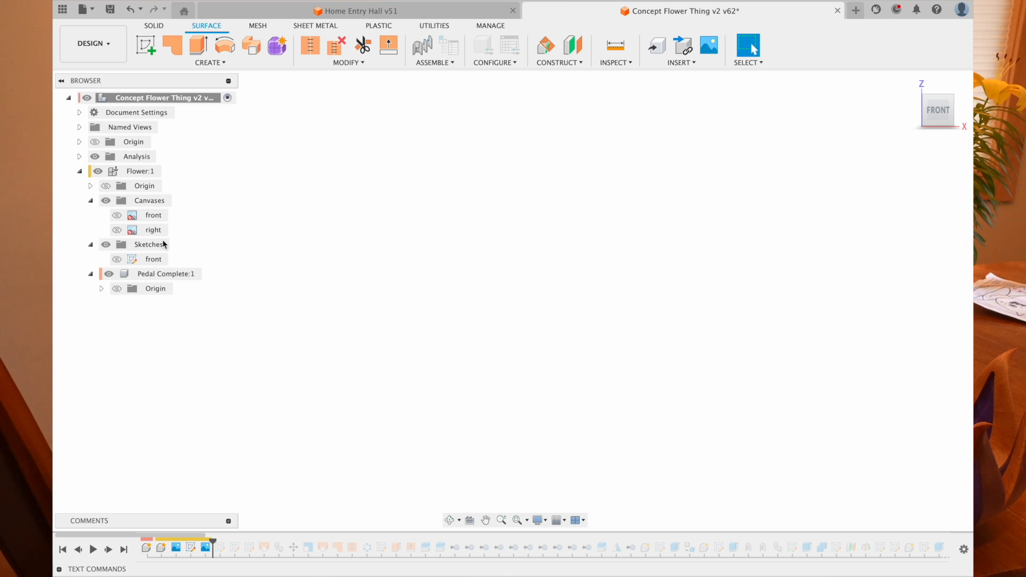
- Show the right canvas, view it from the right side and turn the front canvas back on alongside it
left_click(117, 230)
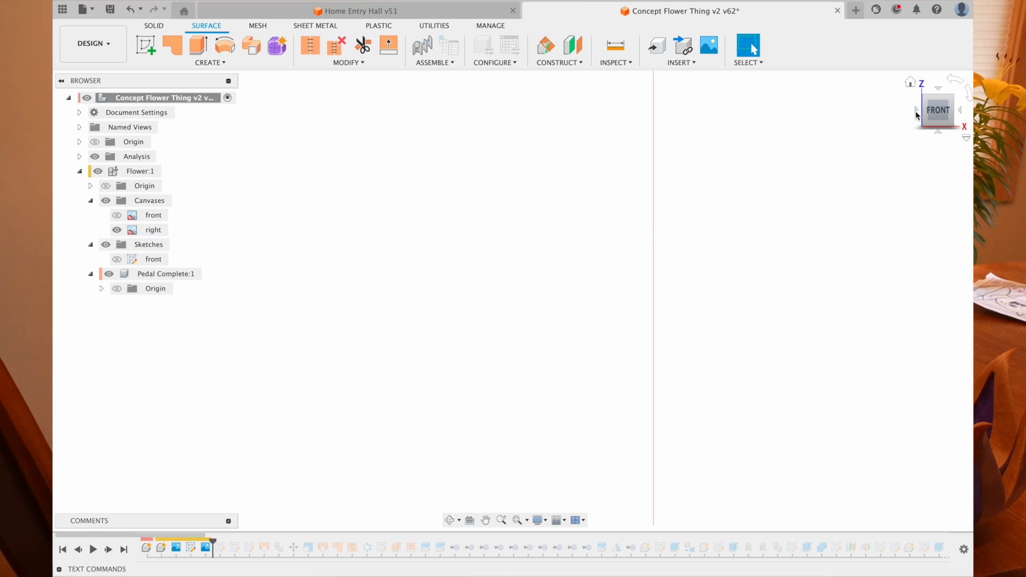
left_click(906, 81)
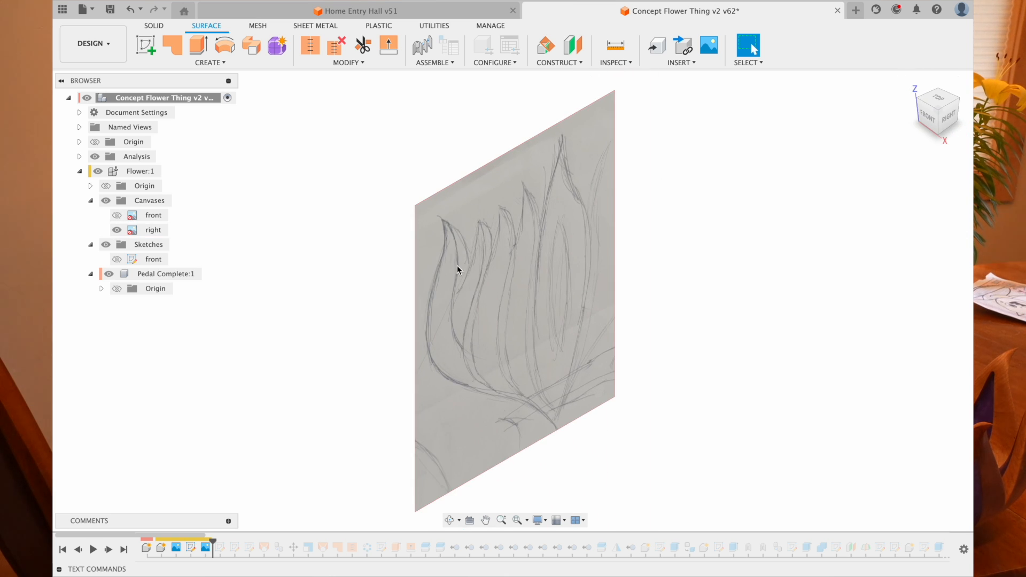
left_click(948, 115)
left_click(117, 215)
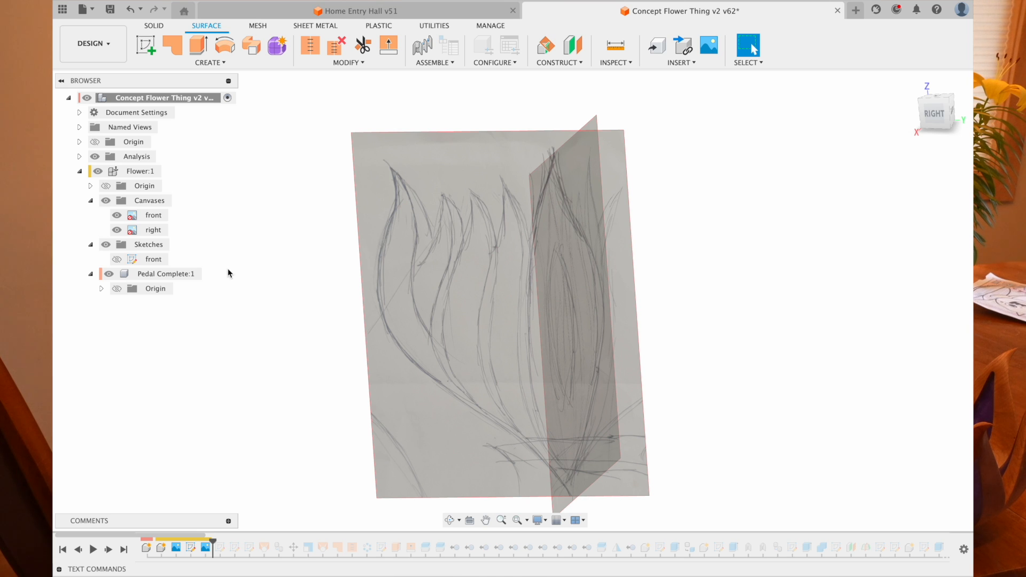
- Advance the timeline to include the right sketch and open that sketch for editing, facing it straight on
left_click(108, 549)
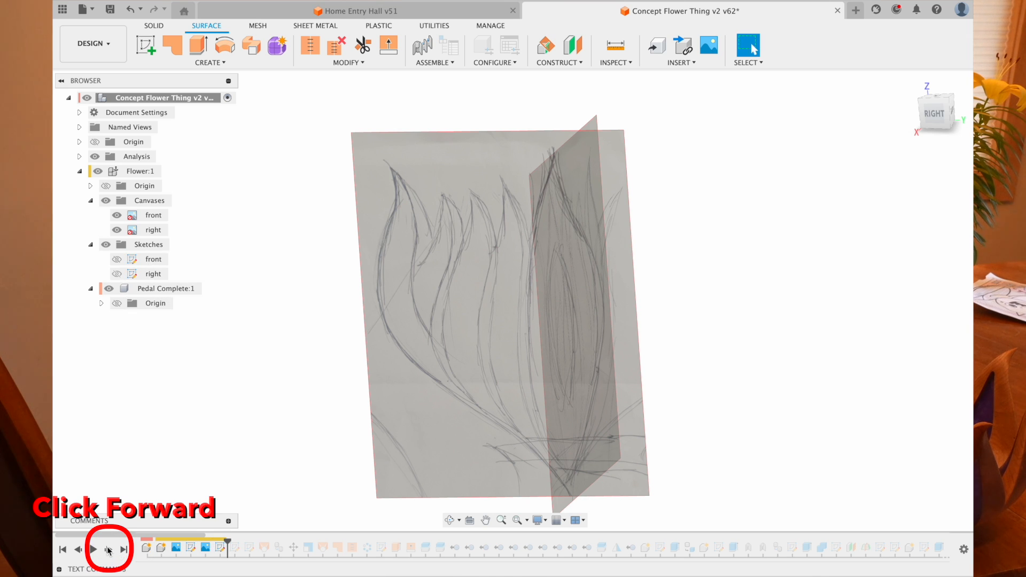
left_click(221, 548)
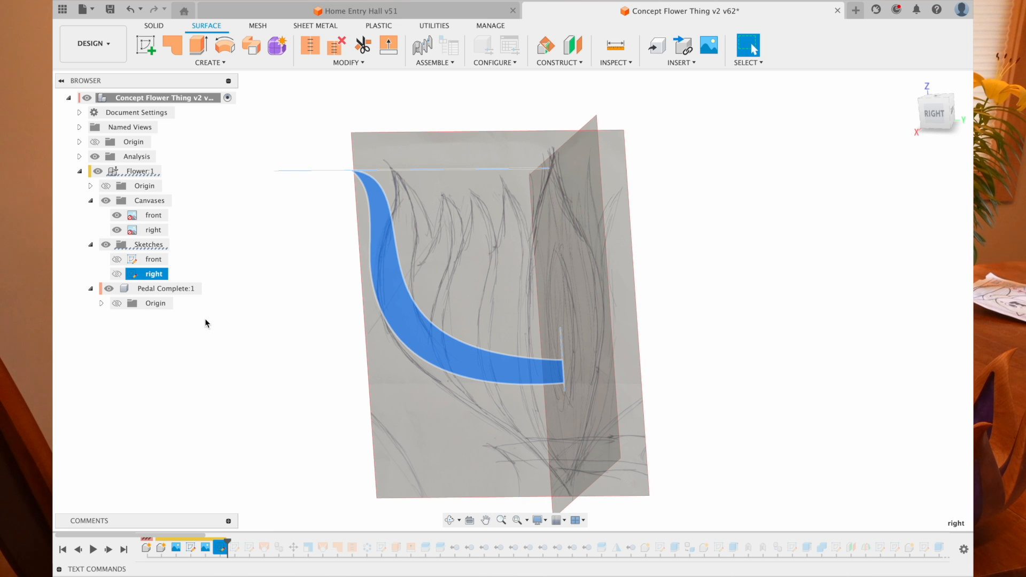
double_click(134, 274)
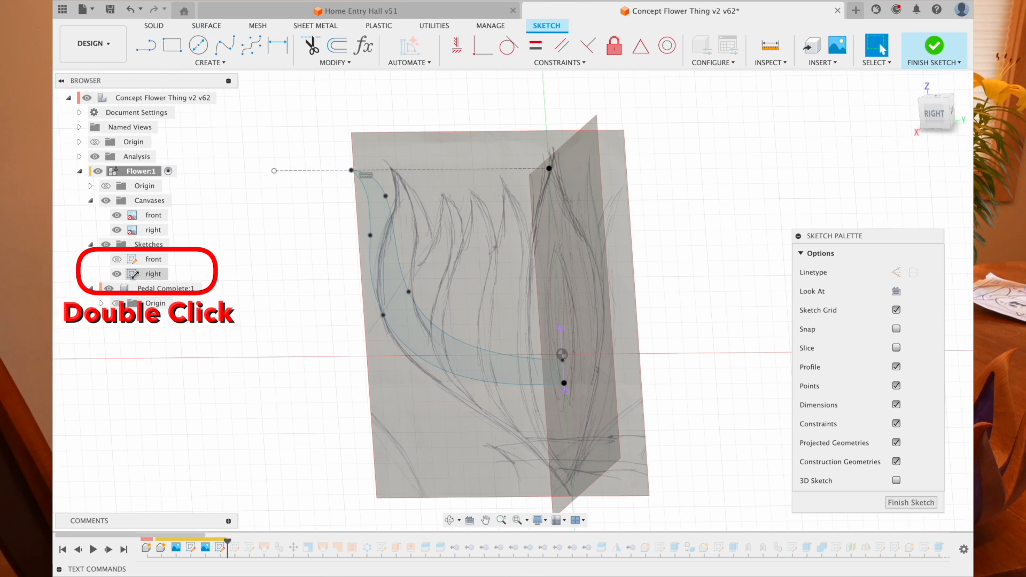
left_click(950, 110)
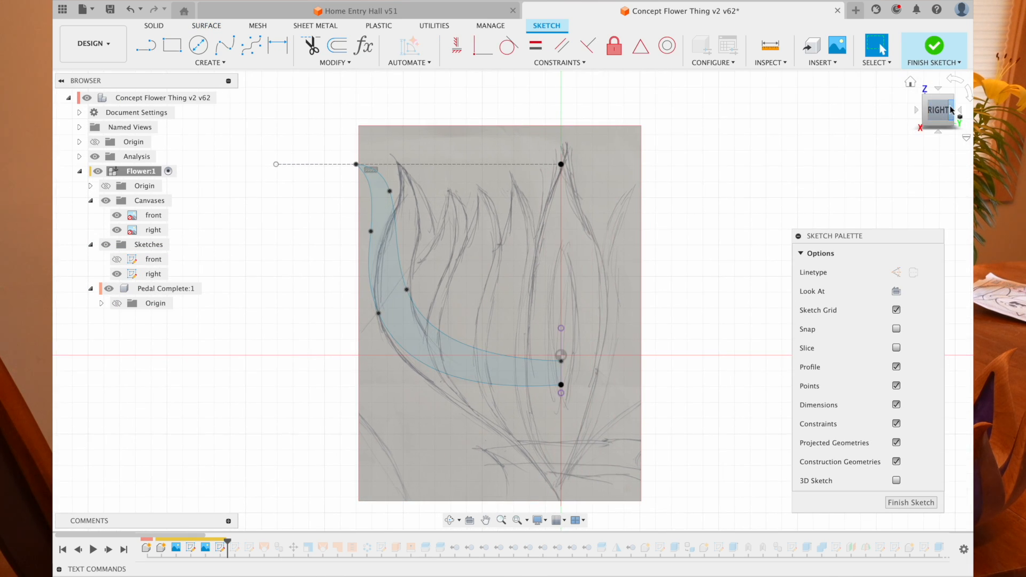
scroll(471, 311, "up", 3)
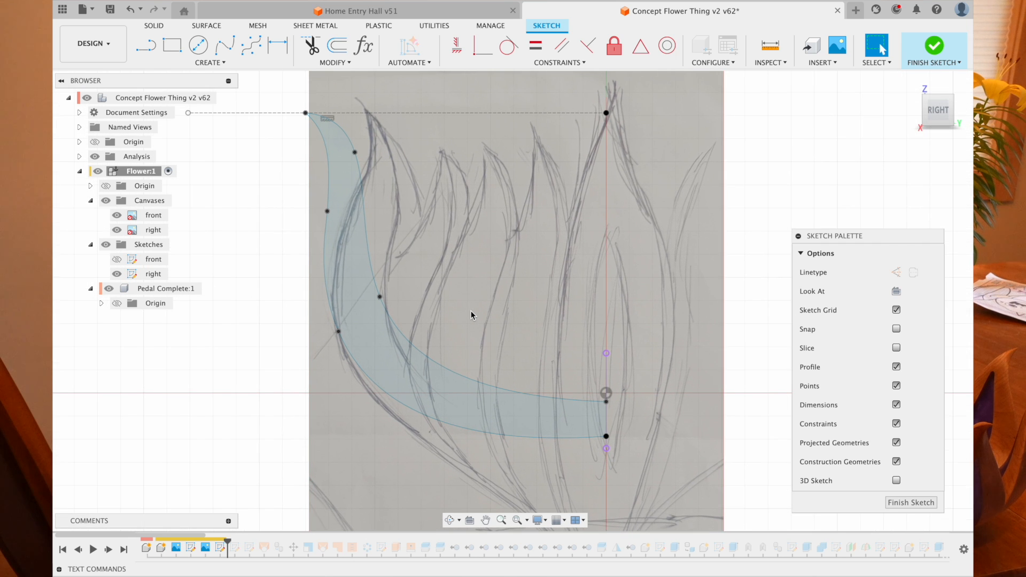
right_click(161, 280)
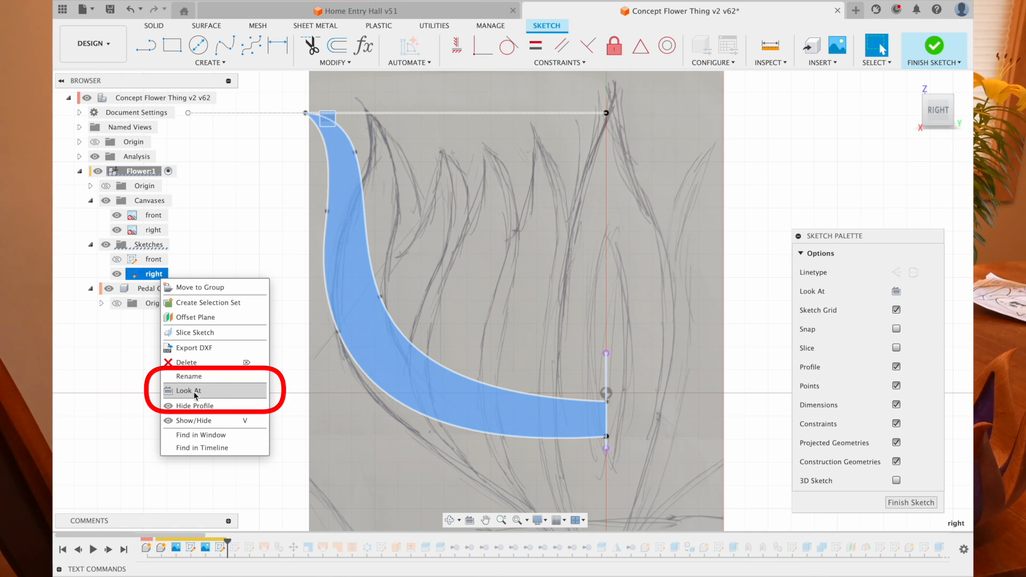
left_click(281, 223)
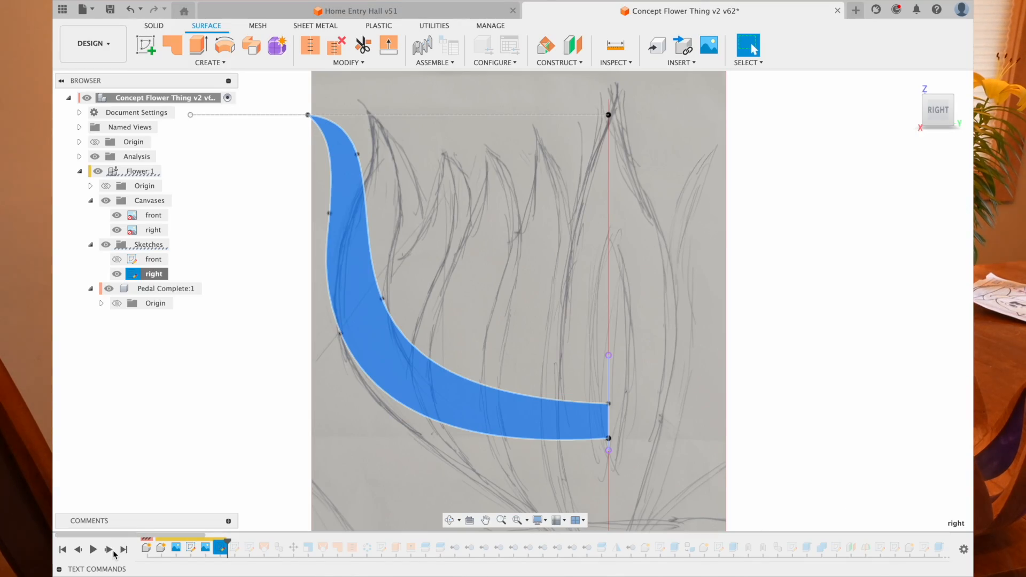
- Hide both the front and right canvases and clear the selection of the right sketch
left_click(116, 215)
left_click(116, 230)
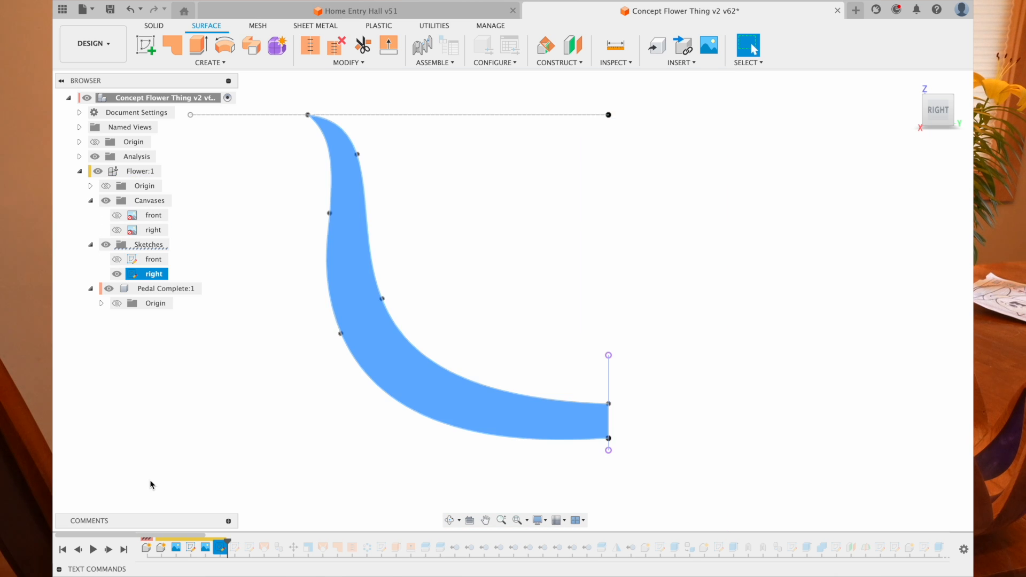
left_click(270, 350)
- Advance the timeline to the mid-curve sketch and show its spline running through the right sketch's side profile
left_click(109, 550)
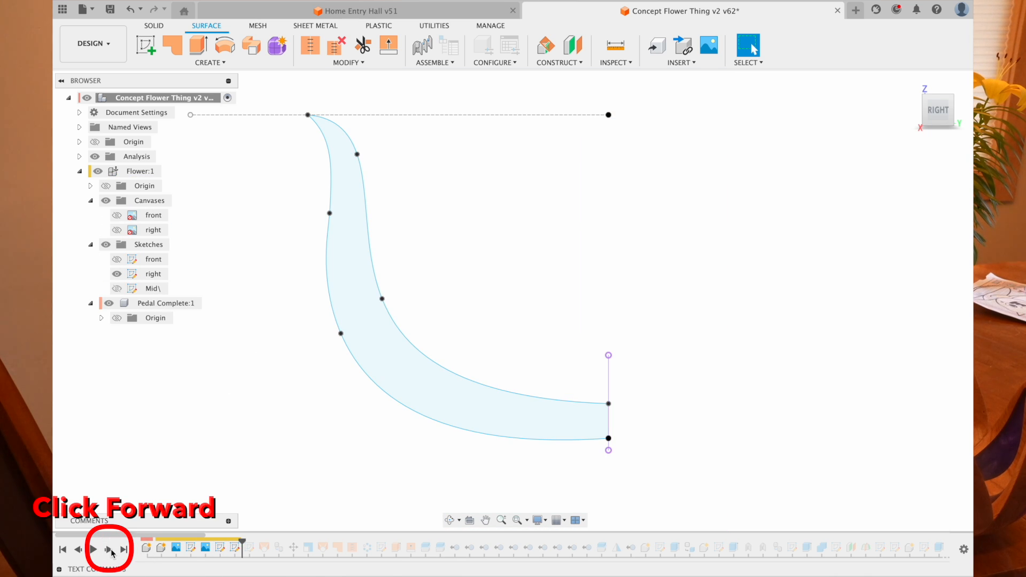
left_click(117, 274)
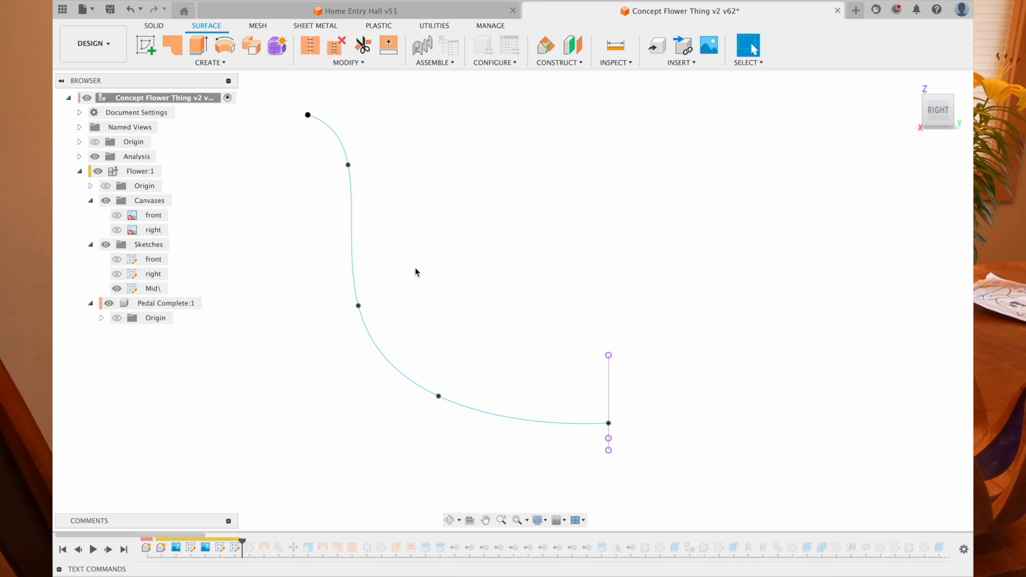
left_click(116, 273)
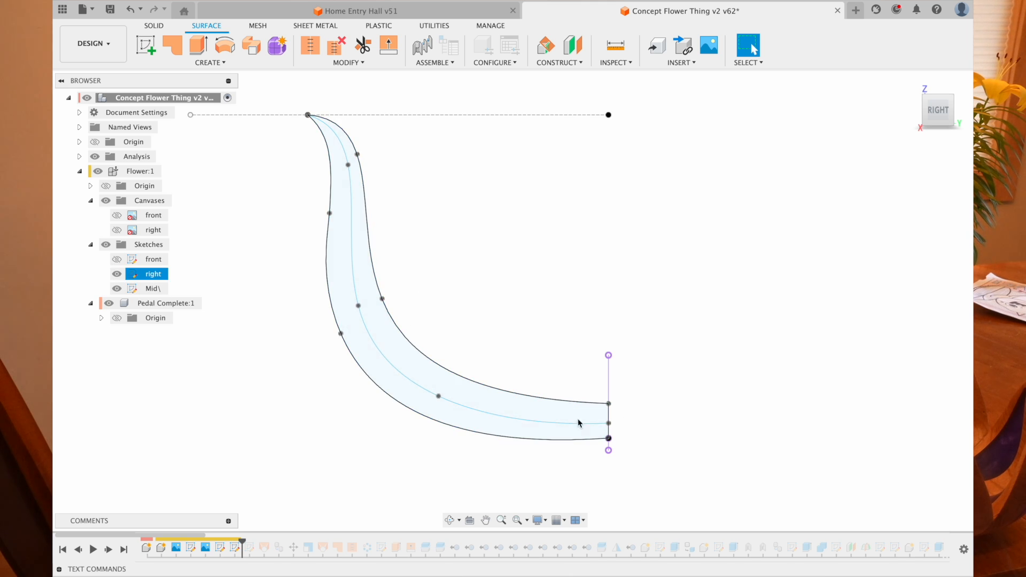
left_click(492, 414)
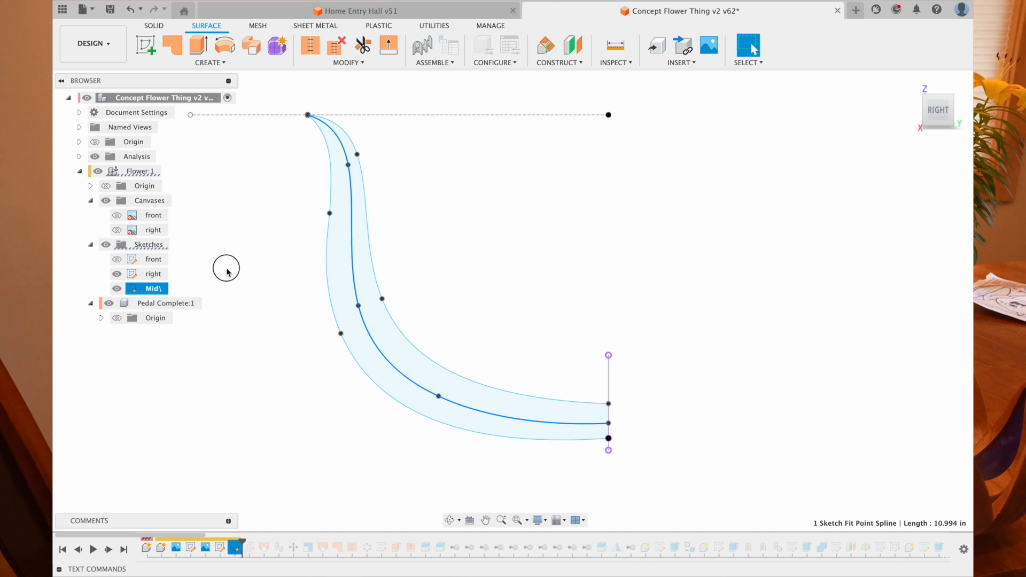
left_click(224, 268)
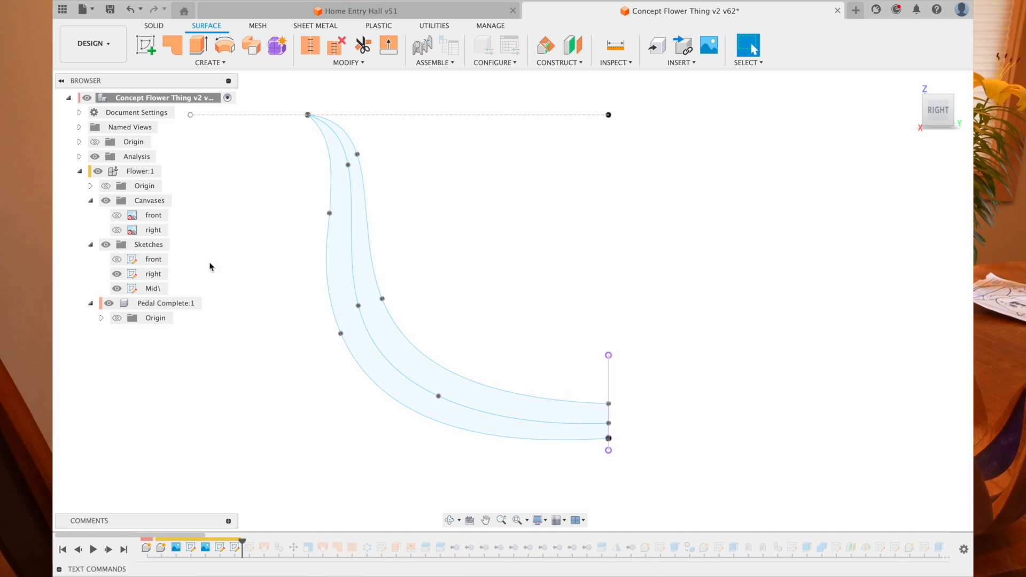
- Show the front petal sketch together with the right side profile and the mid curve
left_click(116, 260)
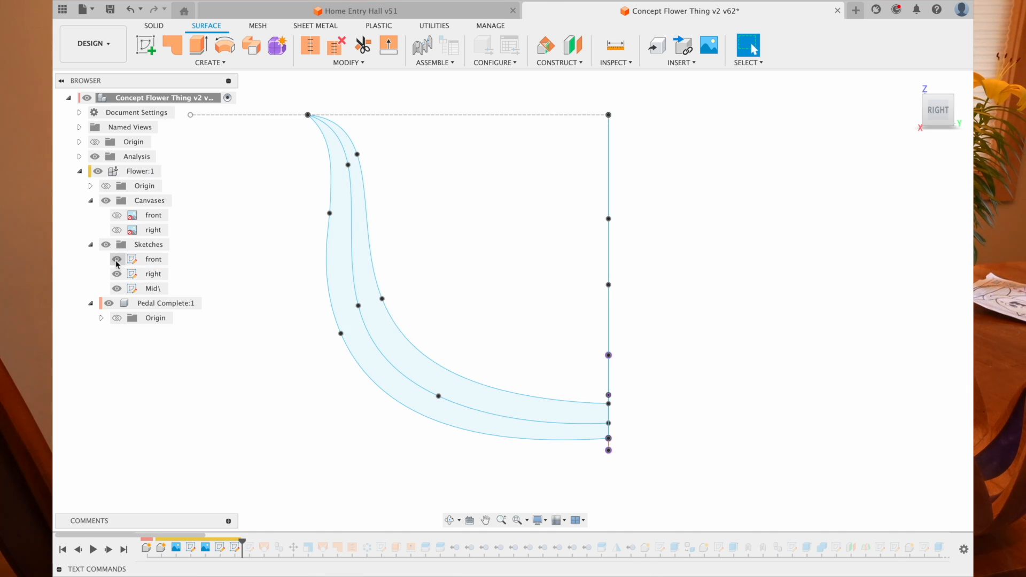
scroll(516, 269, "right", 5, "shift")
scroll(517, 270, "up", 3, "shift")
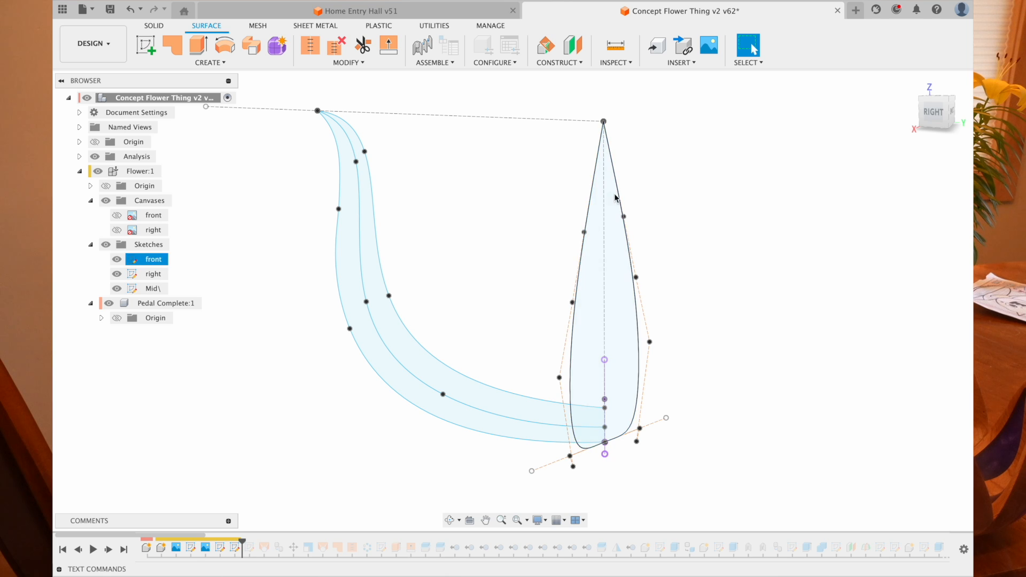
- Examine how the front petal's tip and base points line up with the ends of the side profile curves
left_click(603, 122)
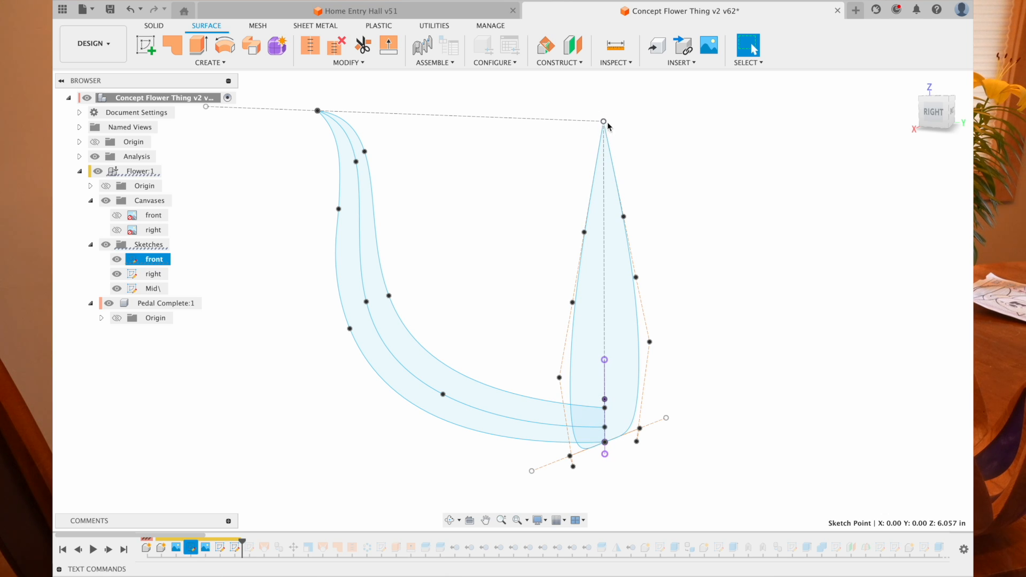
left_click(318, 111)
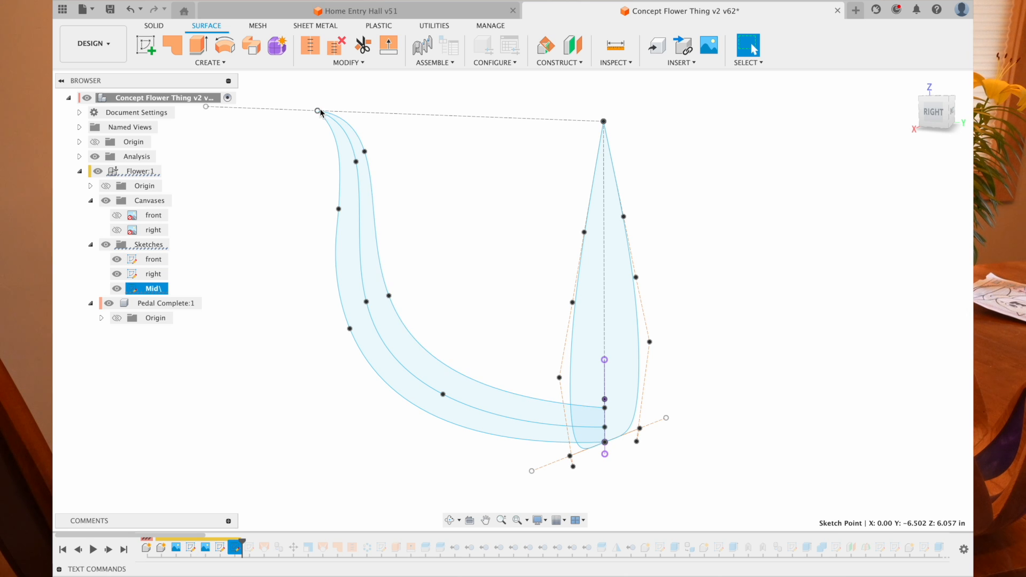
left_click(361, 175, "shift")
left_click(362, 174, "shift")
left_click(604, 442)
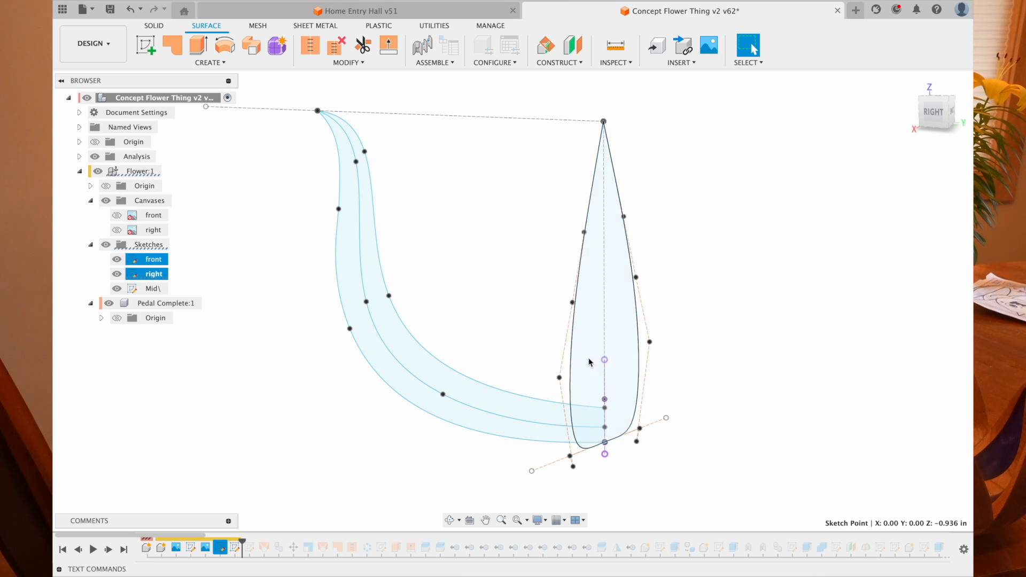
- Open the right sketch for editing again at the base, where the side profile meets the front petal
double_click(132, 273)
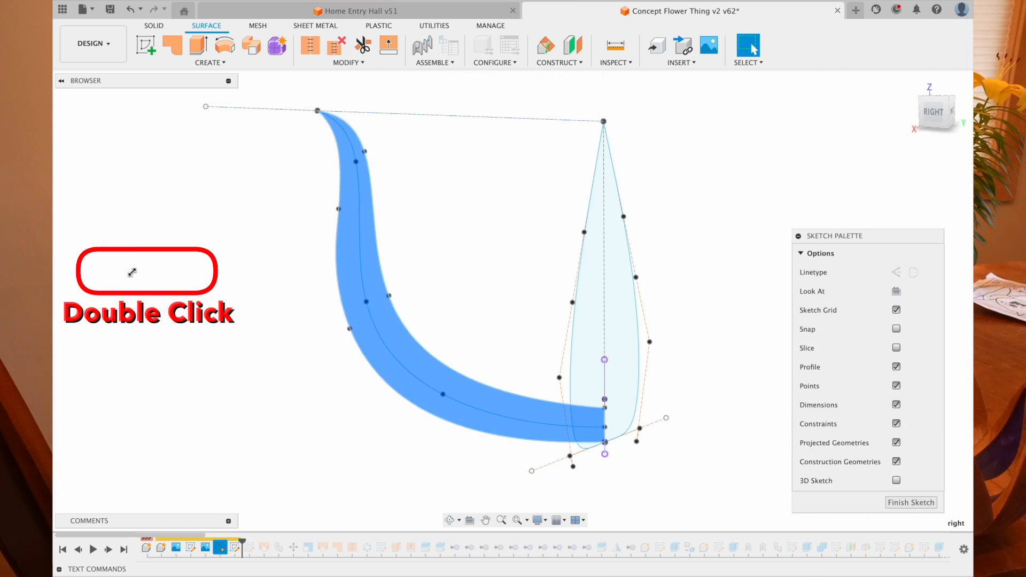
left_click(937, 118)
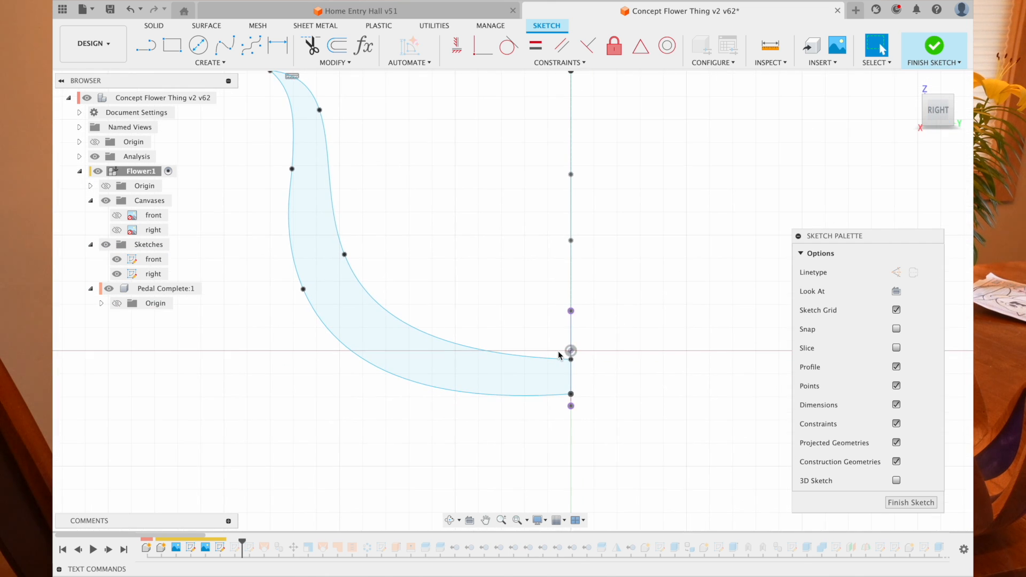
scroll(558, 355, "up", 3)
middle_click_drag(637, 438, 657, 447, "shift")
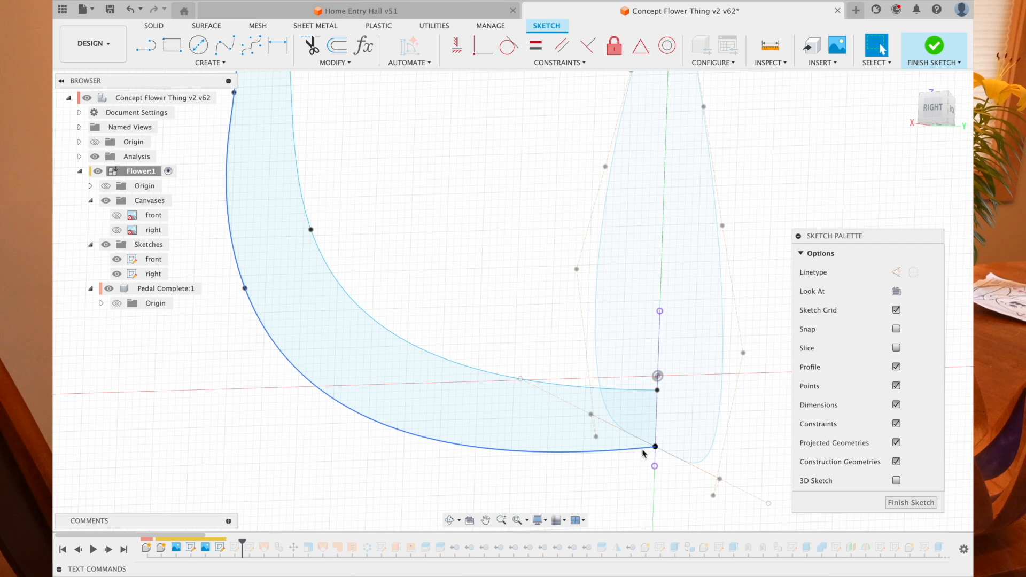
- Inspect the base endpoints of both side splines, their tangent handles and the projected point above them
left_click(656, 448)
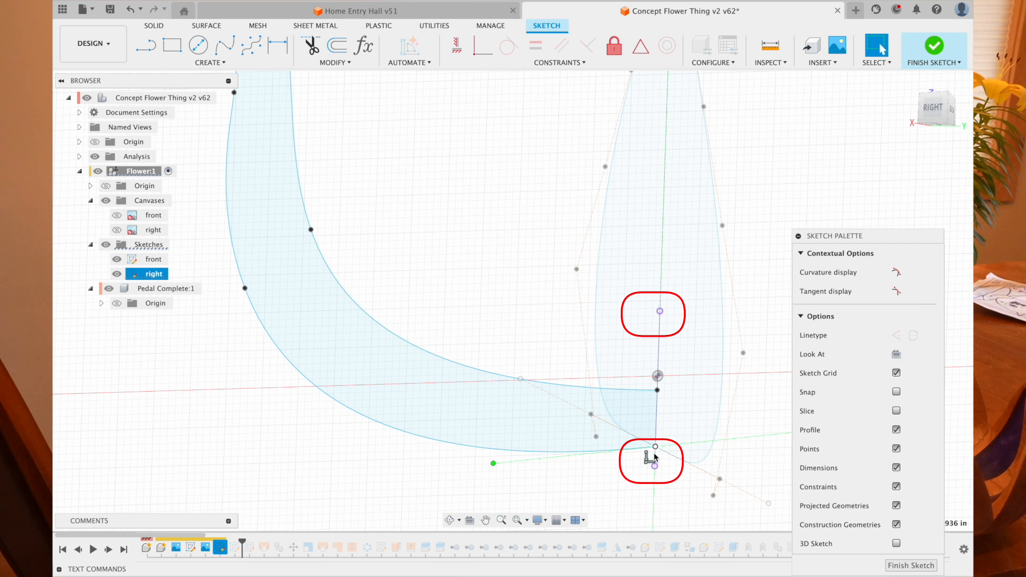
left_click(658, 390)
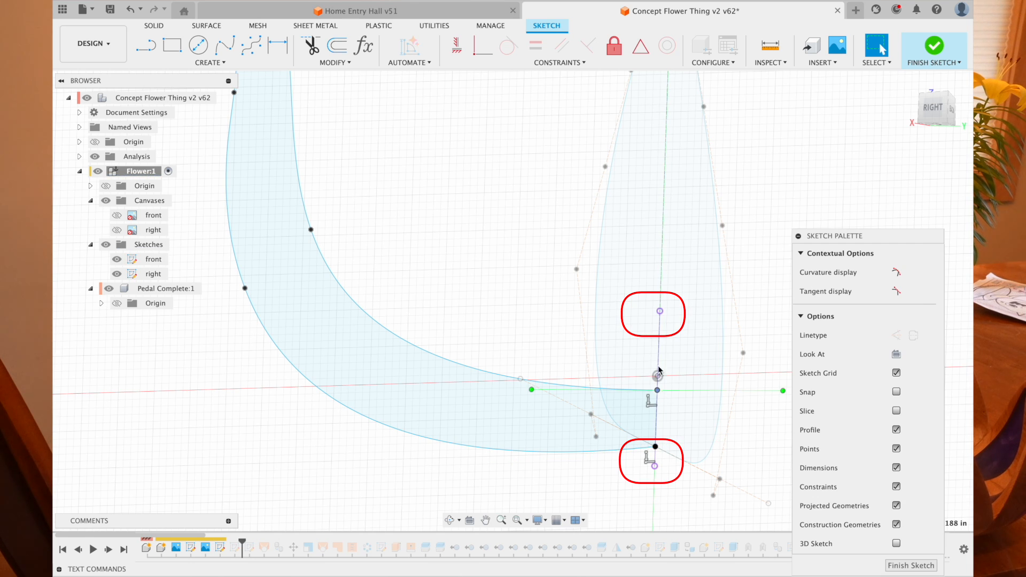
left_click(661, 312)
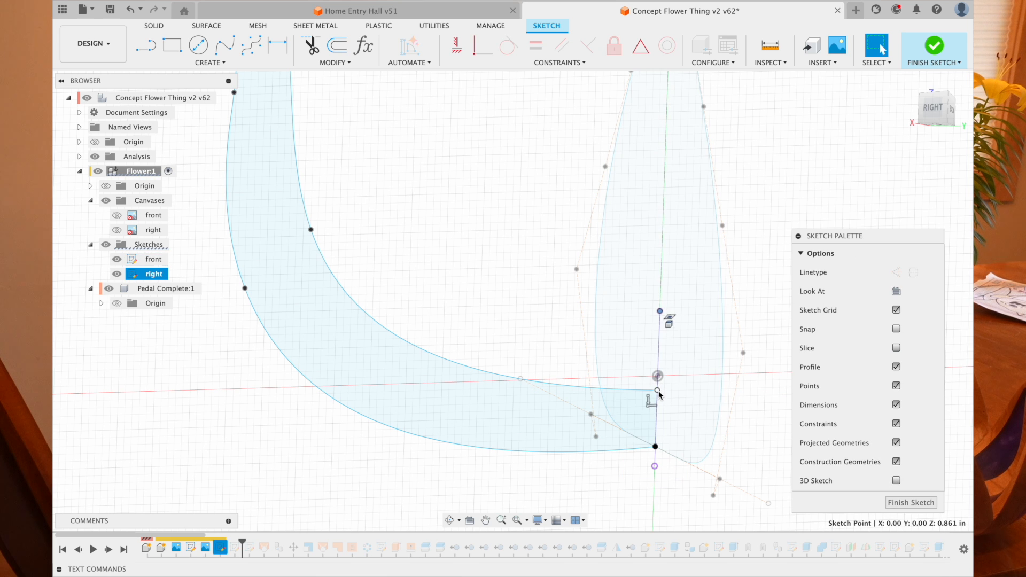
left_click(655, 447)
scroll(656, 450, "down", 4)
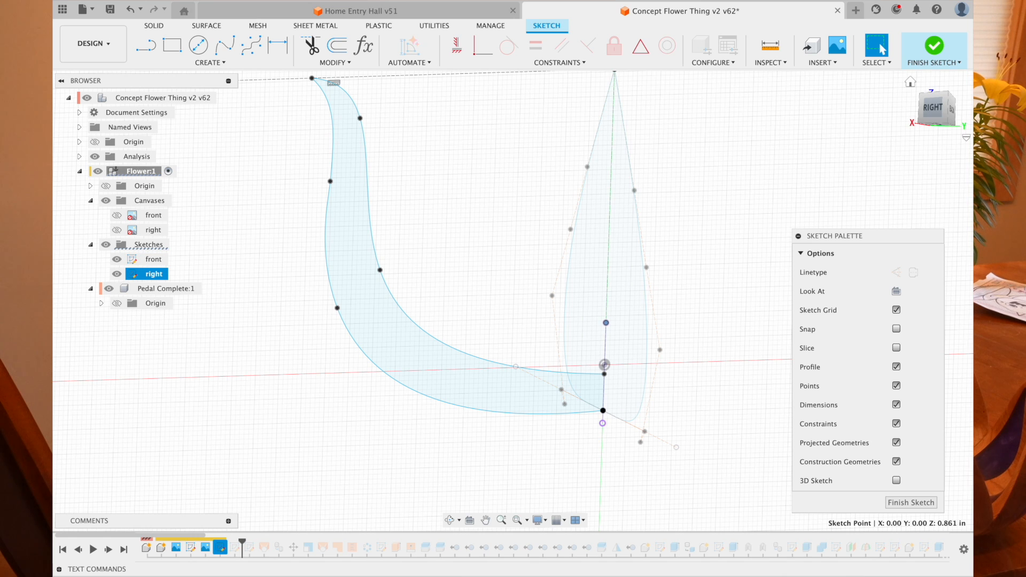
- Examine from the side and at an angle how the side profile's tip lines up with the front petal's top point
left_click(933, 110)
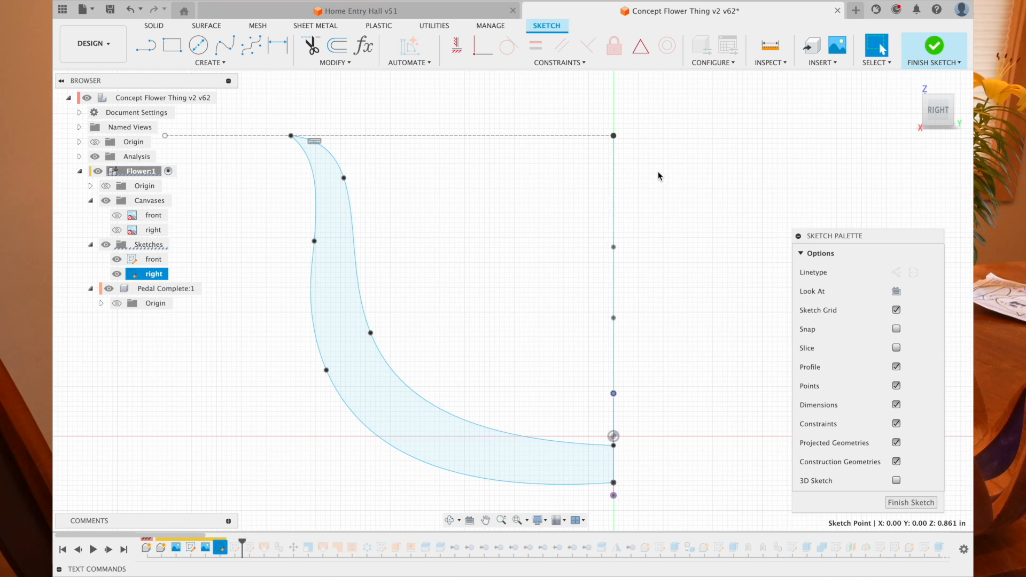
left_click(613, 137)
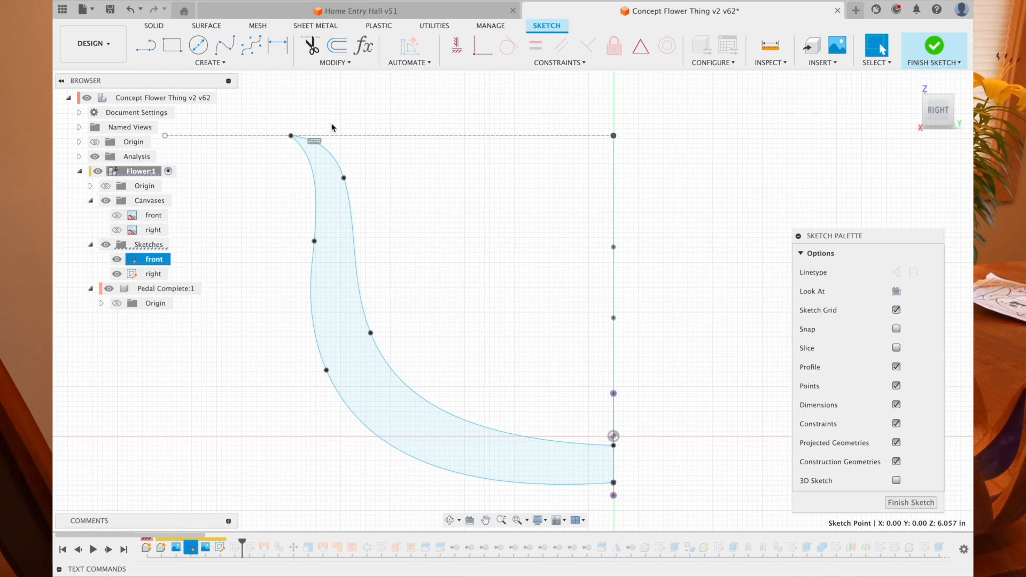
left_click(291, 137)
middle_click_drag(567, 140, 605, 162, "shift")
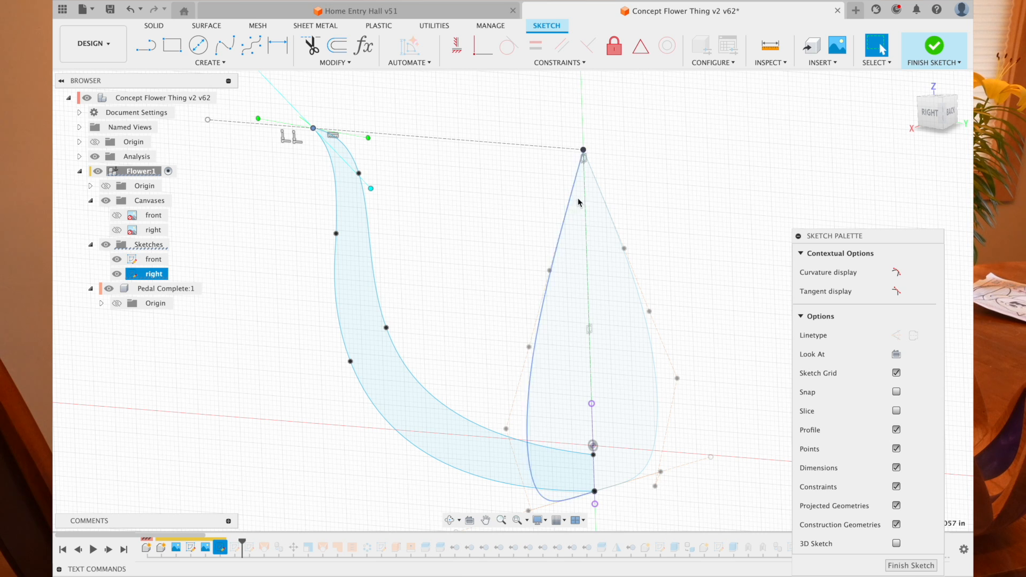
scroll(605, 214, "down", 2)
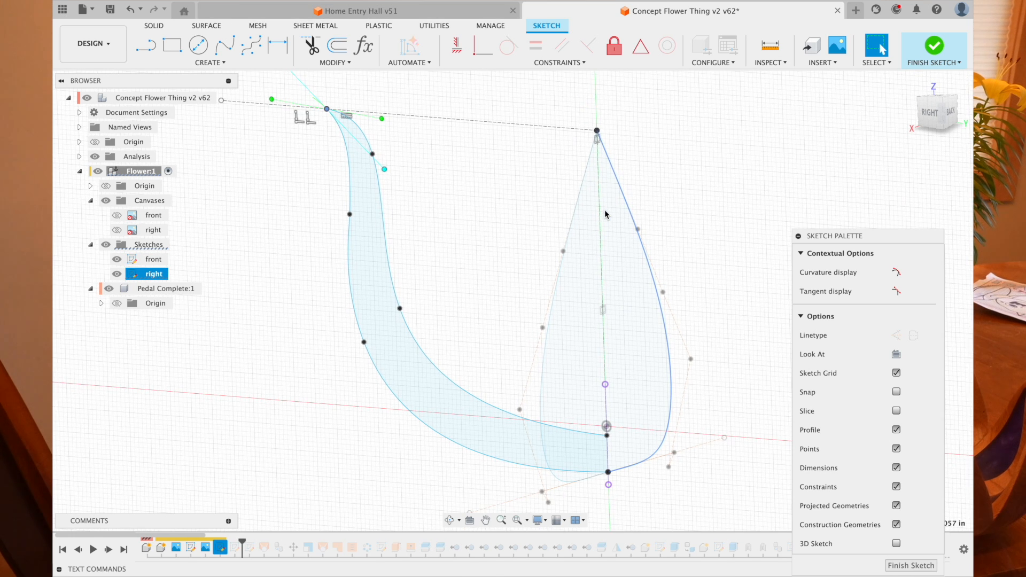
scroll(605, 214, "left", 1)
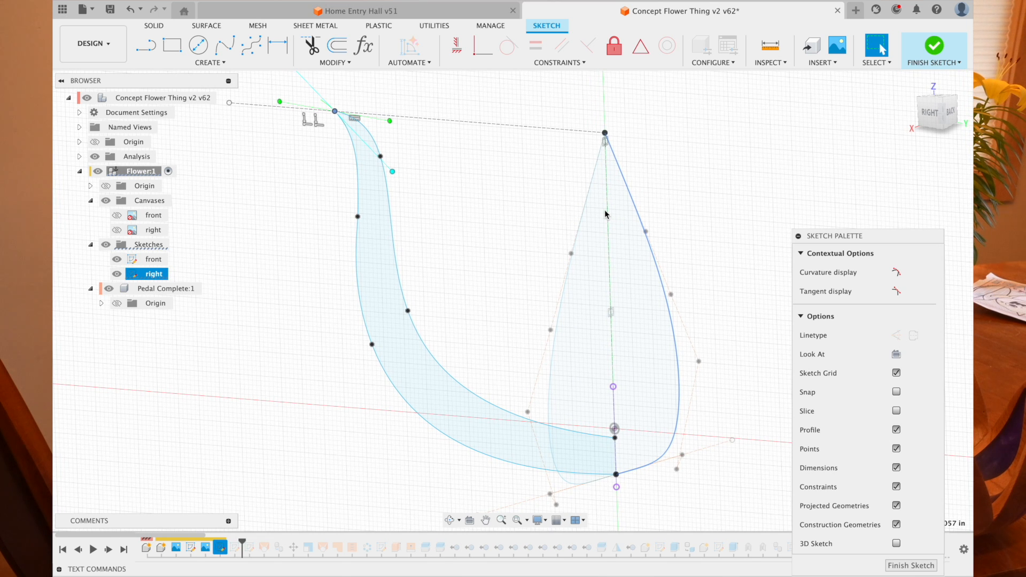
scroll(605, 210, "left", 3, "shift")
scroll(605, 215, "right", 2, "shift")
- Try projecting two upper control points of the front petal into the right sketch, viewing them with the front sketch hidden
left_click(593, 245)
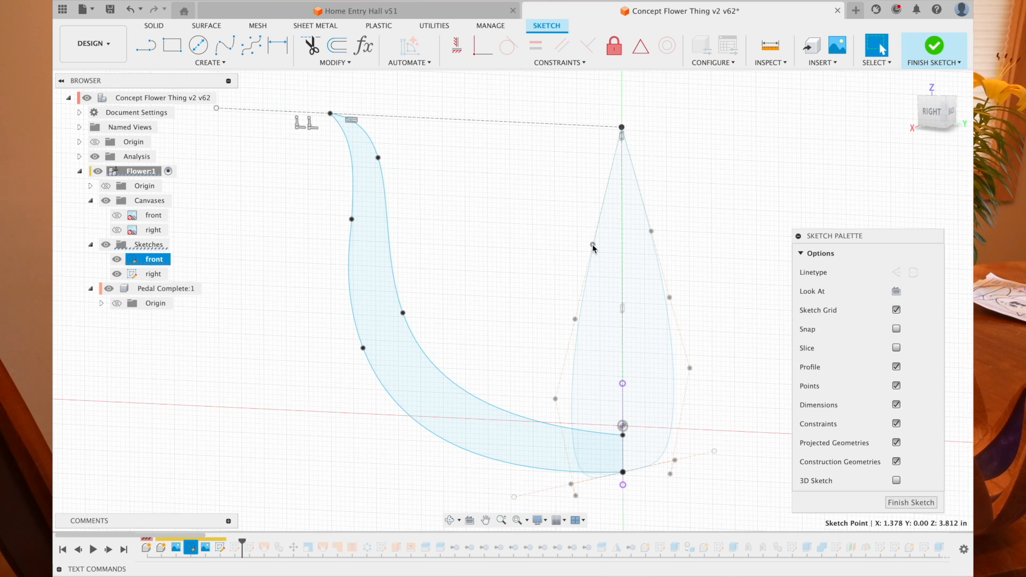
key("p")
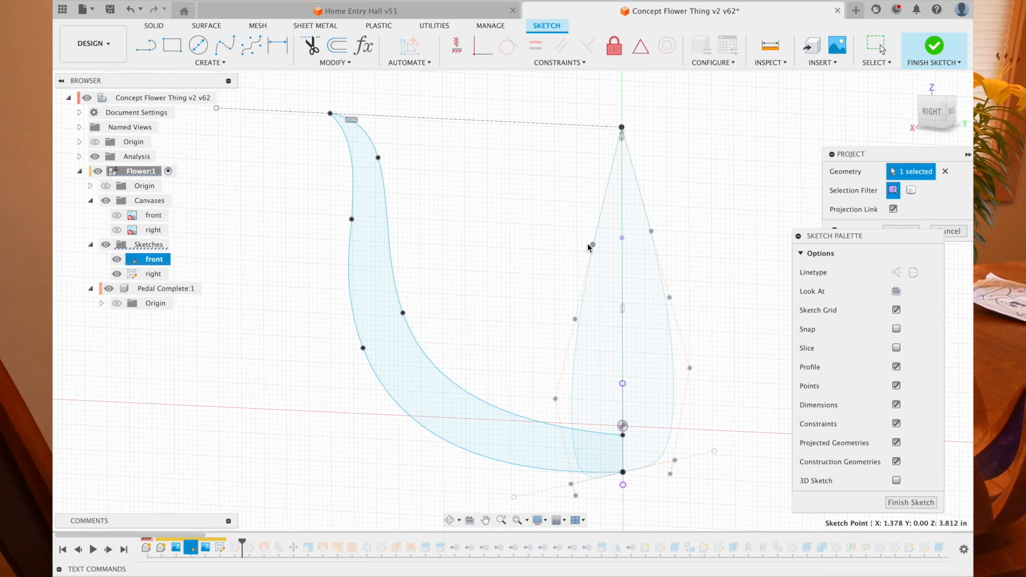
left_click(576, 320)
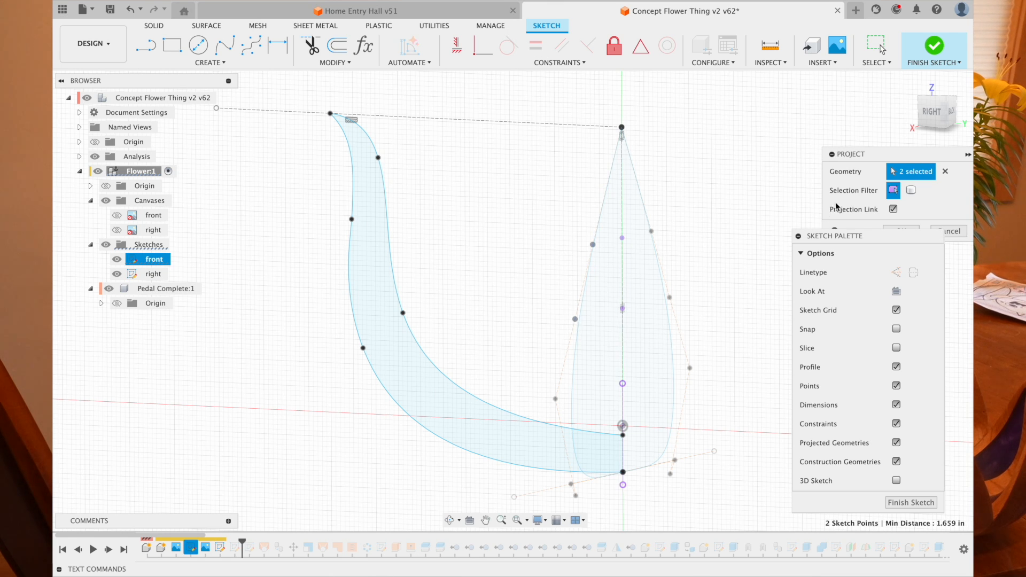
left_click_drag(874, 160, 781, 128)
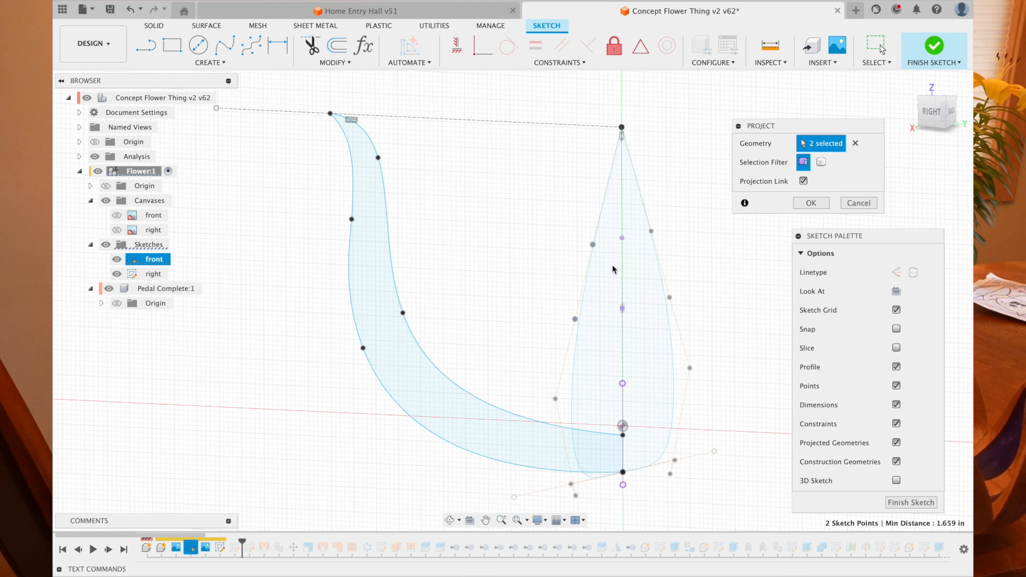
left_click(932, 113)
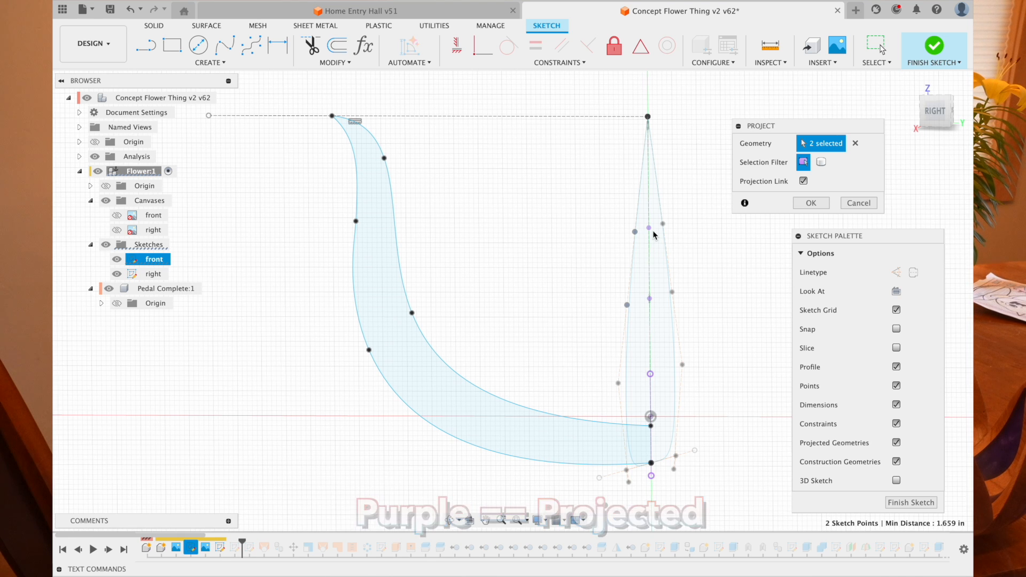
left_click(117, 260)
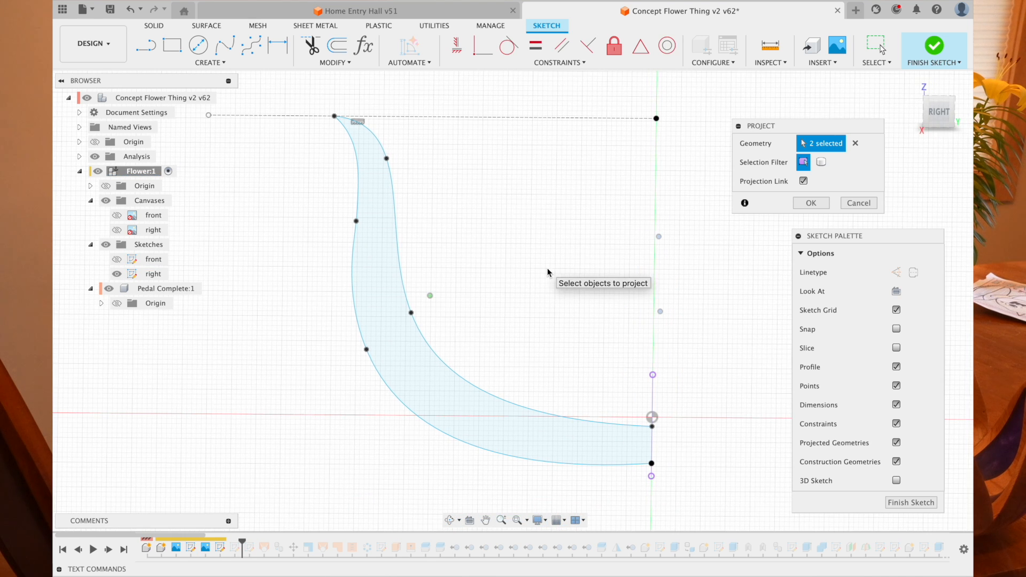
left_click(939, 115)
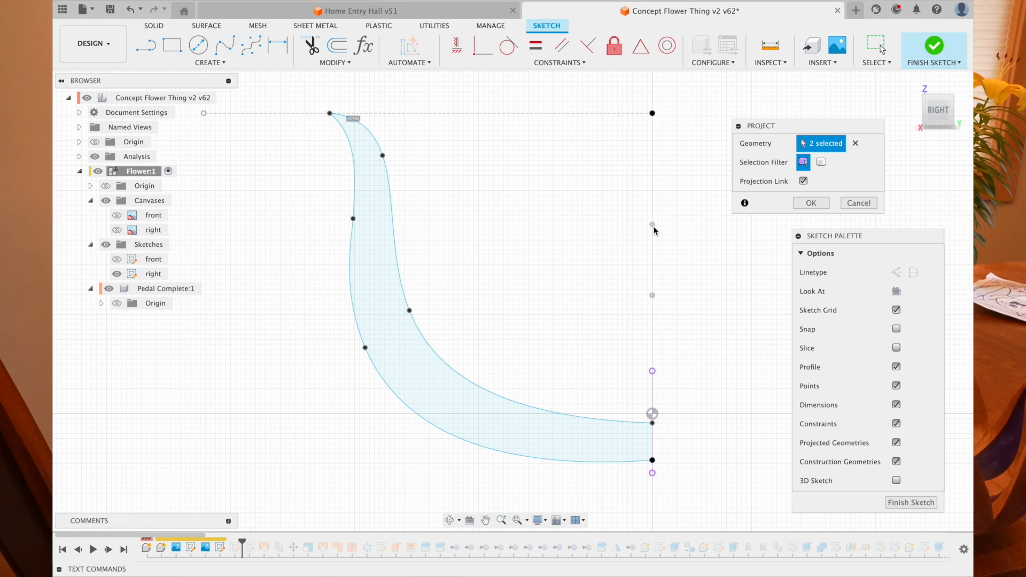
left_click(857, 203)
- Finish editing the right sketch and highlight the mid curve between the two side profile splines
middle_click_drag(700, 269, 695, 264, "shift")
left_click(117, 259)
mouse_move(562, 347)
middle_mouse_down()
mouse_move(558, 334)
mouse_move(561, 359)
middle_mouse_up()
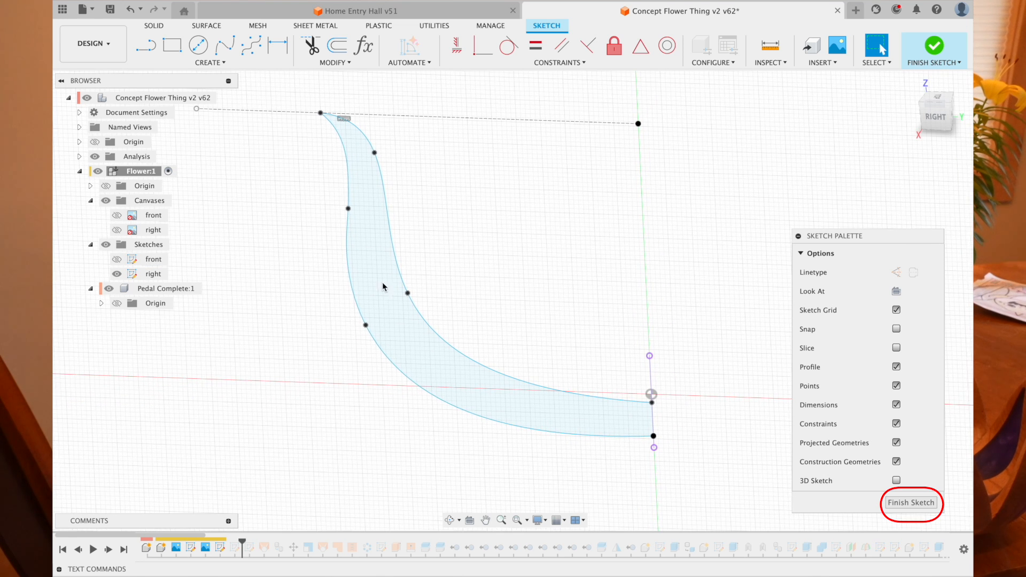
left_click(926, 504)
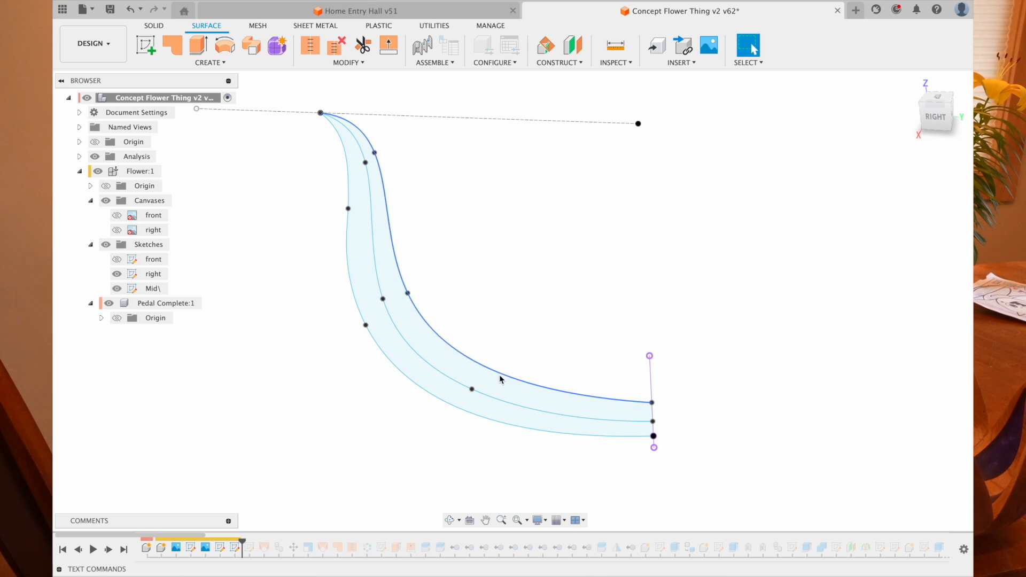
left_click(456, 383)
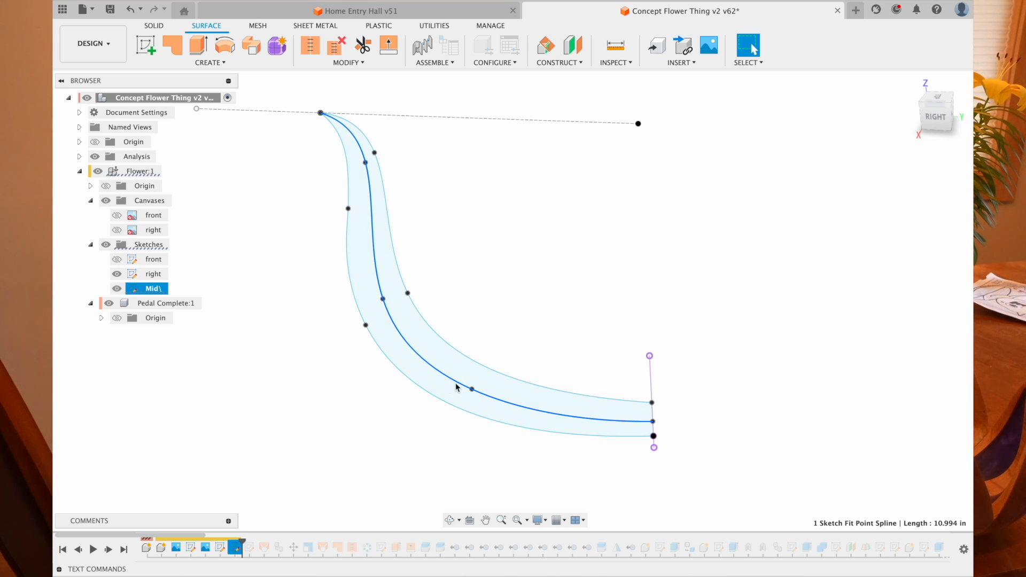
- Advance the timeline past the 3d sketch and make the 3d and front sketches visible
left_click(109, 554)
left_click(134, 304)
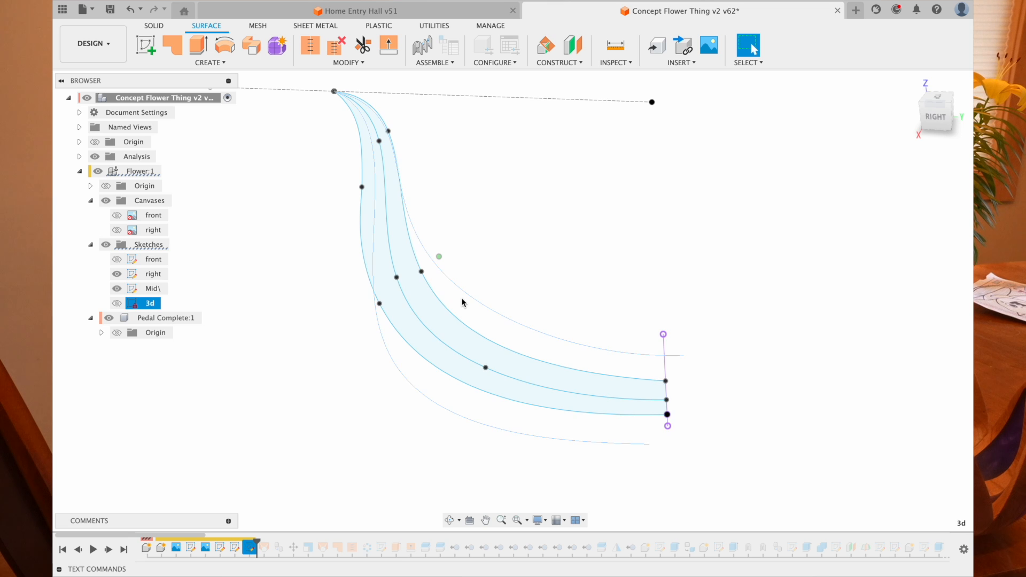
left_click(116, 304)
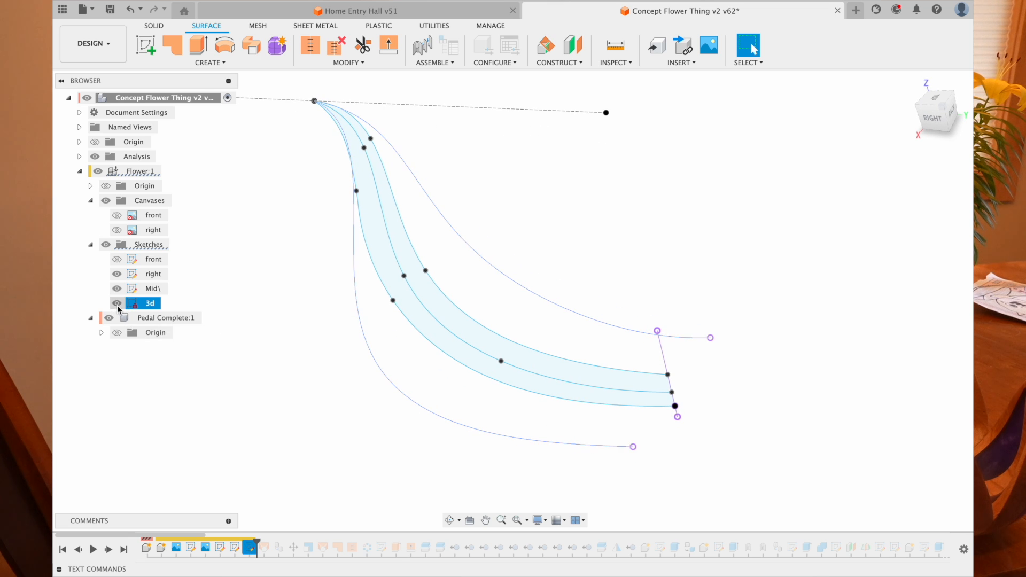
left_click(117, 260)
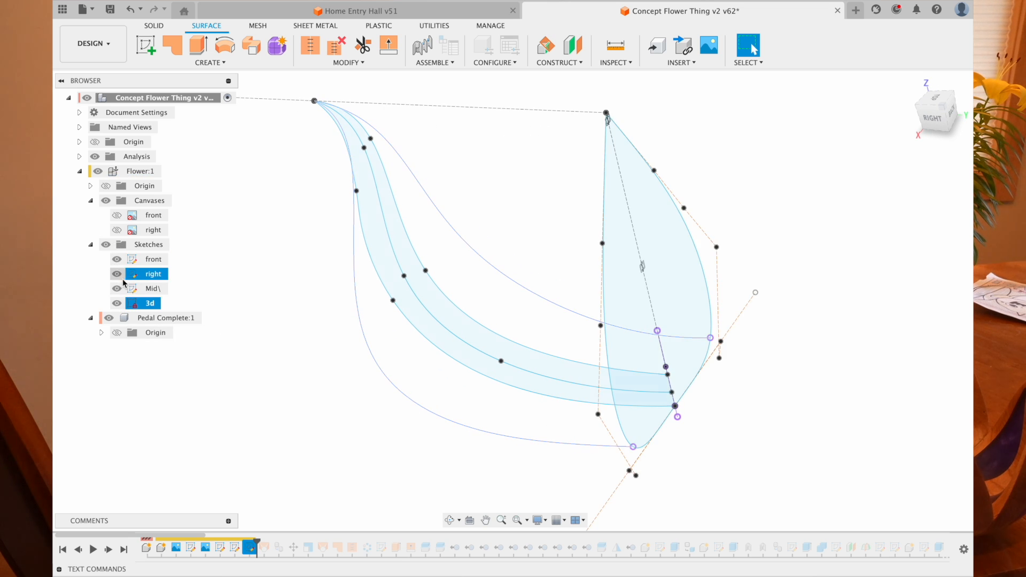
- Compare the mid curve with the 3d sketch curves from the right side and from an angle
left_click(122, 288, "shift")
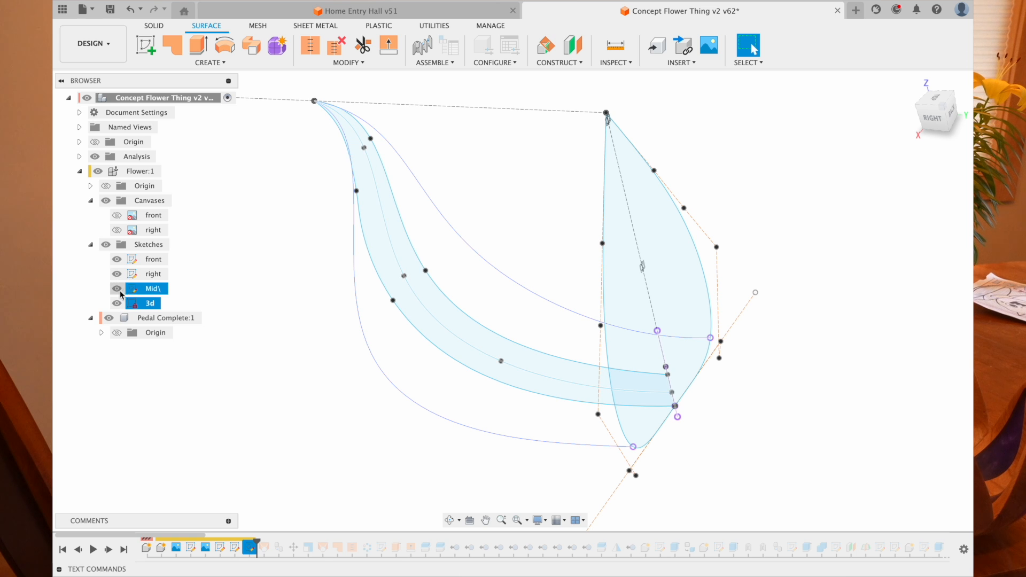
scroll(383, 346, "left", 10, "shift")
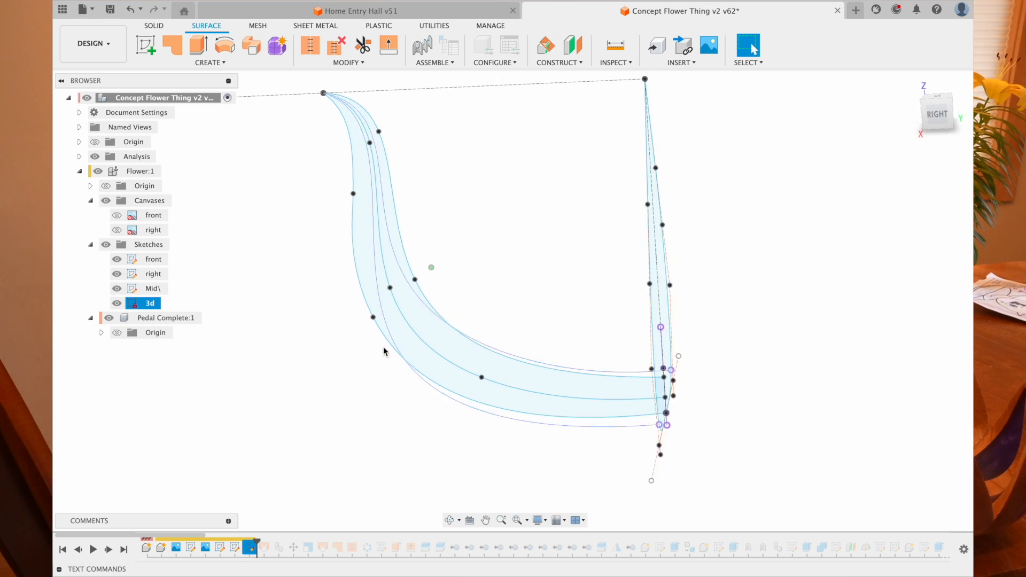
left_click(391, 317)
left_click(941, 112)
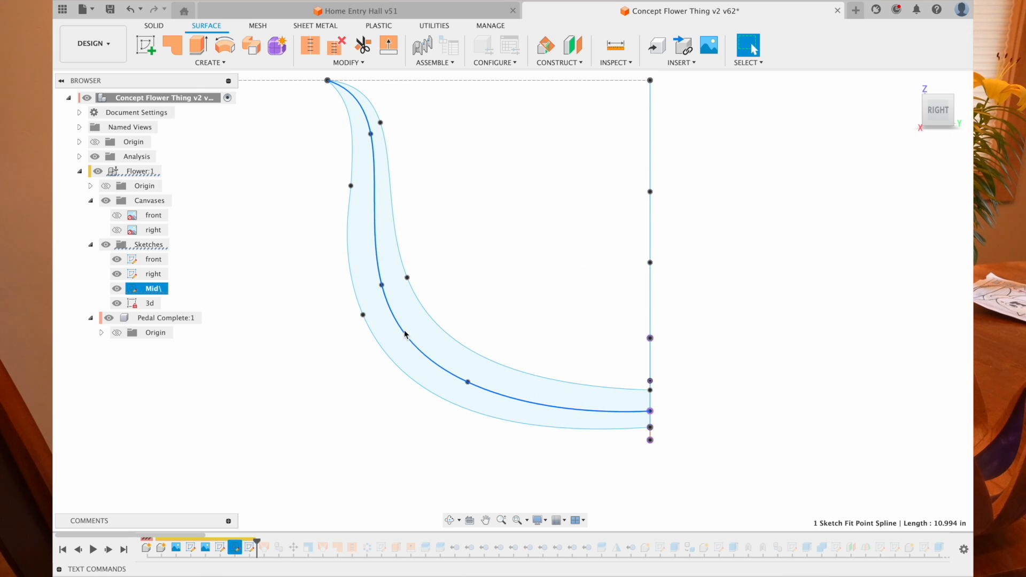
scroll(637, 246, "left", 5, "shift")
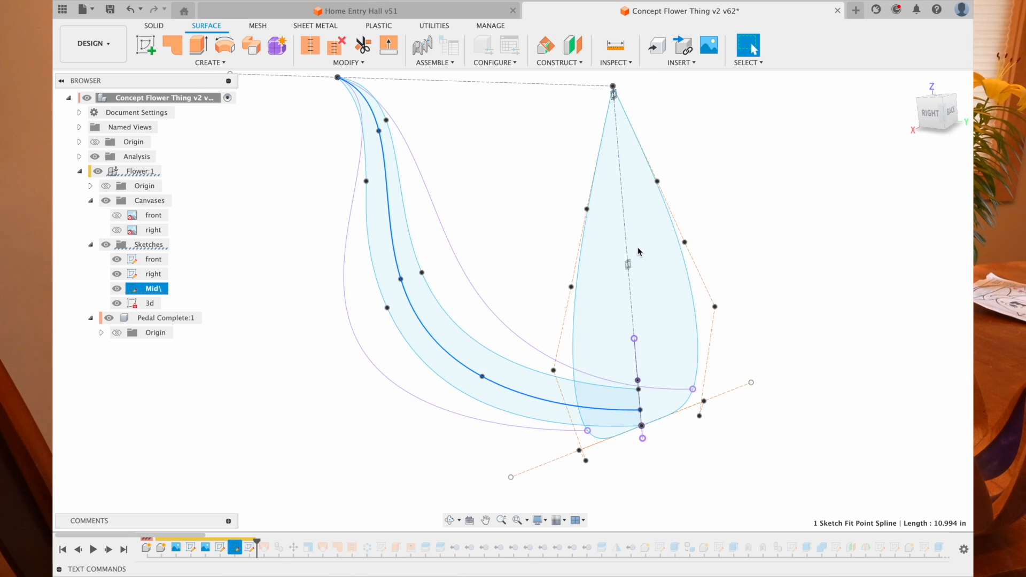
- Select both outline curves of the front petal and examine from several angles how they relate to the 3d curves
left_click(588, 205)
left_click(593, 182)
left_click(645, 157, "shift")
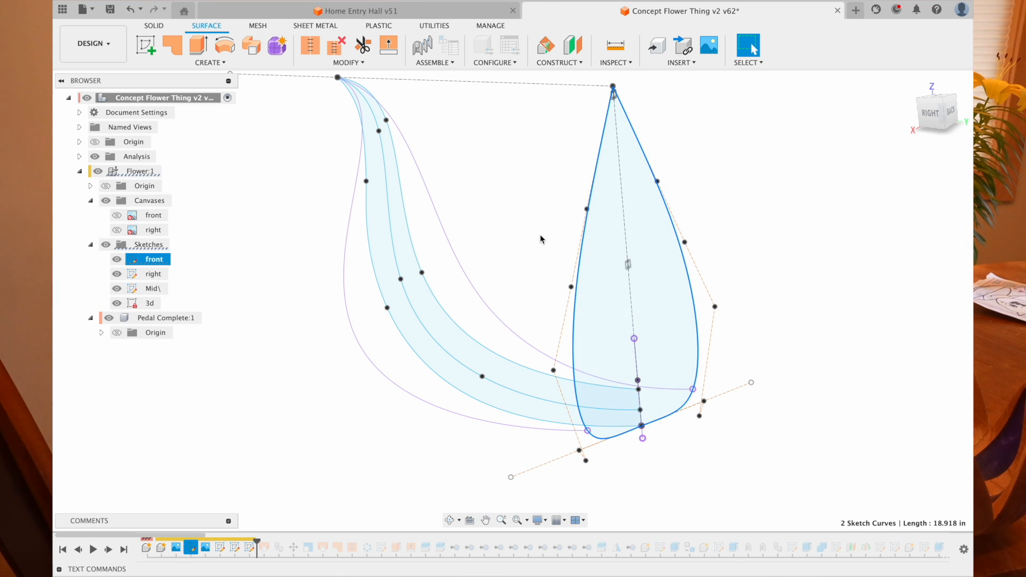
scroll(540, 234, "right", 5, "shift")
scroll(490, 270, "left", 5, "shift")
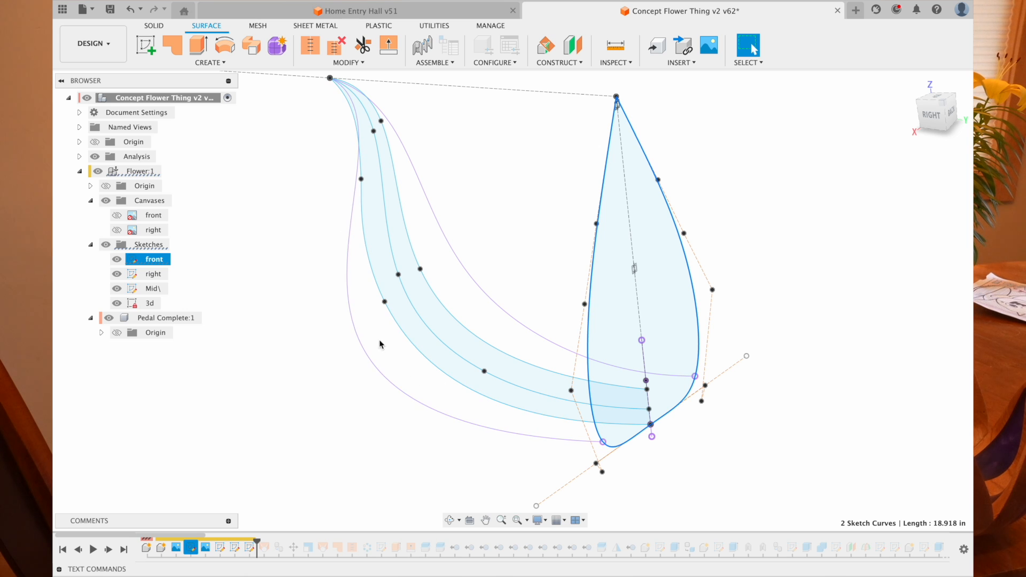
scroll(426, 291, "right", 3, "shift")
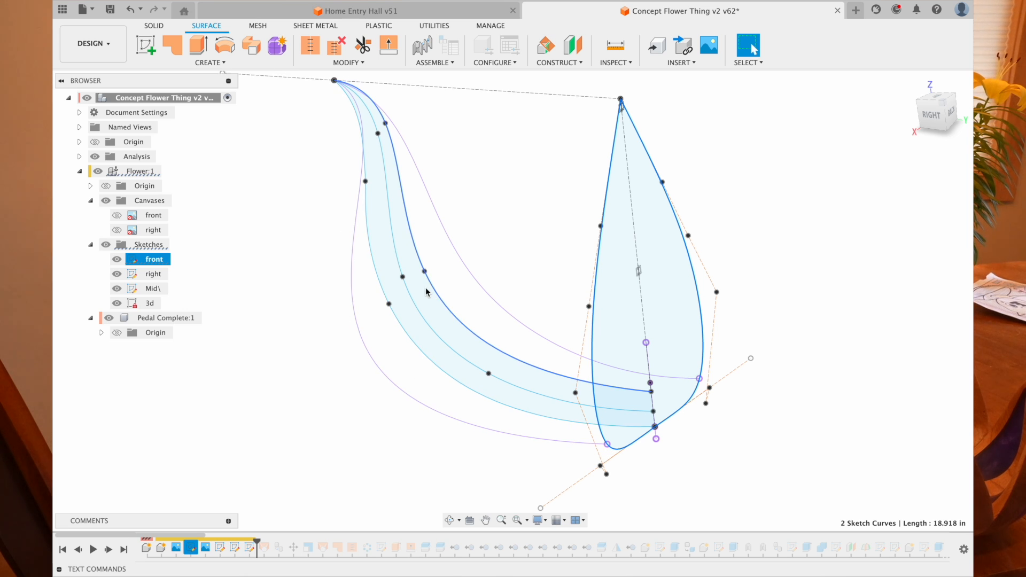
scroll(426, 292, "right", 3, "shift")
- Extrude the front petal's right outline half, as seen from the front, about -7.04 in toward the side profile as a new surface body
left_click(392, 400)
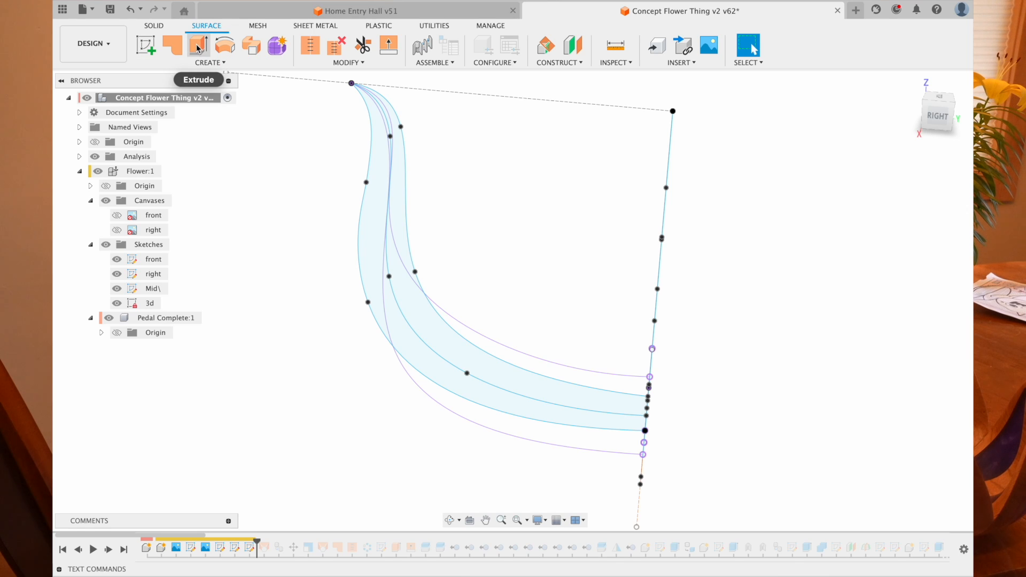
left_click(197, 50)
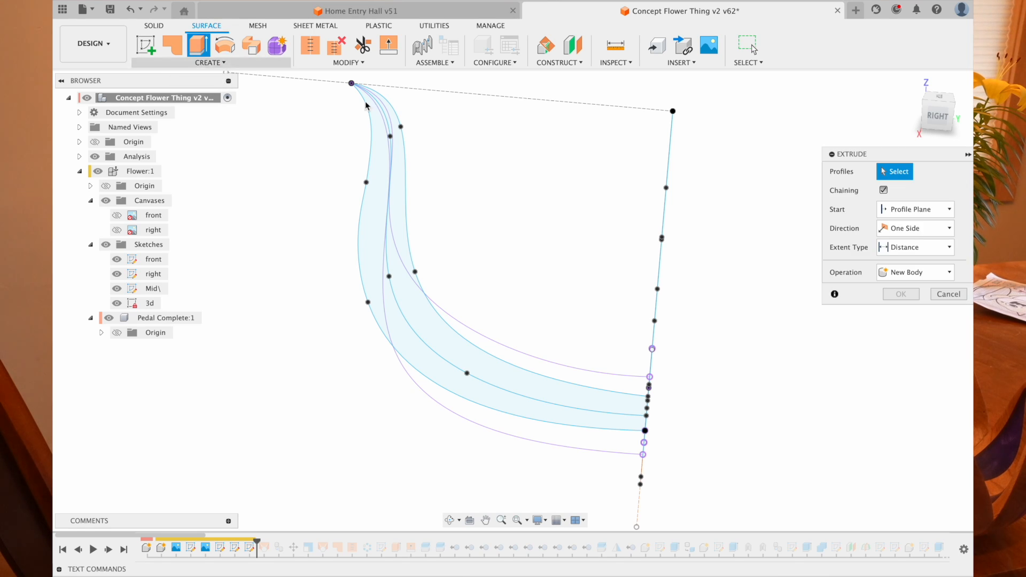
left_click(602, 232)
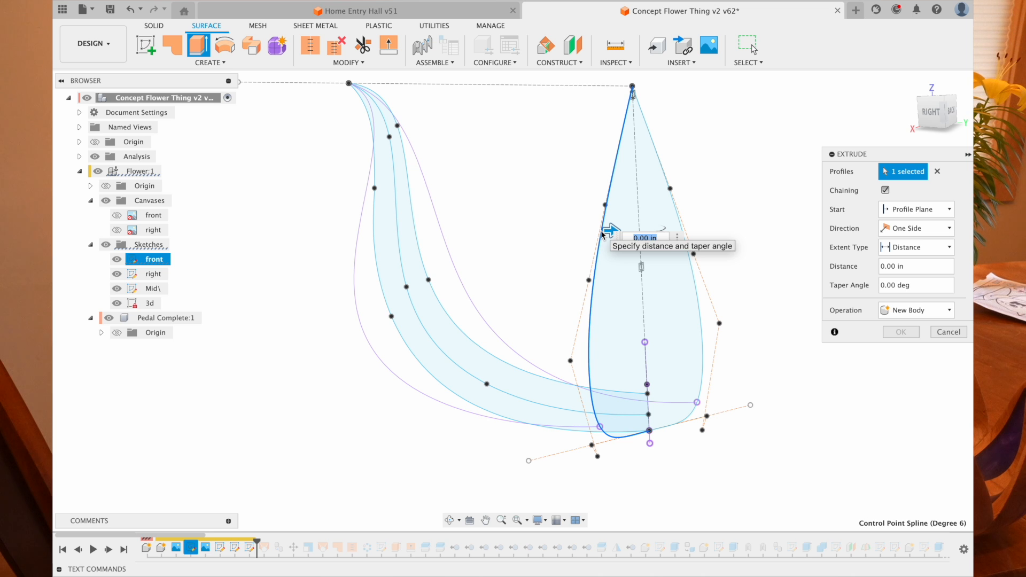
left_click_drag(601, 230, 307, 214)
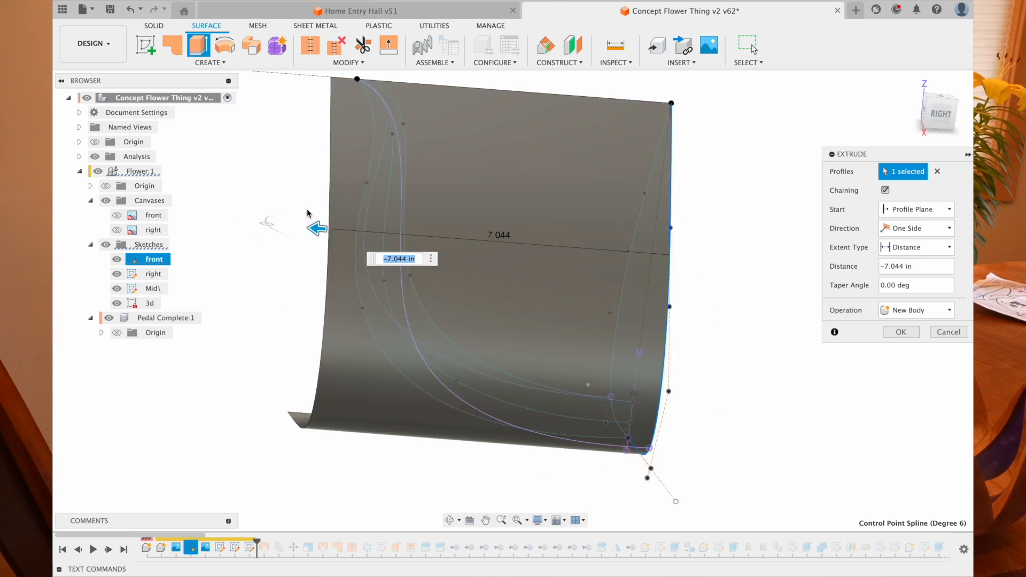
scroll(306, 209, "left", 10, "shift")
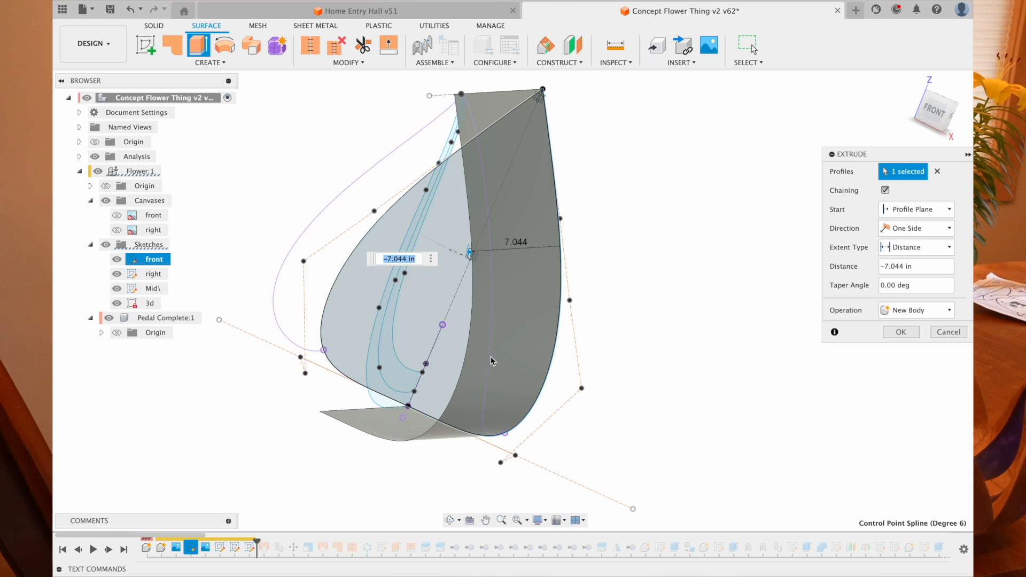
left_click(901, 332)
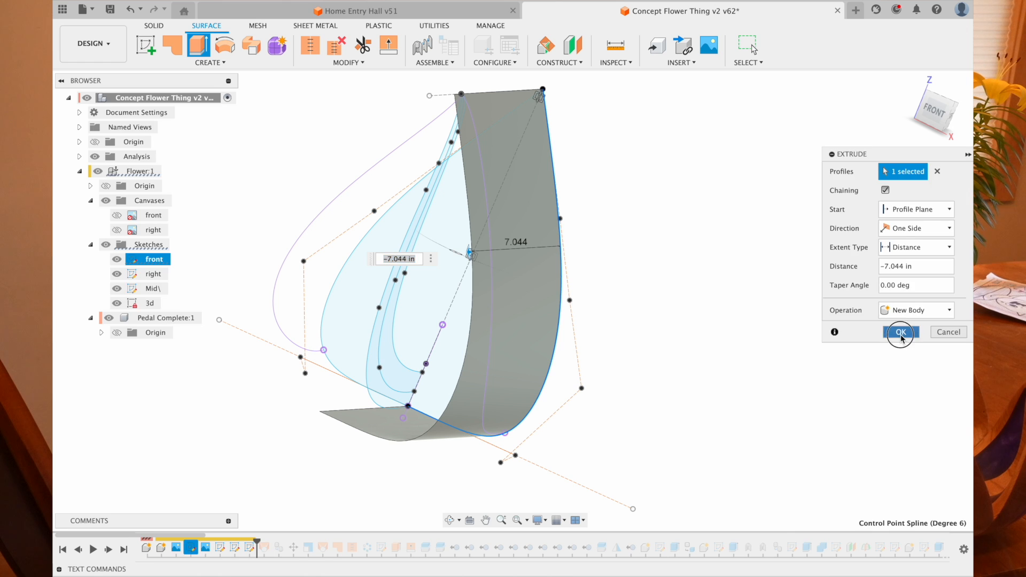
- Extrude the side profile's middle curve 4.779 in as a new surface body crossing the first extruded surface
scroll(678, 335, "down", 10, "shift")
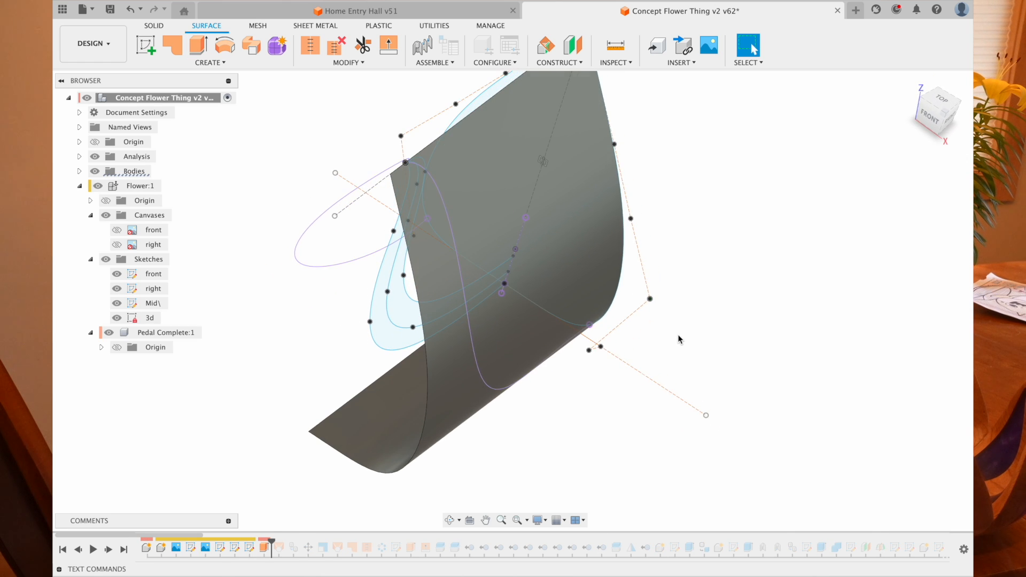
scroll(678, 340, "left", 10, "shift")
scroll(678, 339, "right", 10, "shift")
left_click(410, 351)
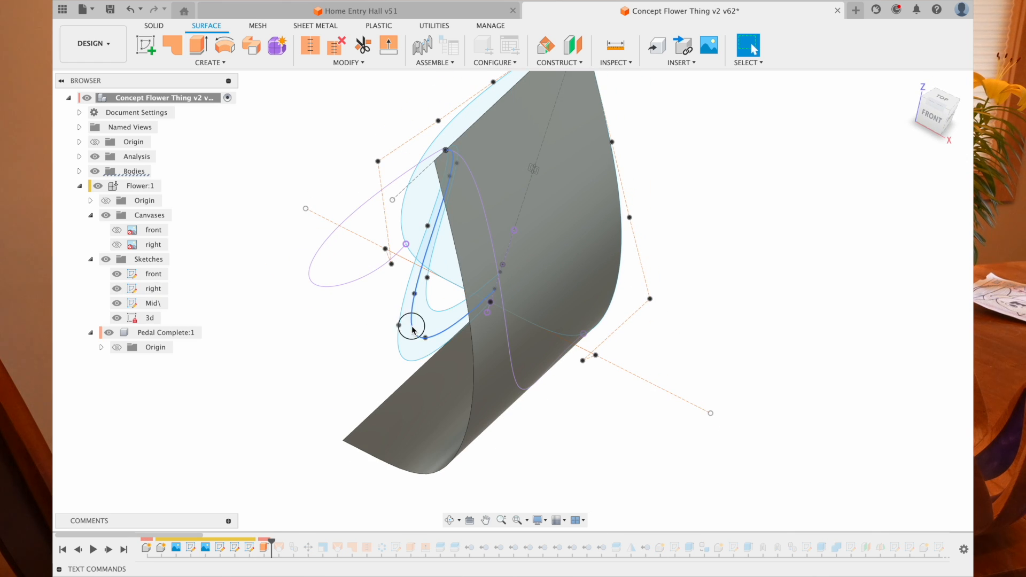
left_click(198, 45)
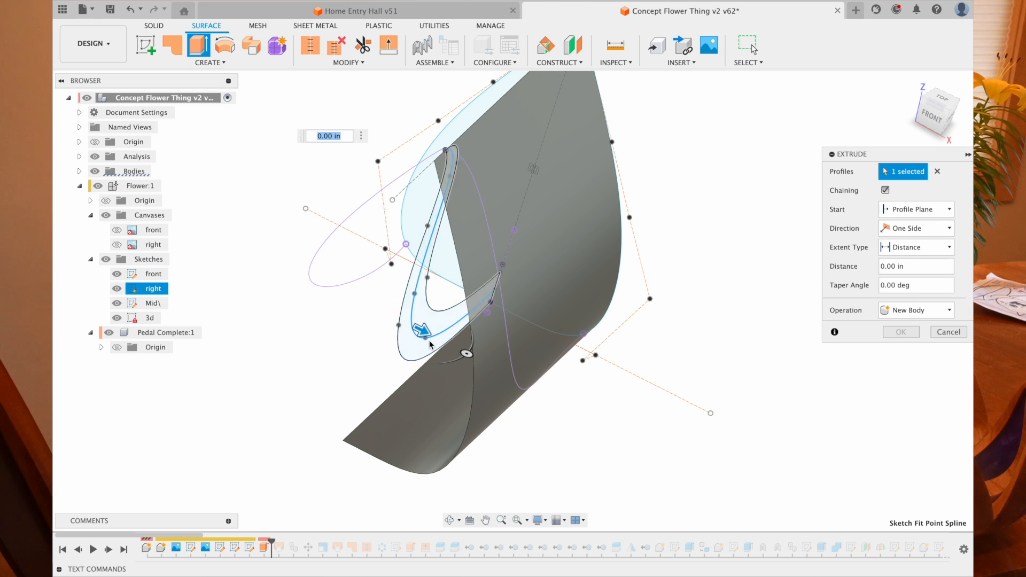
left_click_drag(423, 329, 636, 417)
scroll(635, 417, "down", 10, "shift")
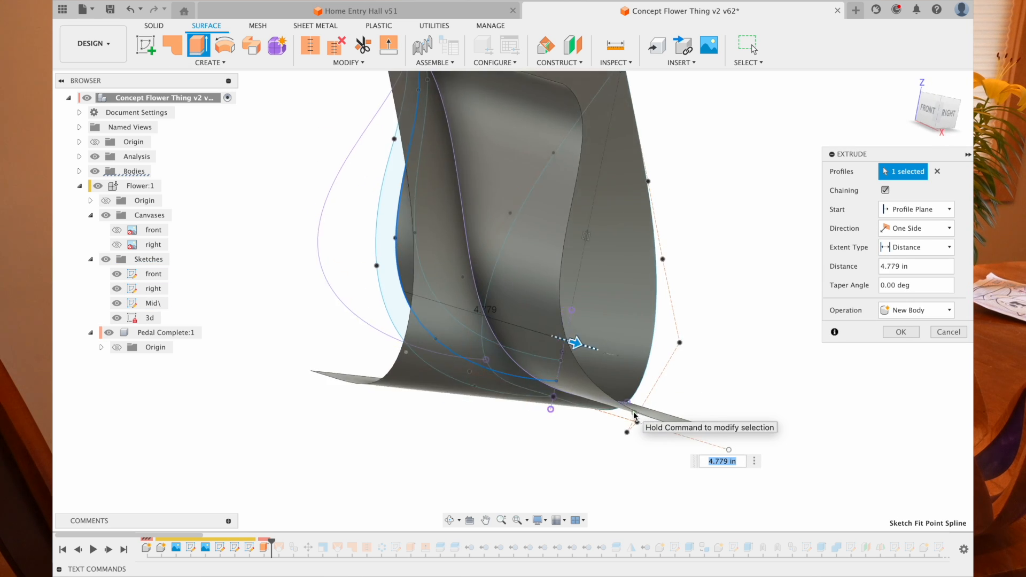
scroll(634, 417, "up", 10, "shift")
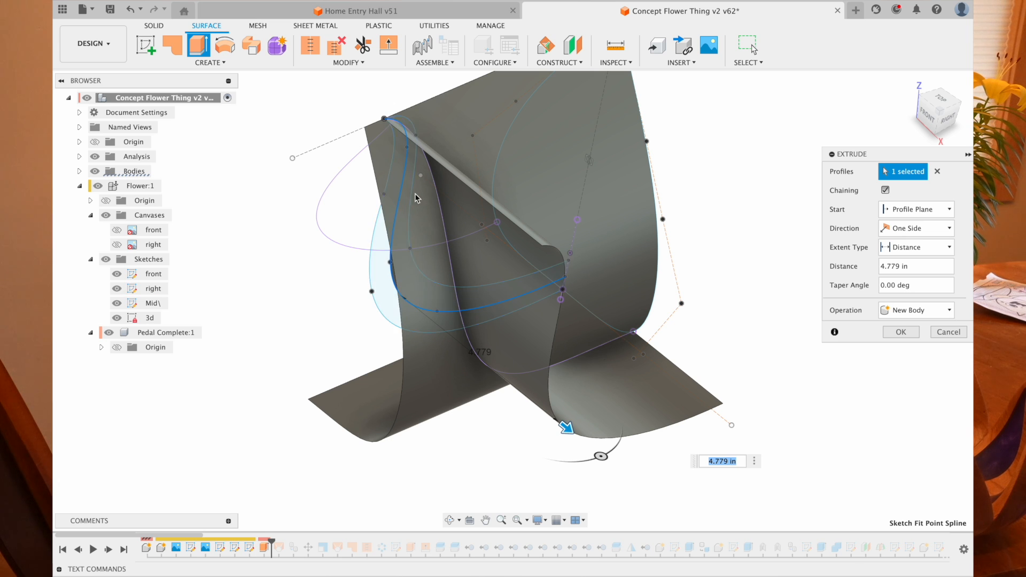
scroll(413, 194, "right", 10, "shift")
- Hide the front, right and Mid sketches, accept the extrusion, and examine how the surfaces' intersection follows the 3d curve
left_click(118, 277)
left_click(117, 288)
left_click(117, 303)
scroll(354, 316, "left", 10, "shift")
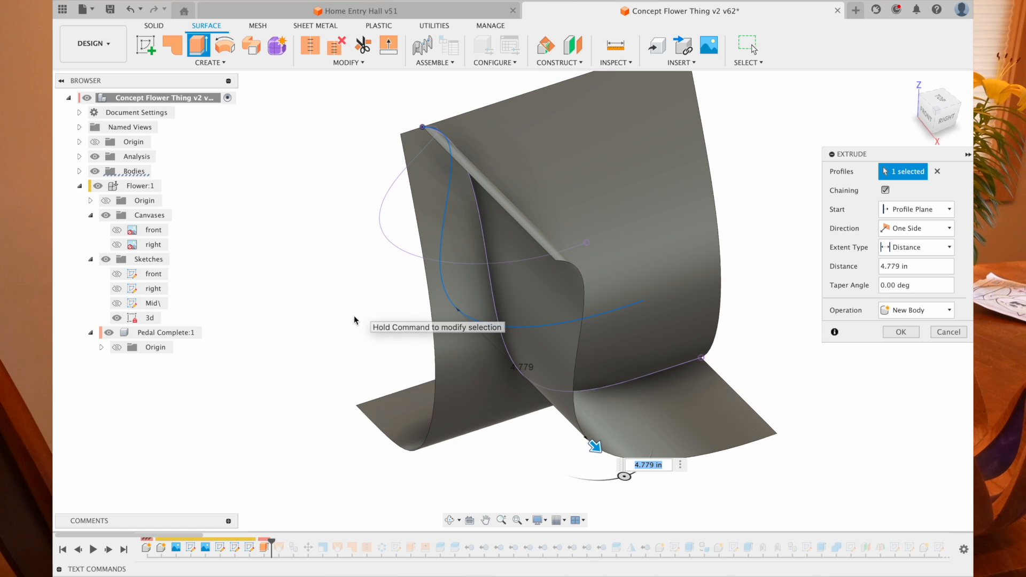
scroll(343, 319, "right", 10, "shift")
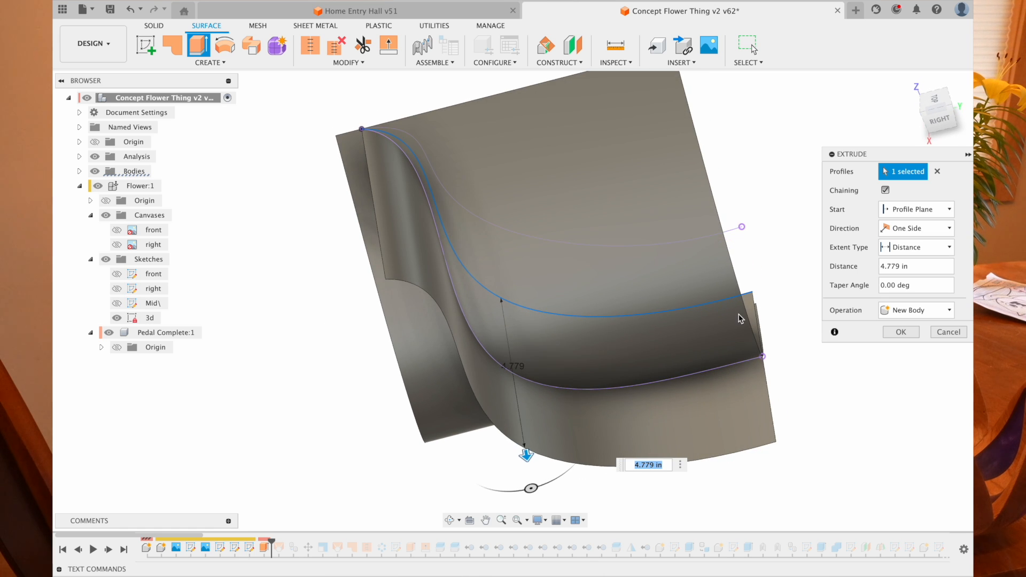
left_click(900, 333)
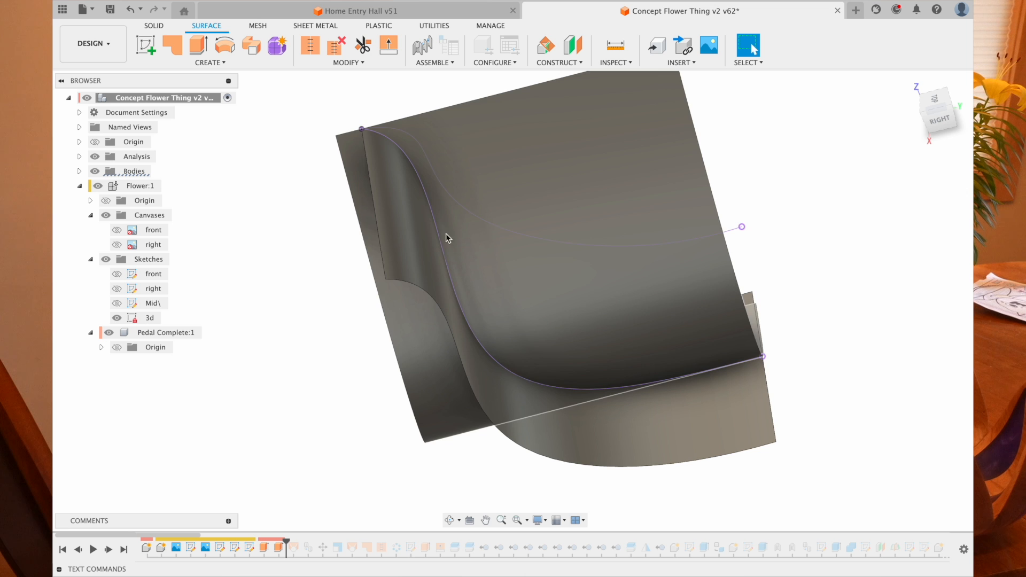
middle_click_drag(604, 344, 604, 348, "shift")
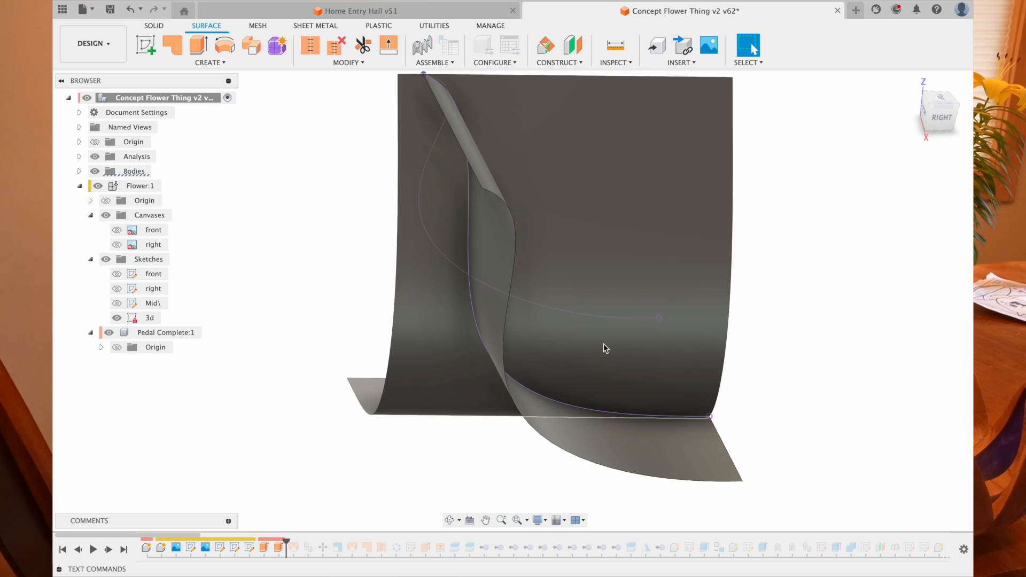
- Delete both surface extrusions from the timeline
left_click(276, 548)
left_click(266, 548, "shift")
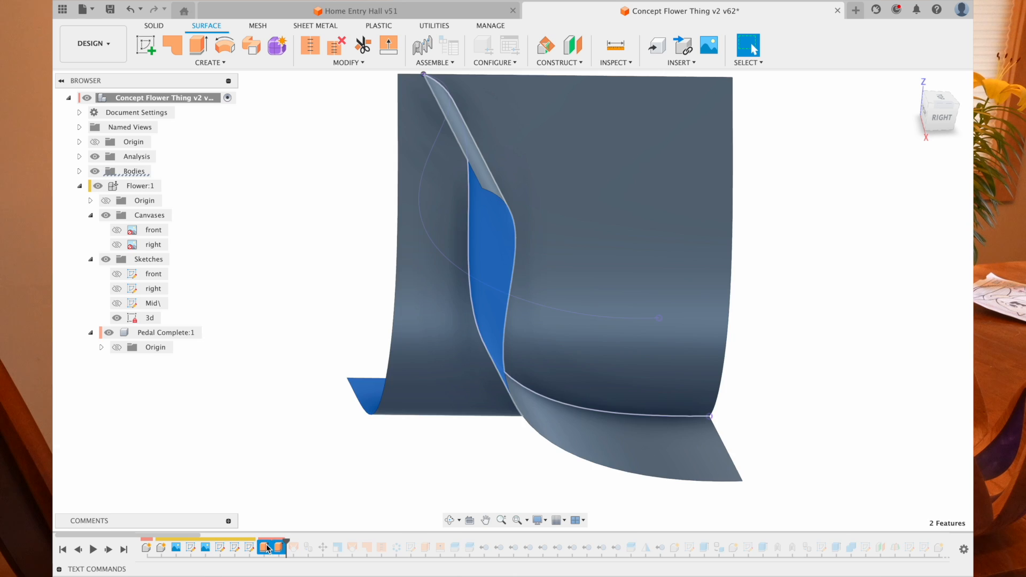
key("Delete")
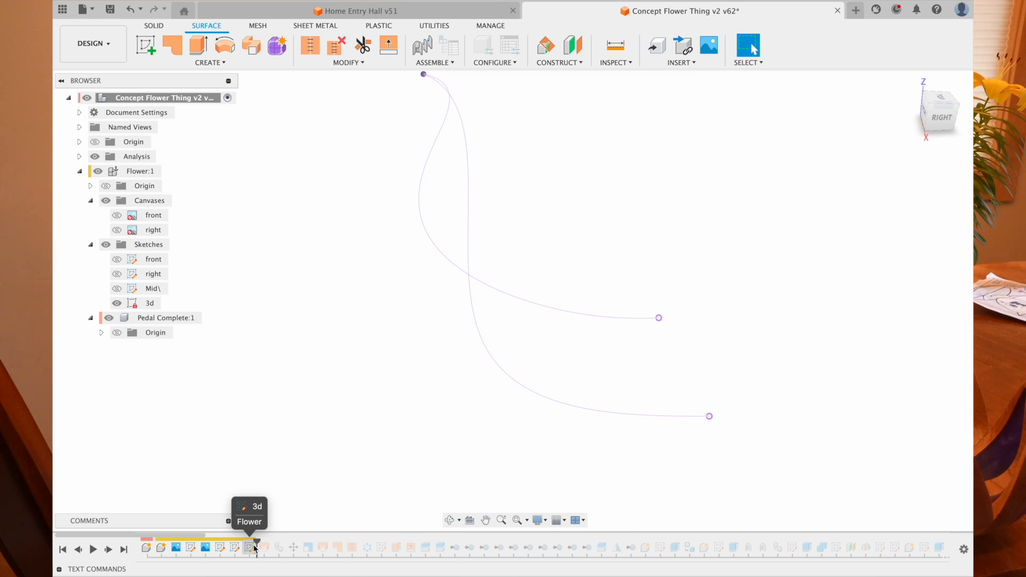
- Start a new sketch on the horizontal XY plane and make the Mid and front sketches visible
left_click(211, 63)
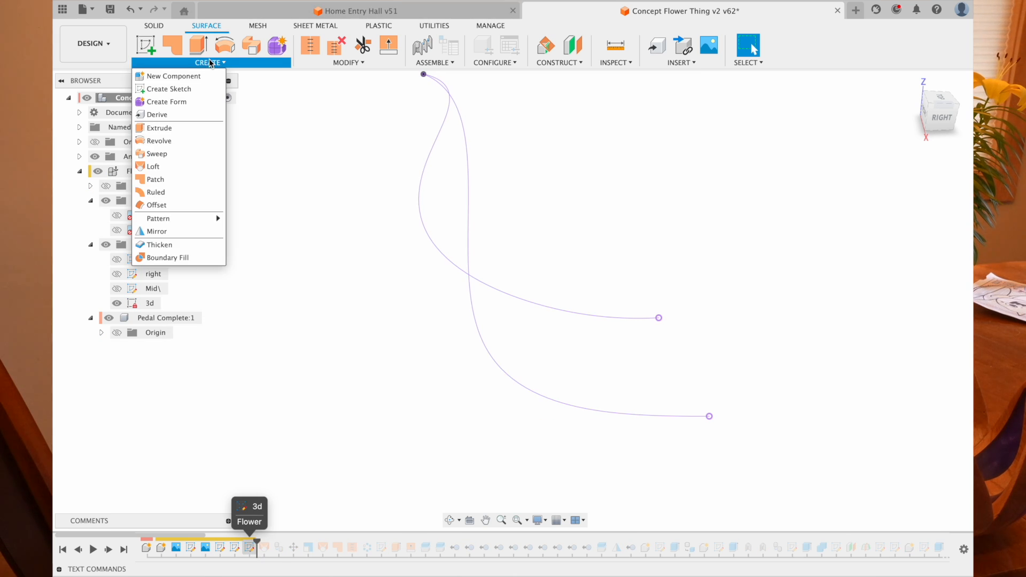
left_click(197, 89)
left_click(730, 357)
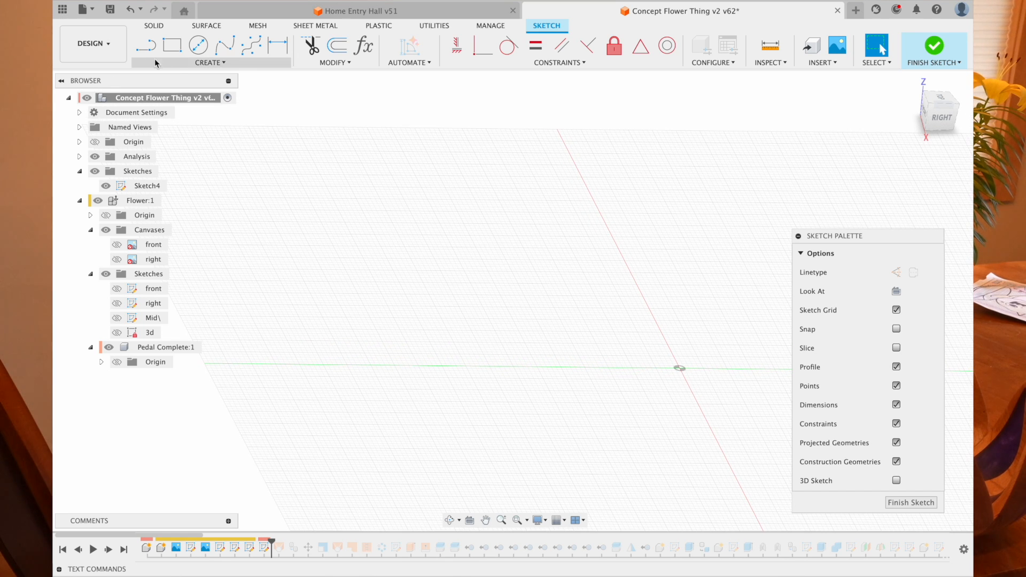
left_click(174, 63)
left_click(175, 64)
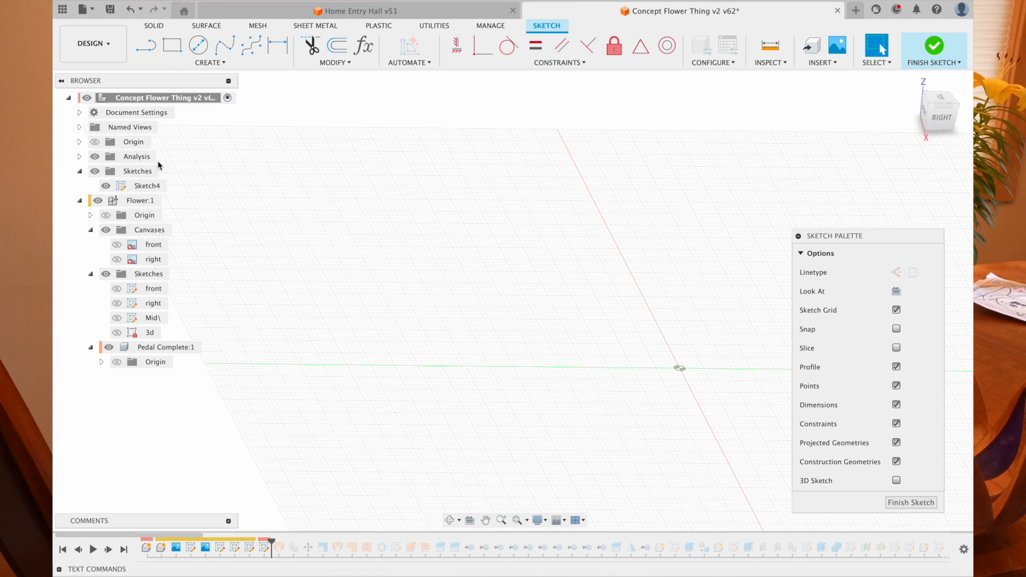
left_click(116, 318)
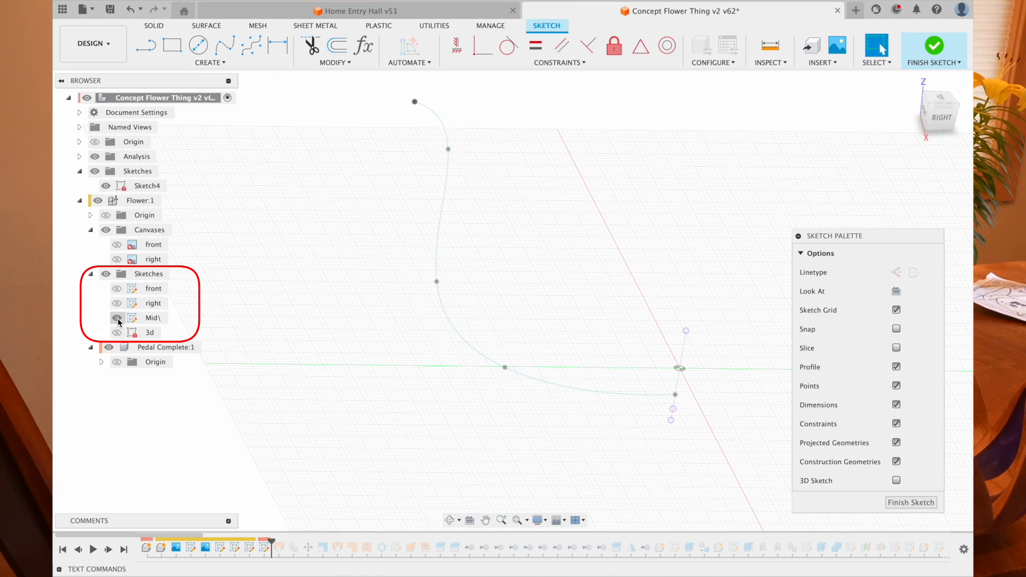
left_click(118, 290)
middle_click_drag(536, 264, 577, 256, "shift")
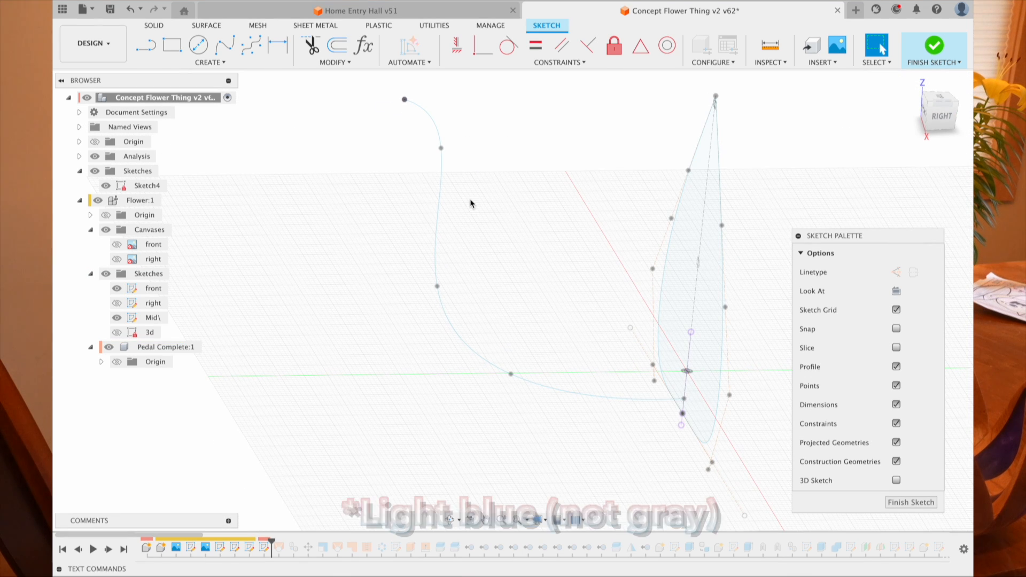
- Create a linked intersection curve from the front petal's right outline half and the Mid curve
left_click(228, 62)
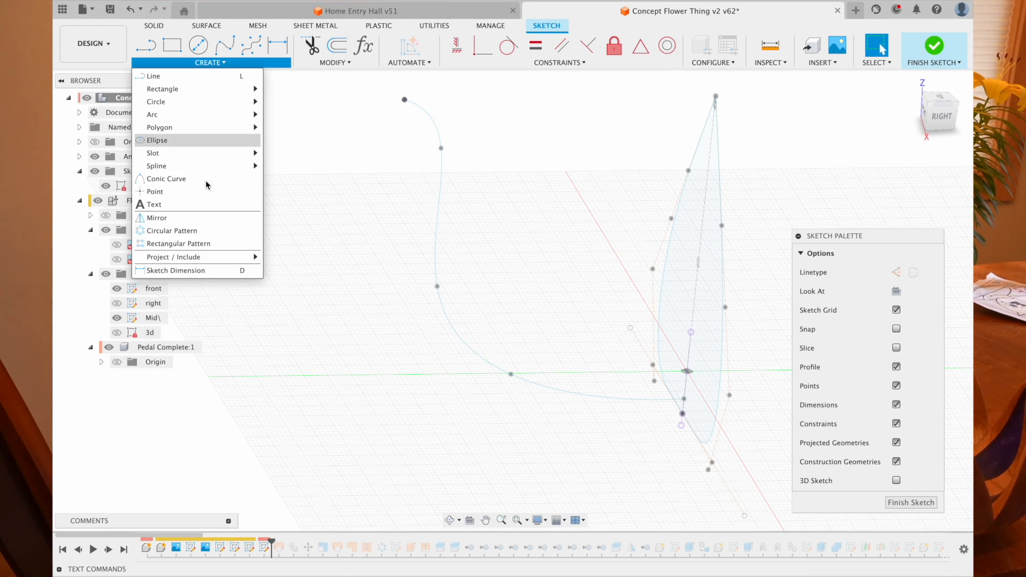
mouse_move(204, 264)
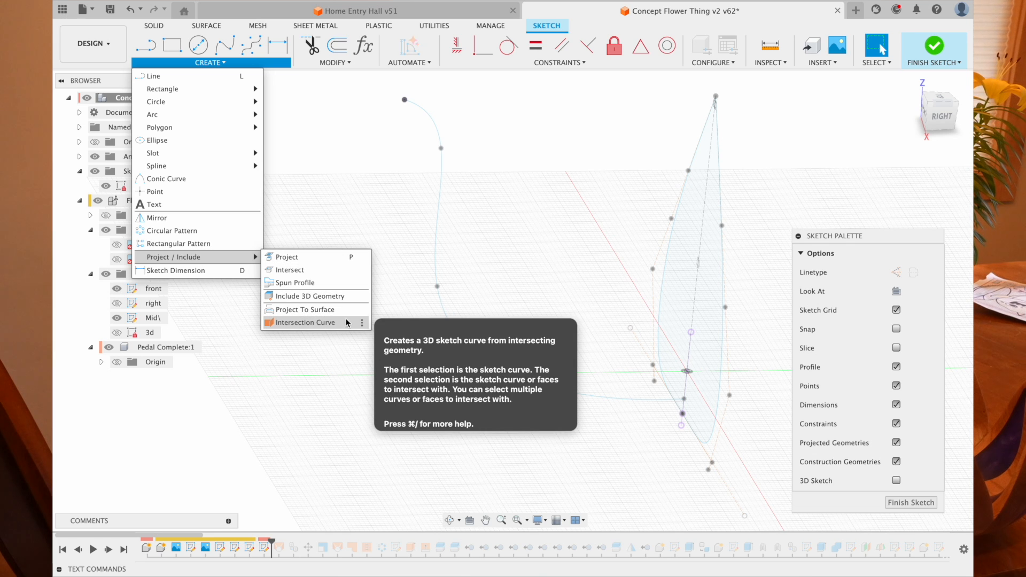
left_click(305, 322)
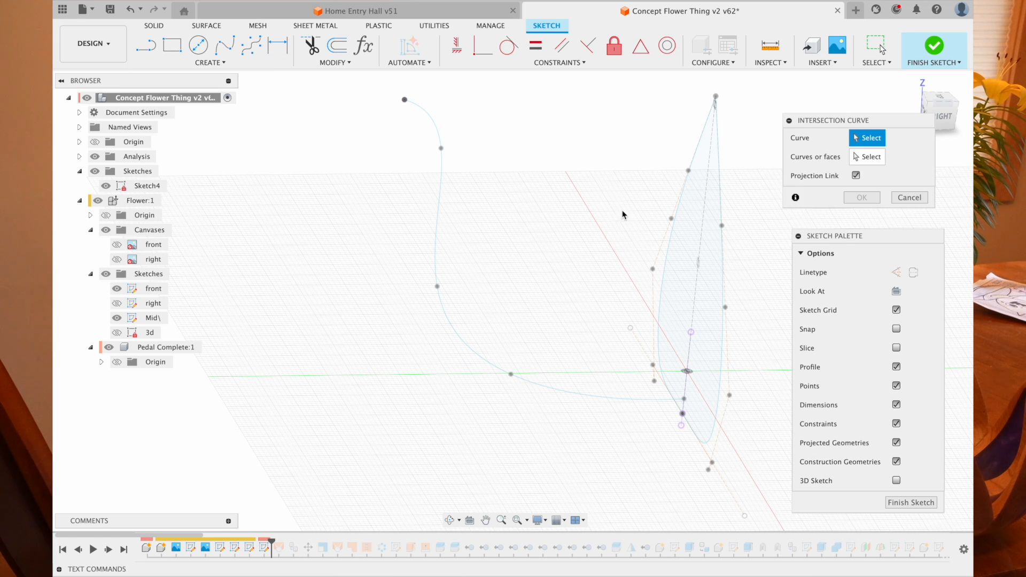
left_click(721, 208)
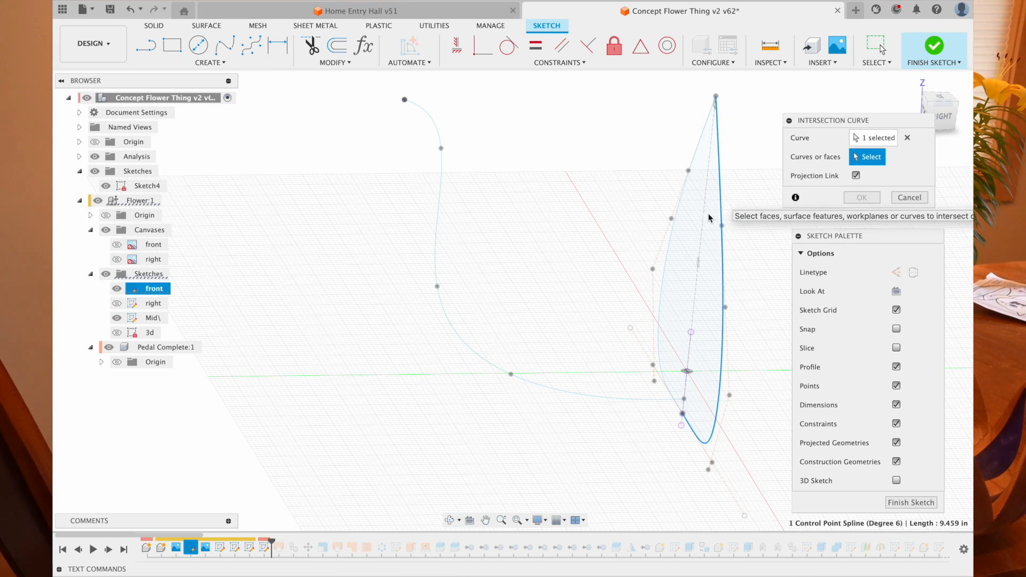
left_click(588, 396)
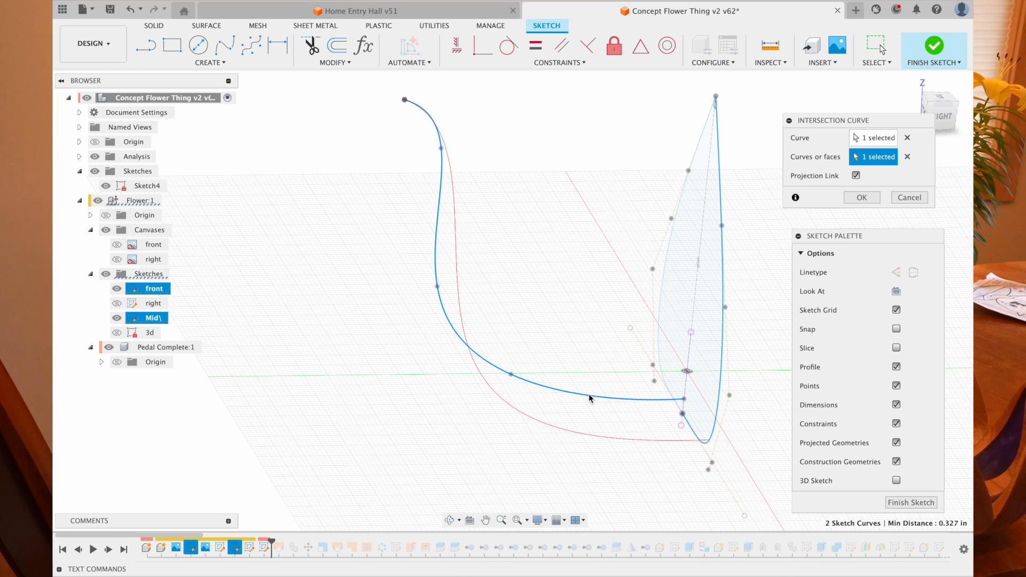
middle_click_drag(589, 396, 684, 489, "shift")
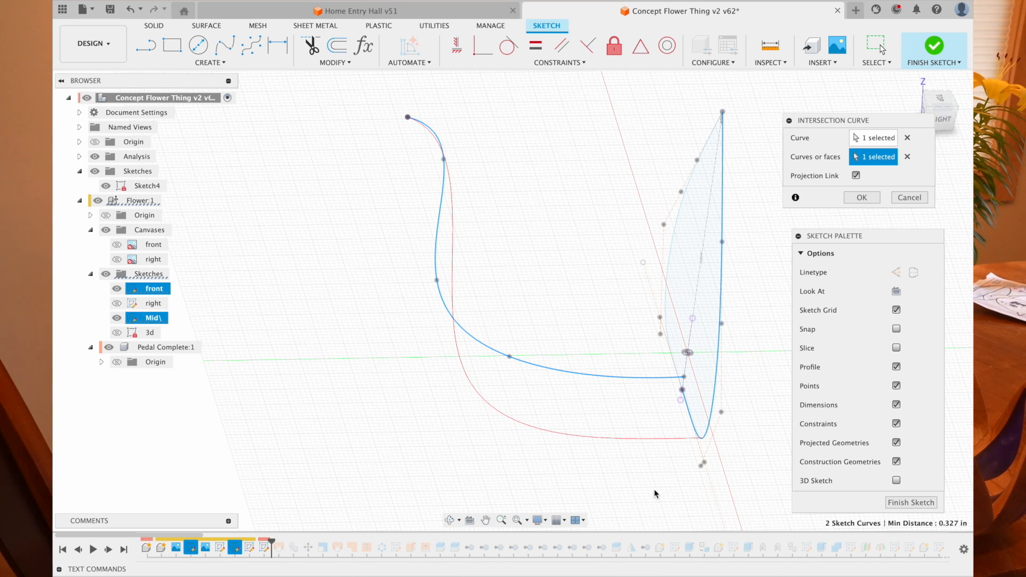
left_click(856, 198)
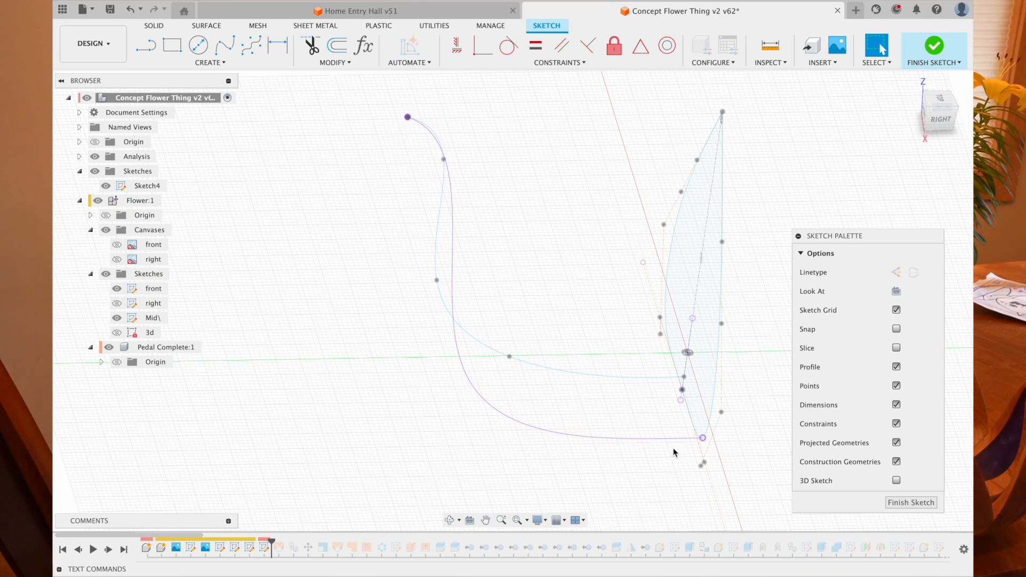
- Create a second linked intersection curve from the front petal's left outline half and the Mid curve
left_click(210, 63)
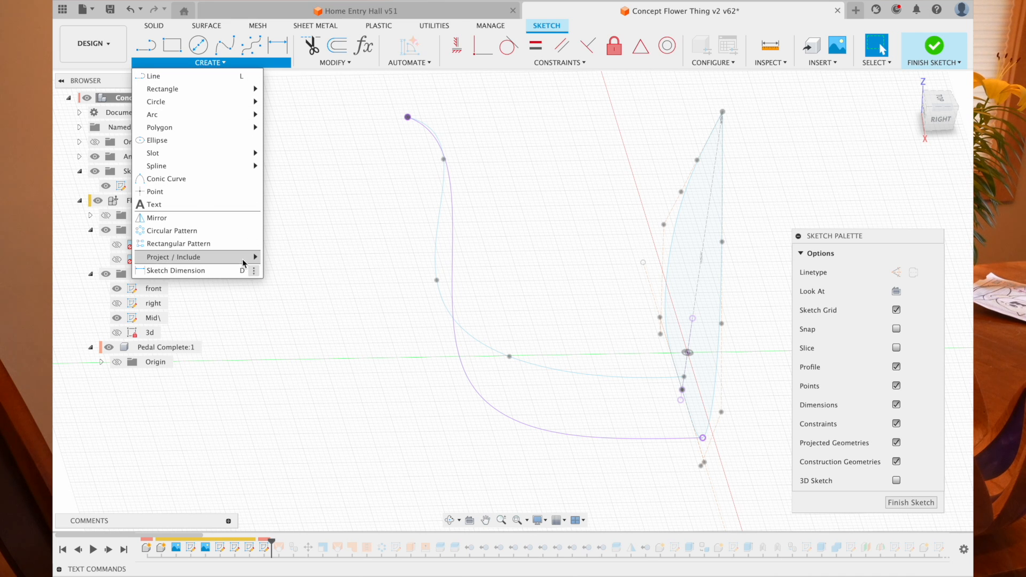
mouse_move(250, 257)
left_click(305, 323)
left_click(304, 322)
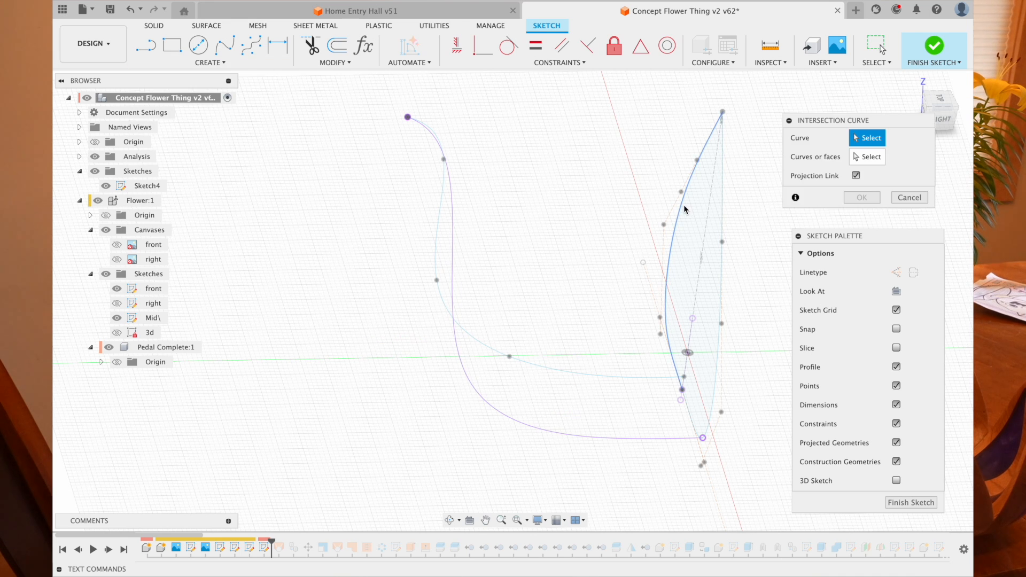
left_click(684, 204)
left_click(589, 371)
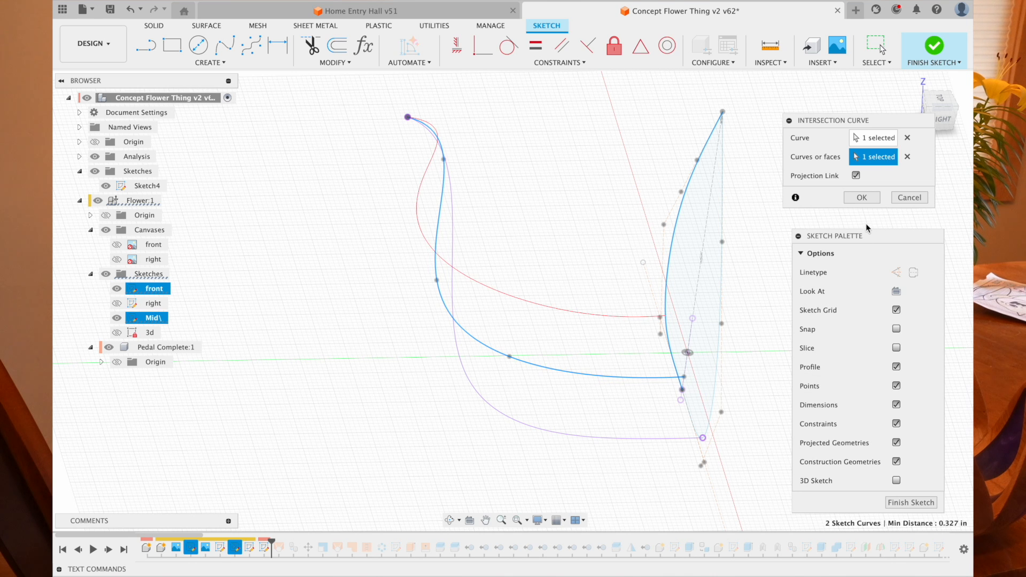
left_click(862, 198)
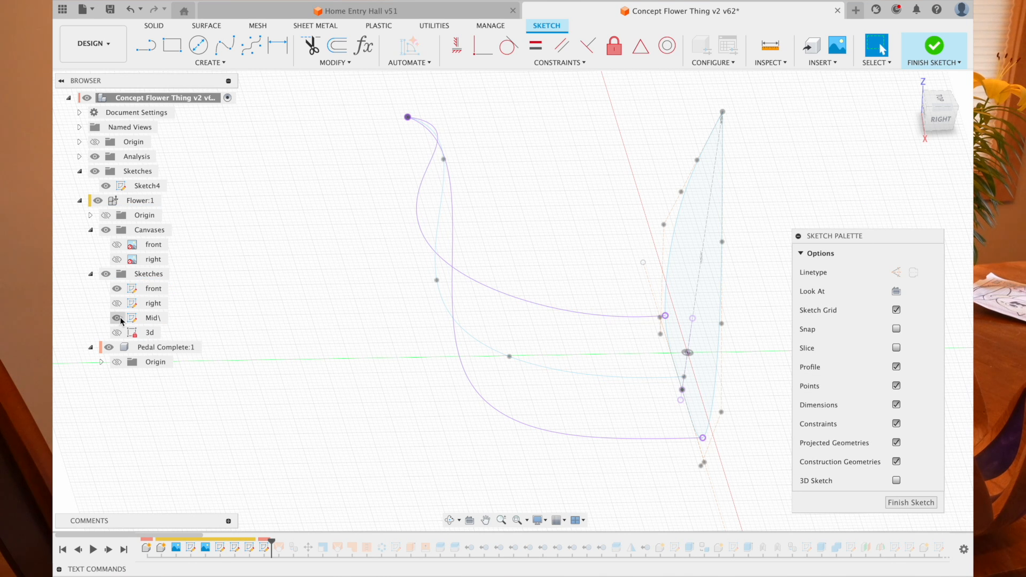
- Show the front and right sketches instead of Mid beside the new intersection curves, and finish sketch editing
left_click(119, 289)
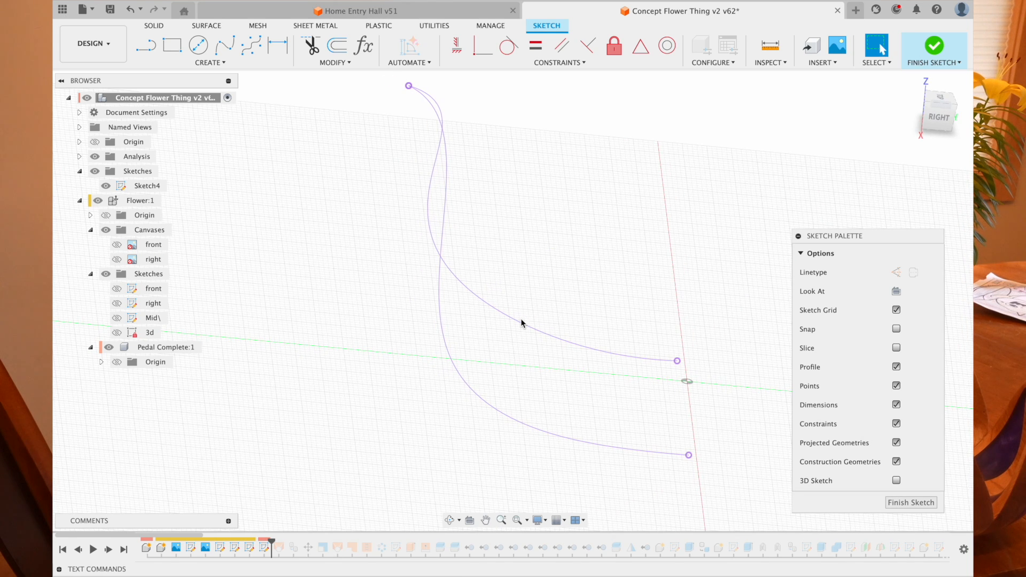
left_click(114, 289)
left_click(117, 303)
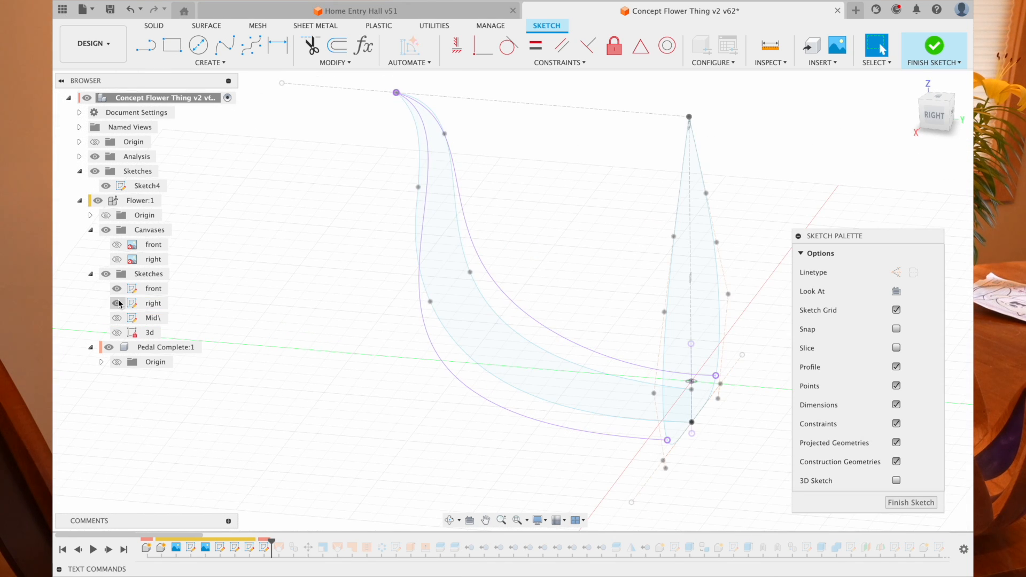
double_click(674, 238)
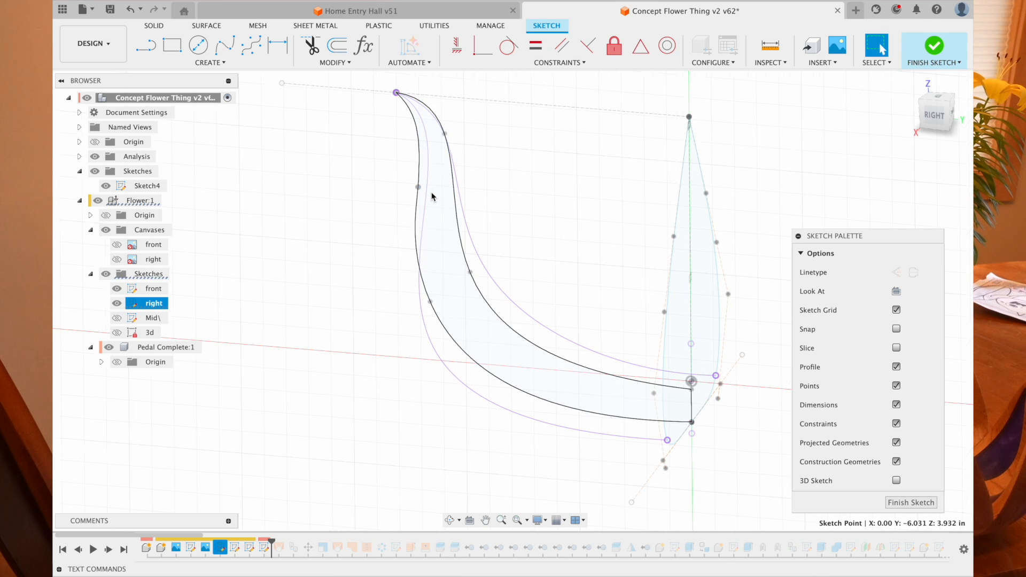
left_click(898, 502)
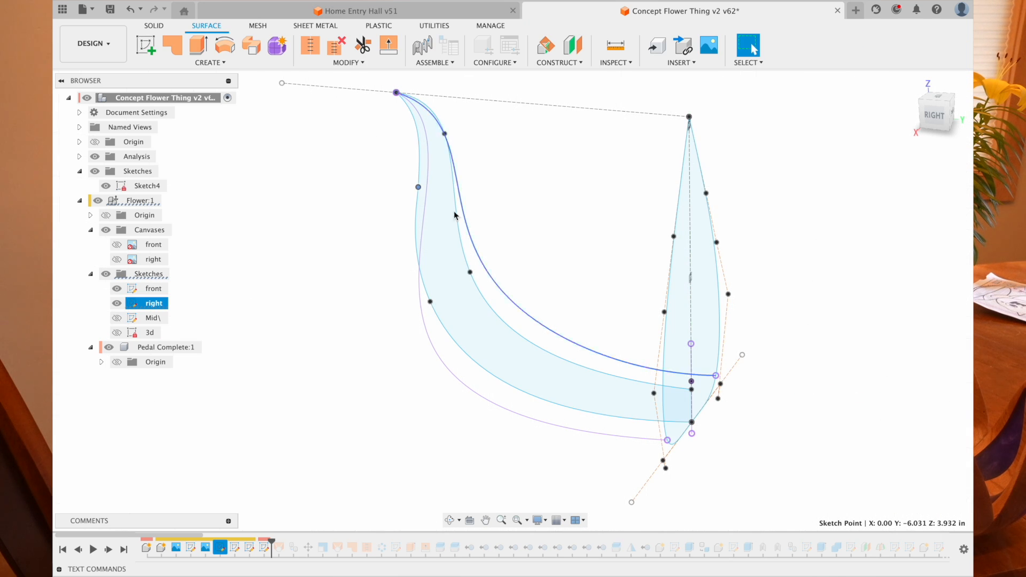
- Try to reshape the right sketch's side profile by moving a point on its inner curve
middle_click_drag(447, 206, 428, 189, "shift")
left_click(418, 188)
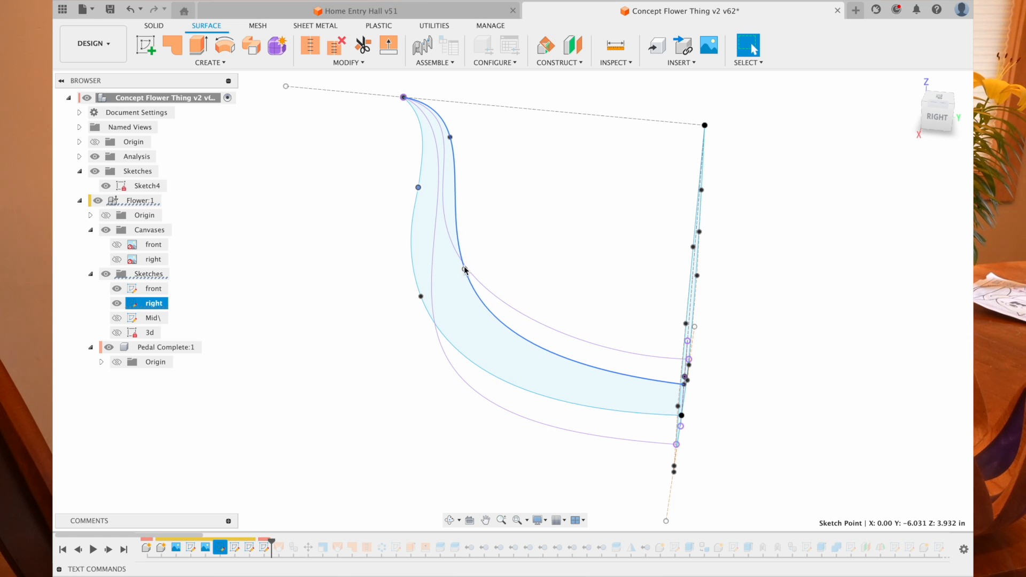
left_click_drag(465, 270, 486, 261)
middle_click_drag(485, 258, 485, 259, "shift")
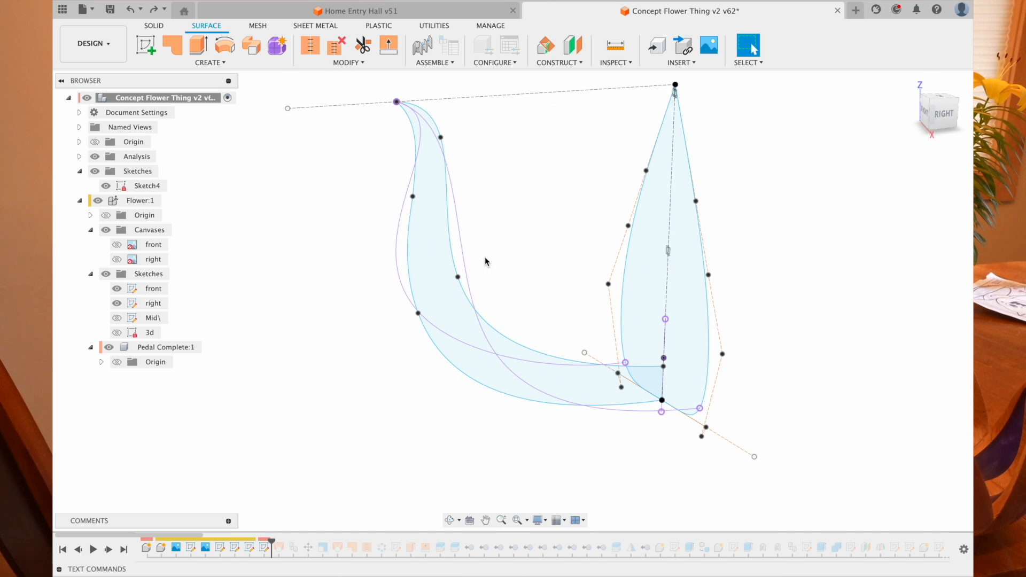
- Show the Mid sketch instead of right and move the mid curve's middle point to about Y -4.61, Z 2.23 in
left_click(117, 317)
left_click(117, 303)
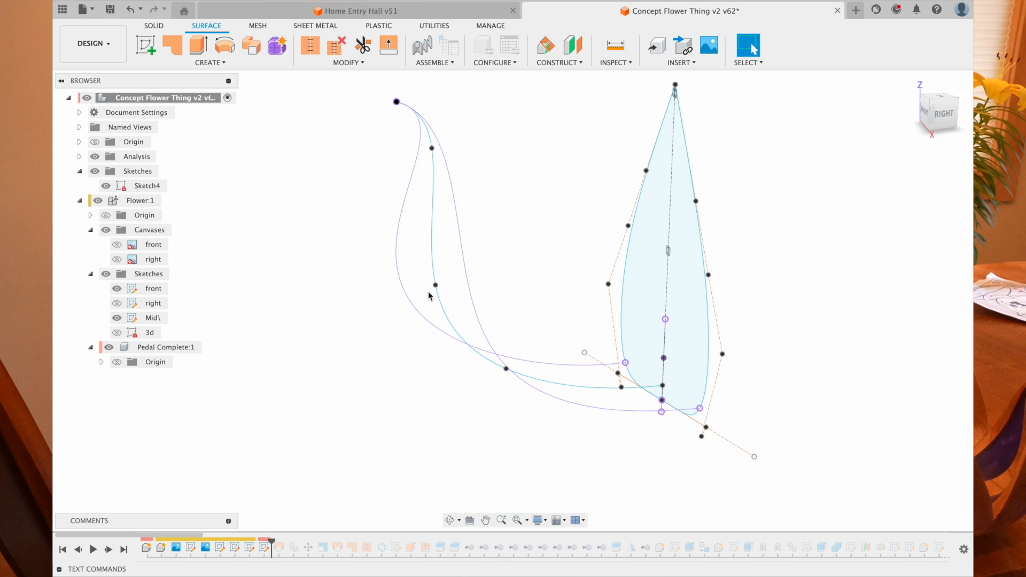
mouse_move(437, 287)
left_mouse_down()
mouse_move(410, 293)
mouse_move(470, 269)
left_mouse_up()
scroll(469, 268, "right", 2)
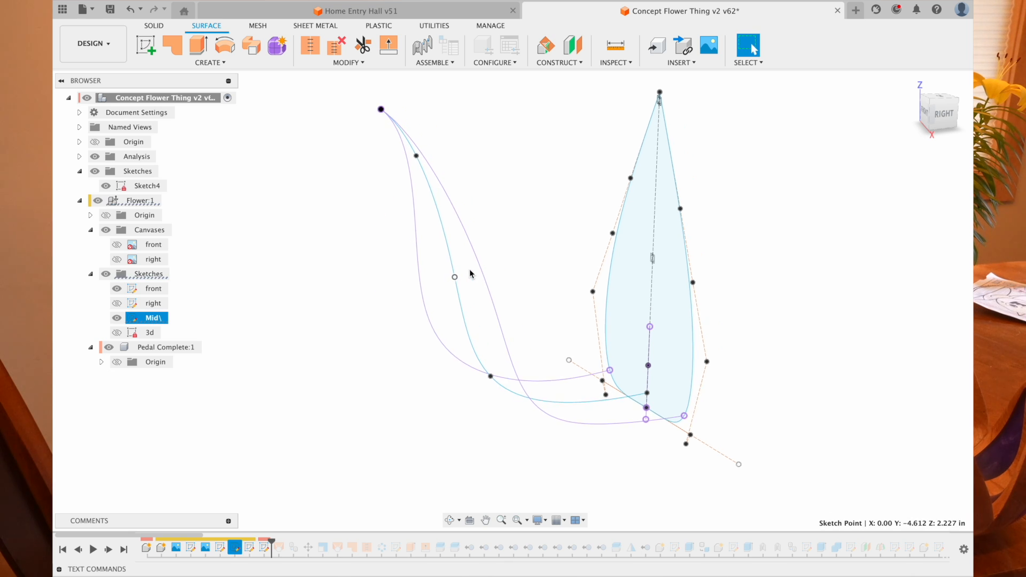
- Compare the reshaped mid curve with its linked intersection curves, and undo the last move of the curve's middle point
scroll(470, 268, "right", 5, "shift")
scroll(470, 268, "left", 3, "shift")
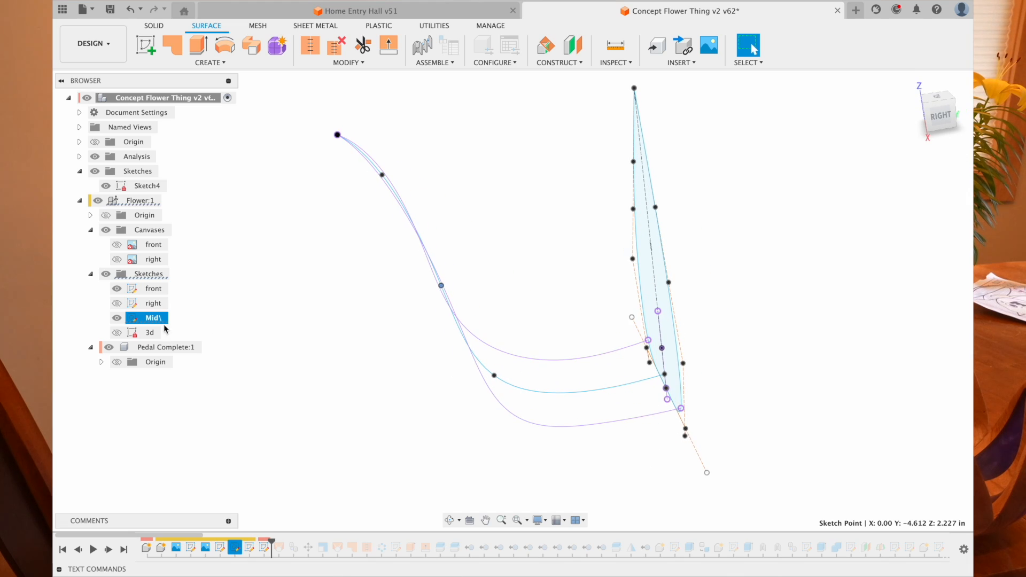
key("ctrl+z")
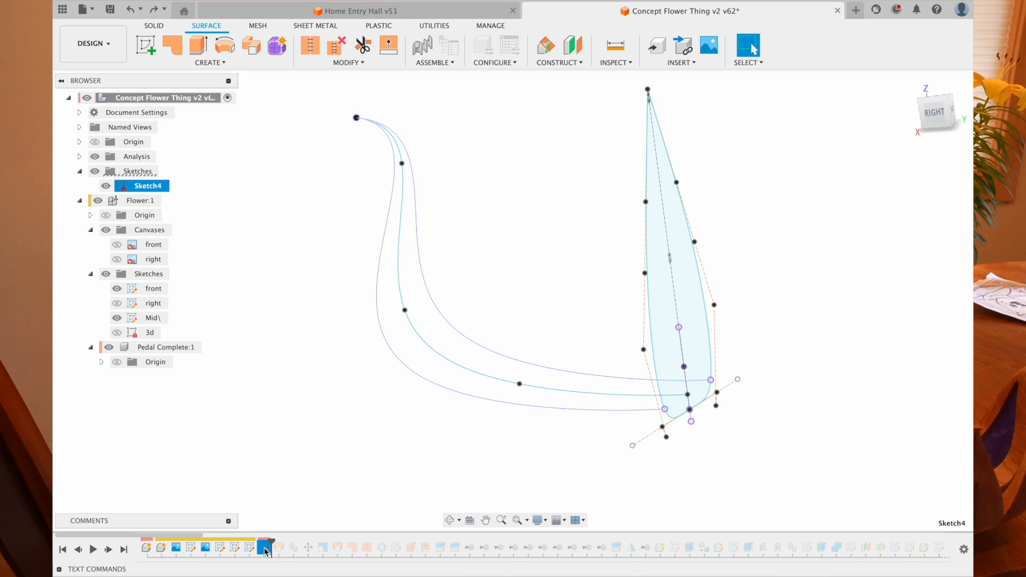
- Delete the demonstration sketch Sketch4 and show the flower's original 3d sketch instead
key("Delete")
left_click(118, 303)
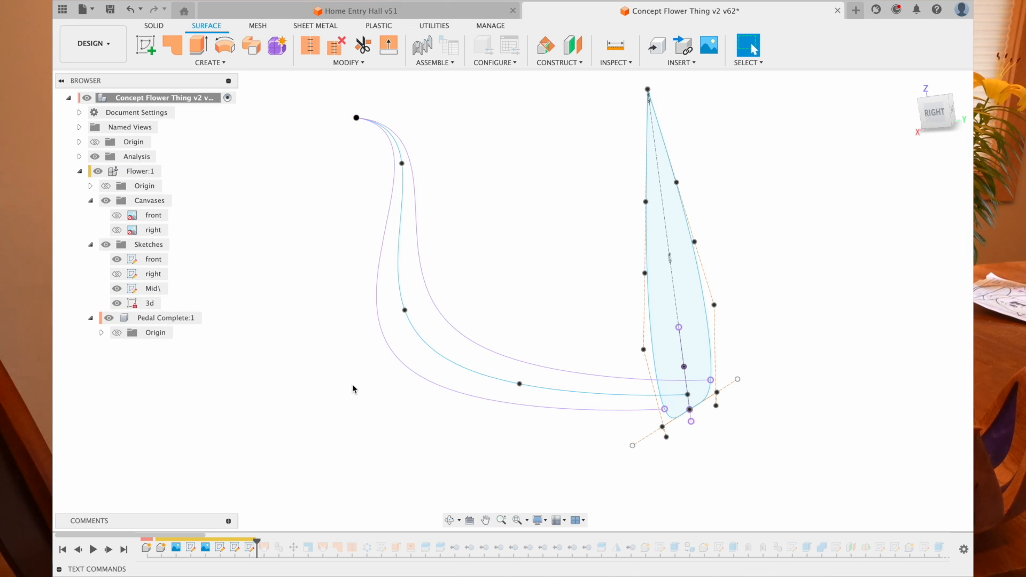
- Advance the design history to include the petal's first loft, and open that loft for editing to inspect its three profiles
left_click(108, 550)
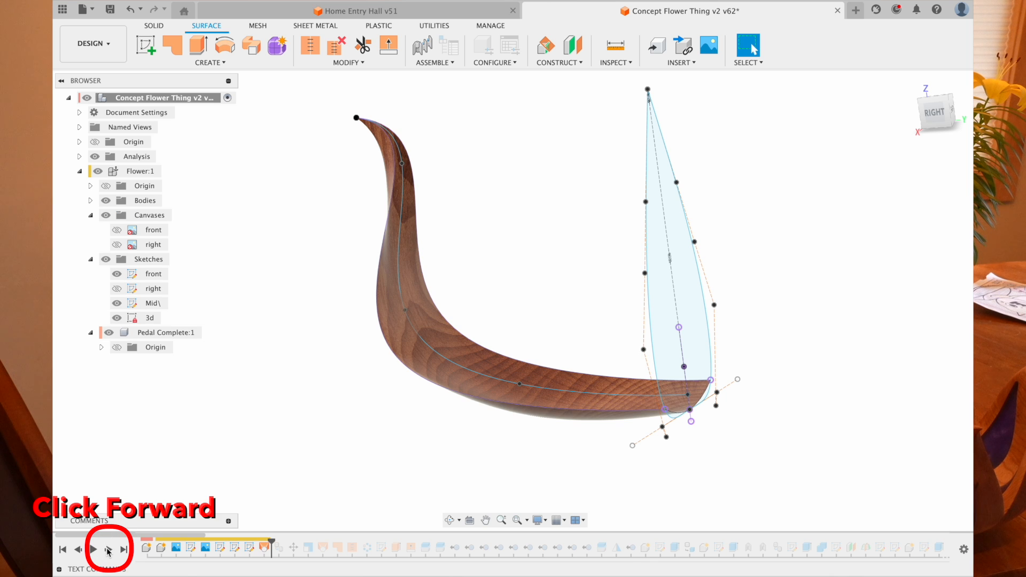
middle_click_drag(677, 398, 678, 398, "shift")
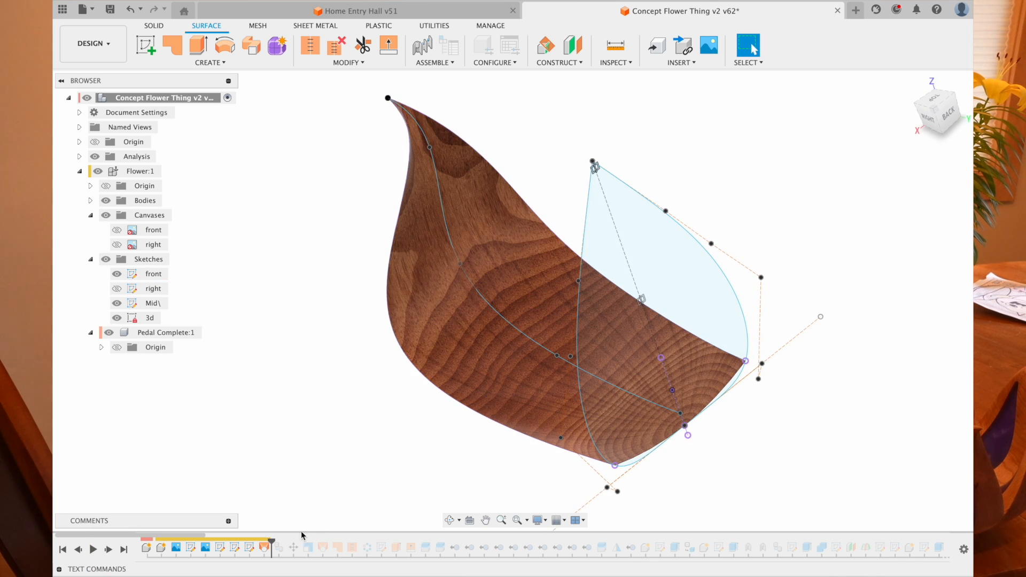
left_click(264, 549)
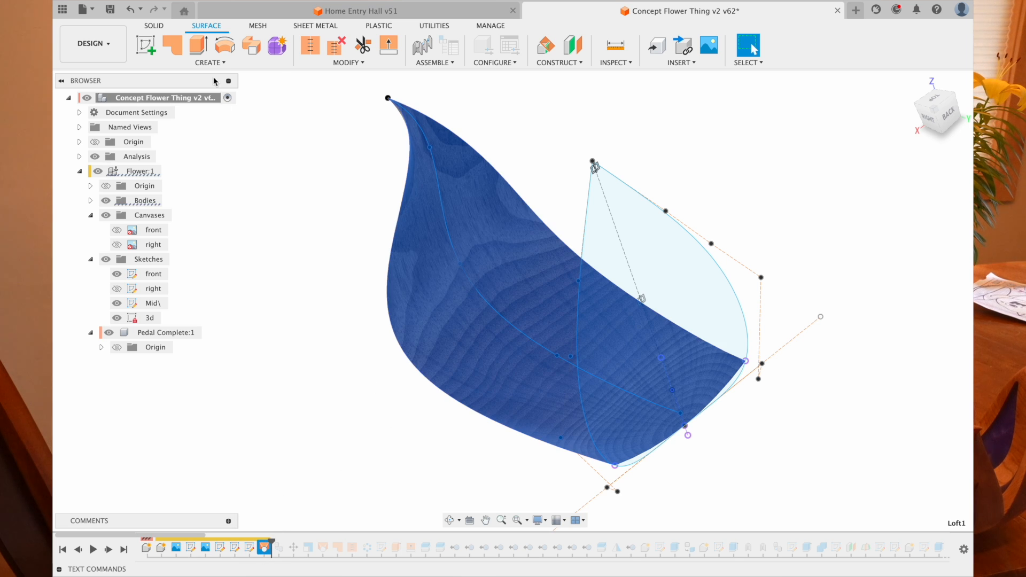
left_click(209, 63)
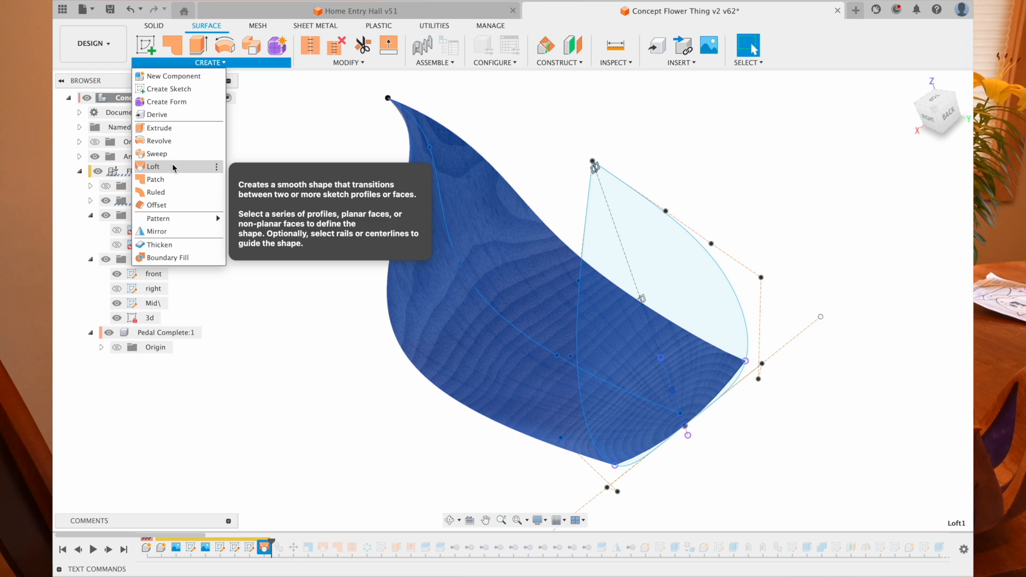
left_click(313, 412)
double_click(265, 548)
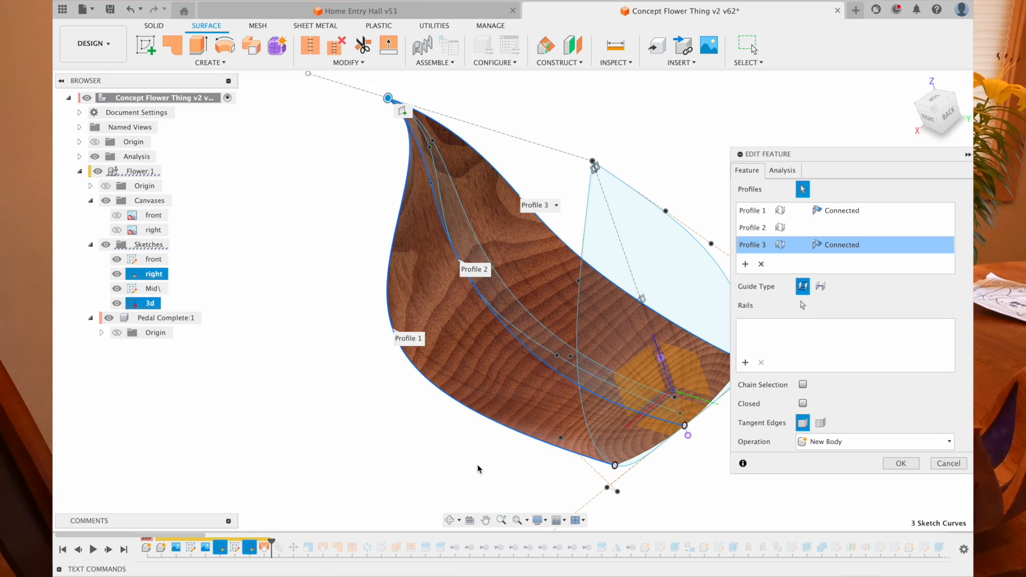
scroll(476, 464, "up", 5)
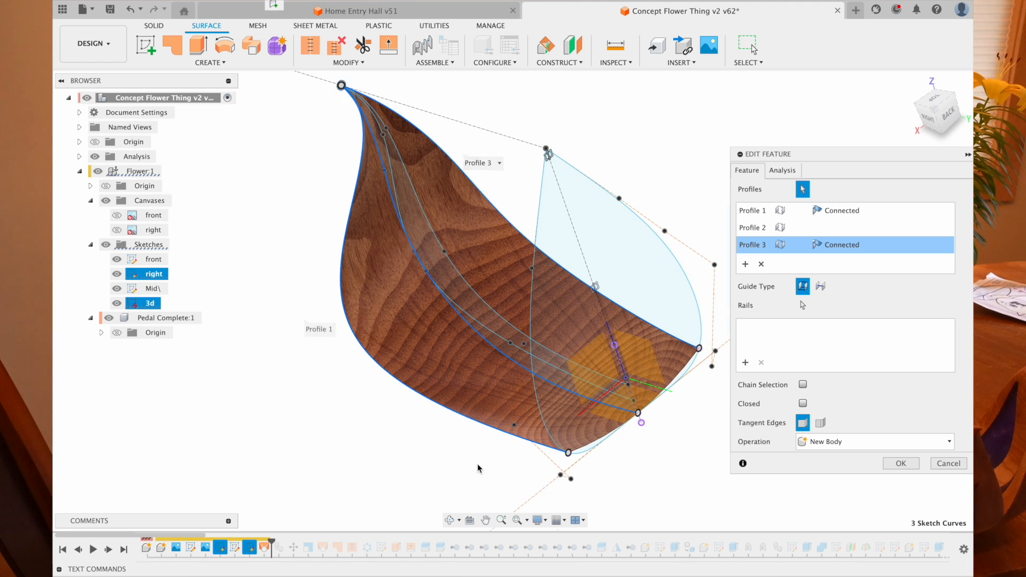
scroll(477, 463, "down", 2)
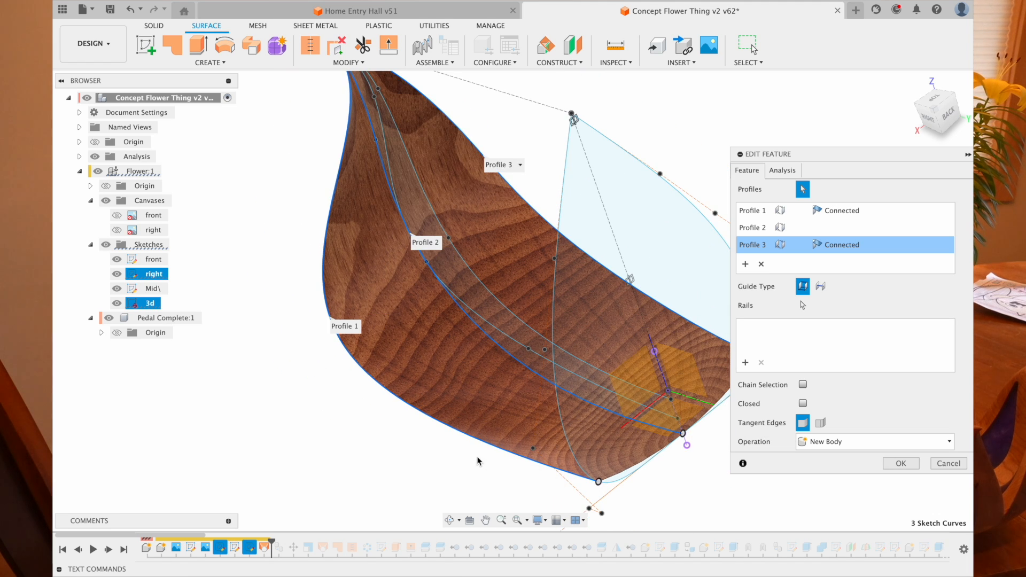
scroll(506, 389, "down", 3)
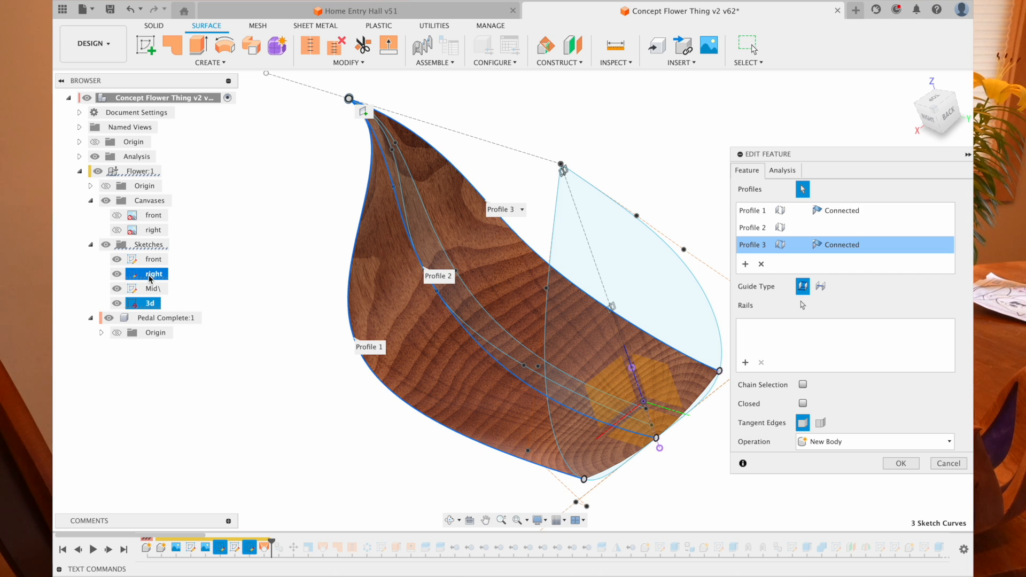
- Hide the front and Mid sketches and compare the loft's three profiles with the right sketch, ending in the Right view
left_click(120, 275)
left_click(121, 261)
left_click(122, 290)
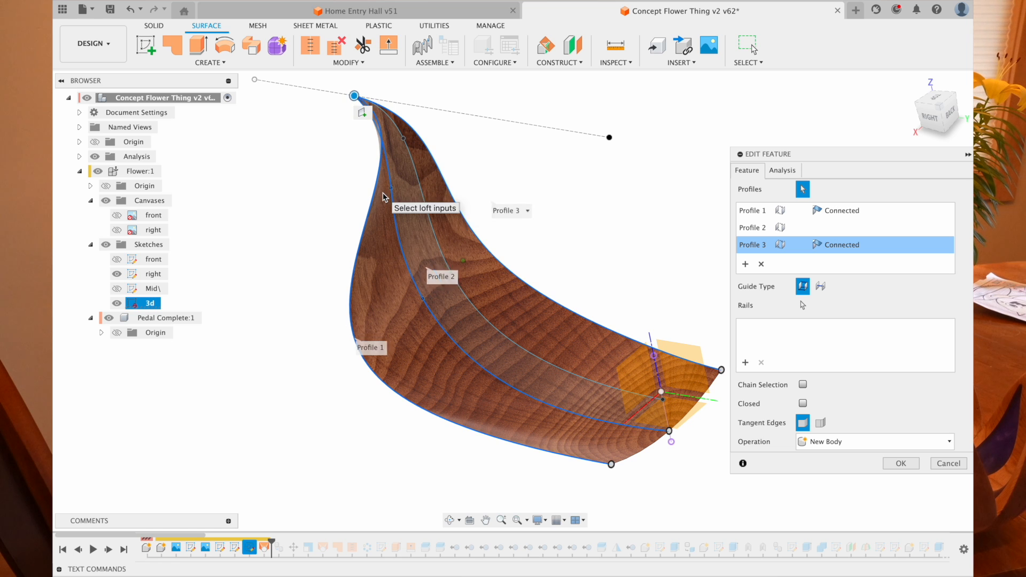
middle_click_drag(386, 197, 384, 158, "shift")
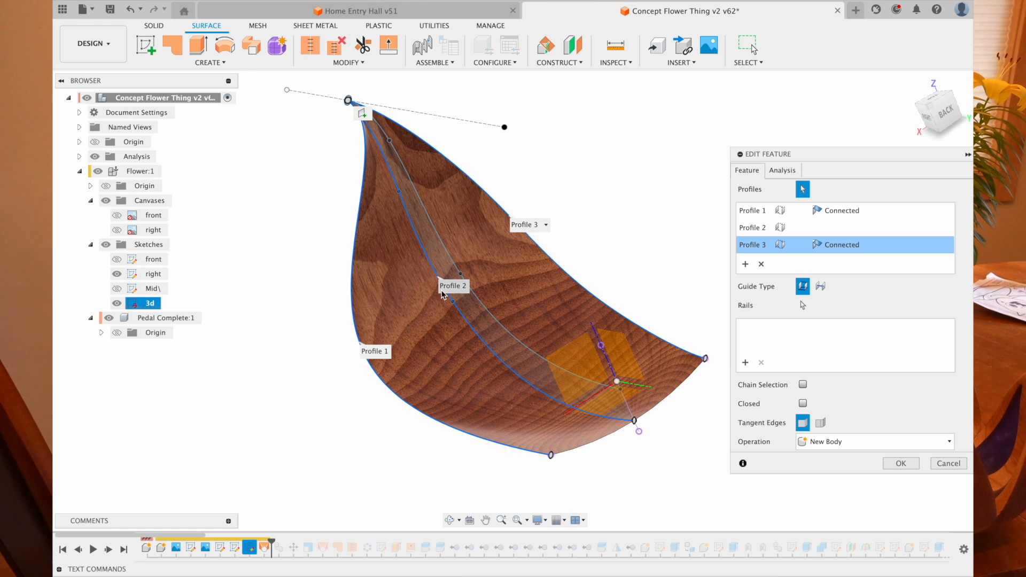
scroll(458, 300, "left", 5, "shift")
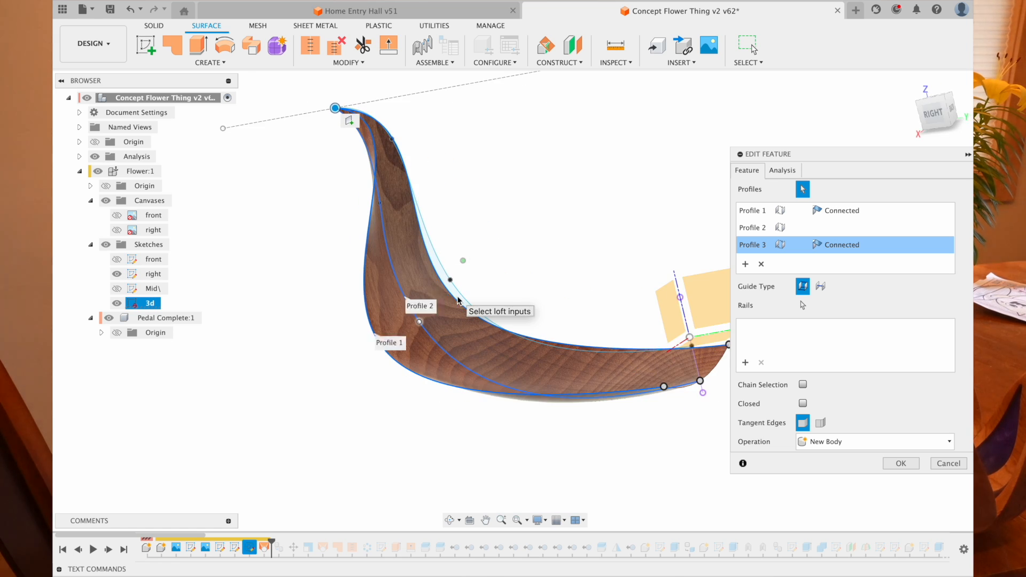
scroll(458, 300, "up", 5, "shift")
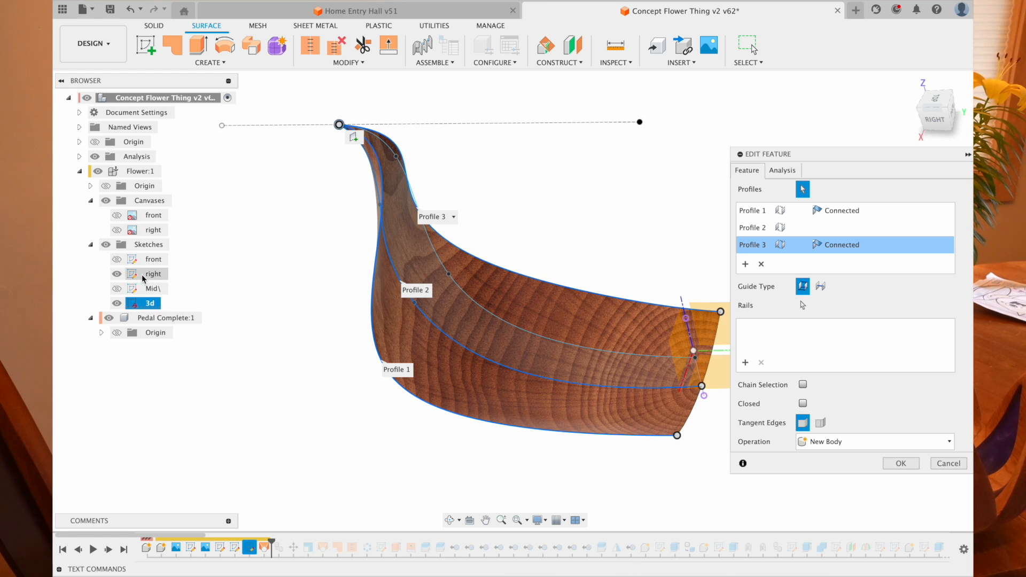
scroll(247, 272, "down", 5, "shift")
scroll(246, 272, "left", 3, "shift")
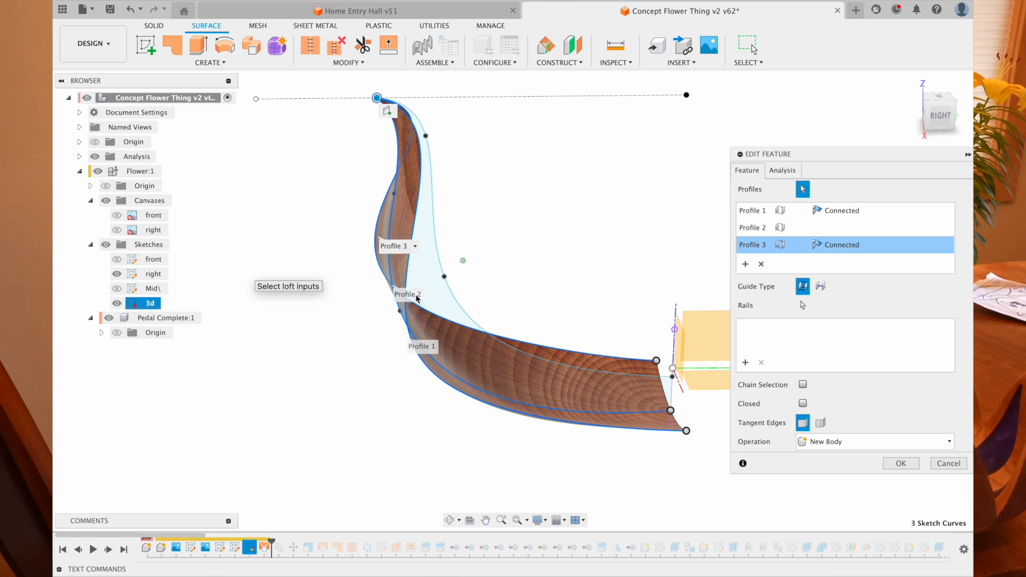
left_click(939, 116)
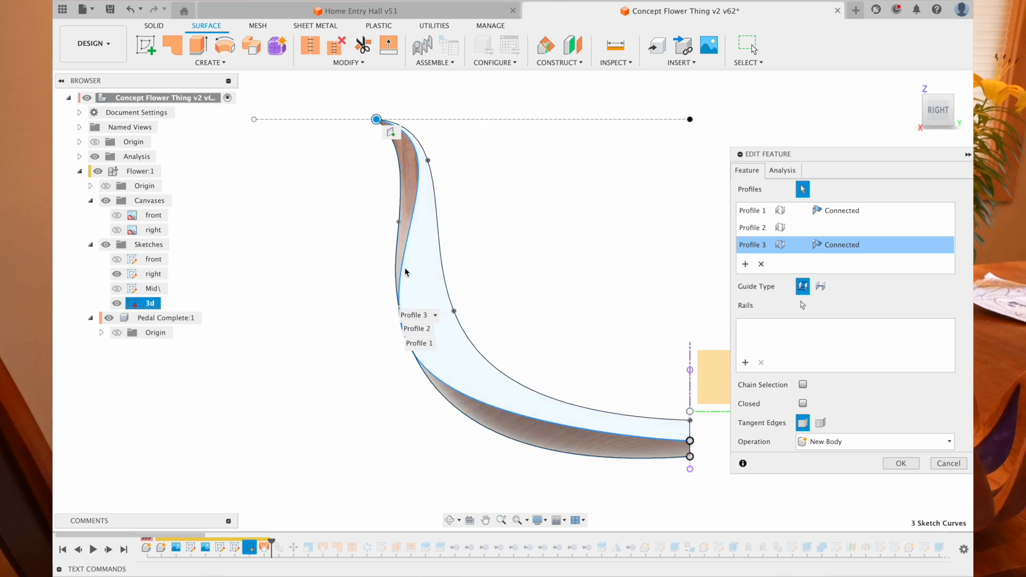
- Examine how the first loft's surface follows its three profile curves from the side and underneath, and close the loft editing
scroll(412, 360, "right", 10, "shift")
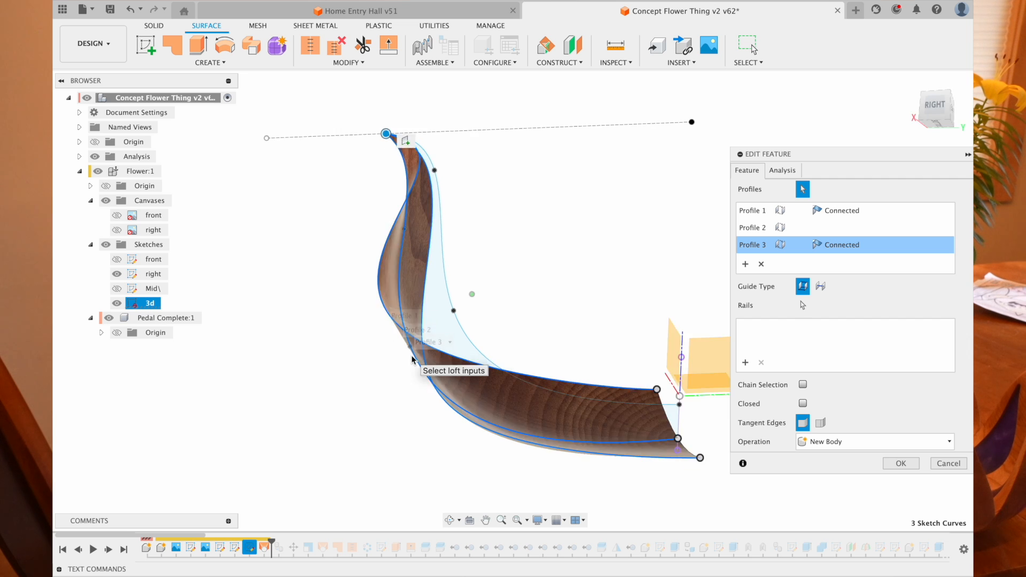
scroll(412, 361, "right", 5, "shift")
scroll(412, 360, "left", 10, "shift")
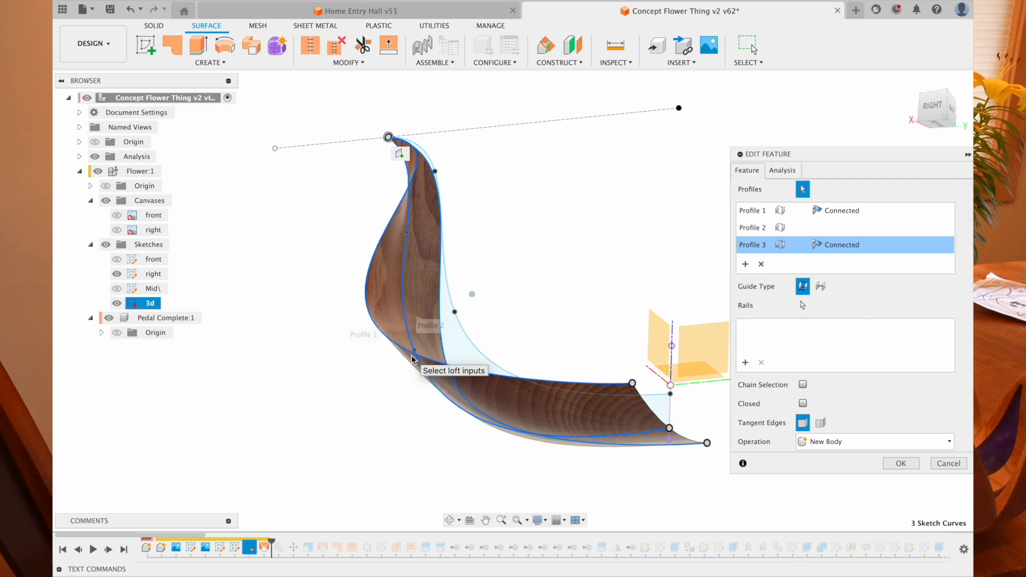
scroll(412, 360, "down", 10, "shift")
scroll(412, 360, "right", 5)
scroll(412, 360, "down", 3)
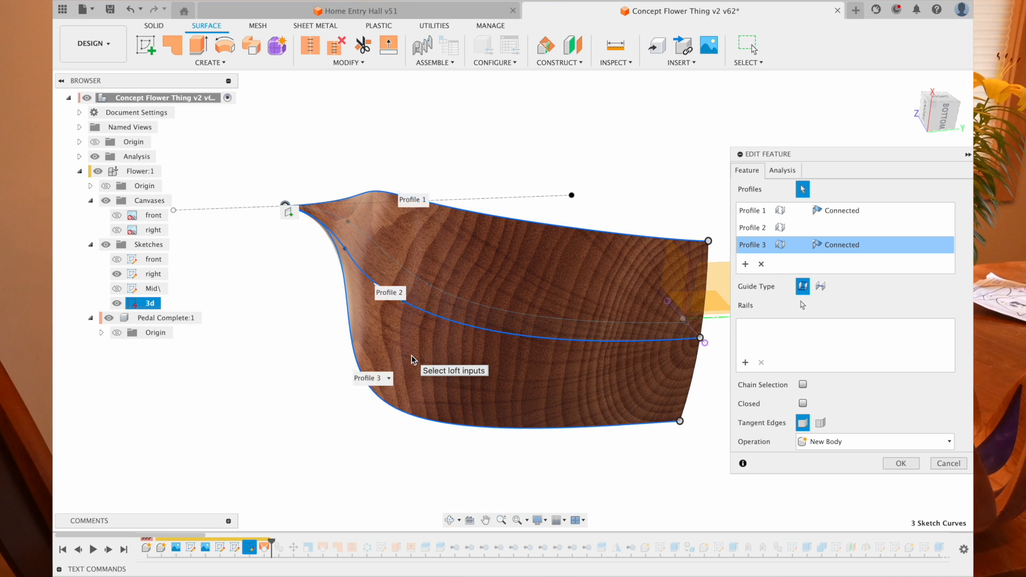
scroll(547, 215, "down", 5, "shift")
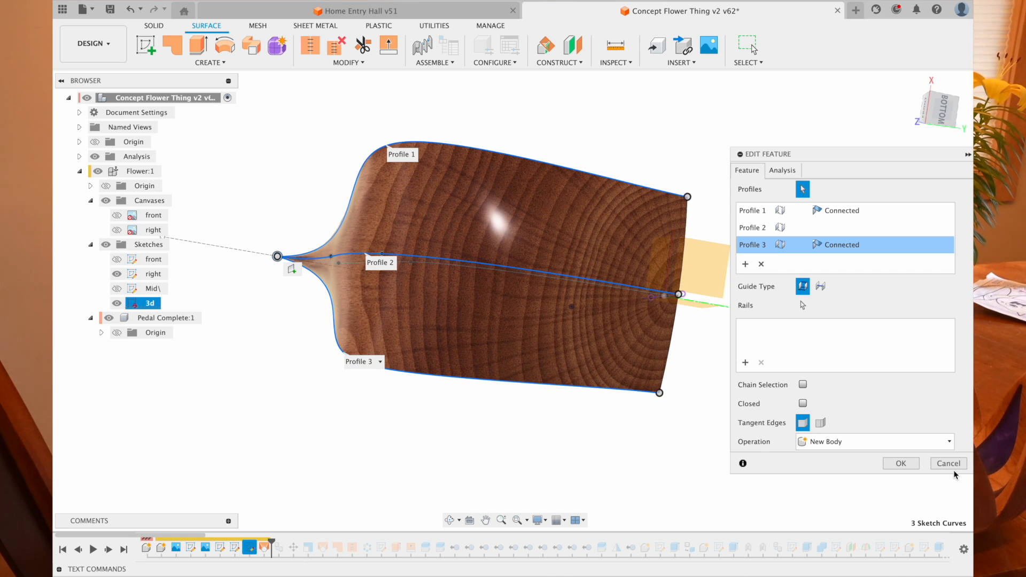
left_click(918, 469)
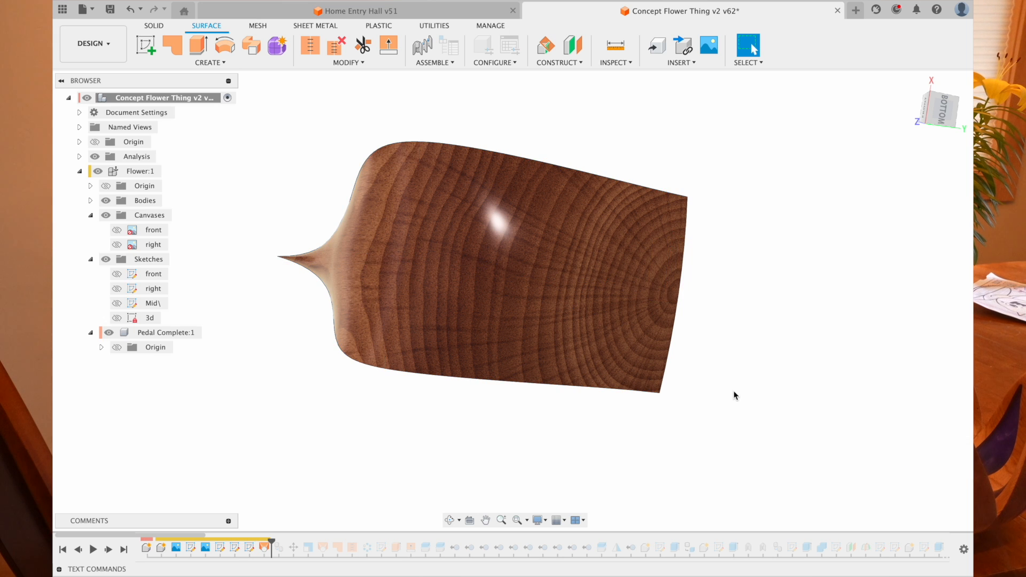
- Inspect the curvature of the finished first petal surface from the side, front and above
scroll(735, 396, "left", 5, "shift")
scroll(735, 395, "up", 10, "shift")
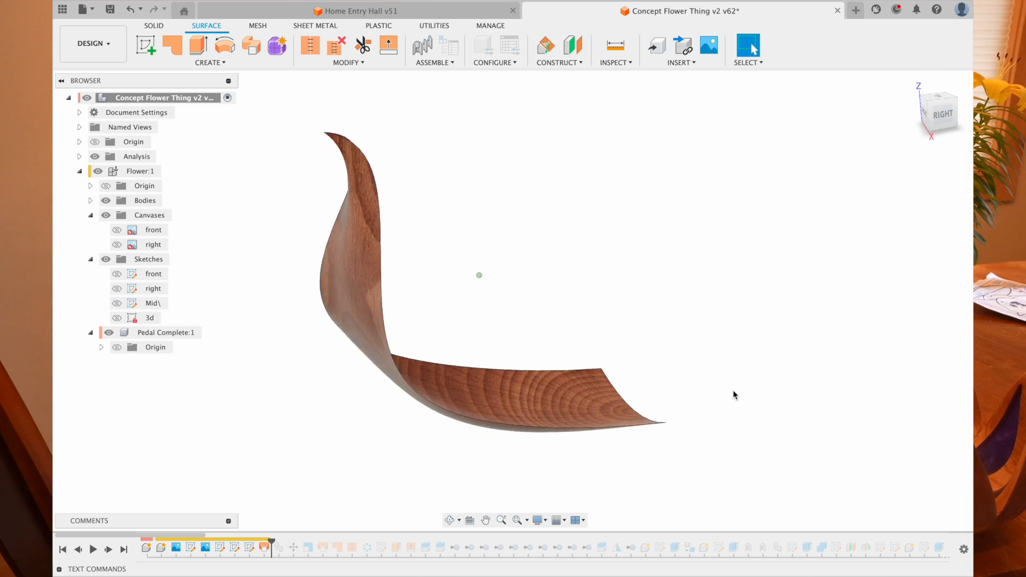
scroll(735, 395, "left", 10, "shift")
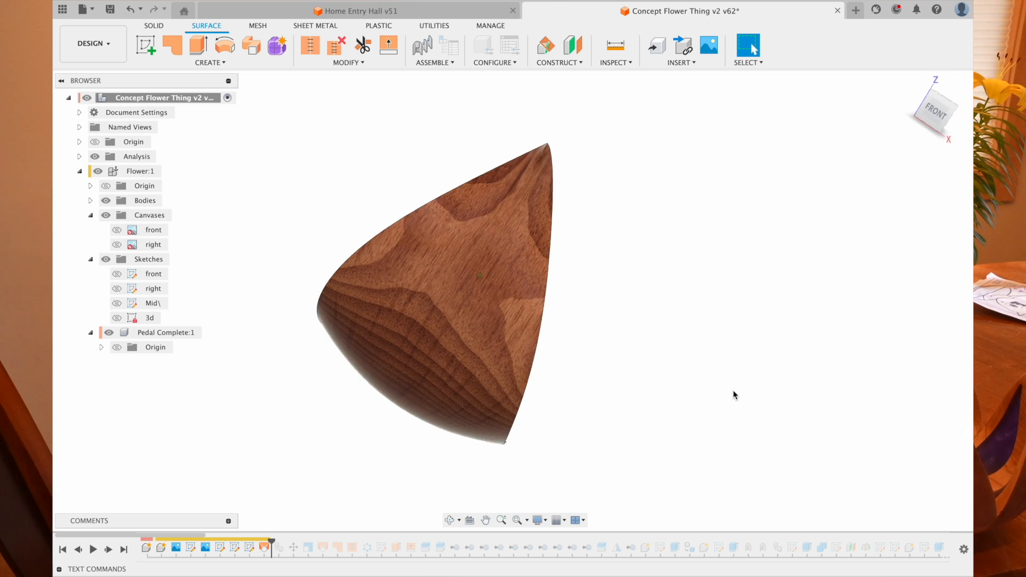
scroll(735, 395, "right", 10, "shift")
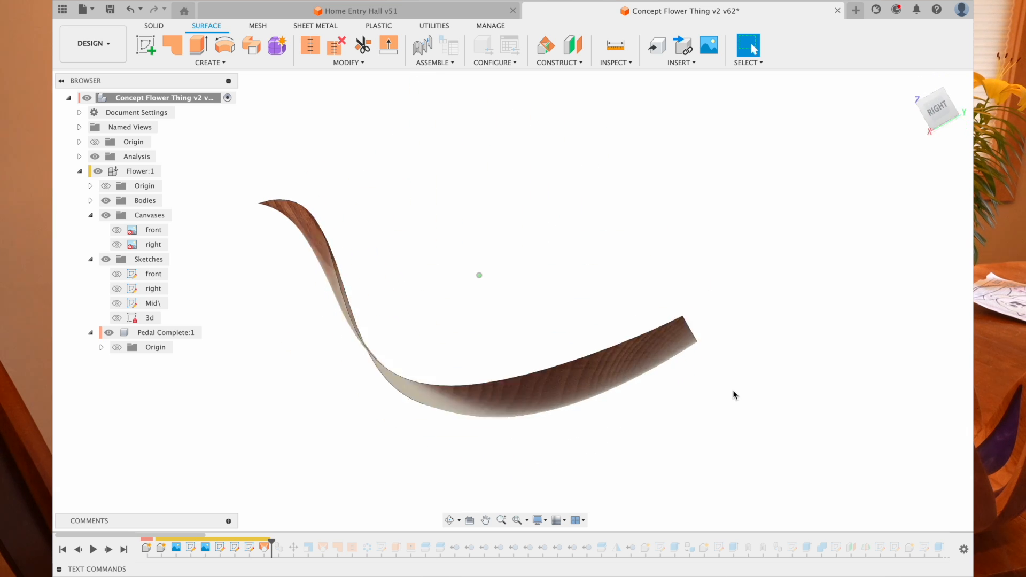
scroll(735, 396, "up", 5, "shift")
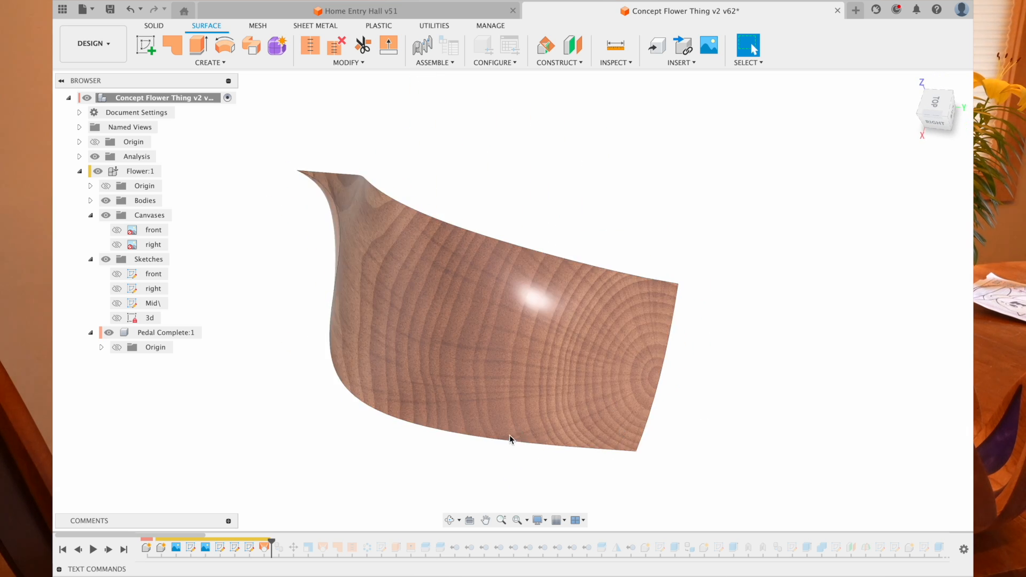
- Advance the design history past CopyPasteBodies1 and list the Flower component's bodies to identify the copied Limit area surface
scroll(662, 379, "up", 2, "shift")
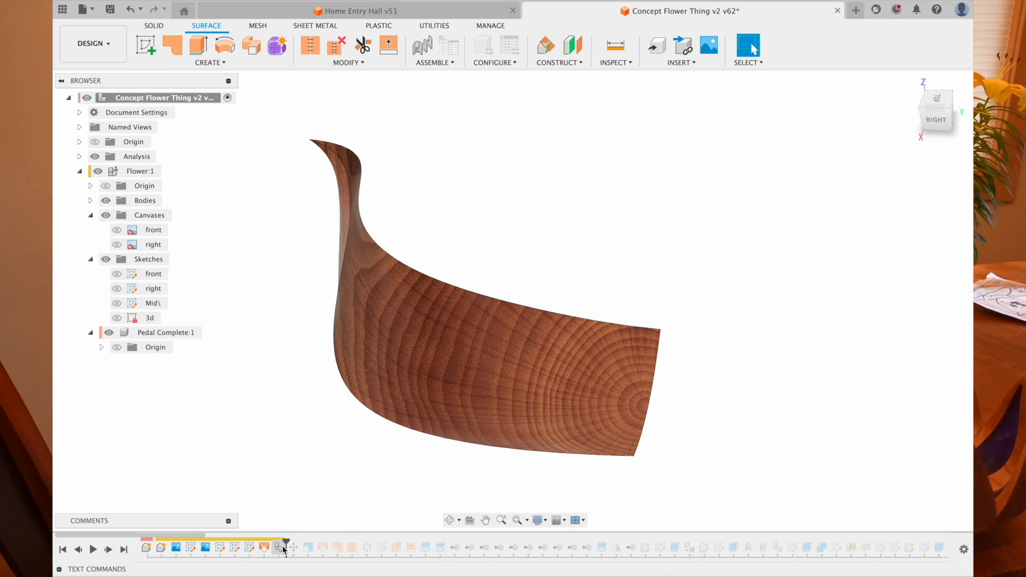
left_click(278, 548)
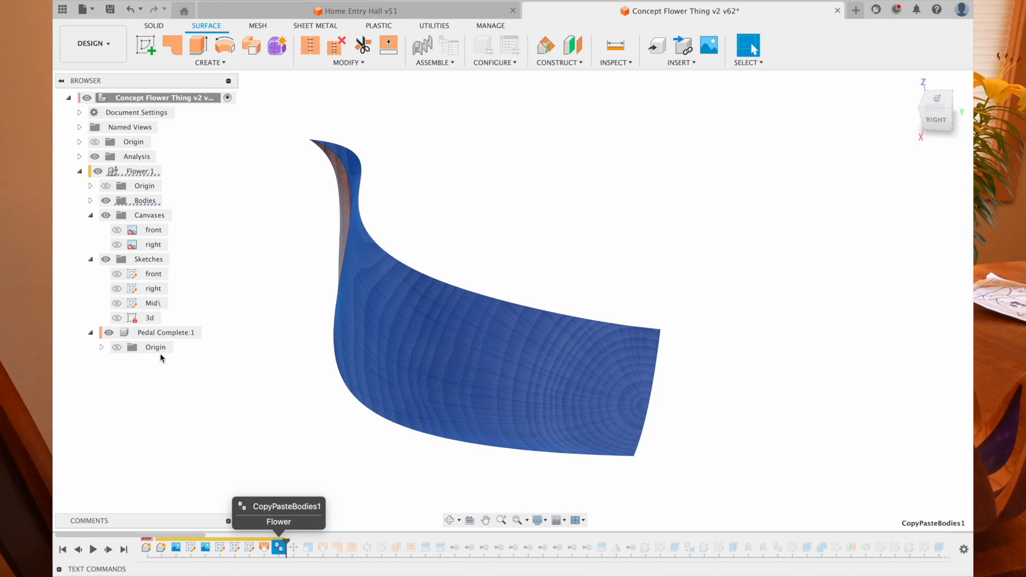
left_click(90, 200)
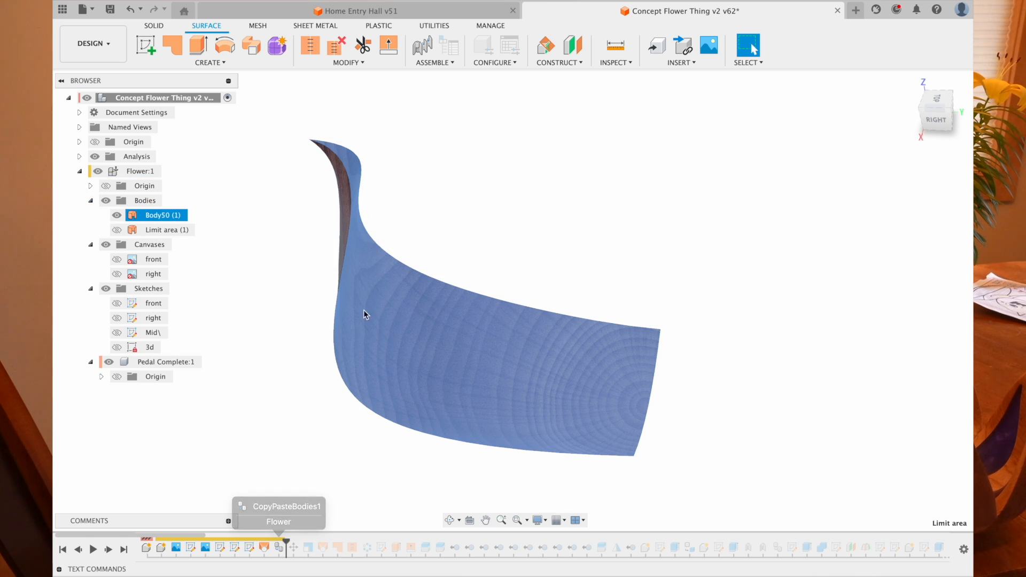
scroll(381, 352, "right", 5, "shift")
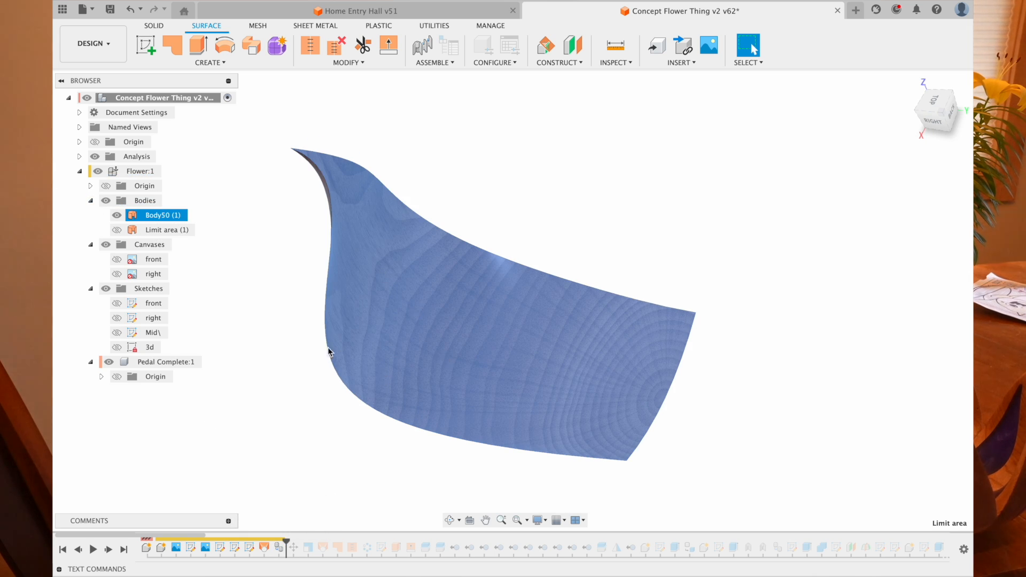
- Advance the design history to include the second loft, which adds the petal's other surface
left_click(108, 550)
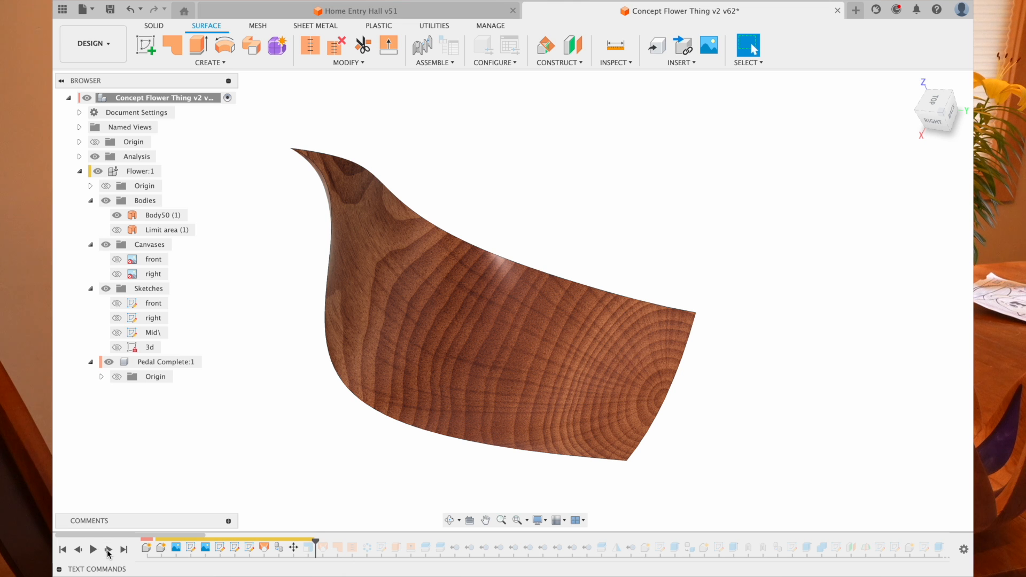
left_click(109, 551)
middle_click_drag(411, 429, 411, 429, "shift")
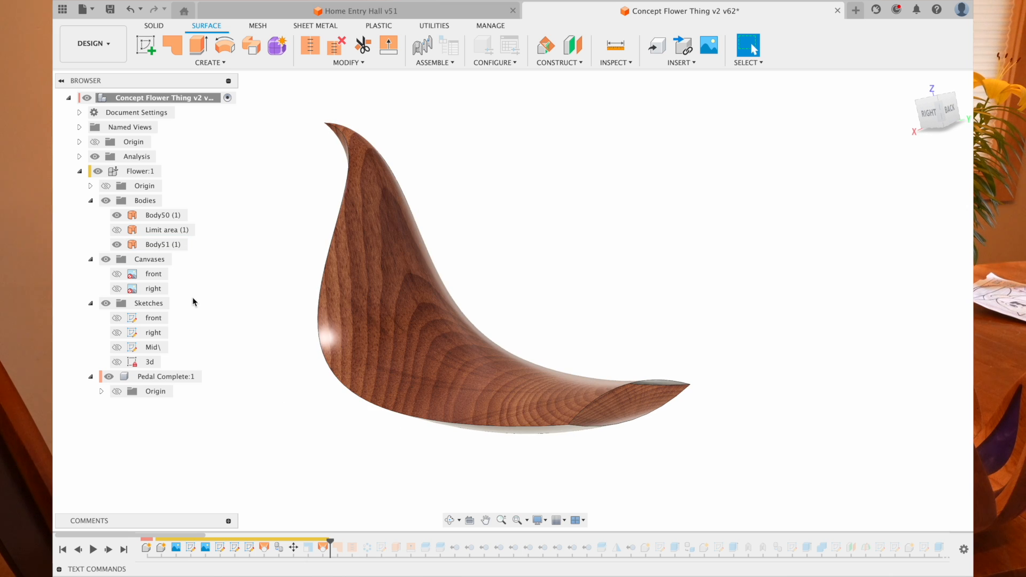
- Review the second loft's three connected profile curves, close its editing, and examine the open gap at the petal's base
double_click(322, 546)
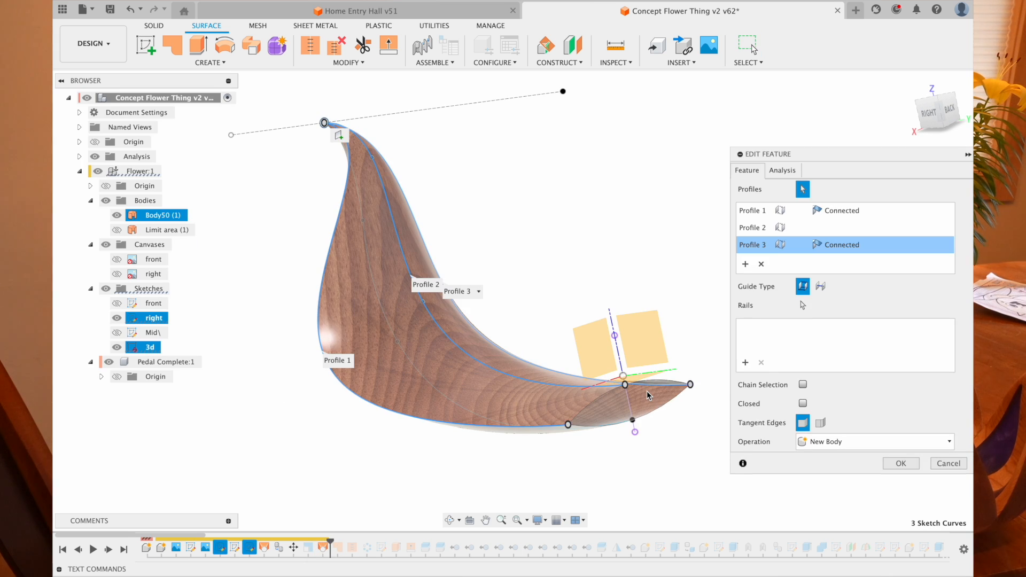
middle_click_drag(646, 392, 646, 395, "shift")
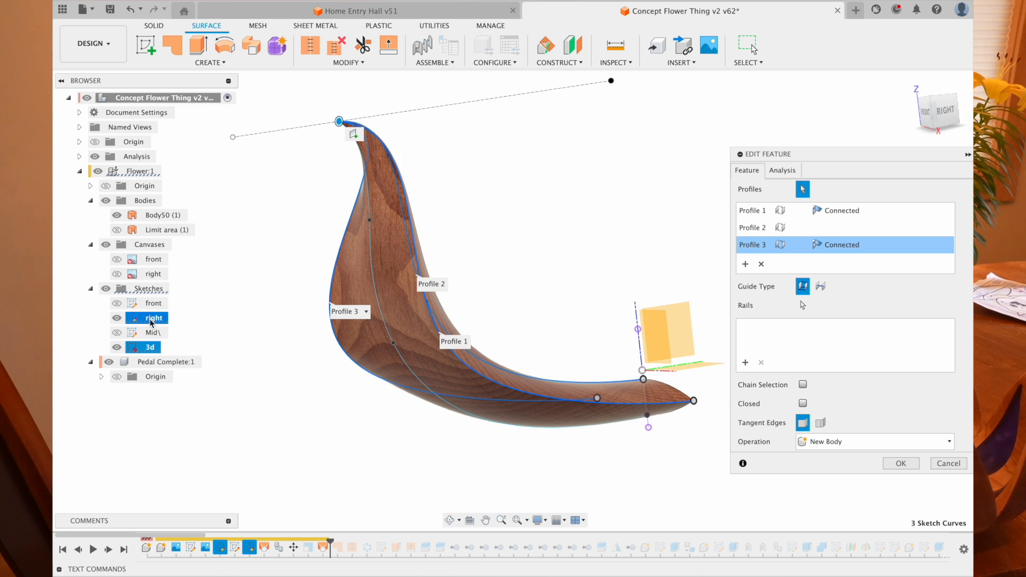
middle_click_drag(383, 256, 383, 256, "shift")
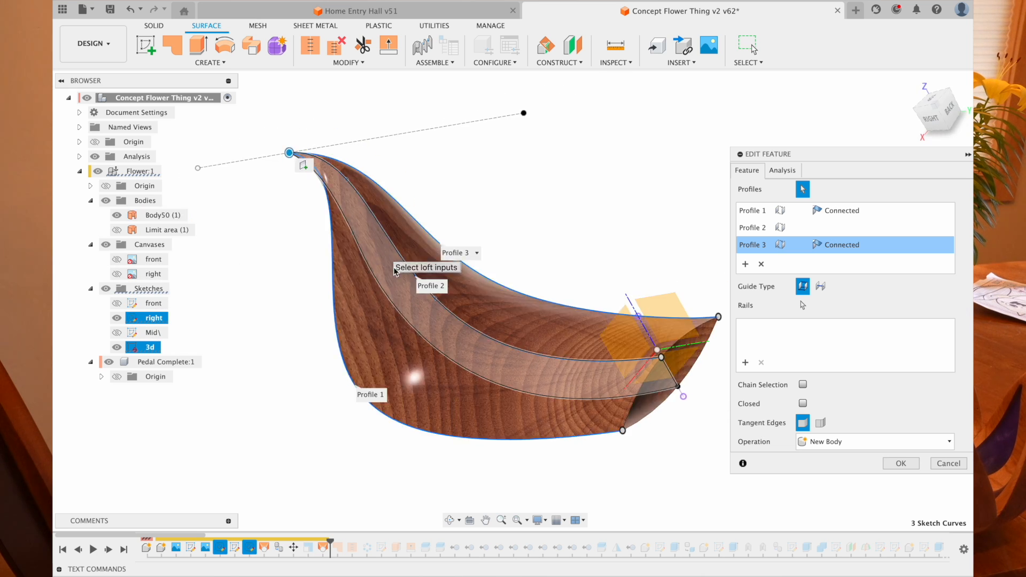
left_click(916, 464)
middle_click_drag(653, 410, 651, 408, "shift")
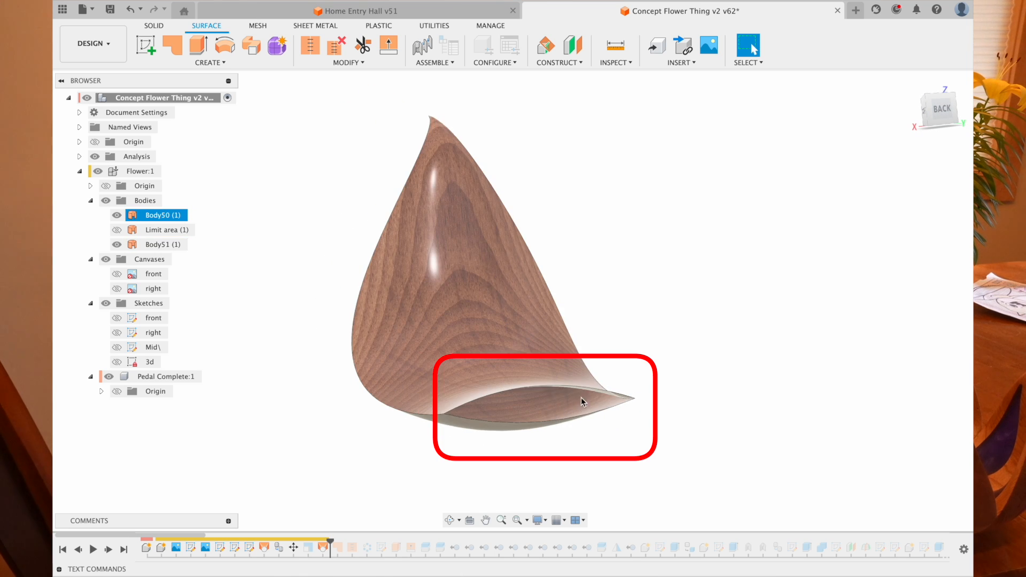
left_click(348, 480)
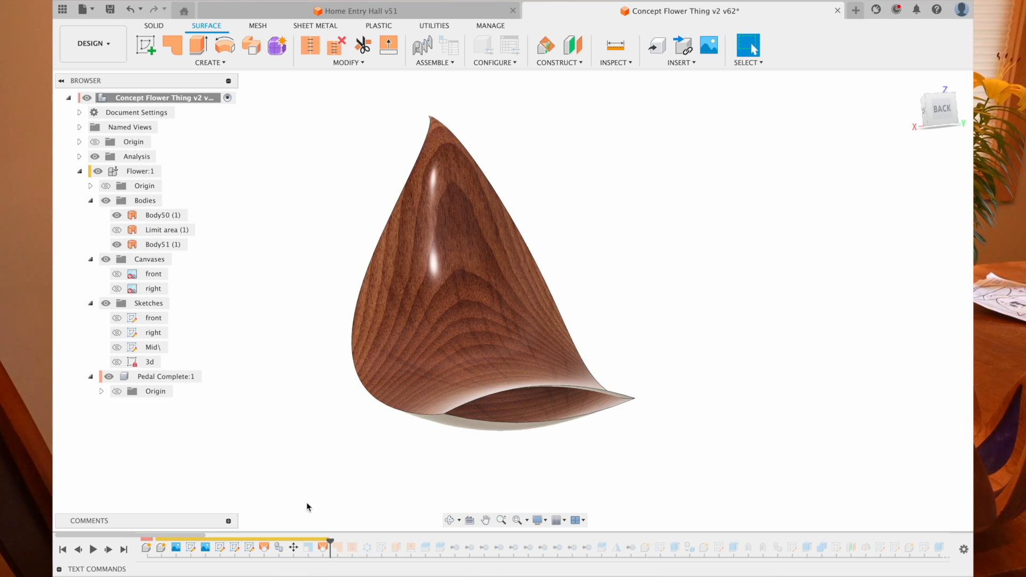
- Advance the design history to include SurfacePatch1 at the petal's base, and review the available surface creation and modification commands
left_click(106, 551)
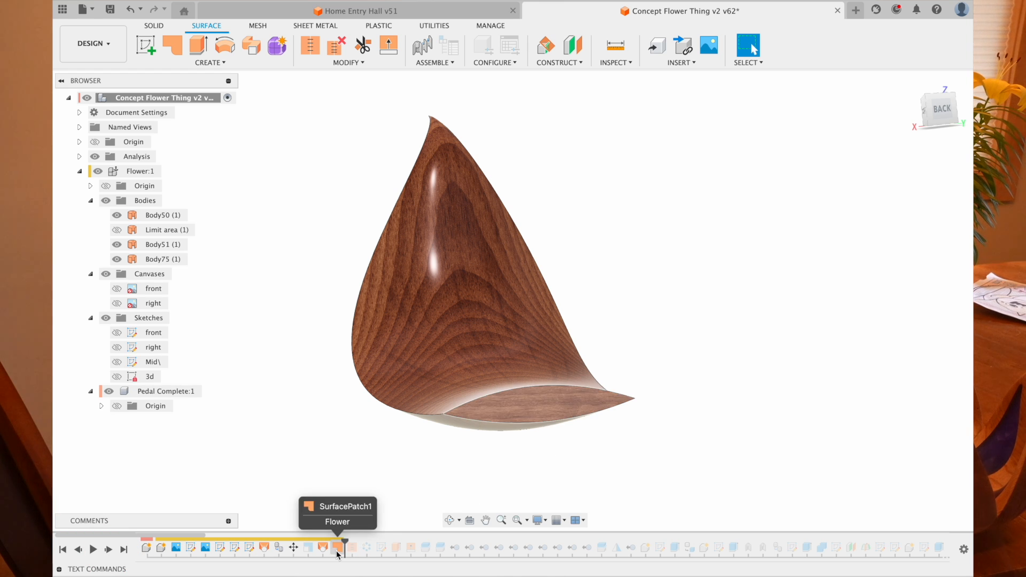
left_click(208, 62)
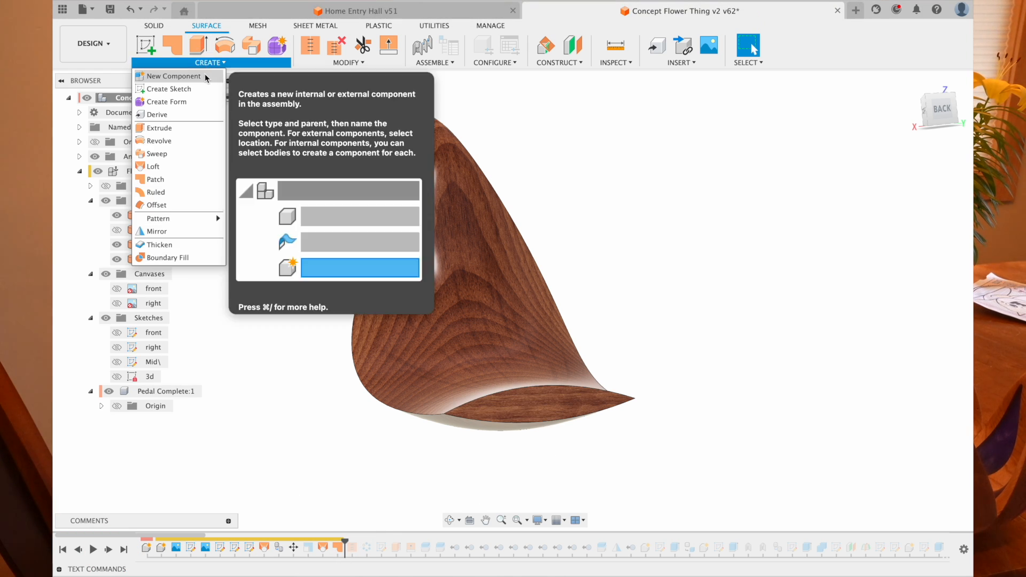
left_click(333, 63)
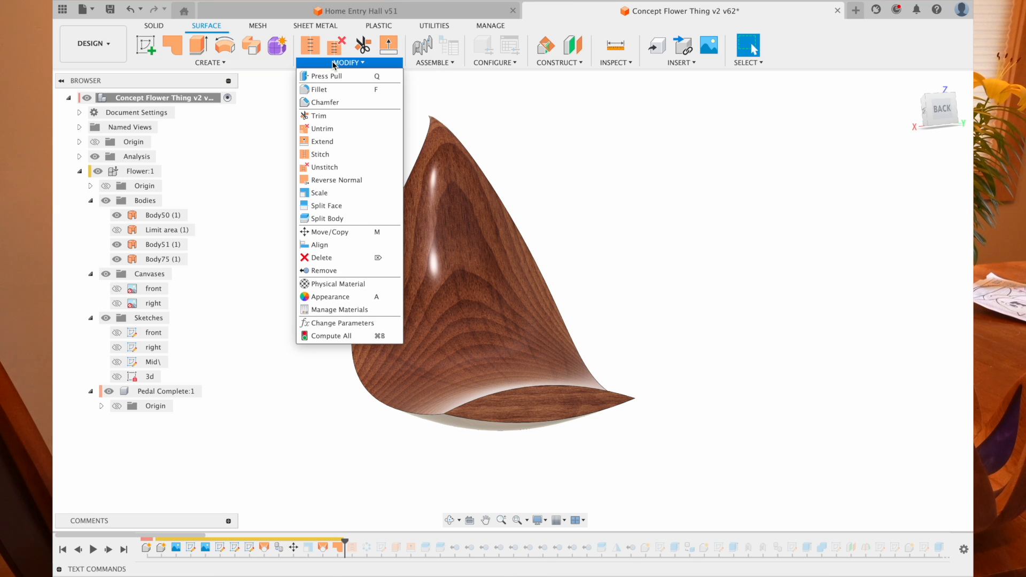
mouse_move(247, 64)
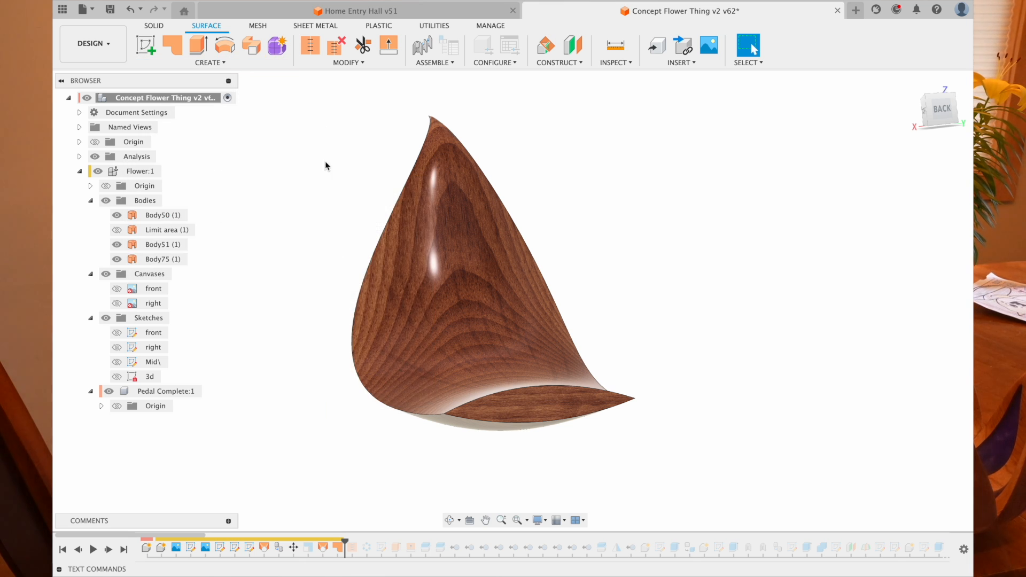
- Inspect the capped petal from the side, check the two boundary edges used by the patch, and close its editing without changes
scroll(357, 319, "left", 1)
scroll(415, 323, "left", 5, "shift")
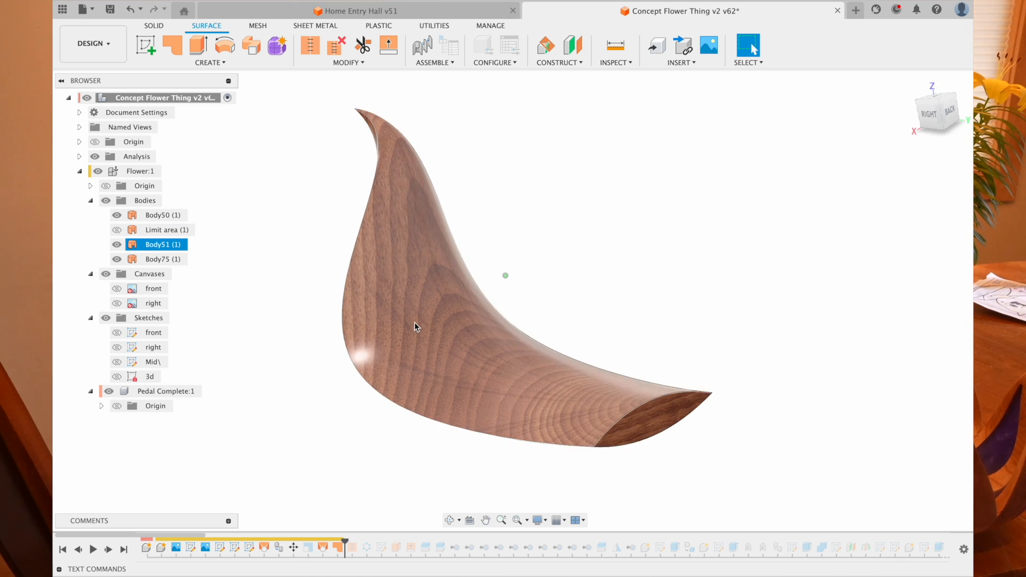
scroll(415, 322, "down", 1)
left_click(315, 509)
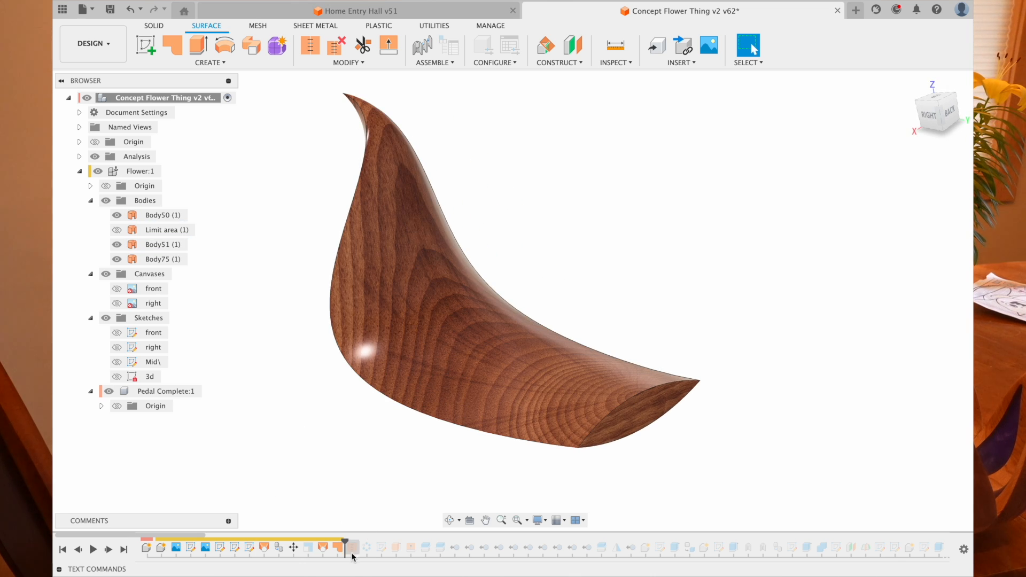
double_click(344, 547)
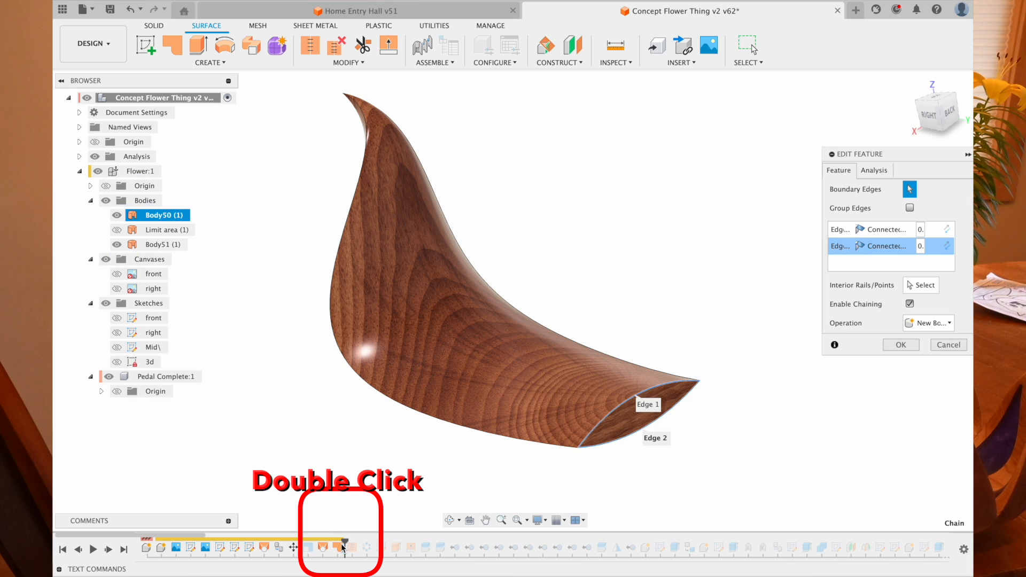
left_click(947, 345)
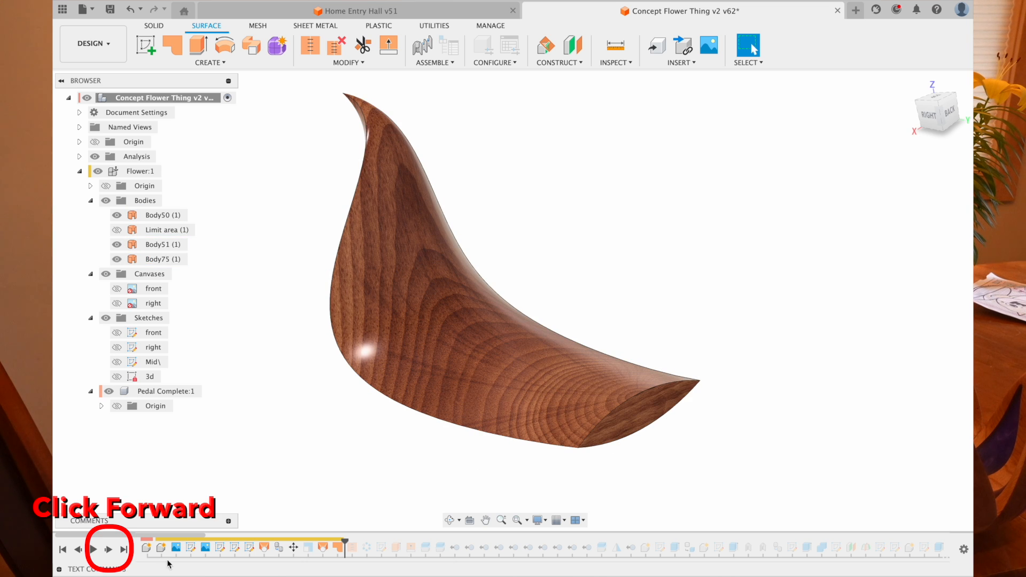
- Advance the design history to include the Stitch, review its three selected surfaces, and close the editing without changes
left_click(108, 550)
left_click(352, 63)
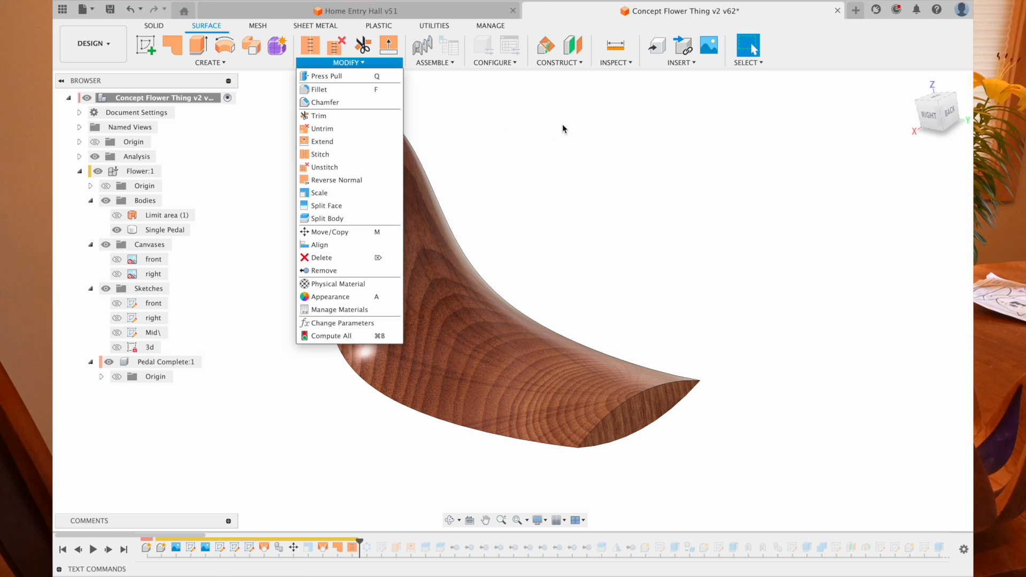
left_click(521, 144)
double_click(352, 547)
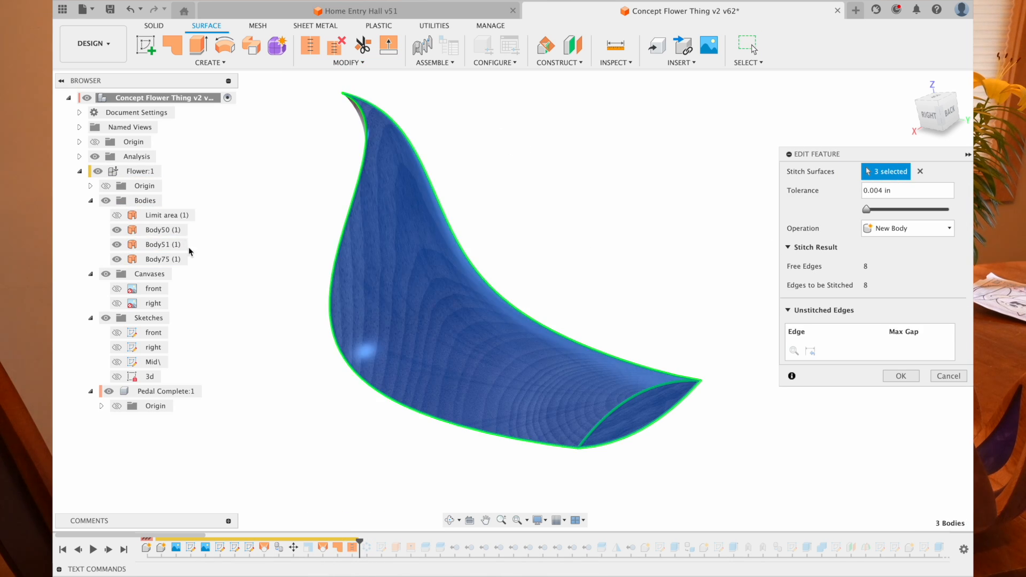
left_click(942, 371)
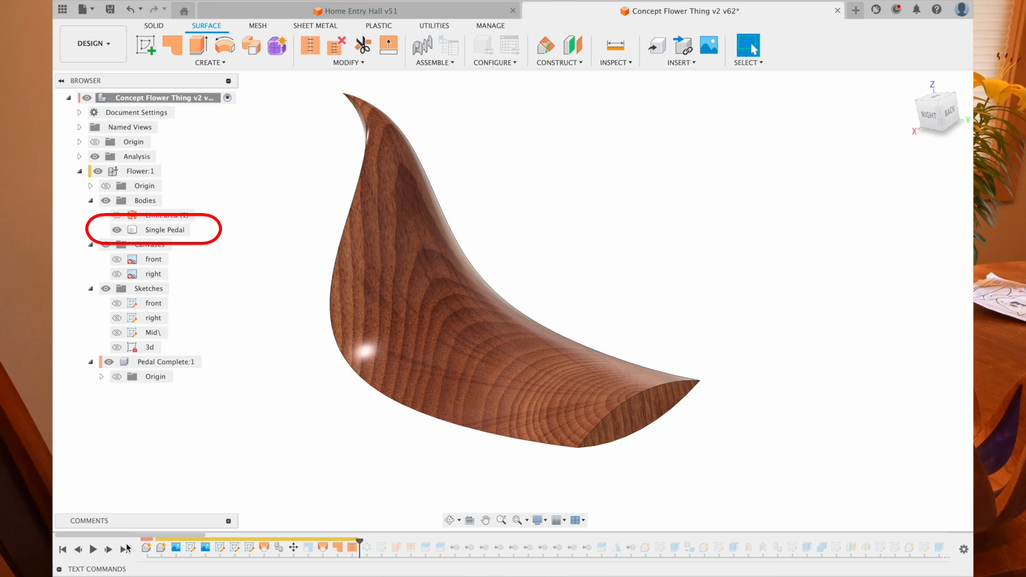
- Compare the Limit area surface with the Single Pedal solid, clear the selection, and inspect the solid petal from the side
left_click(458, 325)
left_click(153, 217)
left_click(489, 342, "shift")
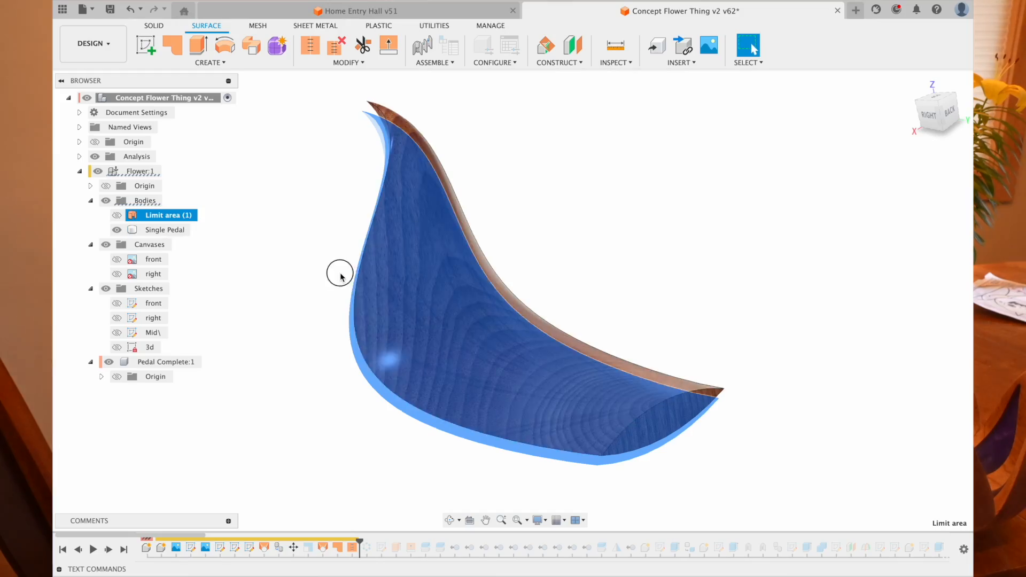
left_click(341, 276)
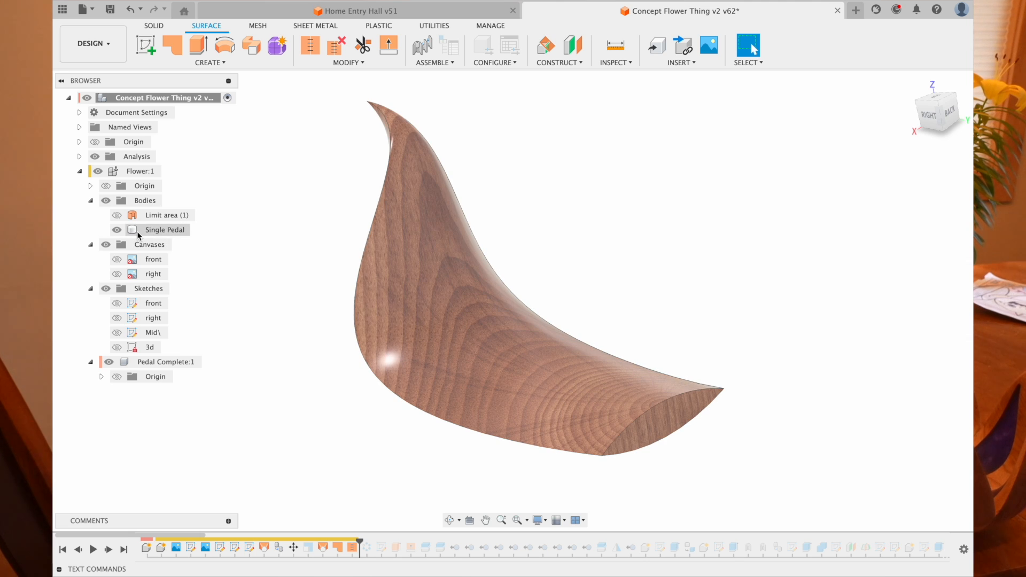
scroll(298, 250, "left", 3, "shift")
scroll(297, 249, "left", 5, "shift")
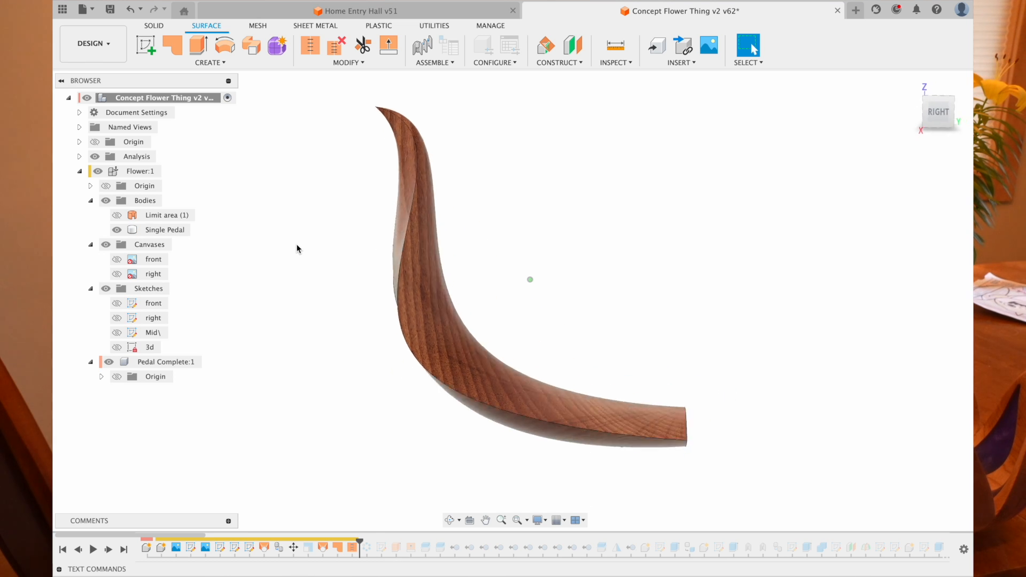
scroll(298, 250, "right", 5, "shift")
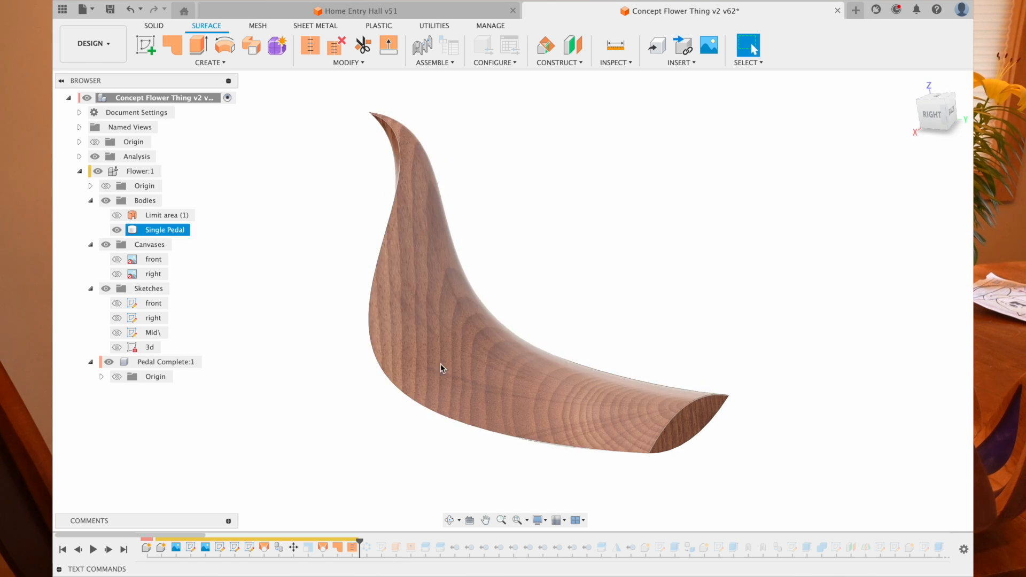
- Advance the design history to include the circular pattern of the petal, and examine its selected body, axis and quantity settings from several angles
left_click(108, 550)
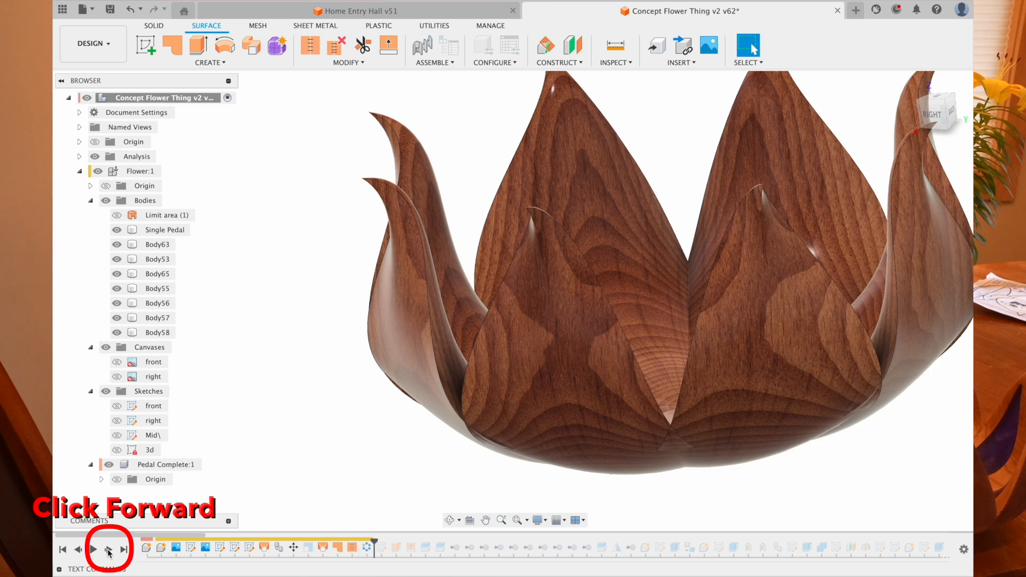
double_click(367, 547)
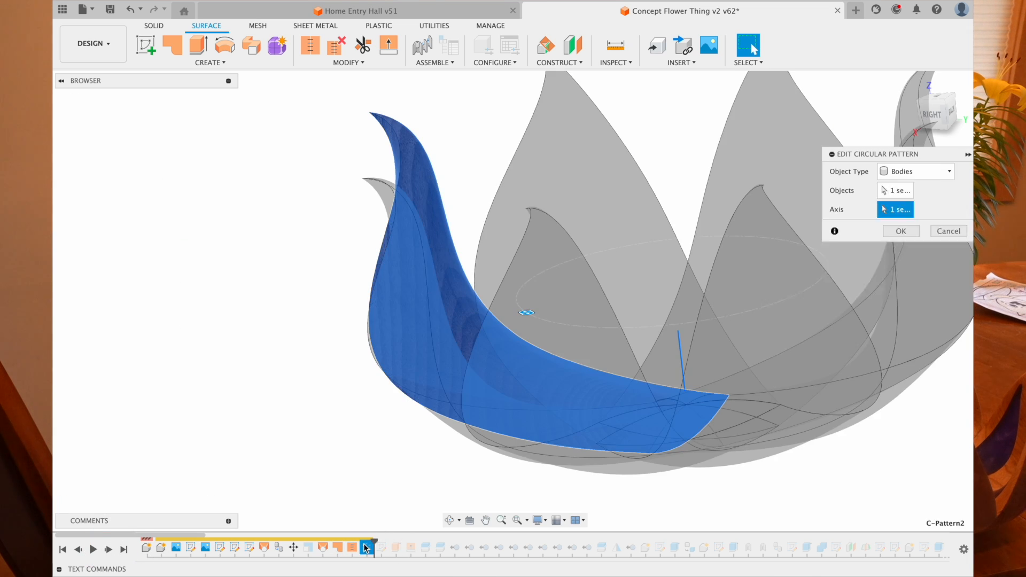
scroll(643, 318, "left", 5, "shift")
scroll(644, 318, "up", 10, "shift")
scroll(644, 318, "down", 10, "shift")
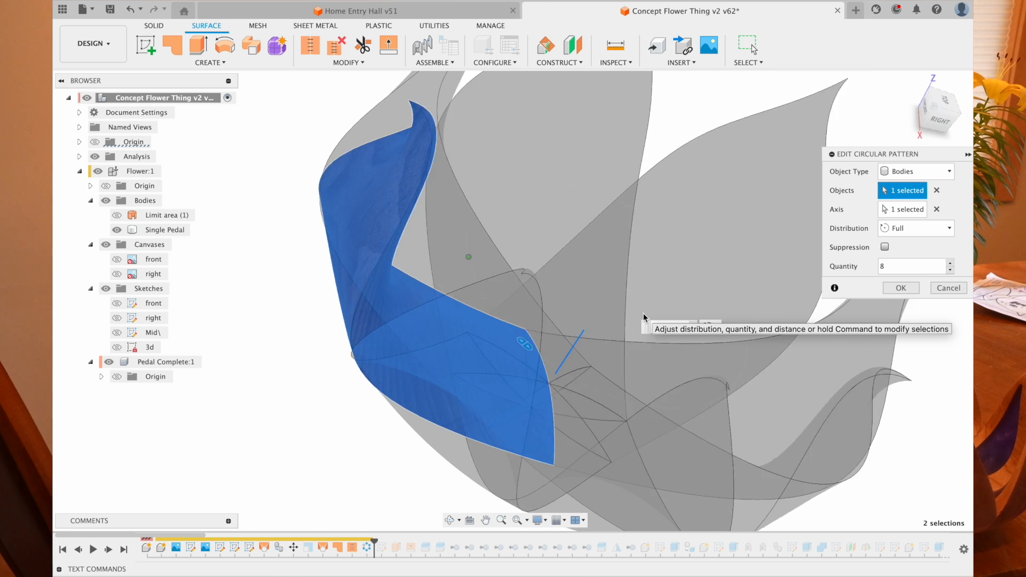
scroll(643, 318, "up", 8, "shift")
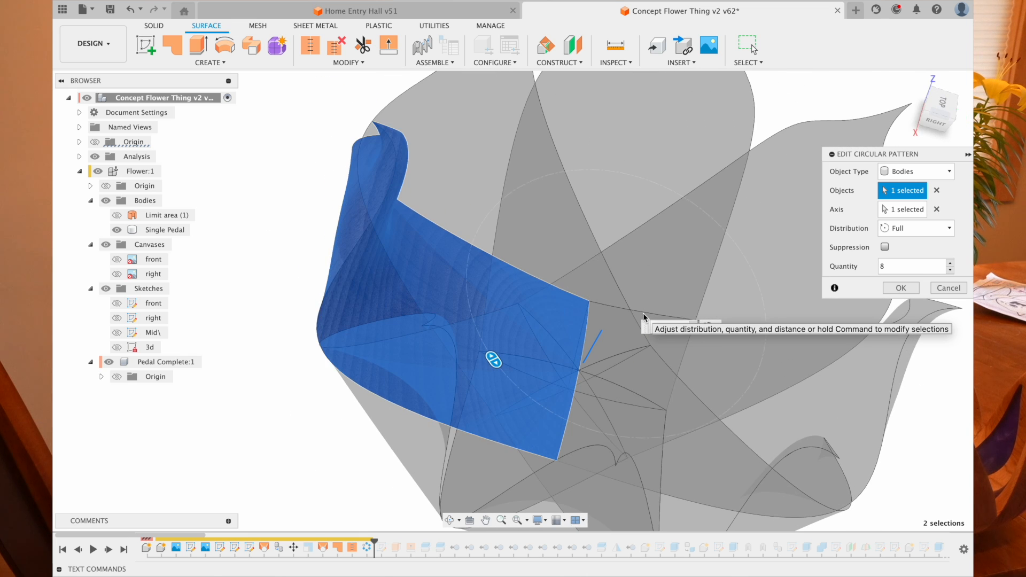
scroll(644, 316, "down", 10, "shift")
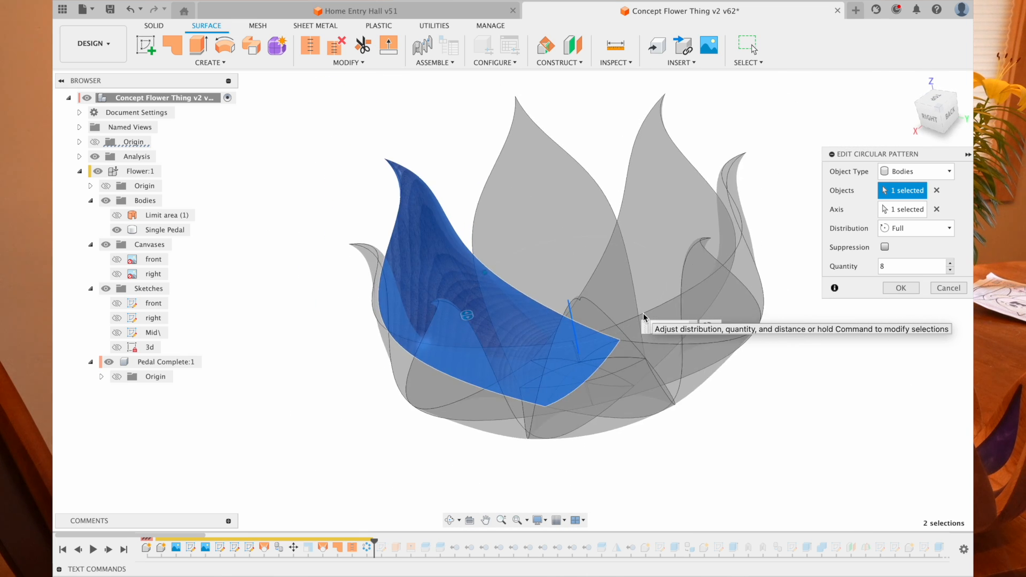
- Try a quantity of 10 in the circular pattern, view the petal preview from several angles, and cancel the edit
left_click(950, 265)
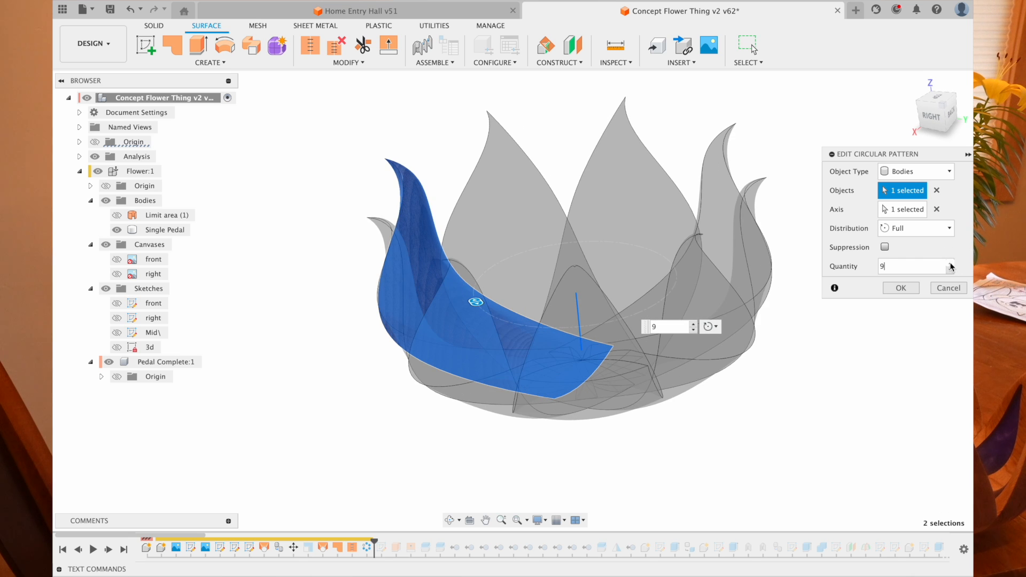
left_click(950, 265)
scroll(764, 315, "up", 8, "shift")
scroll(764, 315, "down", 6, "shift")
scroll(764, 315, "up", 6, "shift")
scroll(669, 133, "down", 8, "shift")
scroll(669, 133, "left", 6, "shift")
scroll(669, 132, "right", 6, "shift")
scroll(668, 136, "up", 8, "shift")
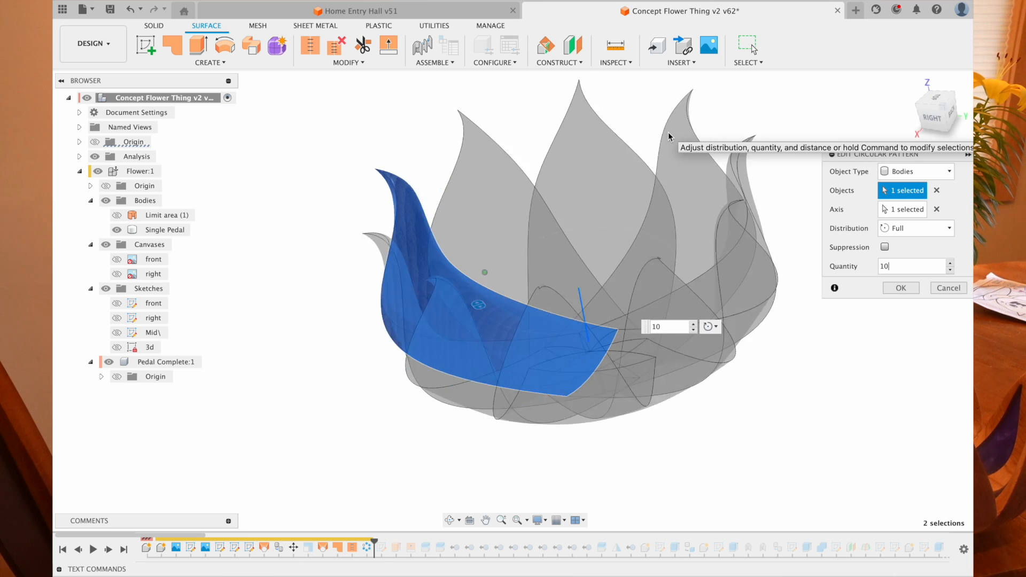
left_click(946, 288)
- Advance the design history to include Sketch6, highlight its curves across the petals, and select the inner face of Single Pedal
scroll(460, 338, "down", 8, "shift")
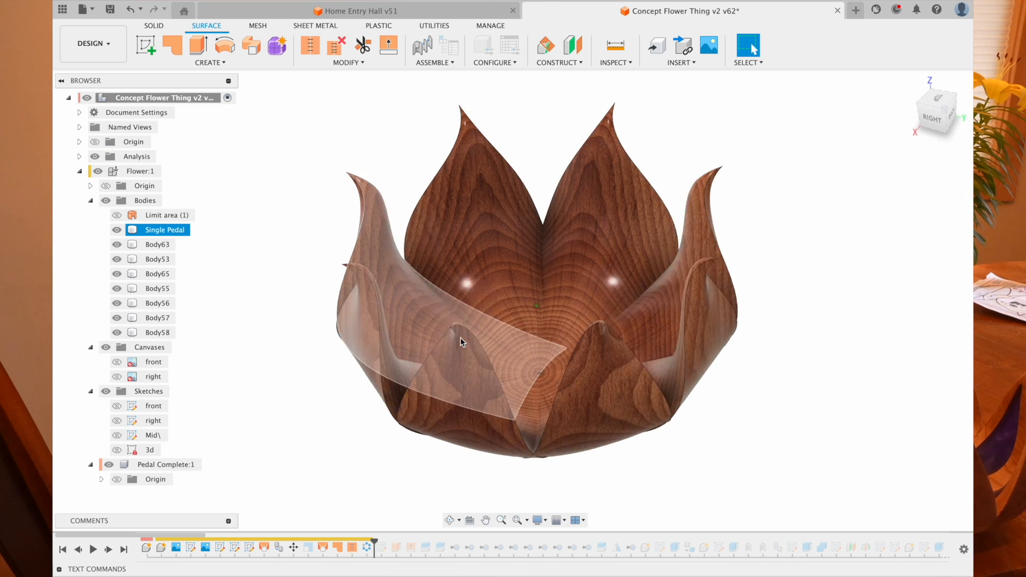
scroll(460, 338, "up", 5, "shift")
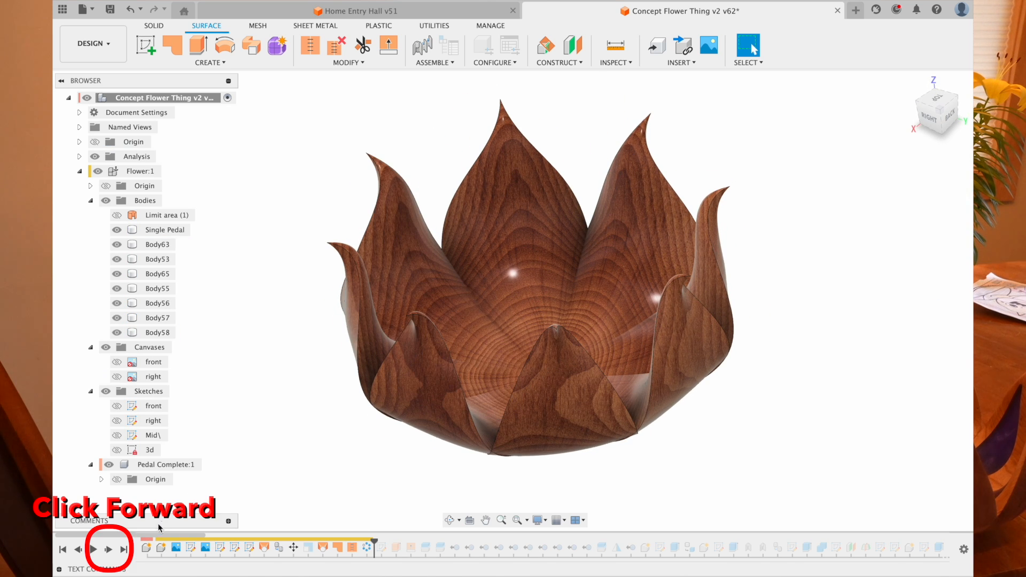
left_click(108, 550)
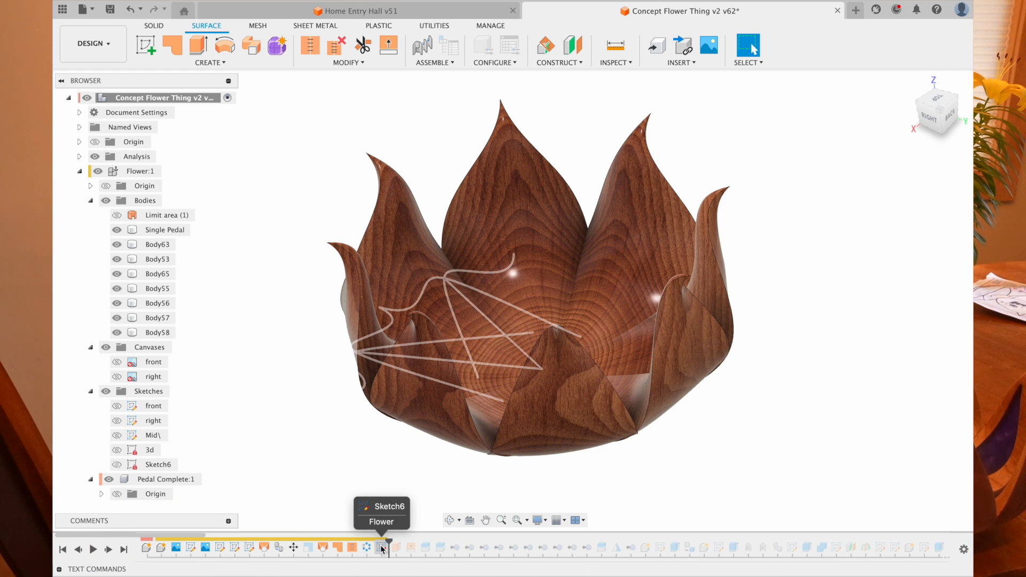
scroll(399, 443, "down", 3)
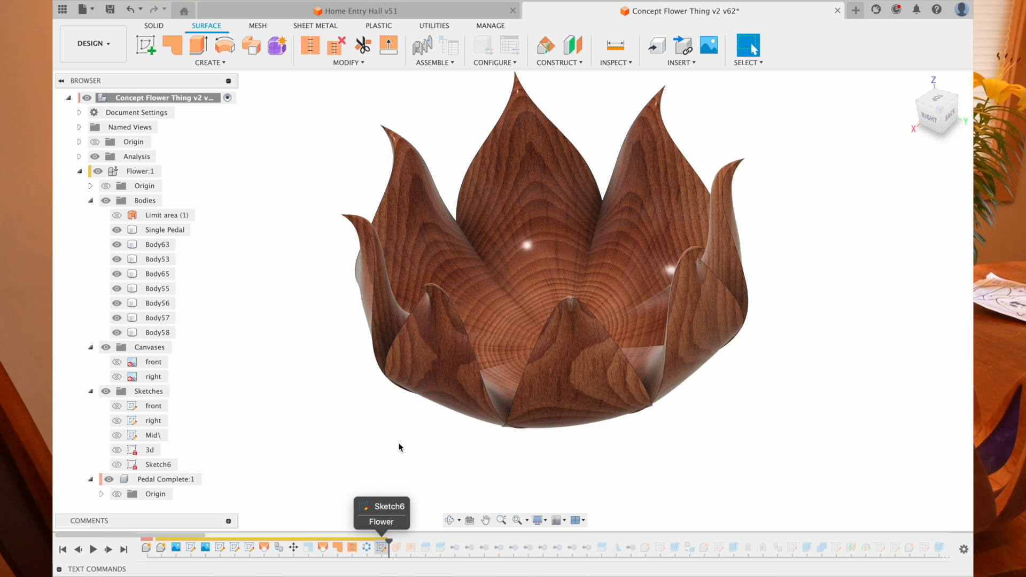
left_click(382, 548)
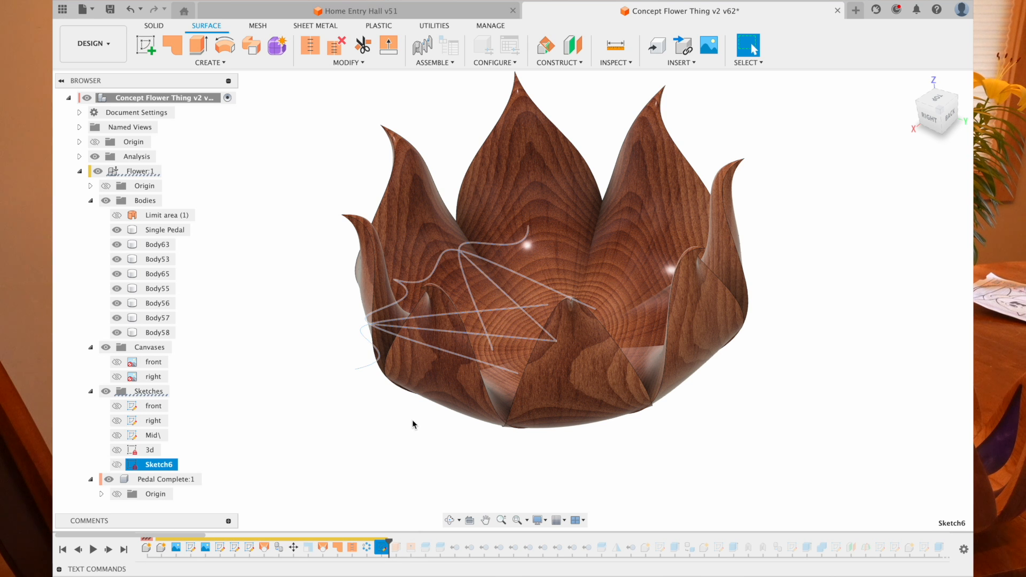
left_click(634, 328)
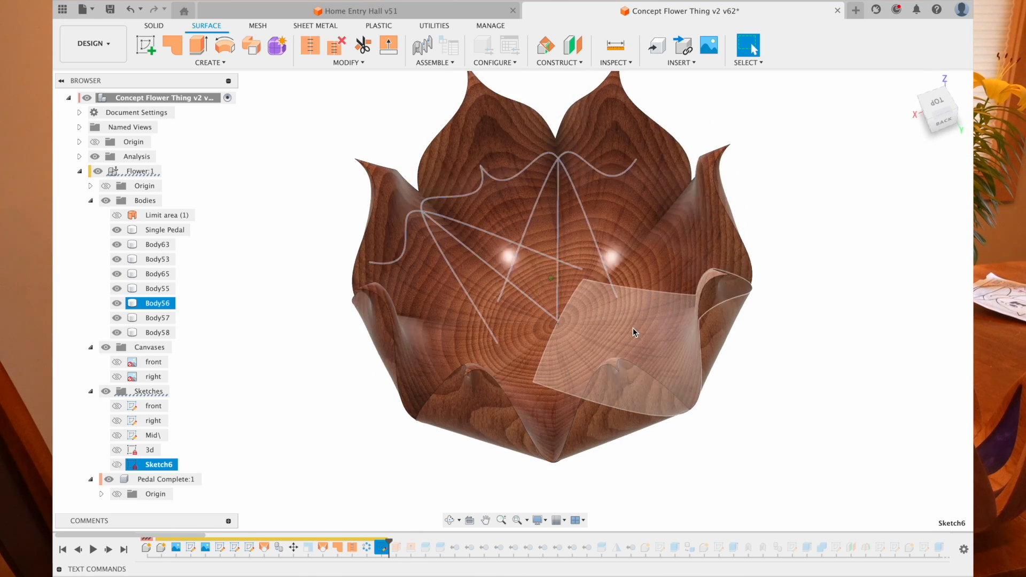
left_click(552, 145)
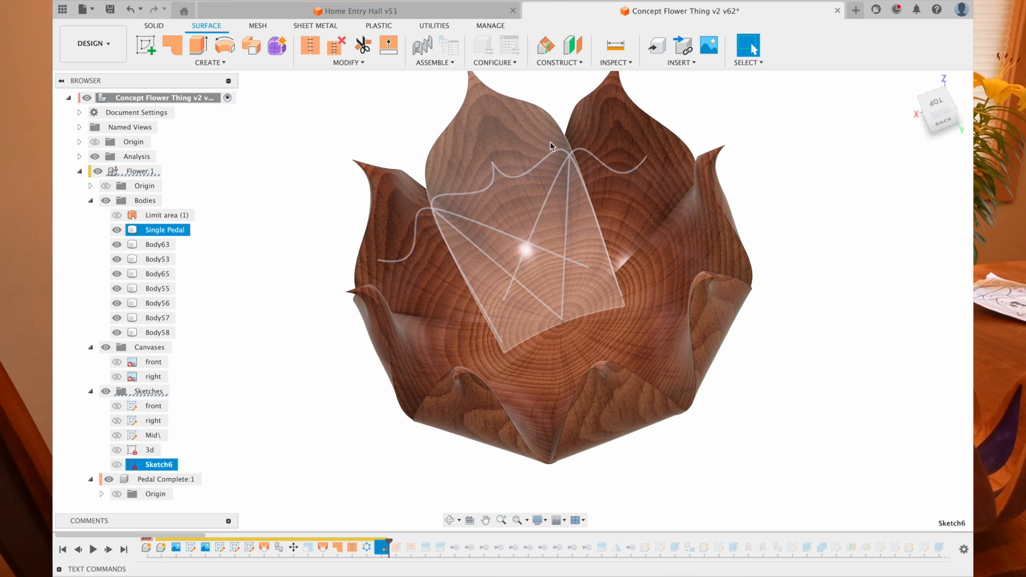
left_click(474, 190)
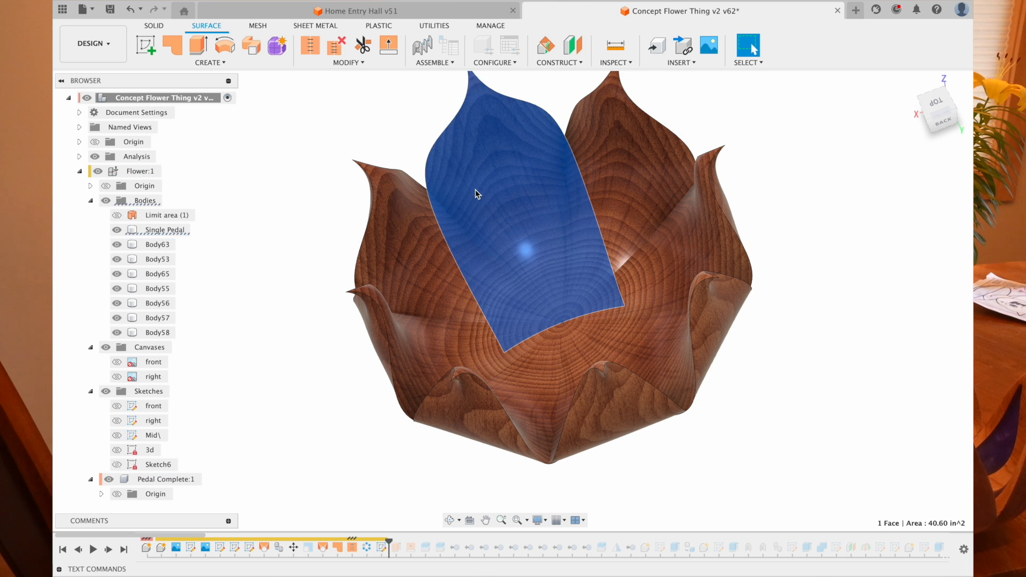
- Hide the seven patterned petal bodies from Body63 through Body58, and inspect Single Pedal and its base end from the side
left_click(152, 245)
left_click(157, 332, "shift")
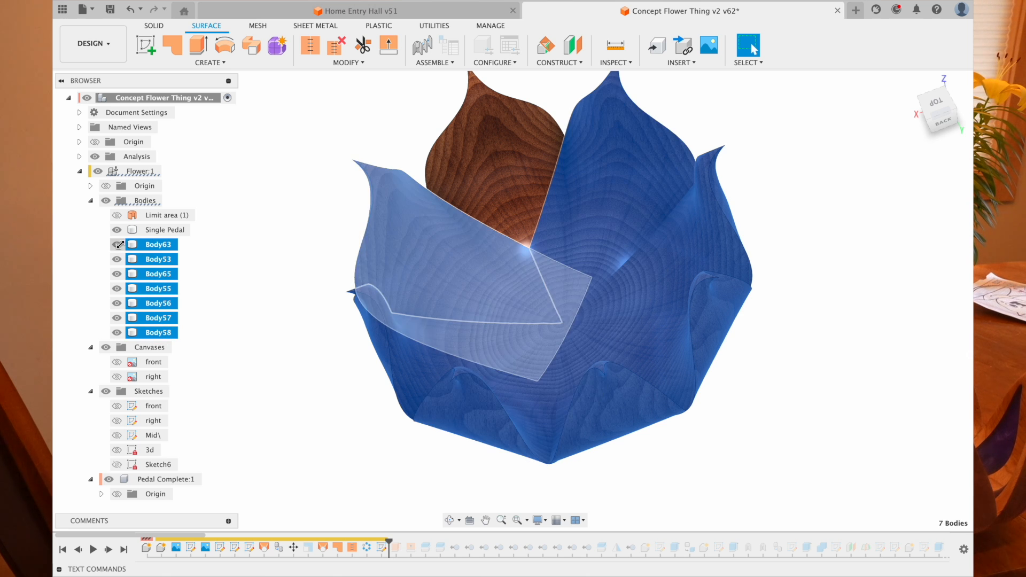
left_click(300, 347)
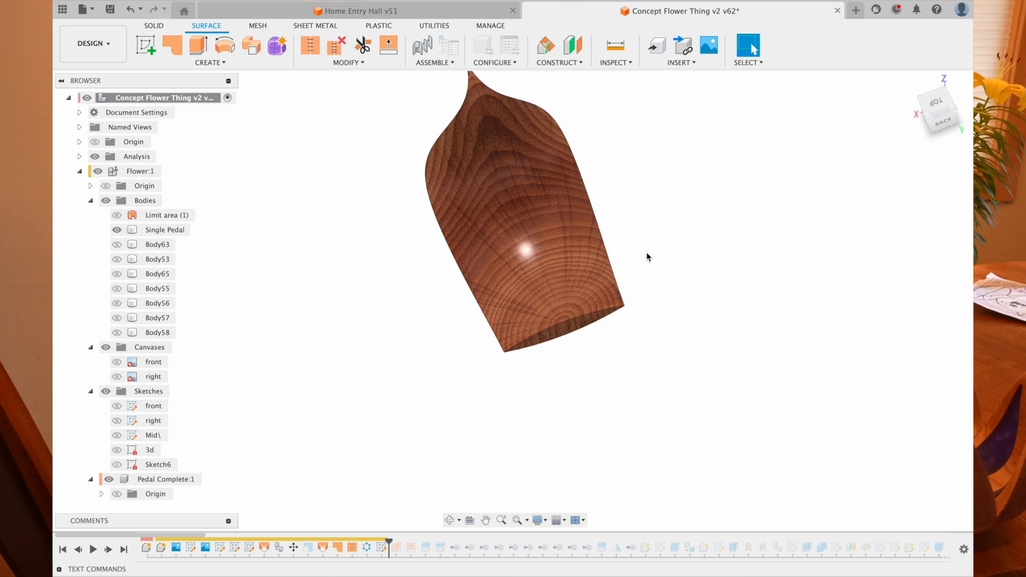
scroll(646, 253, "up", 3)
scroll(646, 254, "left", 5, "shift")
scroll(646, 254, "right", 3, "shift")
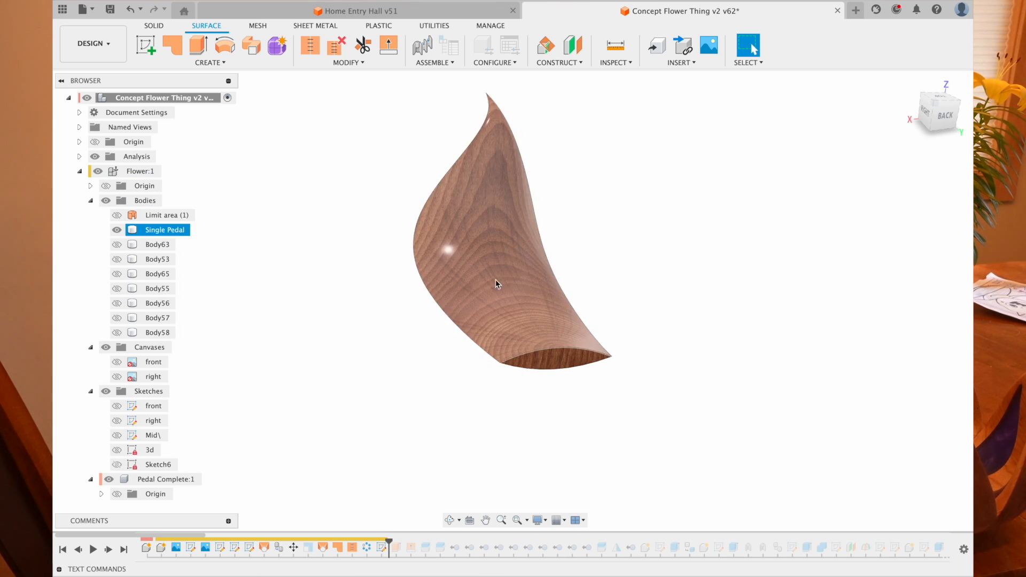
left_click(565, 356)
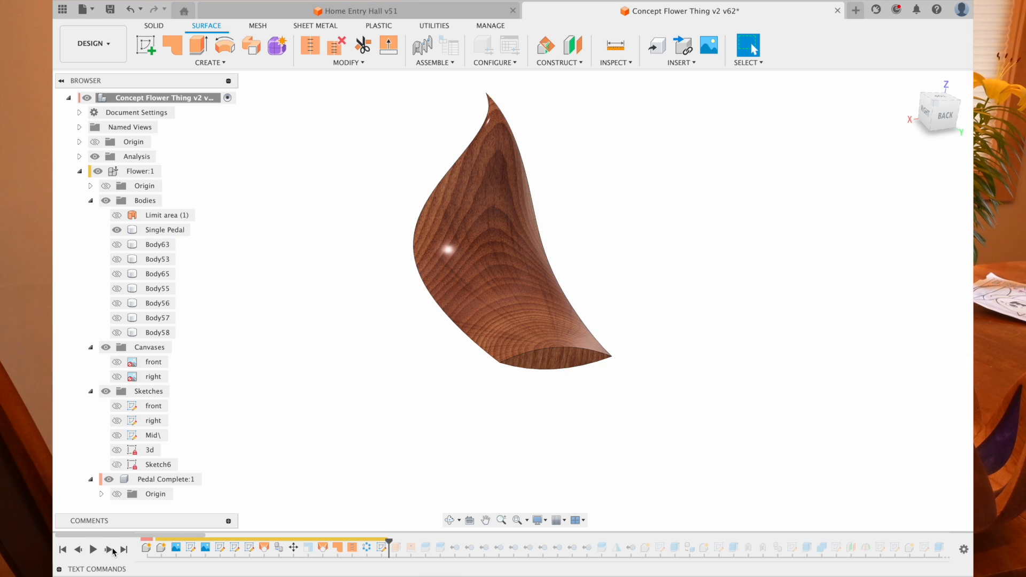
- Open Sketch6 for editing and examine its origin point, the two outer line endpoints and the projected petal edge curve from above
double_click(381, 547)
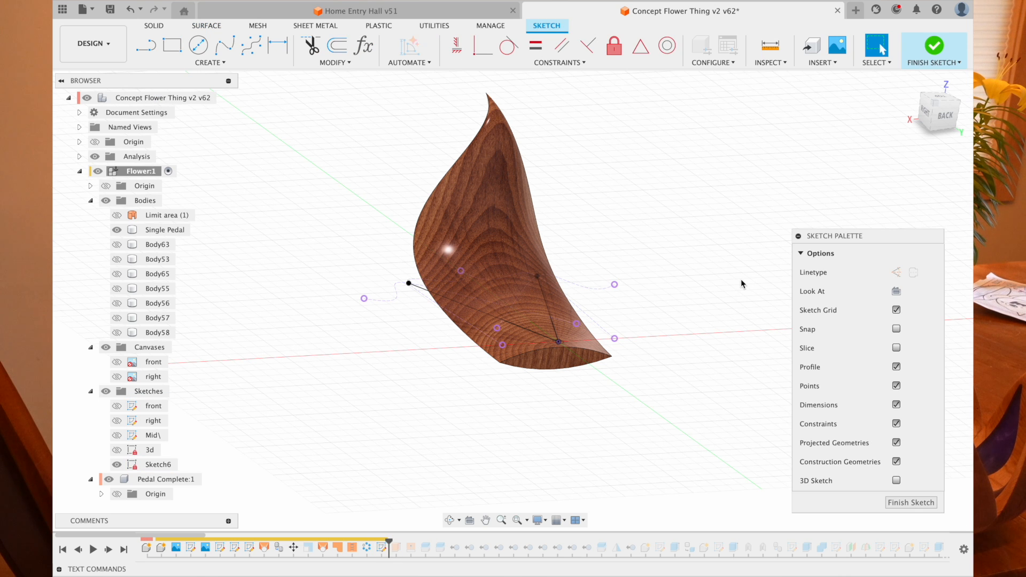
left_click(942, 96)
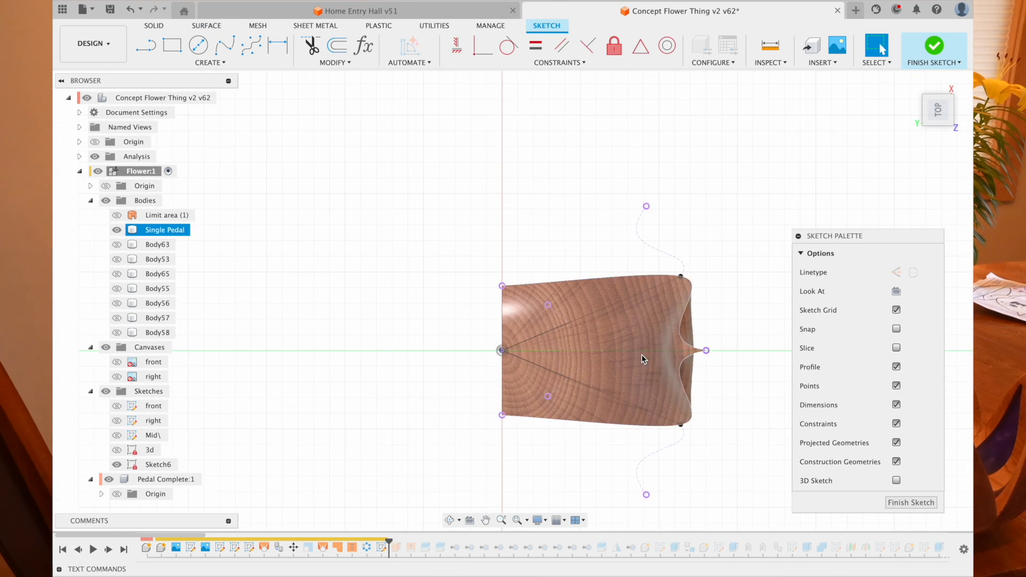
scroll(643, 359, "right", 3)
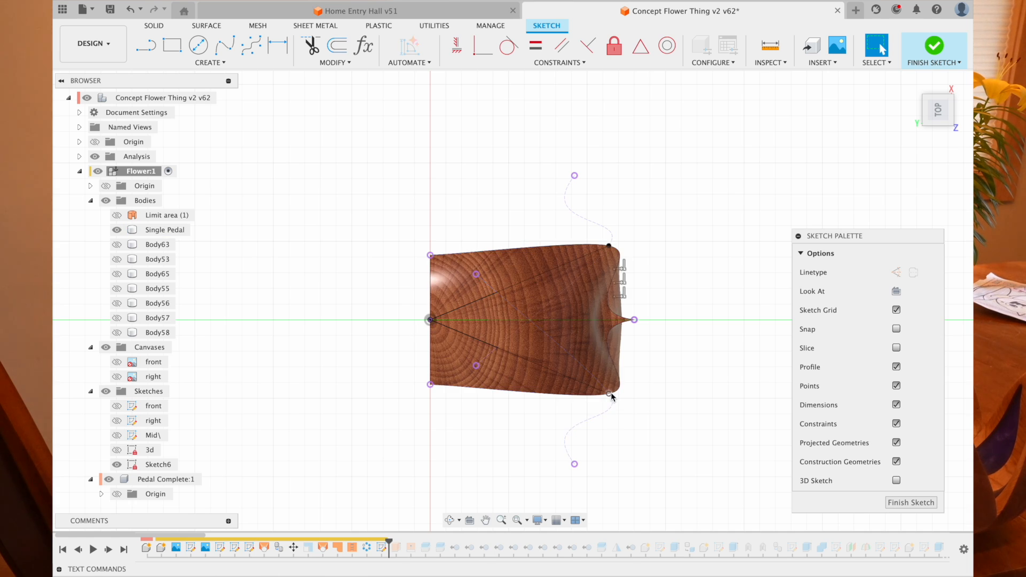
scroll(609, 248, "down", 10, "shift")
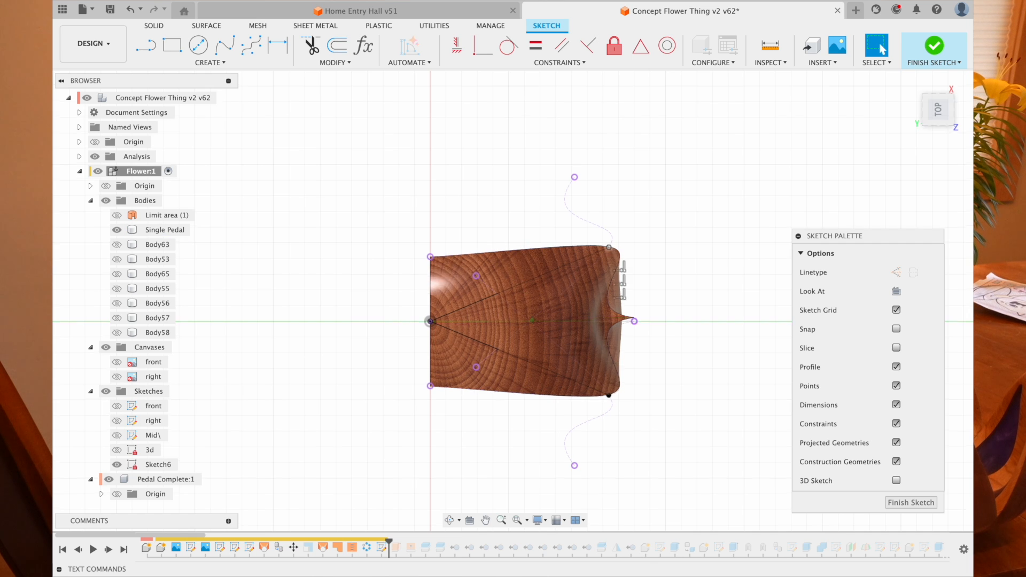
scroll(609, 248, "up", 10, "shift")
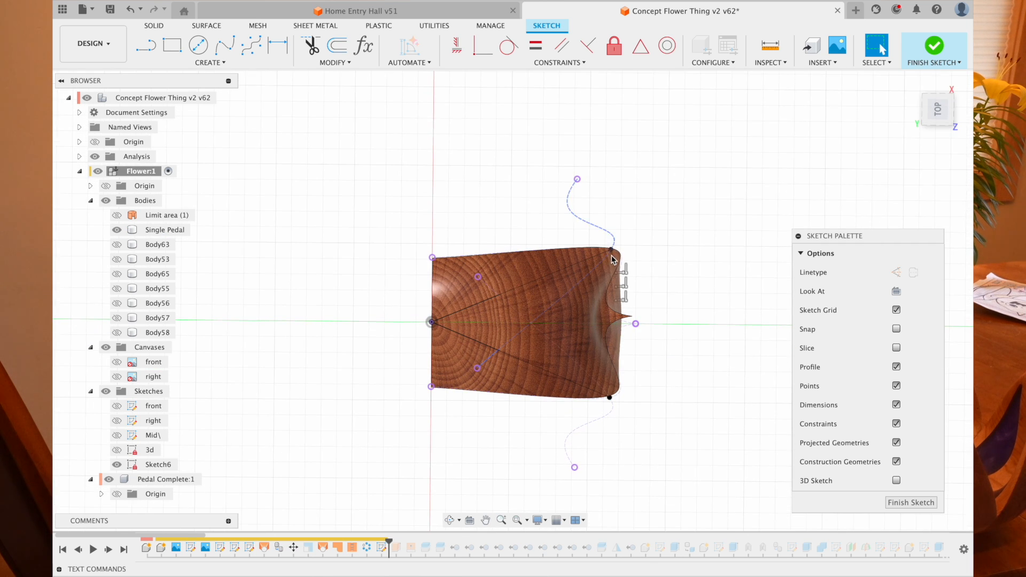
left_click(613, 251)
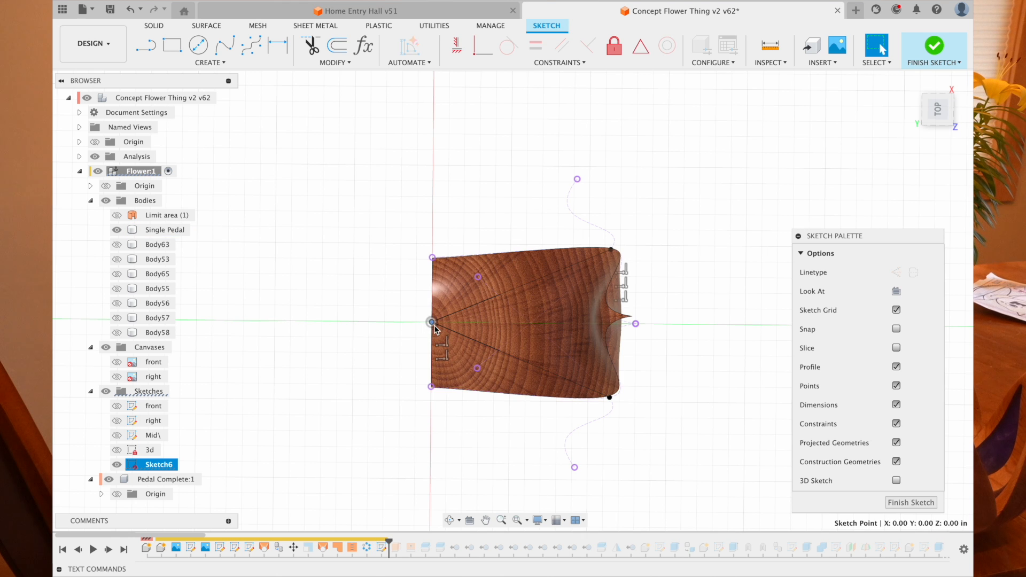
left_click(611, 398)
scroll(612, 400, "down", 8, "shift")
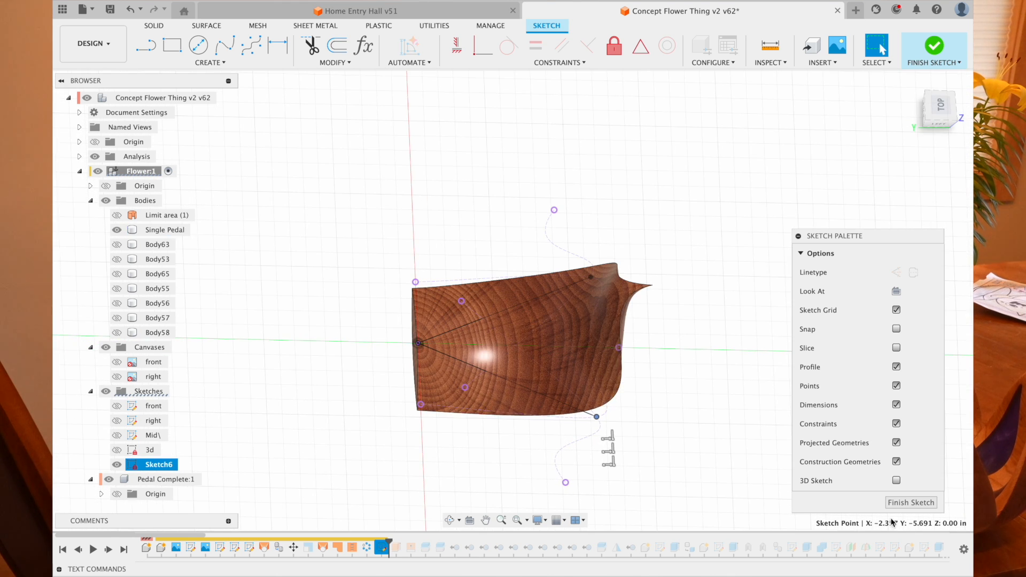
left_click(544, 229)
middle_click_drag(535, 230, 577, 277, "shift")
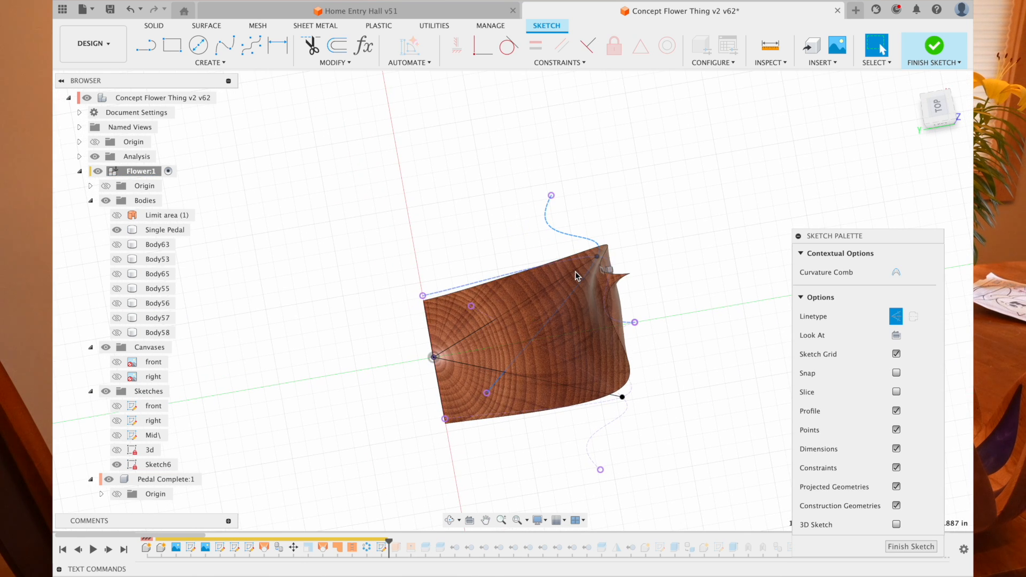
- Show the neighbouring petals Body63 and Body58 beside Single Pedal, and hide Sketch6
left_click(118, 245)
left_click(117, 259)
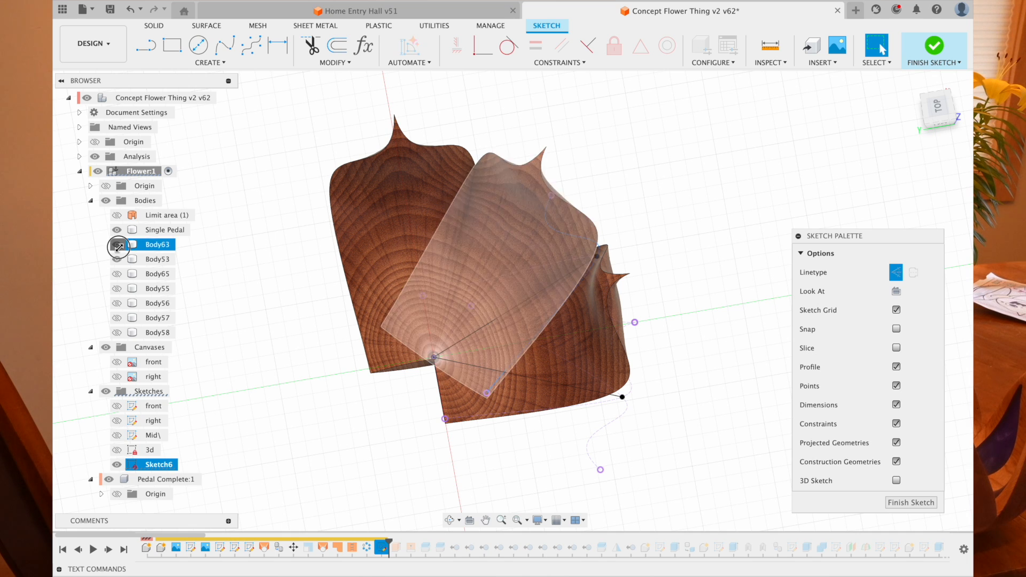
left_click(117, 244)
left_click(118, 245)
left_click(117, 259)
left_click(121, 290)
left_click(117, 332)
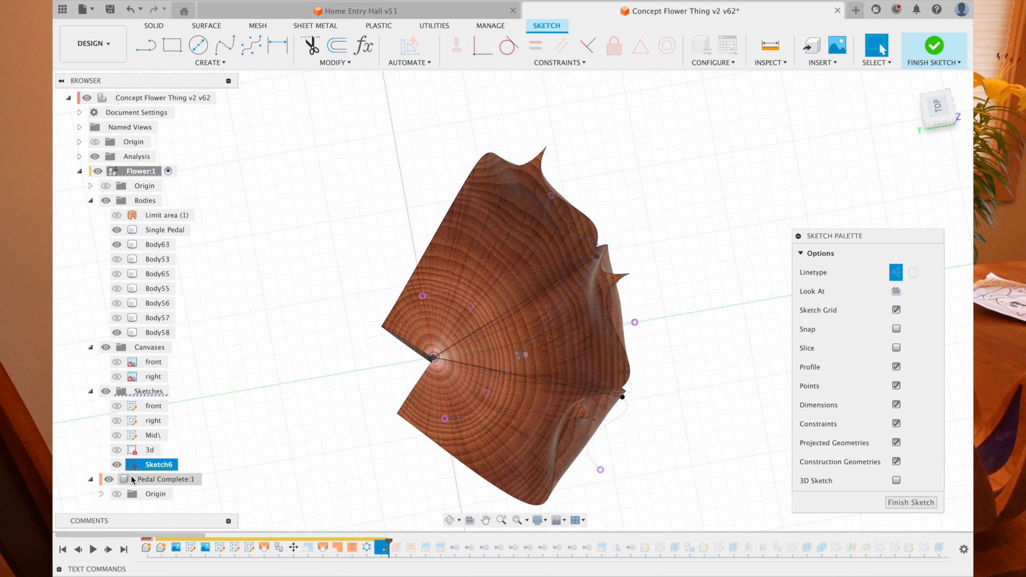
left_click(116, 464)
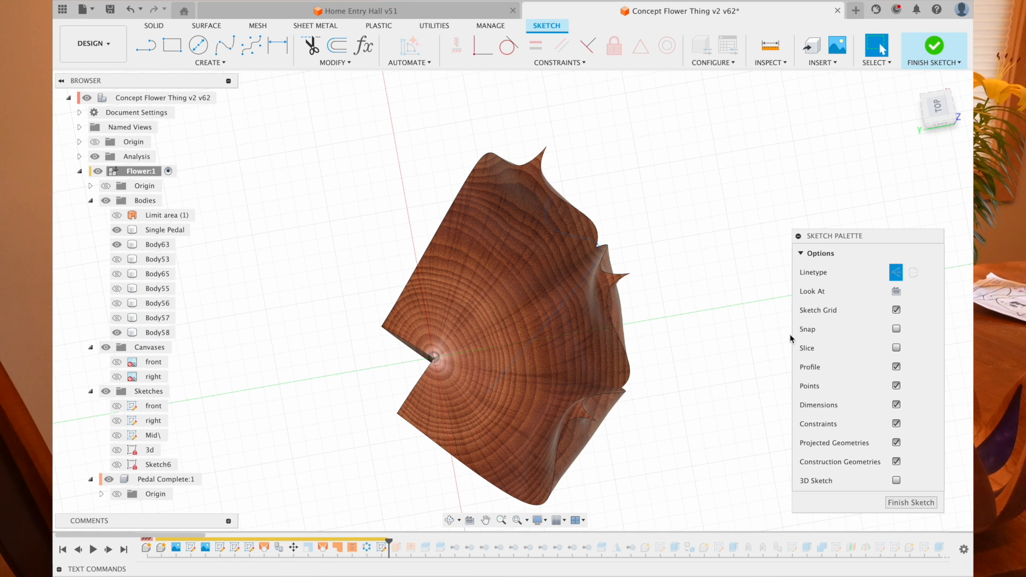
- Try projecting the inner faces of Body58 and Body63 into the sketch, and cancel the projection
key("p")
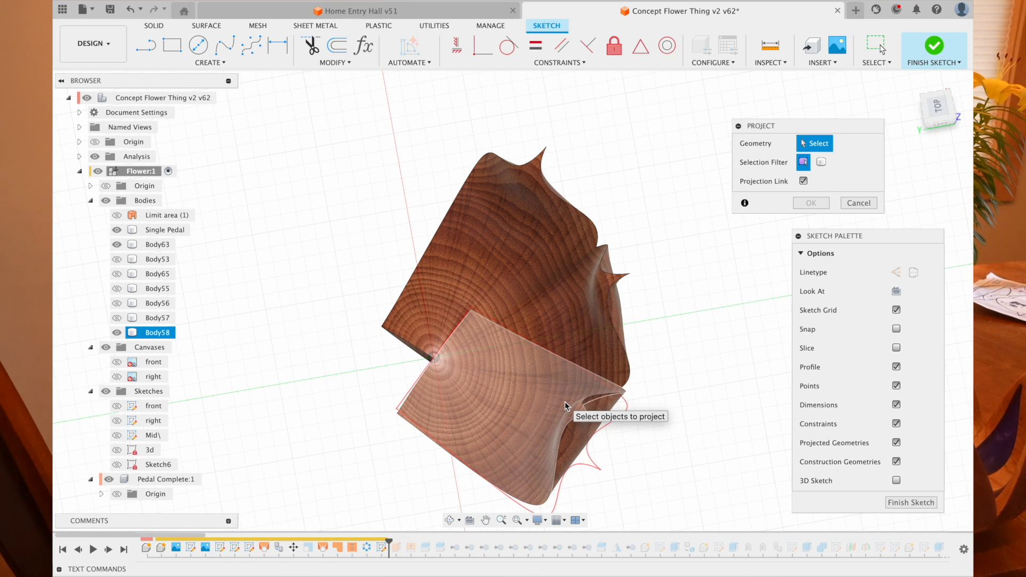
left_click(565, 407)
left_click(504, 225)
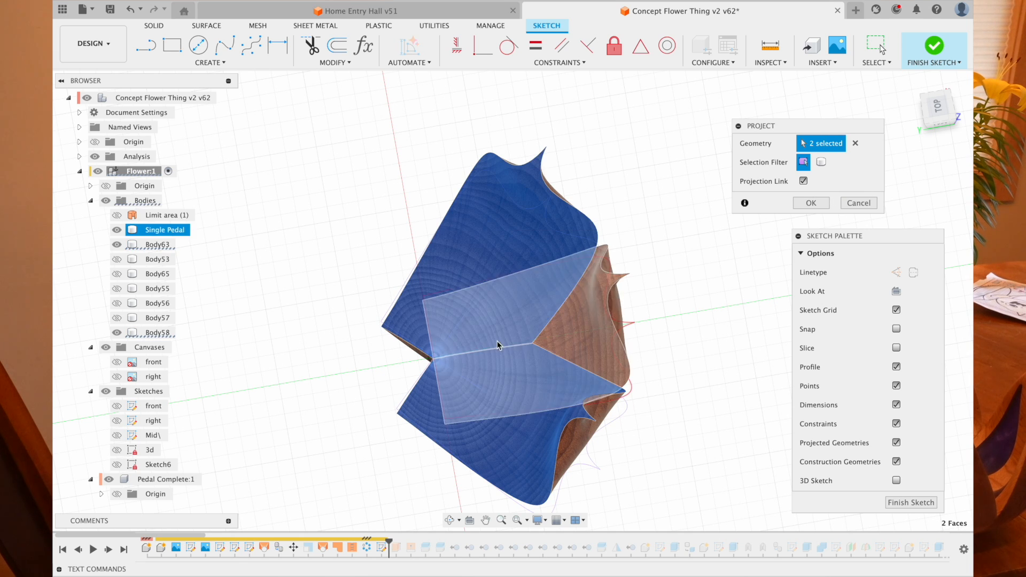
left_click(859, 203)
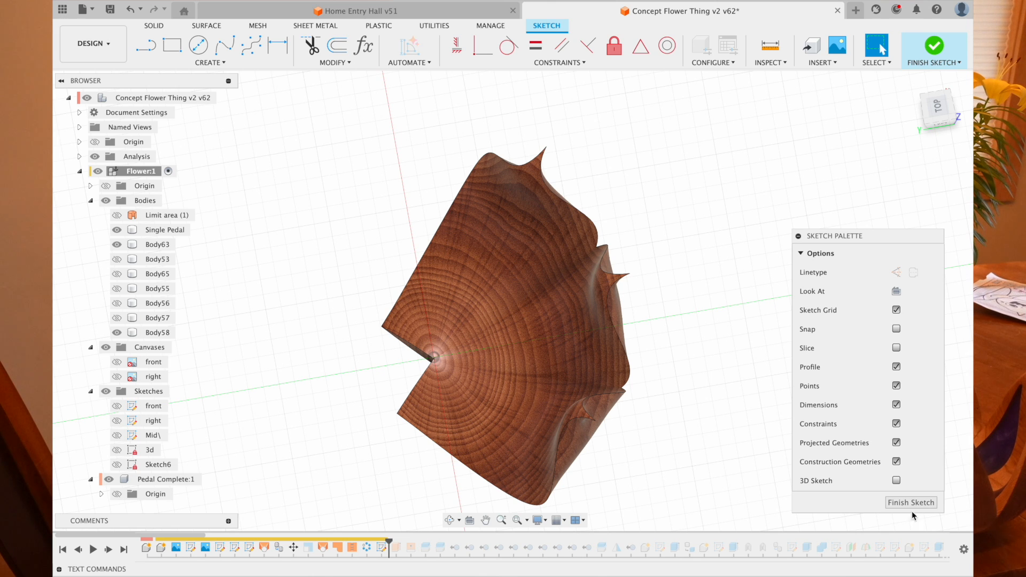
- Hide Body63 and Body58 again, and show Sketch6 over Single Pedal
left_click(116, 244)
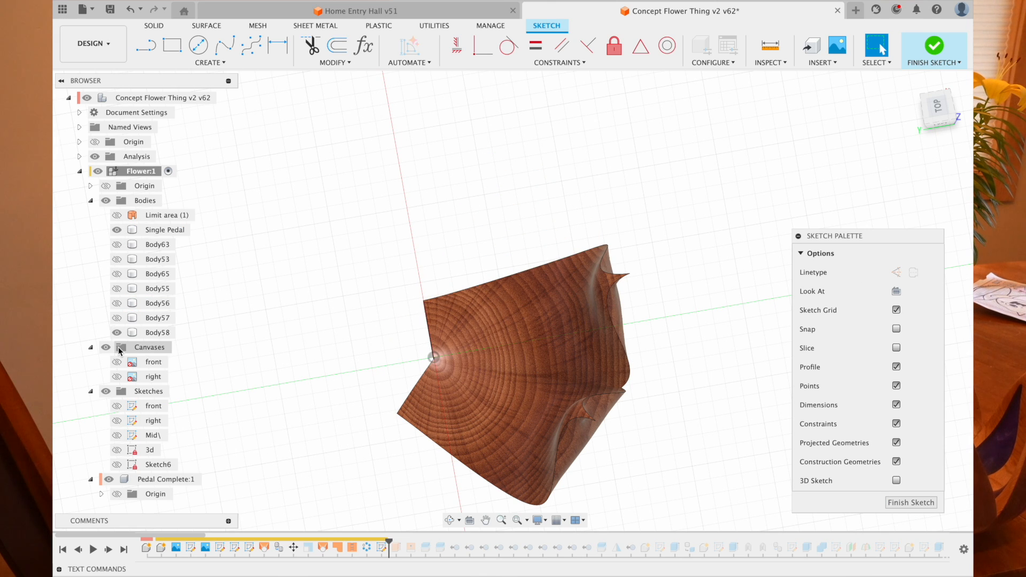
left_click(116, 333)
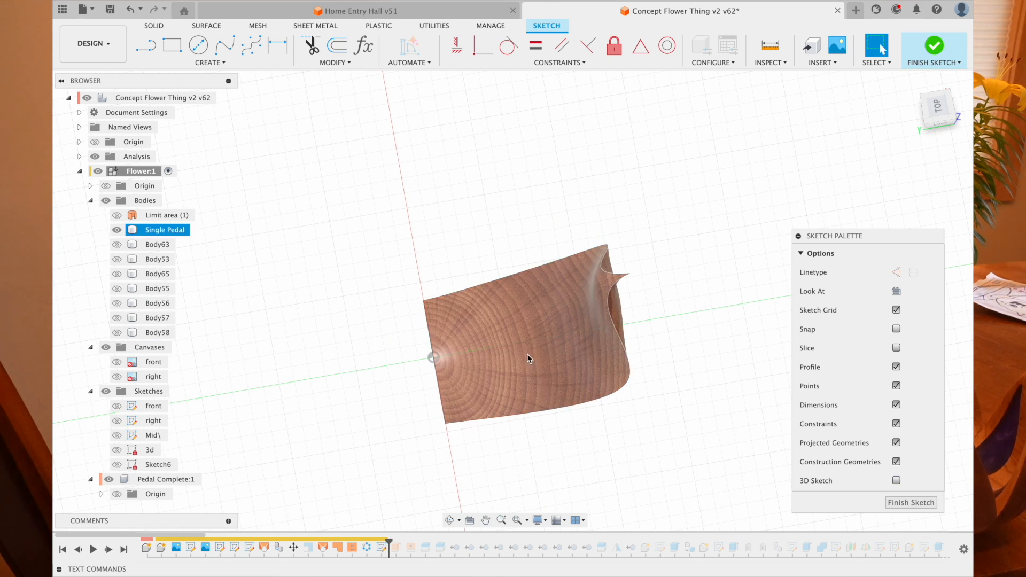
left_click(116, 464)
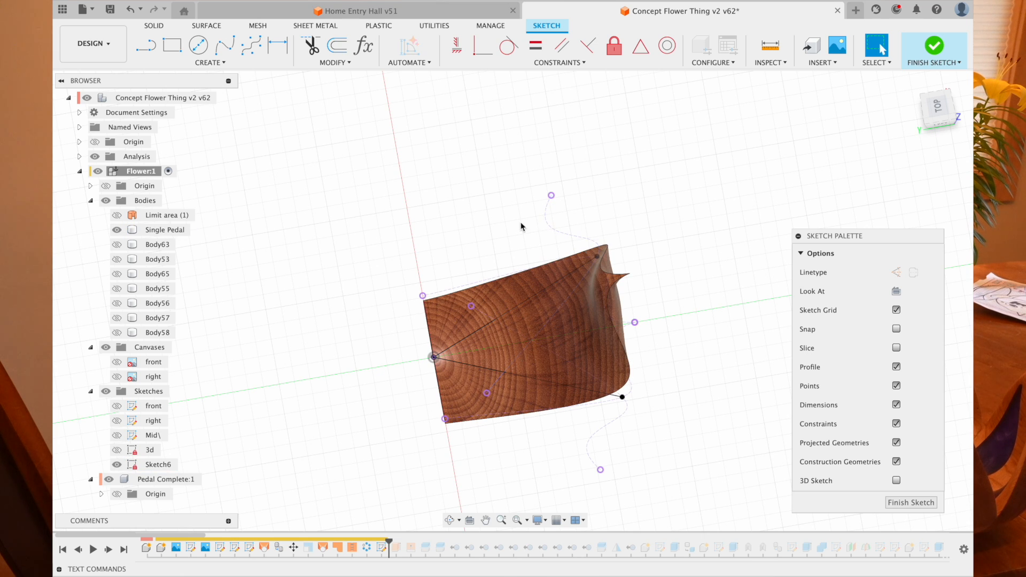
- Examine the projected edge curve and the upper sketch line across the petal from the top view, and finish the sketch
left_click(561, 237)
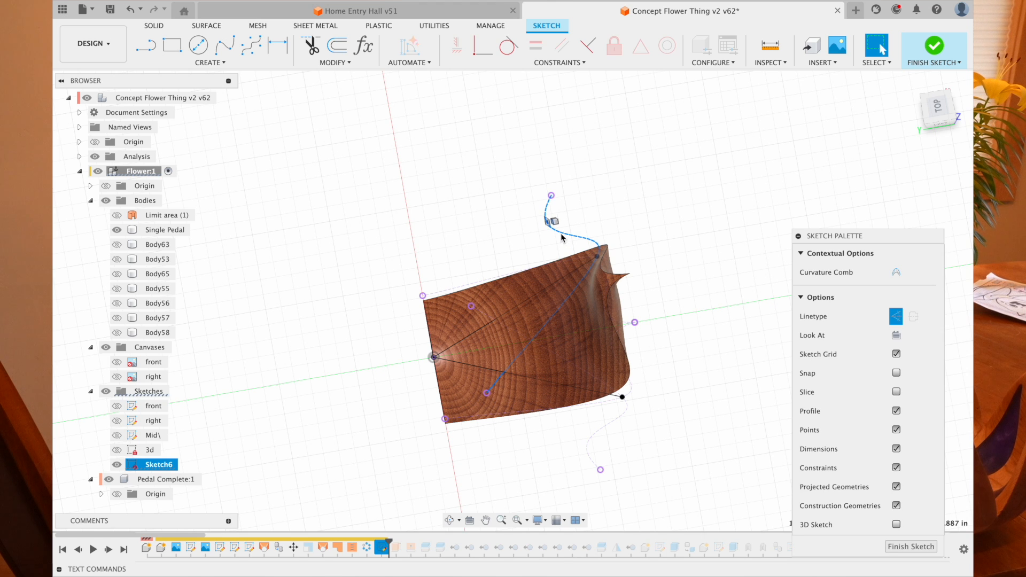
left_click(937, 109)
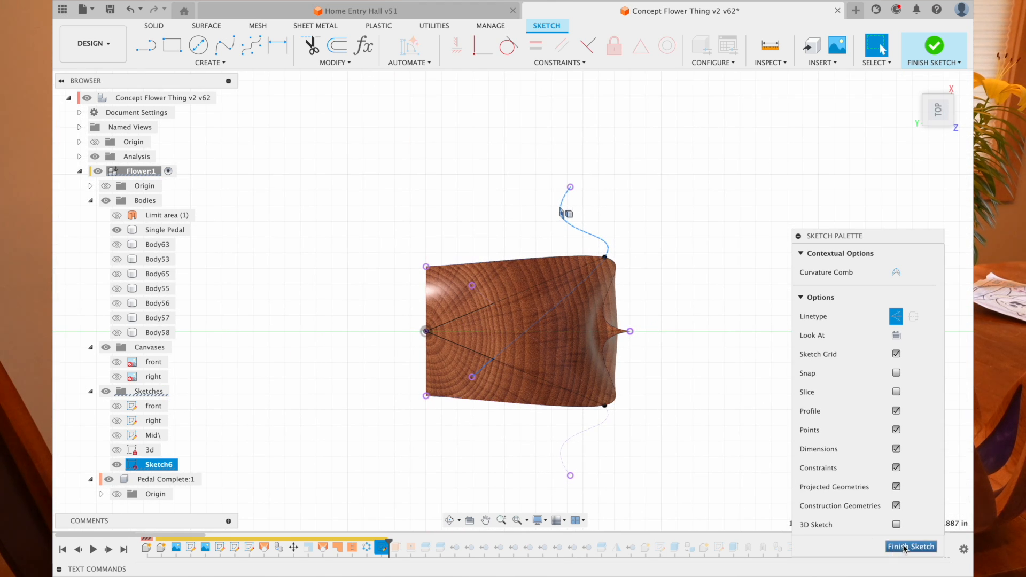
left_click(583, 267)
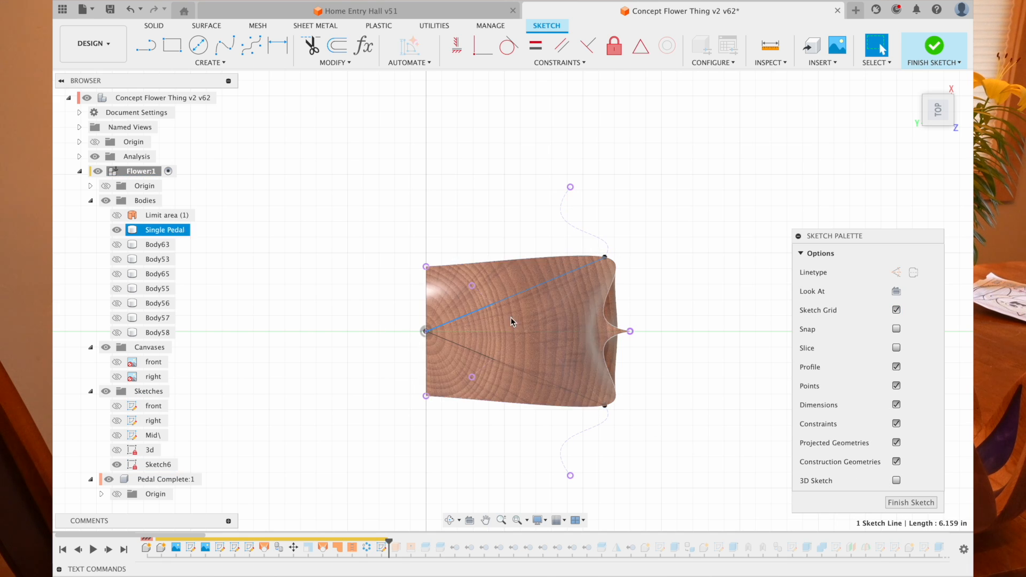
left_click(911, 502)
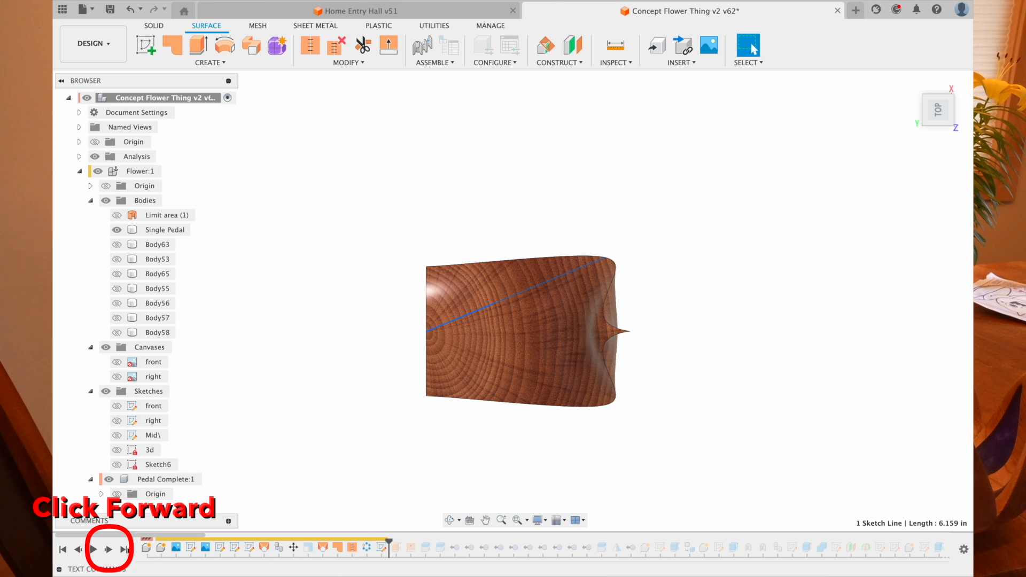
- Advance the design history to include Extrude3, and review its chained profile, 7.845 in distance and New Body settings
left_click(109, 550)
left_click(395, 549)
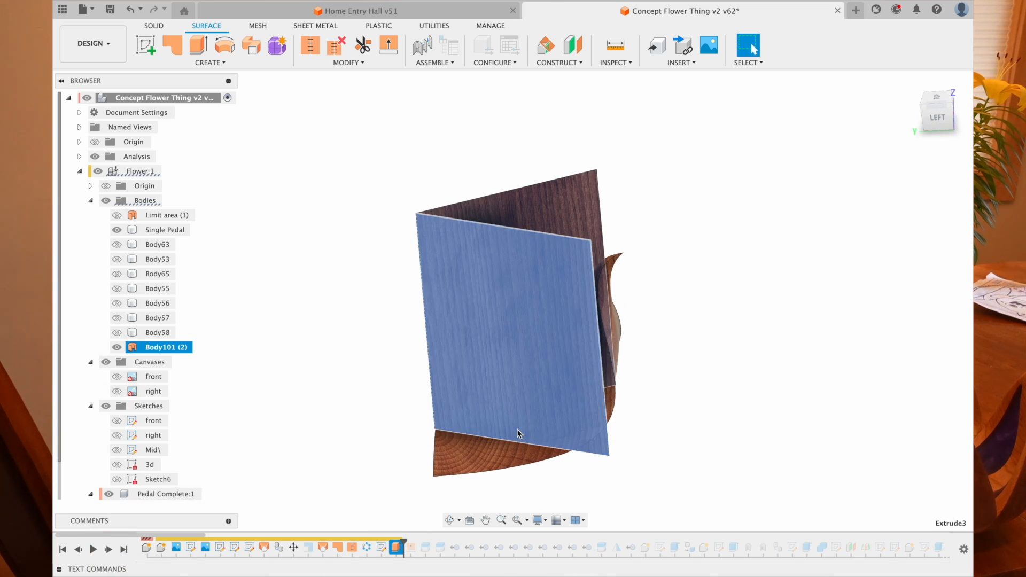
double_click(397, 548)
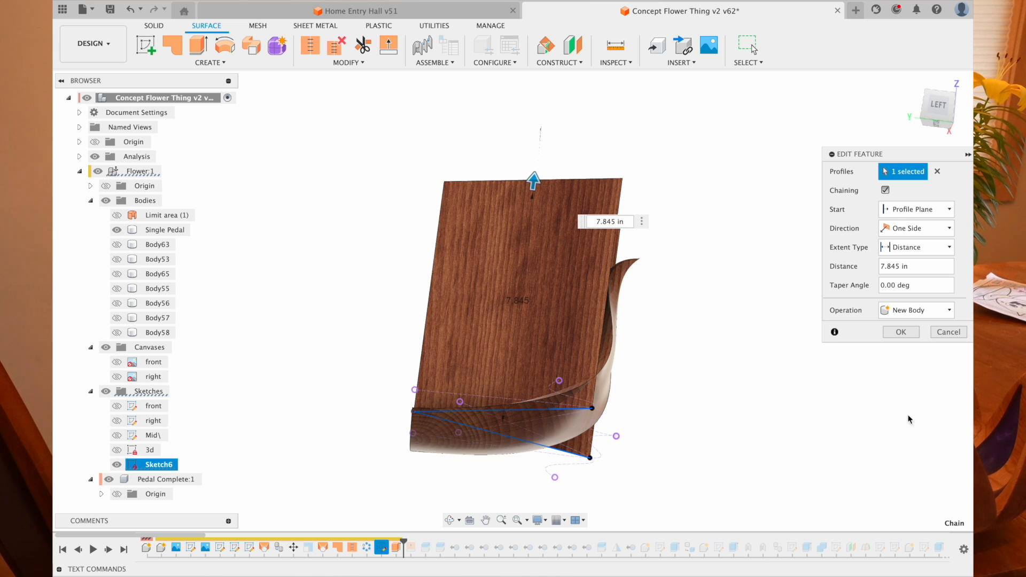
key("Return")
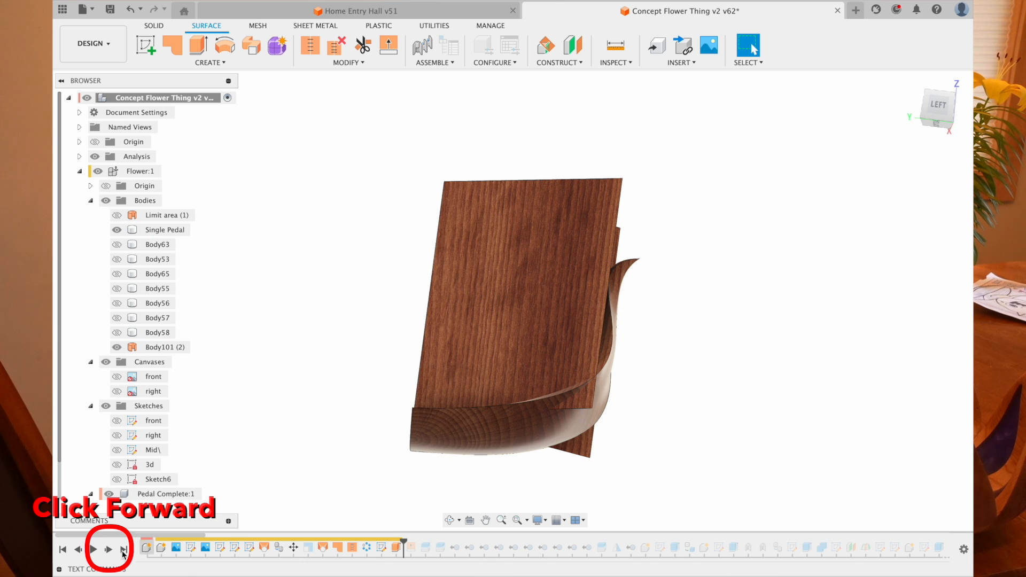
- Advance the design history through the surface extension and Split5, and view the split petal with its cutting surfaces from the front
left_click(108, 549)
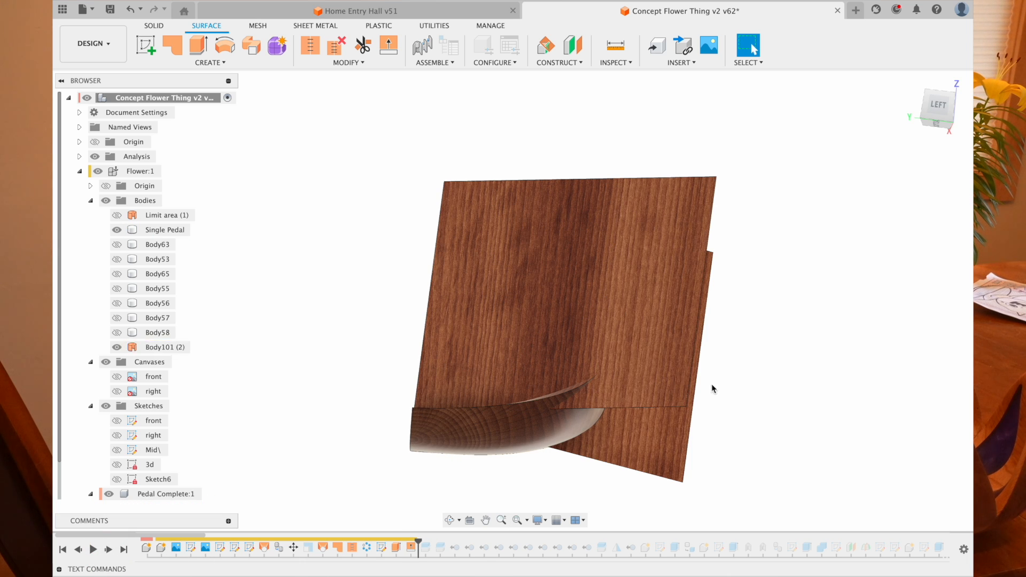
mouse_move(197, 570)
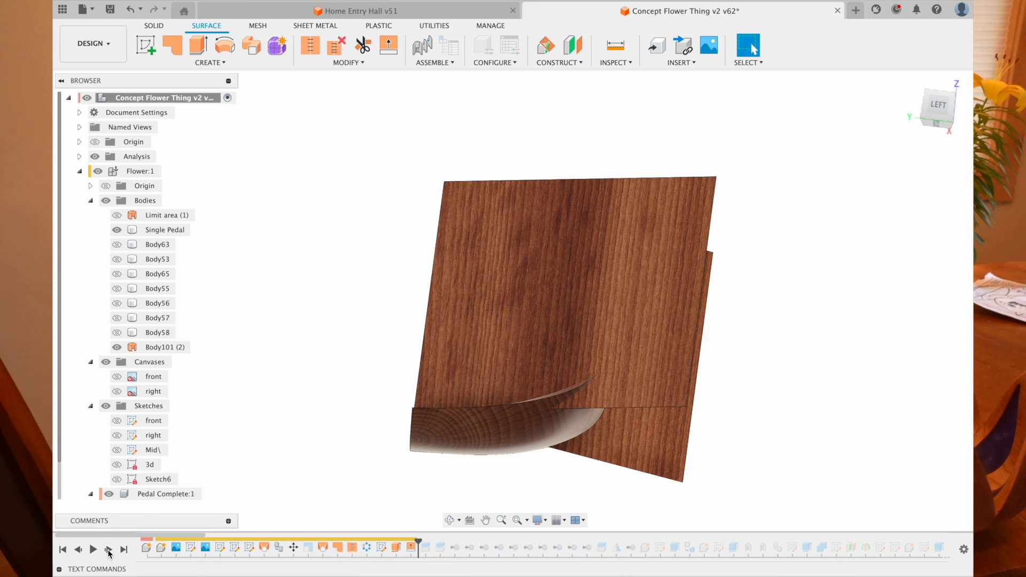
left_click(108, 550)
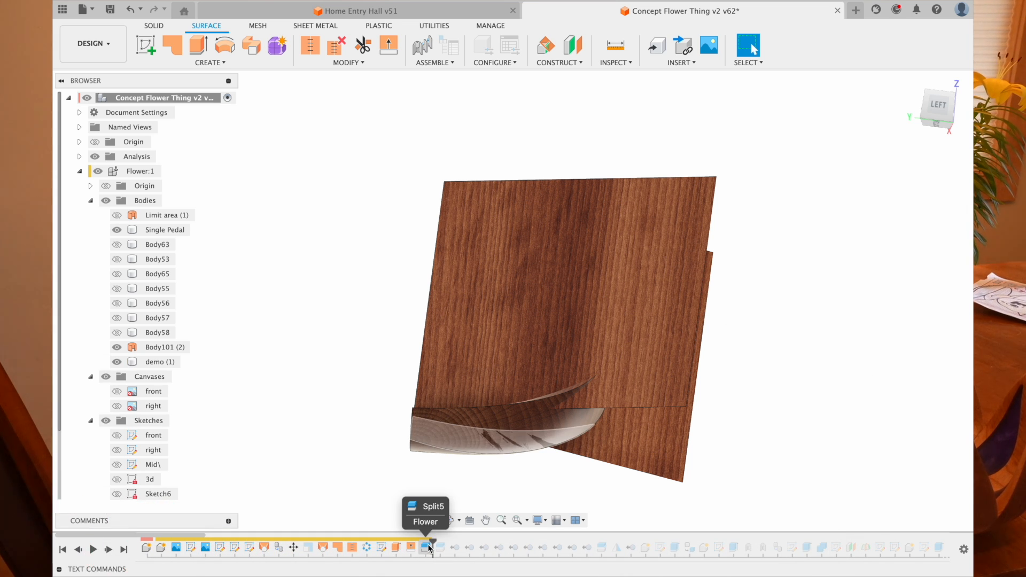
scroll(556, 450, "right", 10, "shift")
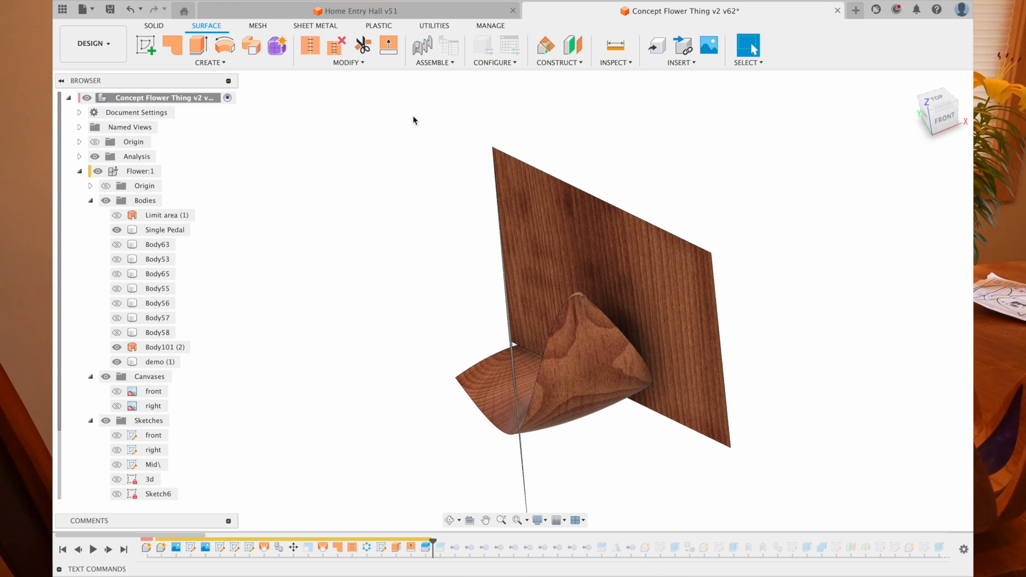
- Find the Split Body command among the solid modification tools and read its description without starting it
left_click(154, 25)
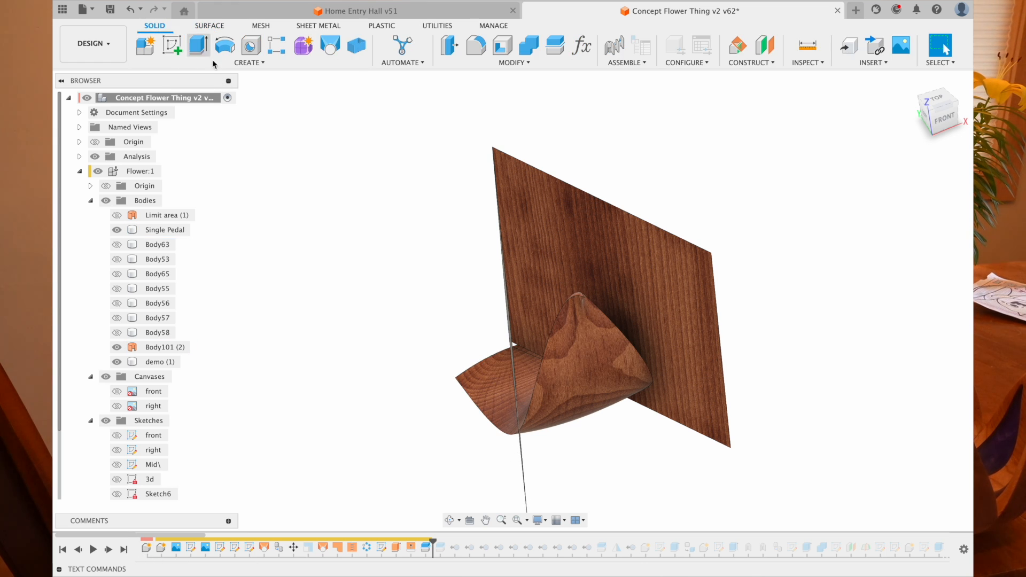
left_click(518, 63)
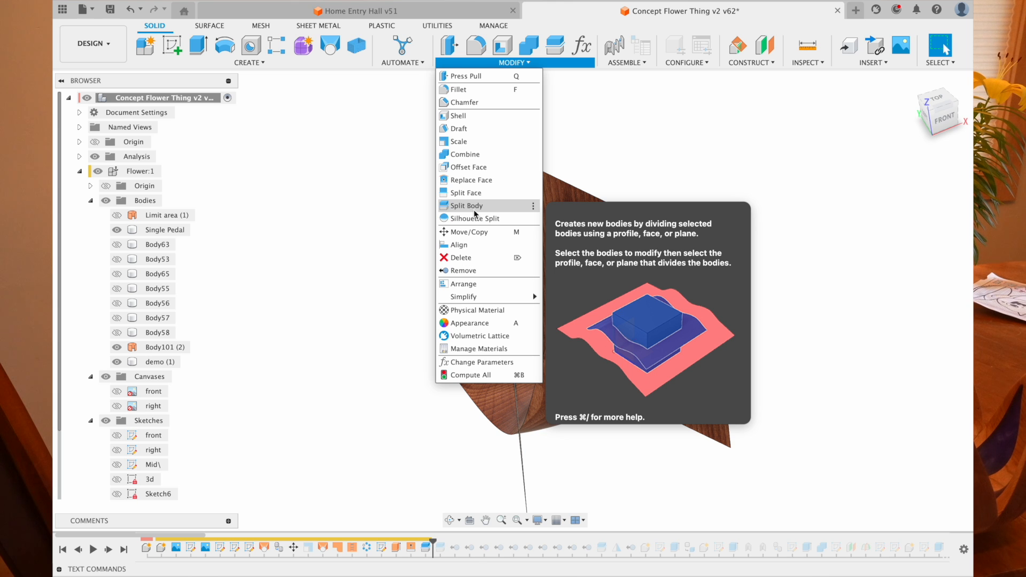
key("Escape")
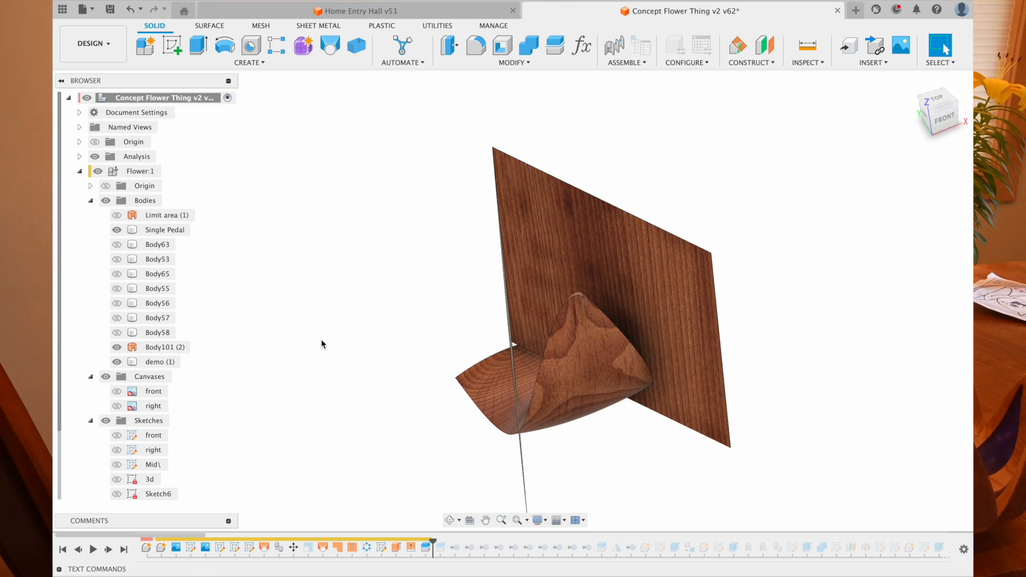
- Review the petal split feature's body to split, splitting tool and Extend Splitting Tools setting, and leave it unchanged
double_click(426, 550)
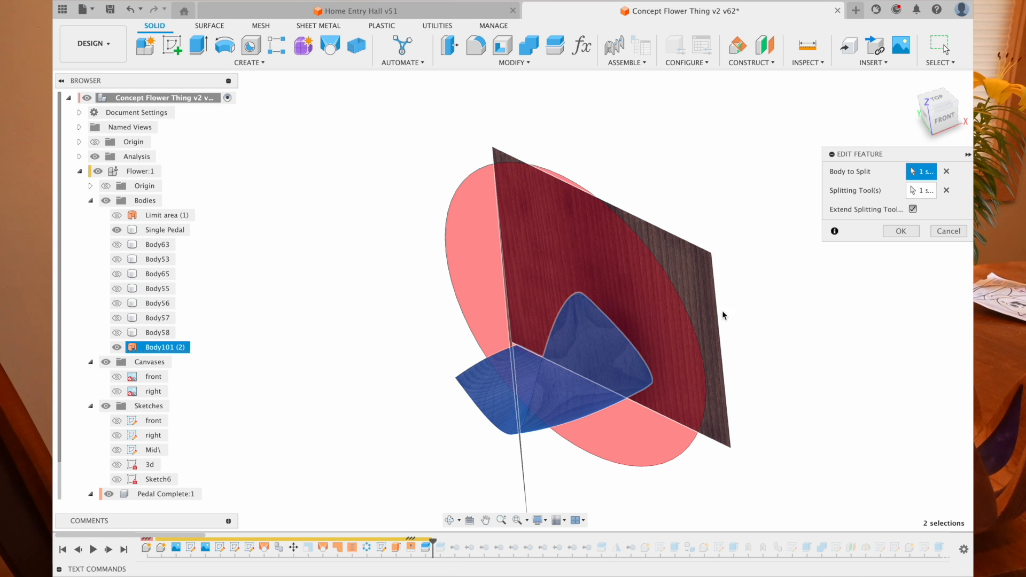
middle_click_drag(752, 331, 823, 315, "shift")
left_click(952, 233)
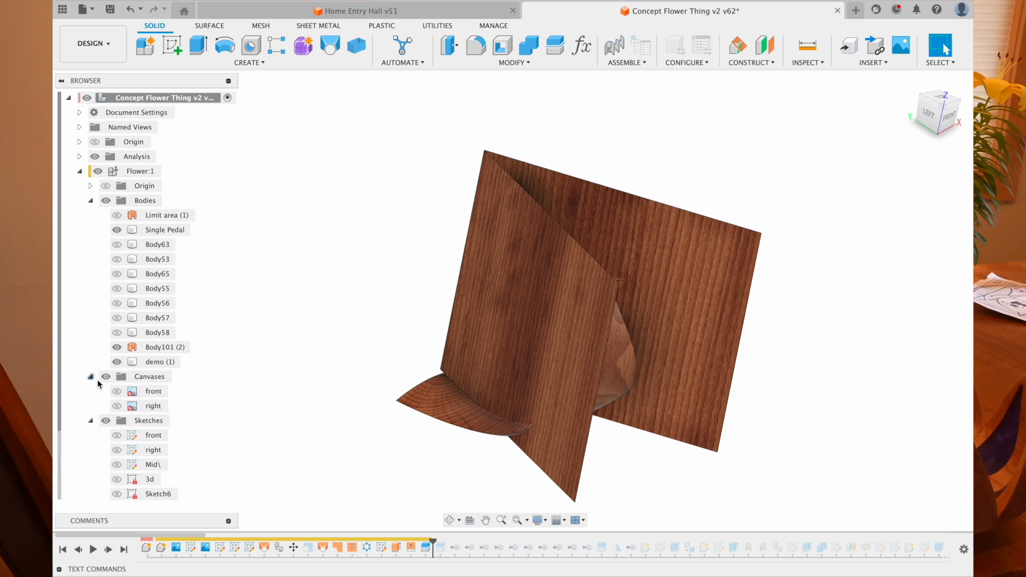
- Identify the pieces of the split petal by selecting them and toggling the visibility of the demo (1) body
left_click(474, 418)
middle_click_drag(473, 413, 473, 414, "shift")
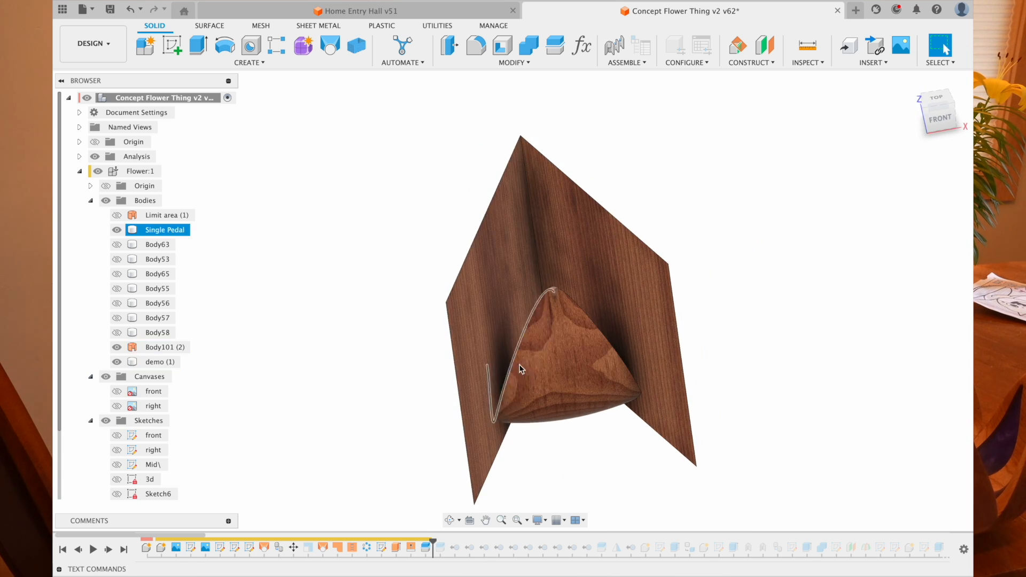
left_click(566, 425)
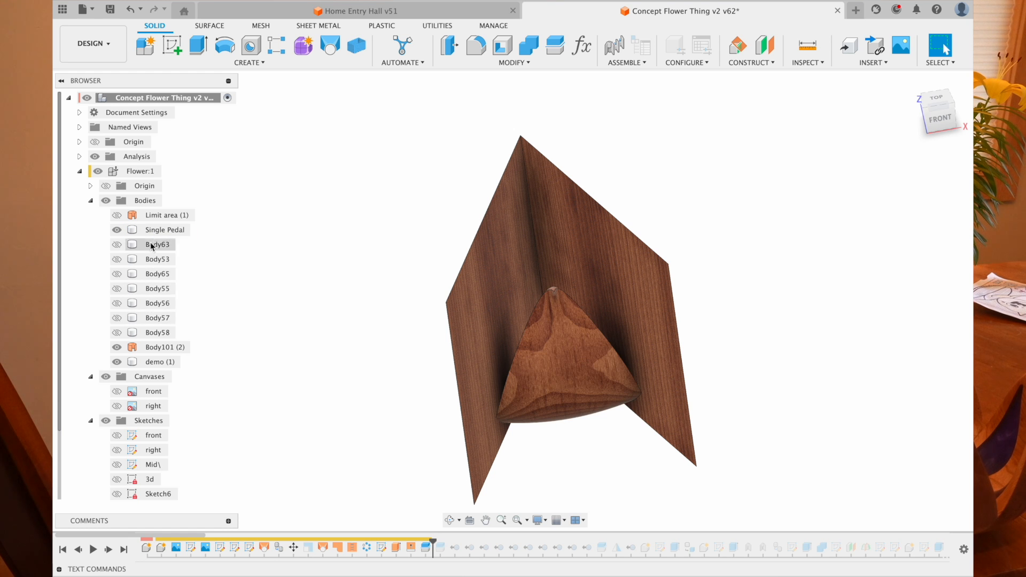
left_click(117, 363)
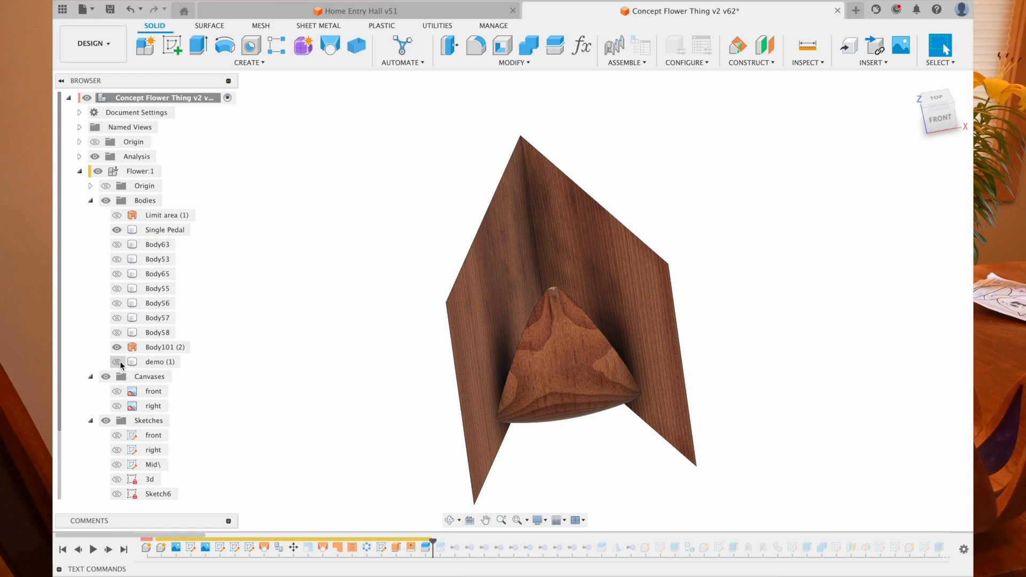
middle_click_drag(303, 363, 303, 362, "shift")
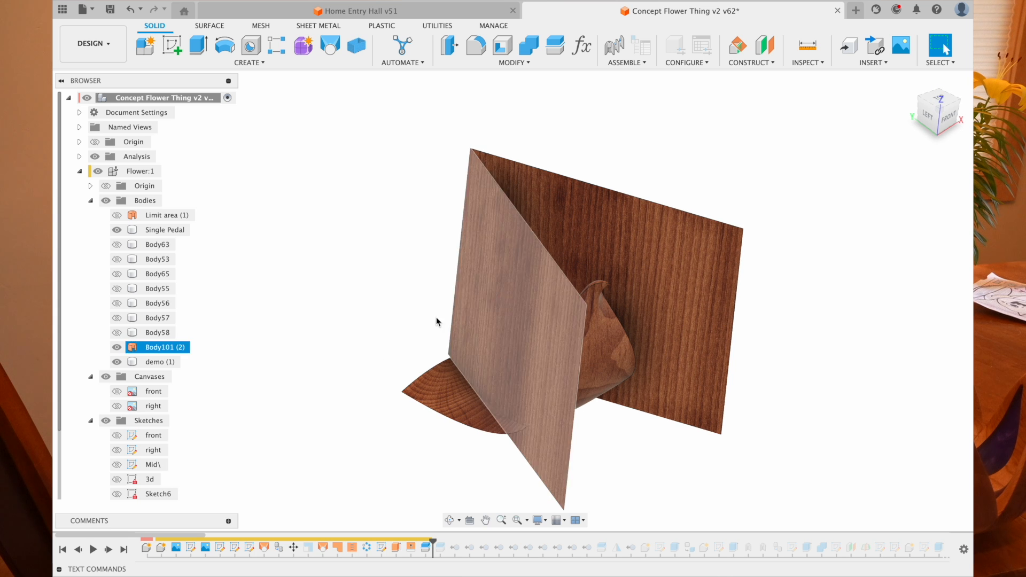
- Advance the design history through the second petal split and the removals of Body63 and the cutting surface Body101 (2)
left_click(107, 549)
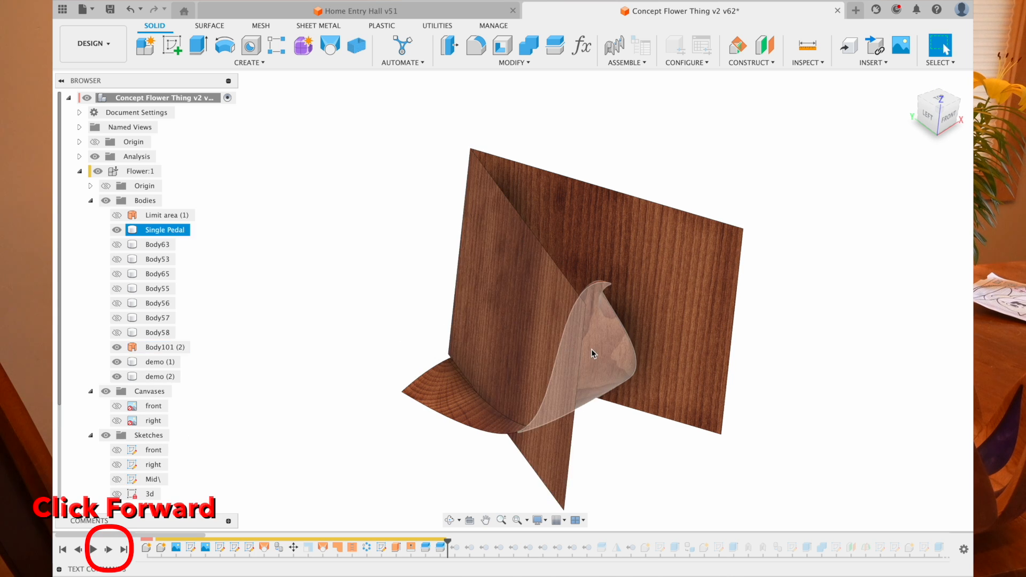
left_click(525, 300)
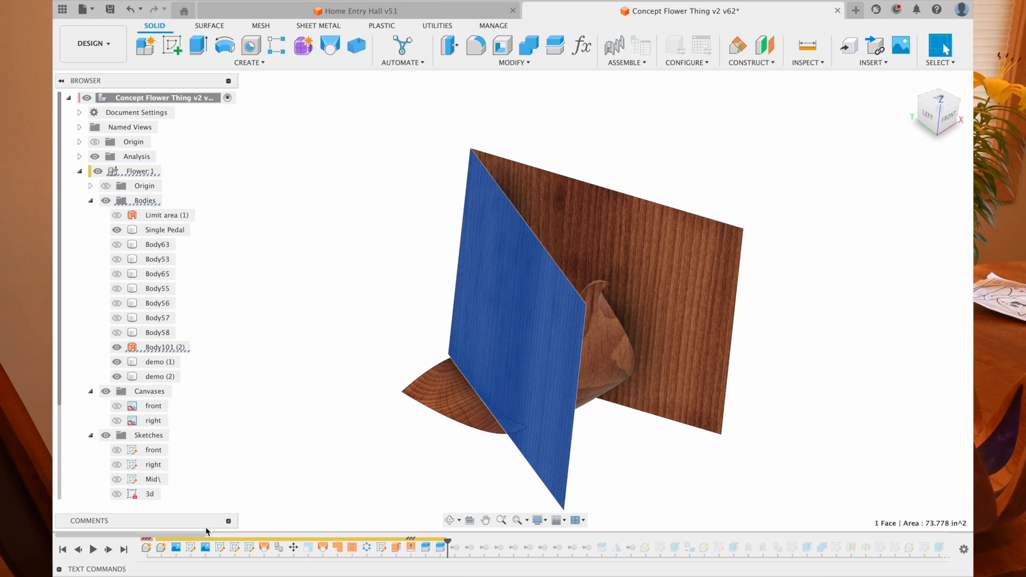
left_click(108, 552)
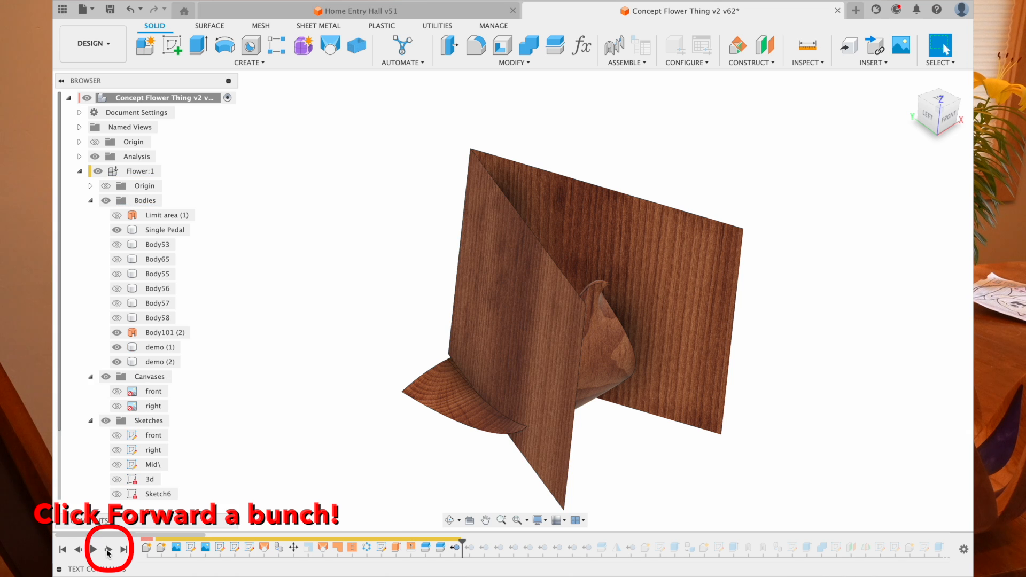
left_click(108, 552)
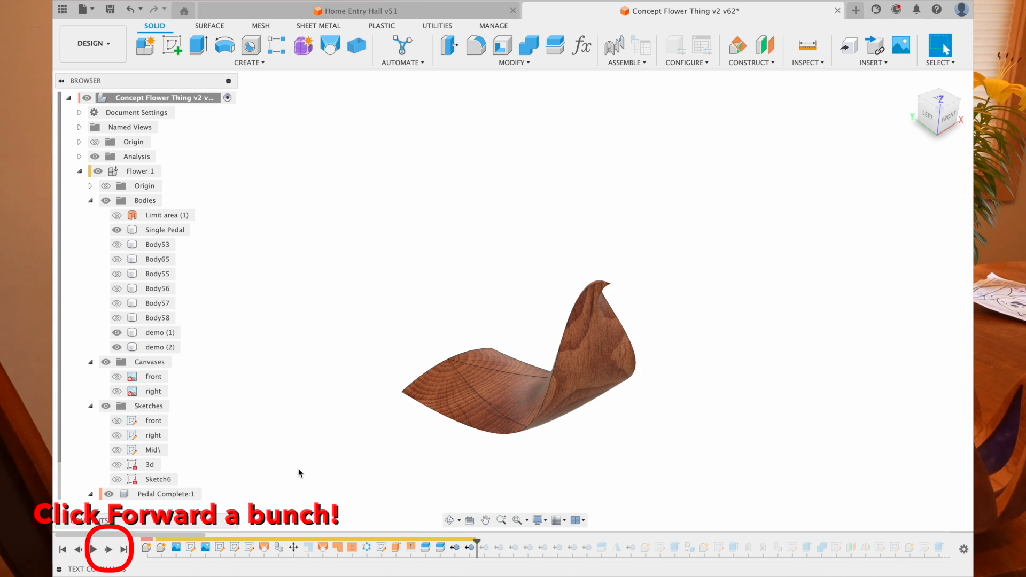
- Examine the two cut-off side pieces, demo (1) and demo (2), next to the single petal
scroll(382, 446, "up", 5, "shift")
left_click(450, 404)
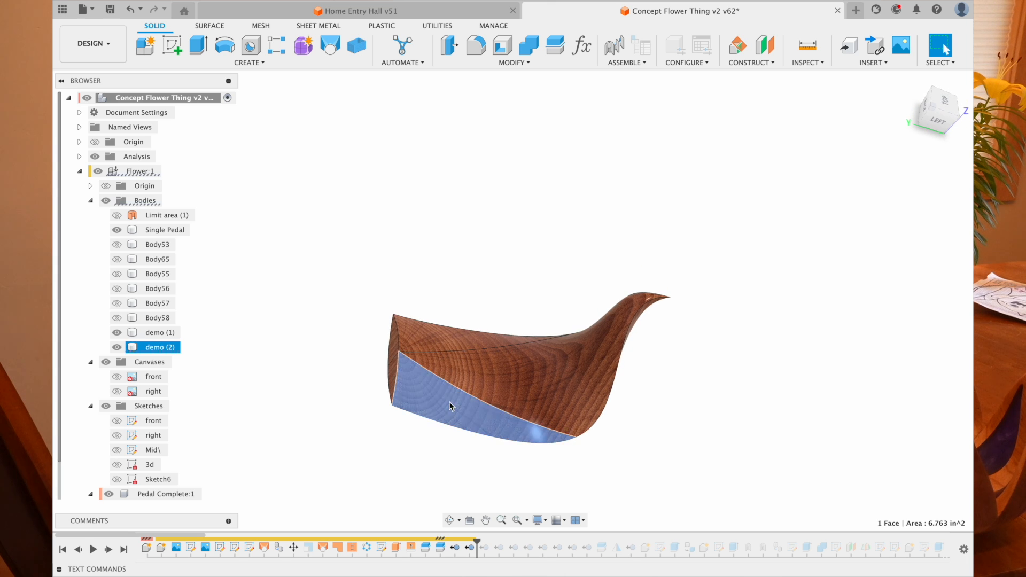
left_click(438, 344)
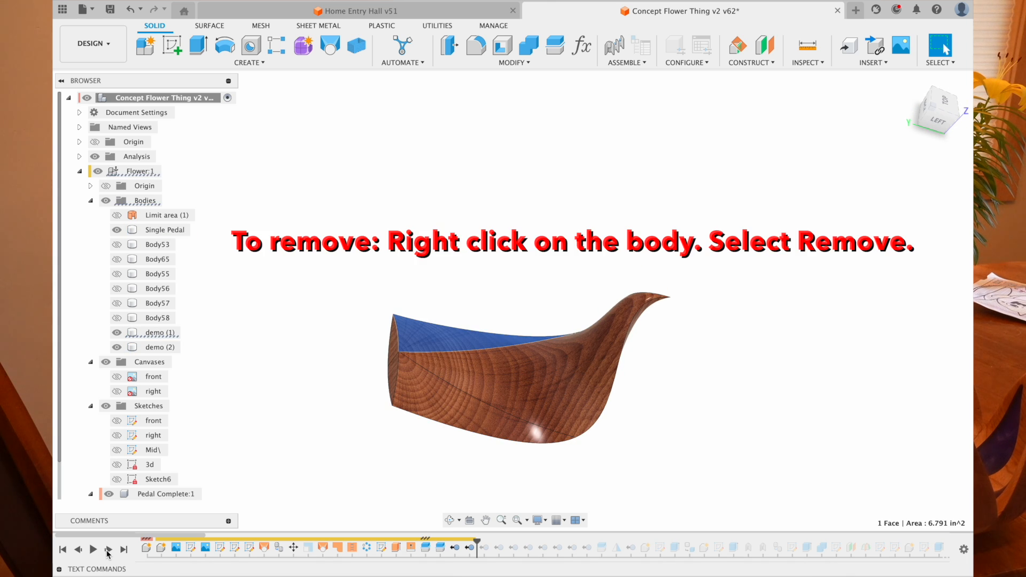
- Show the hidden petal bodies from Body53 through Body58 around the single petal
left_click(158, 244)
left_click(157, 317, "shift")
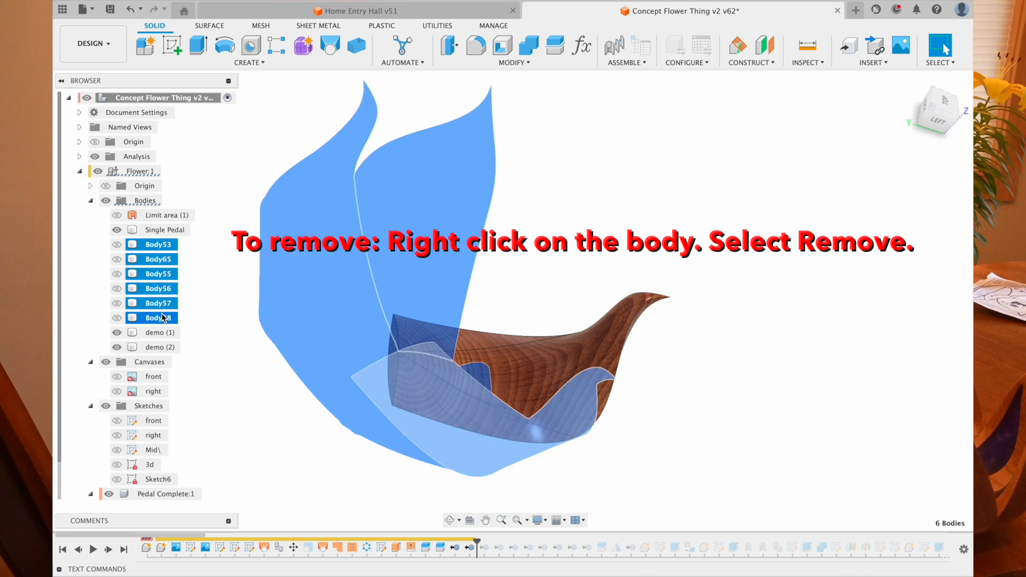
left_click(505, 267)
scroll(505, 268, "right", 5, "shift")
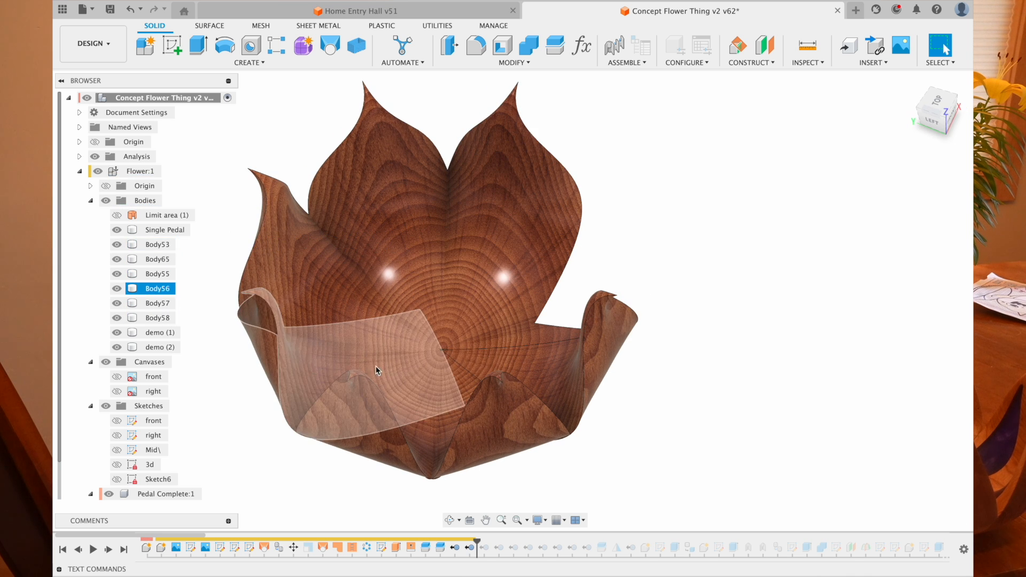
- Advance the design history through the removals of the other petals and both demo pieces, up to where only the Single Pedal body is kept
left_click(109, 550)
left_click(108, 549)
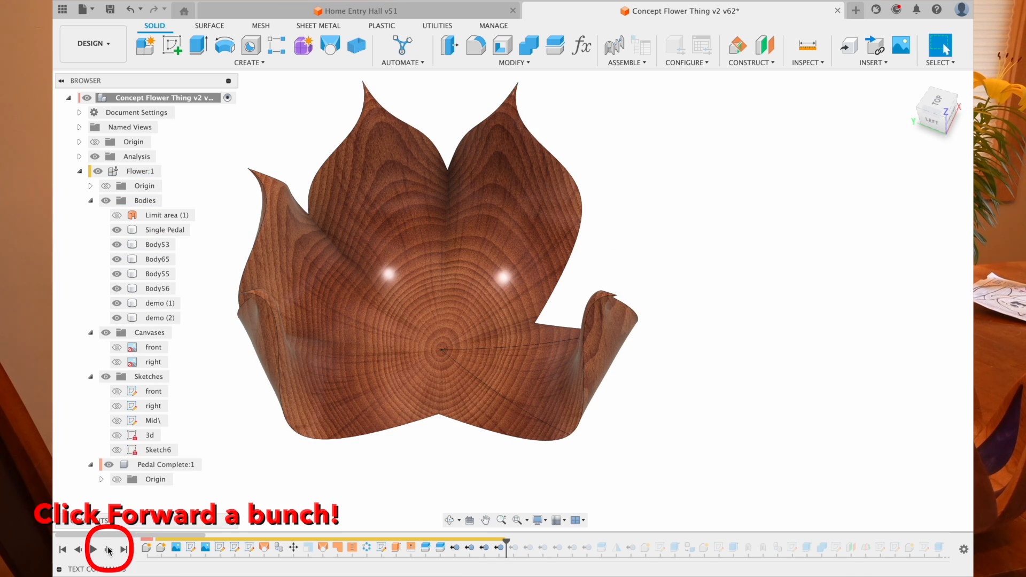
left_click(109, 550)
left_click(109, 549)
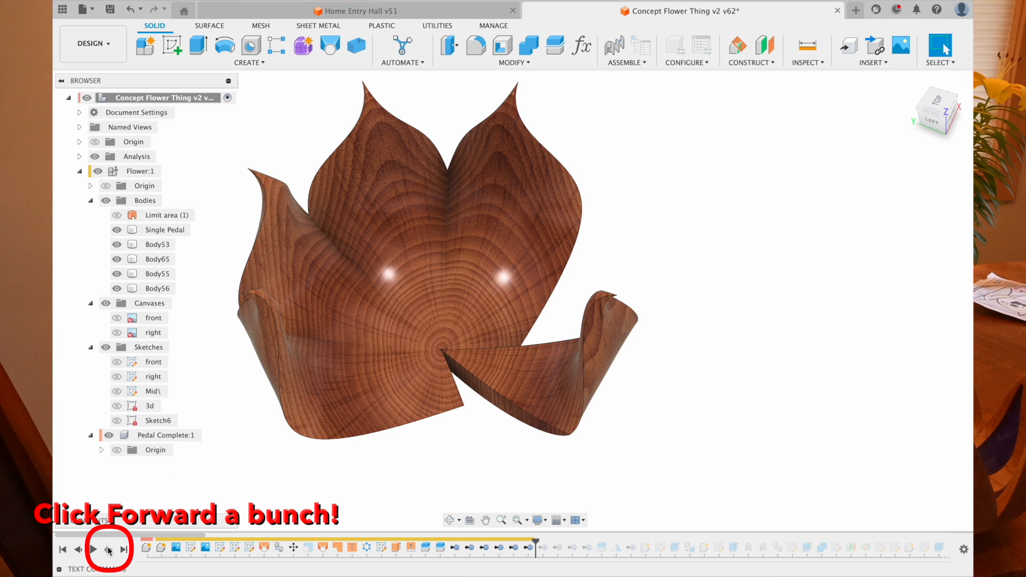
left_click(109, 550)
left_click(108, 549)
left_click(108, 549)
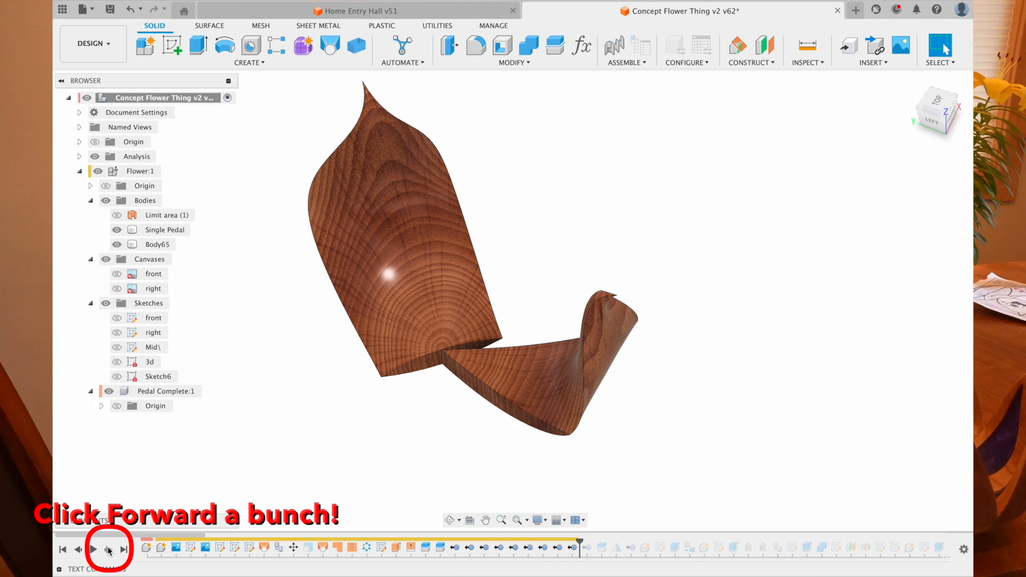
left_click(108, 550)
- Examine the trimmed single petal from several angles, including the flat cut face along its side
scroll(447, 459, "left", 10, "shift")
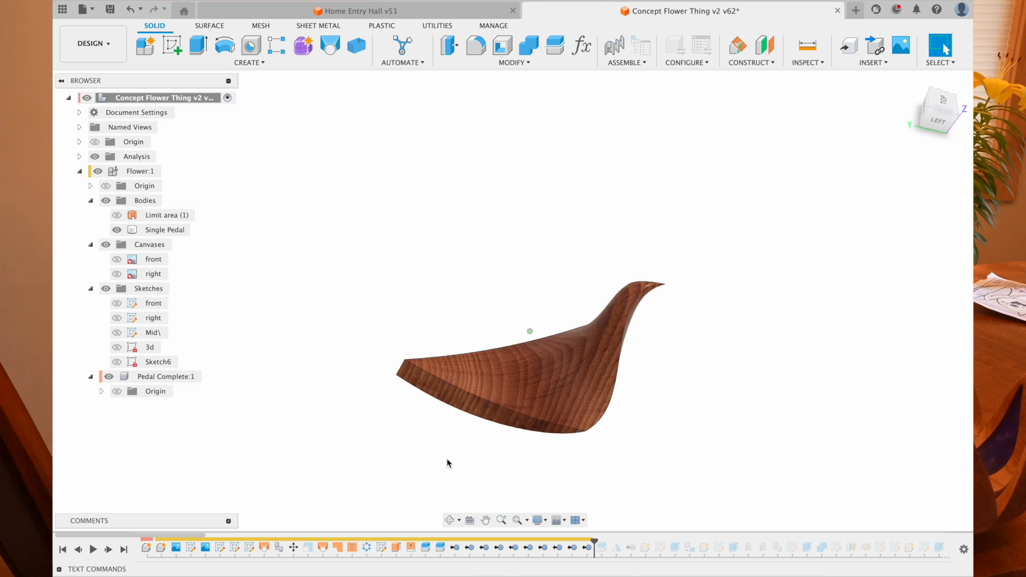
scroll(446, 459, "down", 10, "shift")
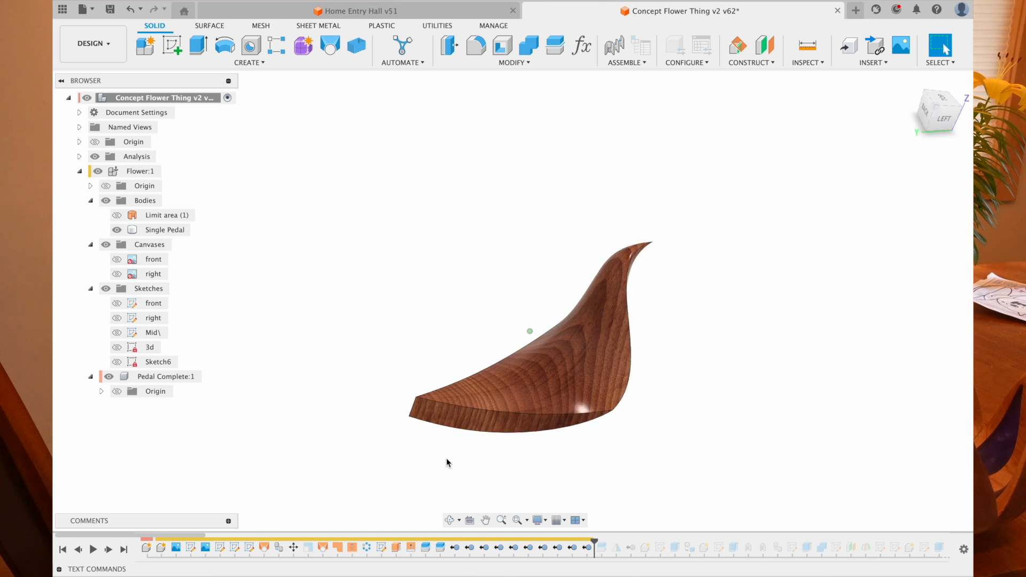
scroll(447, 460, "left", 10, "shift")
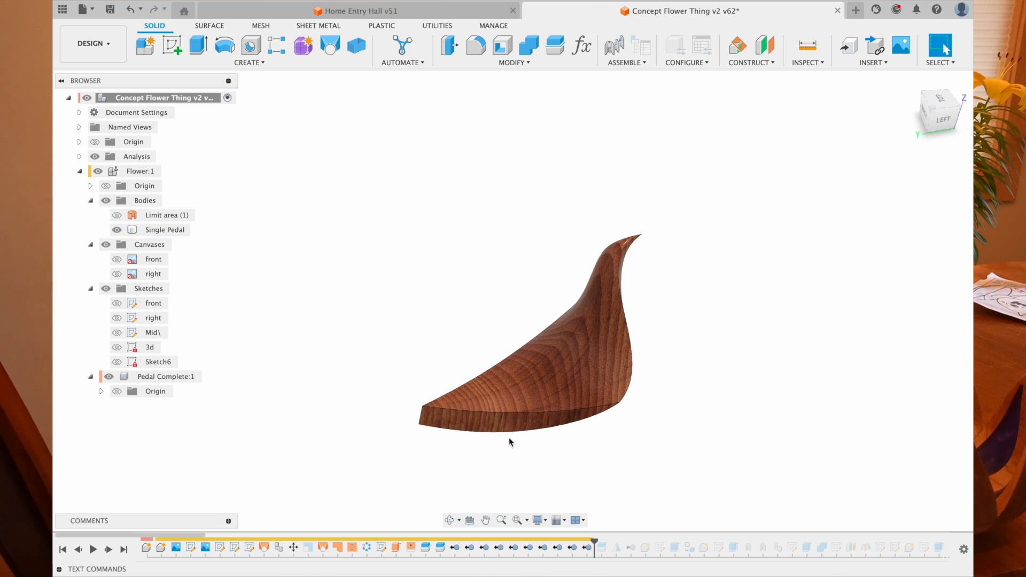
left_click(504, 423)
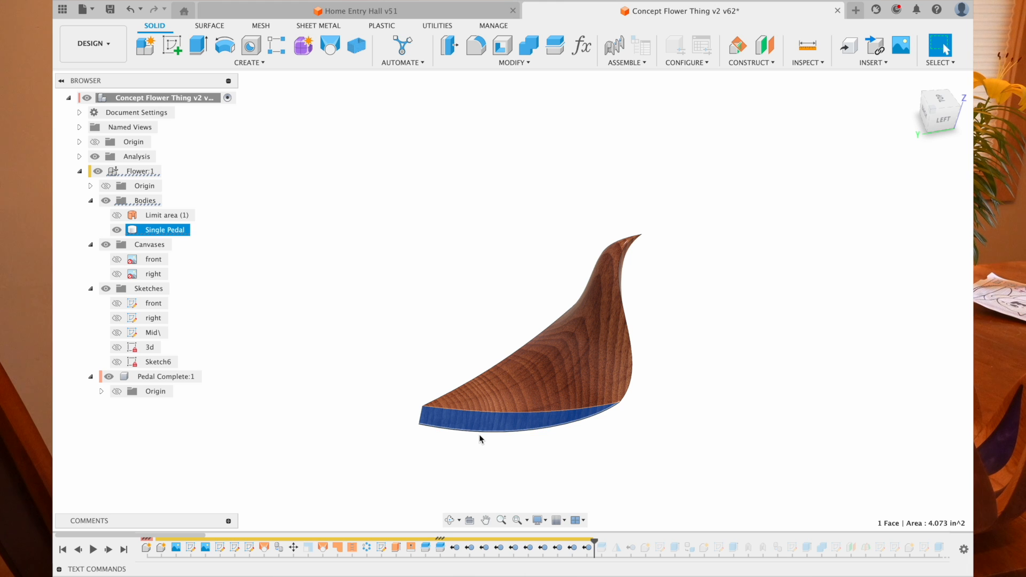
scroll(480, 439, "right", 8, "shift")
scroll(479, 439, "left", 10, "shift")
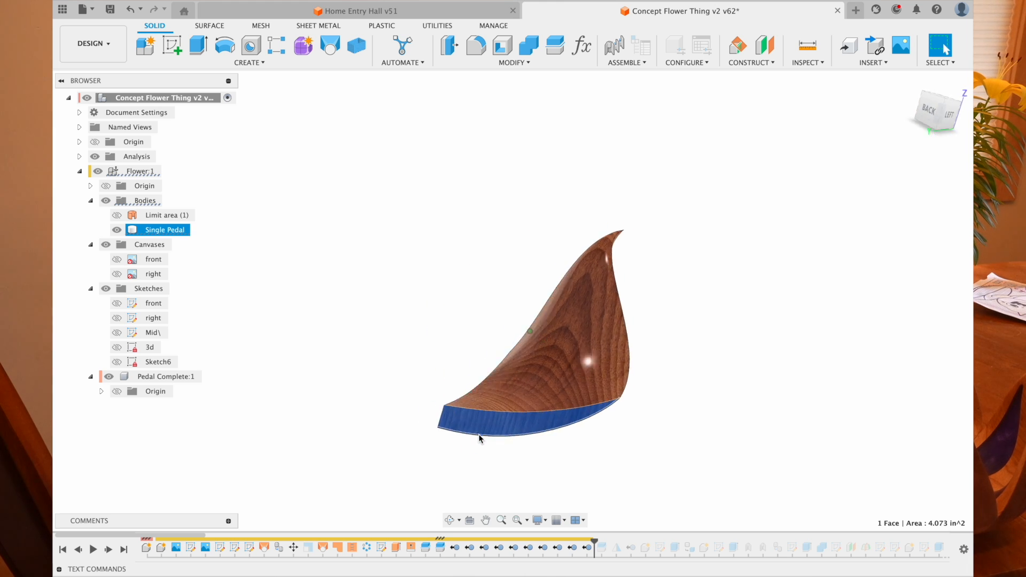
scroll(479, 439, "left", 3, "shift")
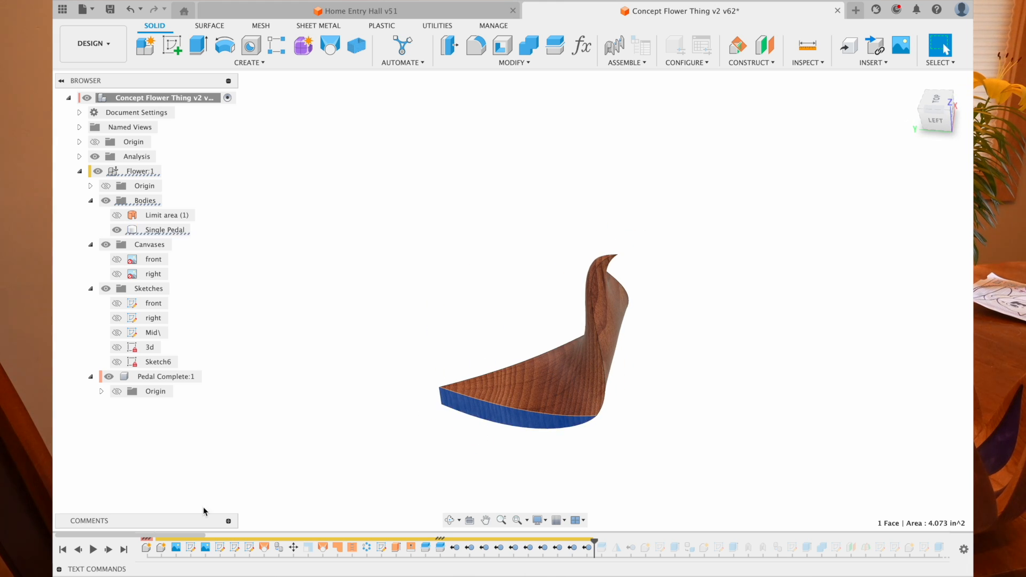
- Advance the design history through the single petal's lengthwise split, and review its body and origin plane splitting tool without changing them
left_click(108, 551)
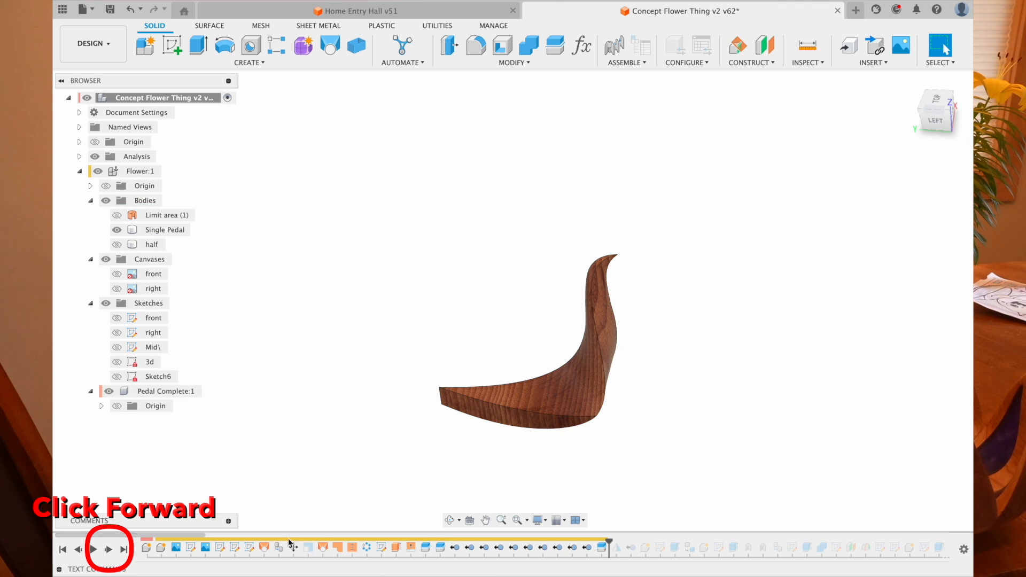
scroll(496, 435, "left", 15, "shift")
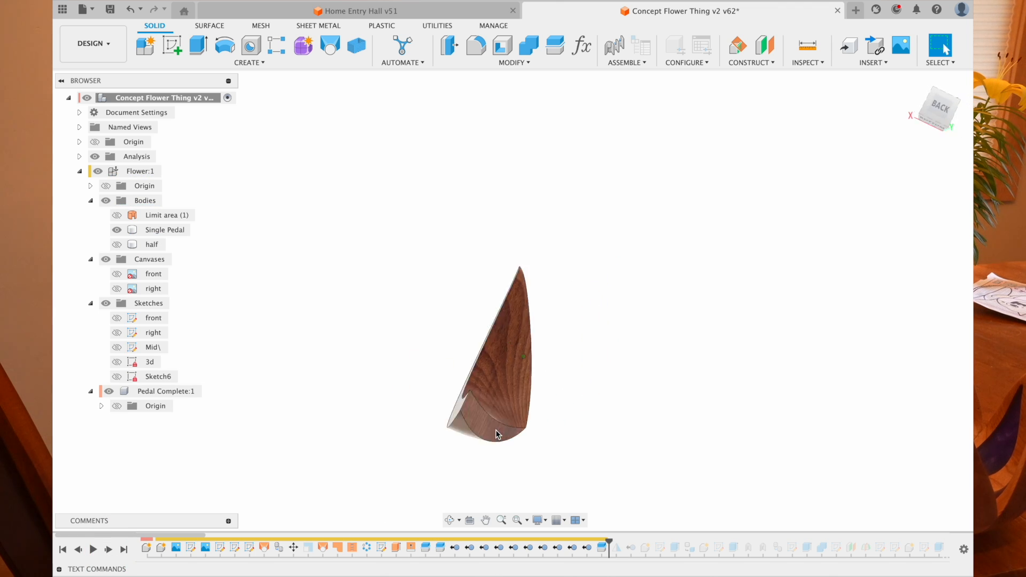
double_click(602, 550)
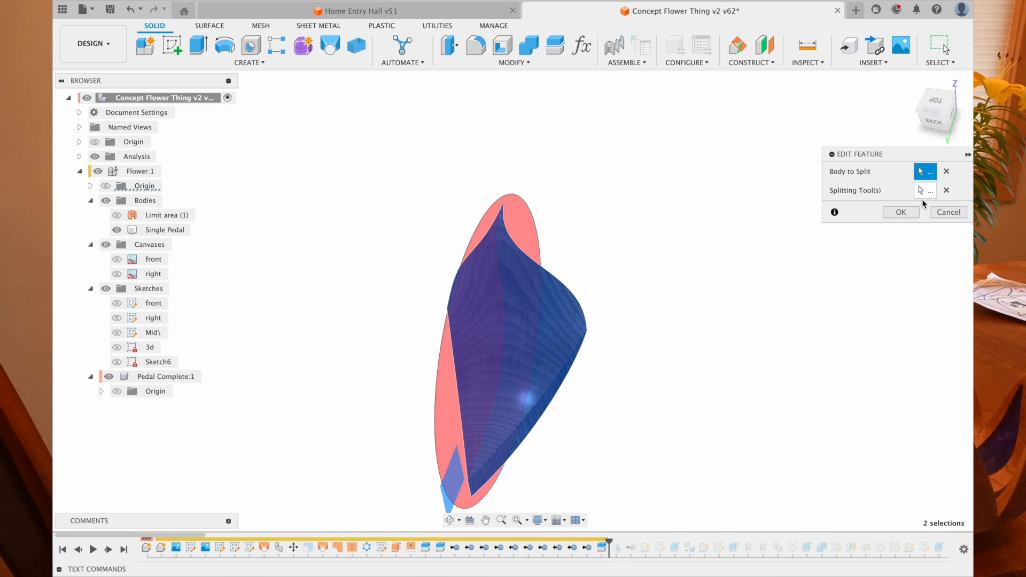
scroll(417, 370, "down", 10, "shift")
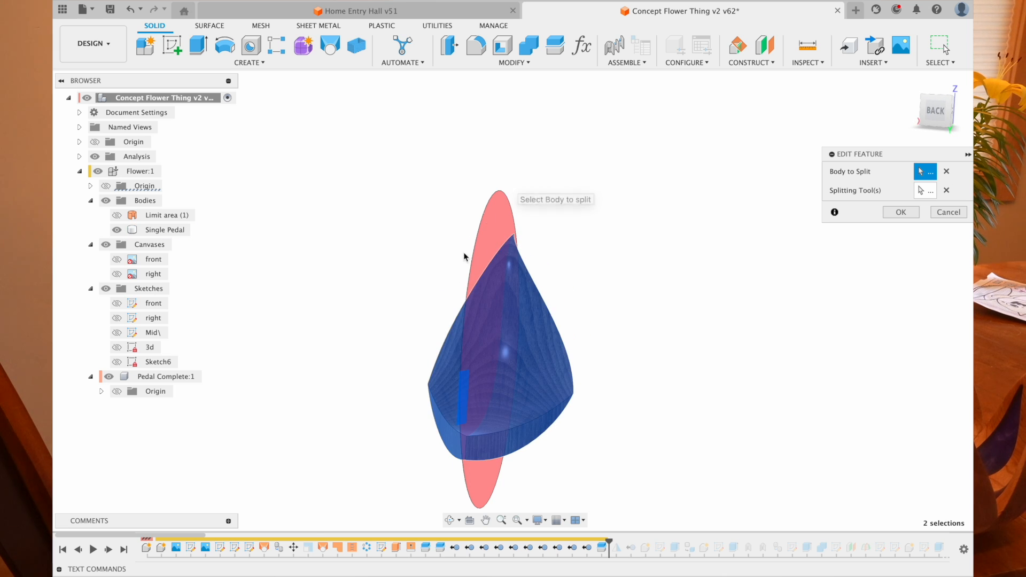
scroll(503, 266, "right", 10, "shift")
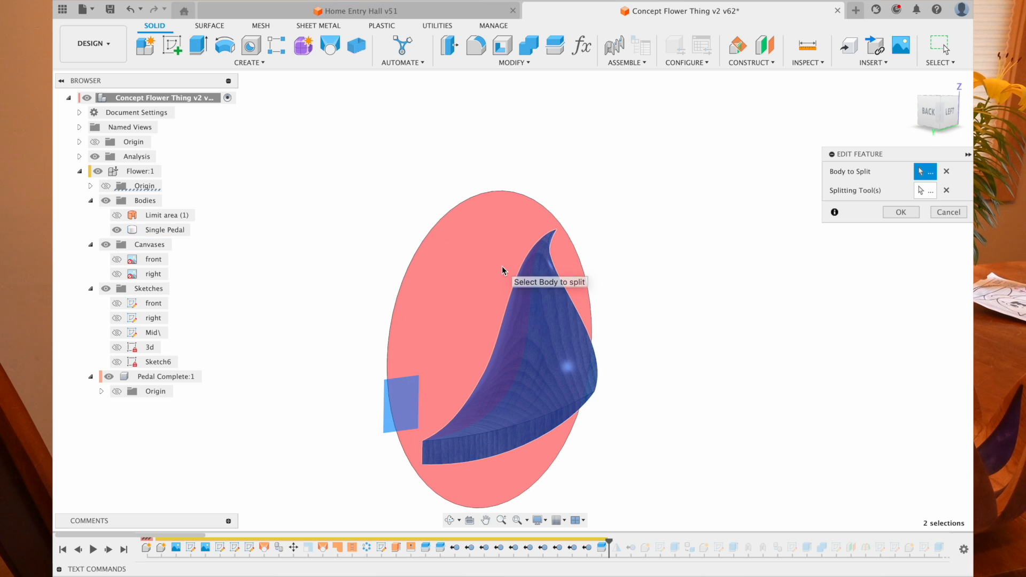
left_click(949, 112)
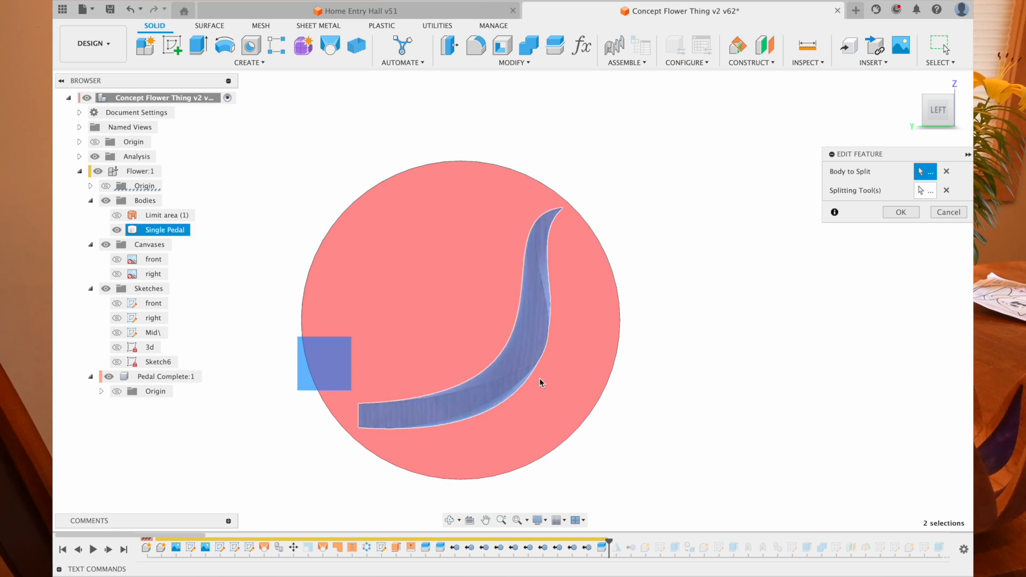
scroll(679, 376, "up", 5, "shift")
scroll(679, 375, "left", 3, "shift")
left_click(921, 189)
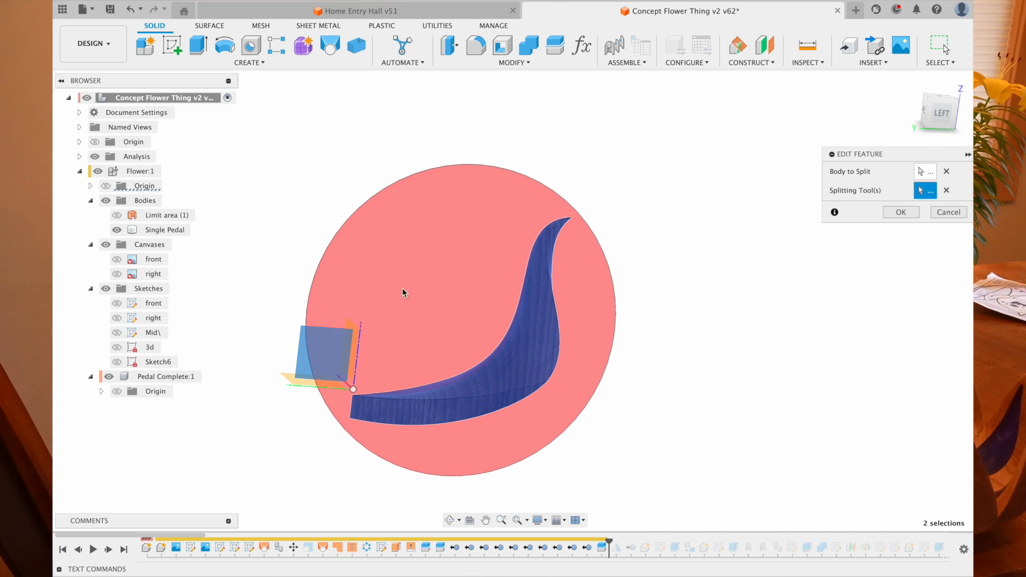
left_click(949, 213)
- Advance the design history through Mirror1 and the removal of the half body, and select both features to identify them
middle_click_drag(639, 360, 640, 360, "shift")
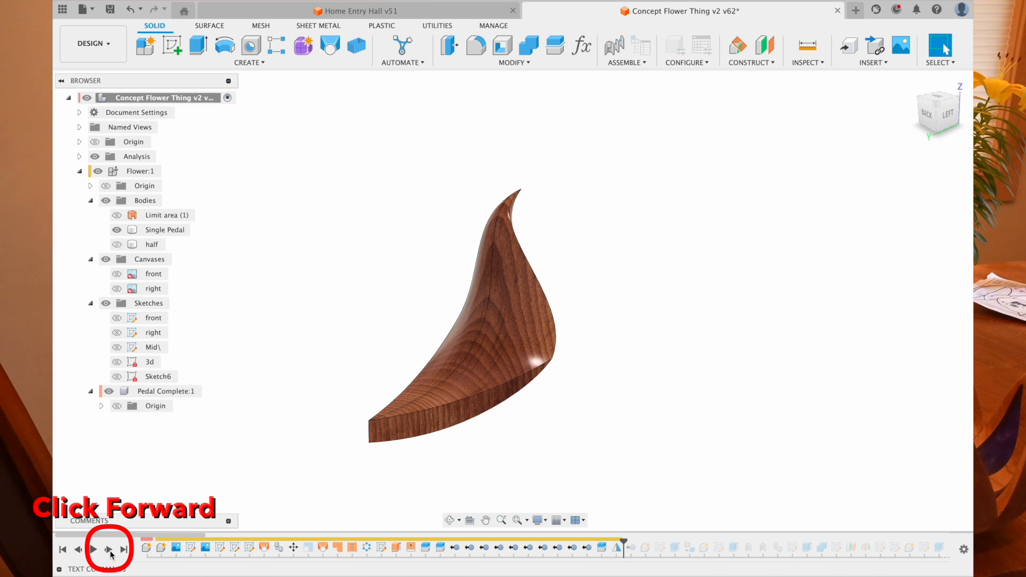
middle_click_drag(534, 368, 526, 368, "shift")
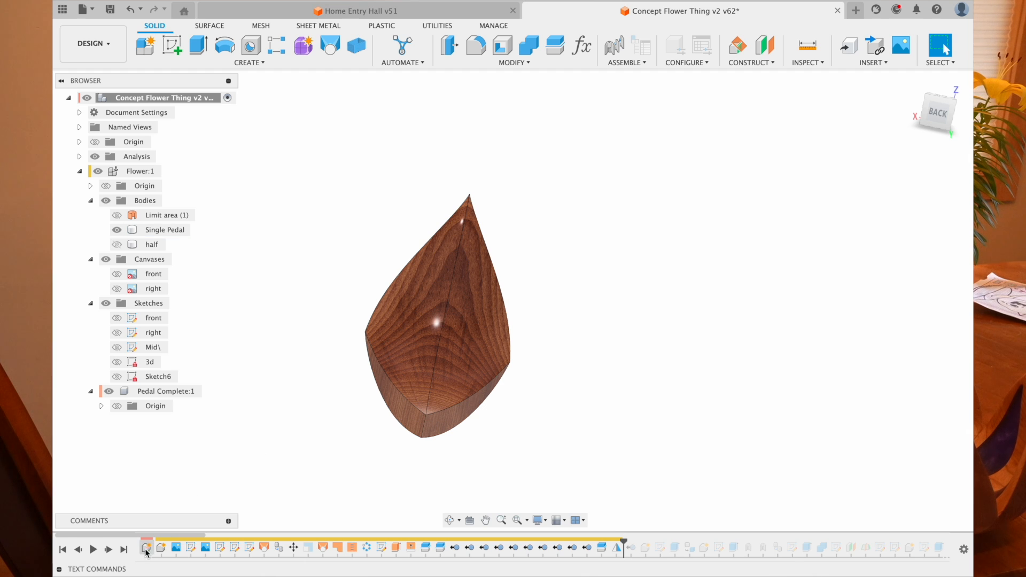
left_click(112, 551)
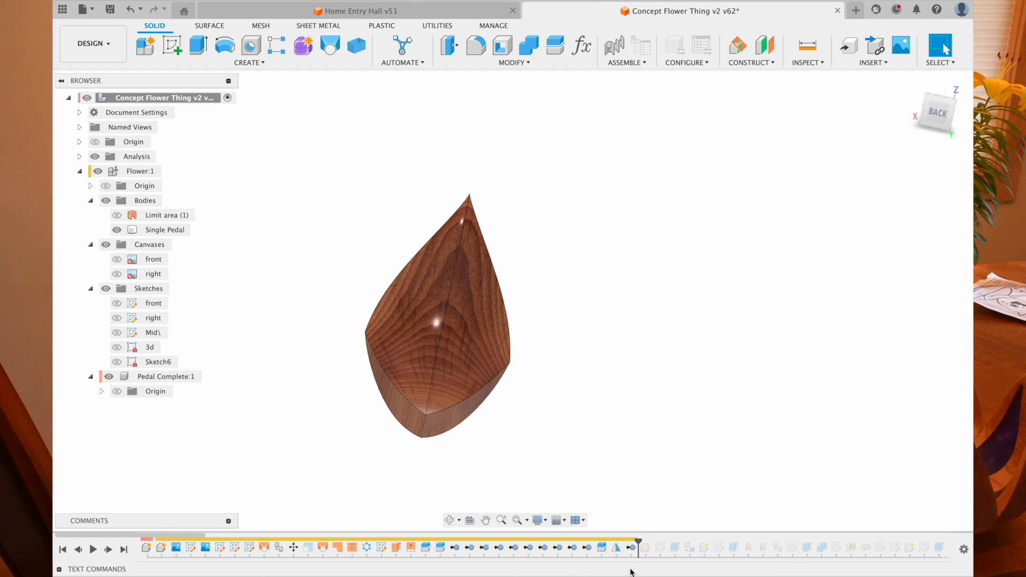
left_click(632, 548)
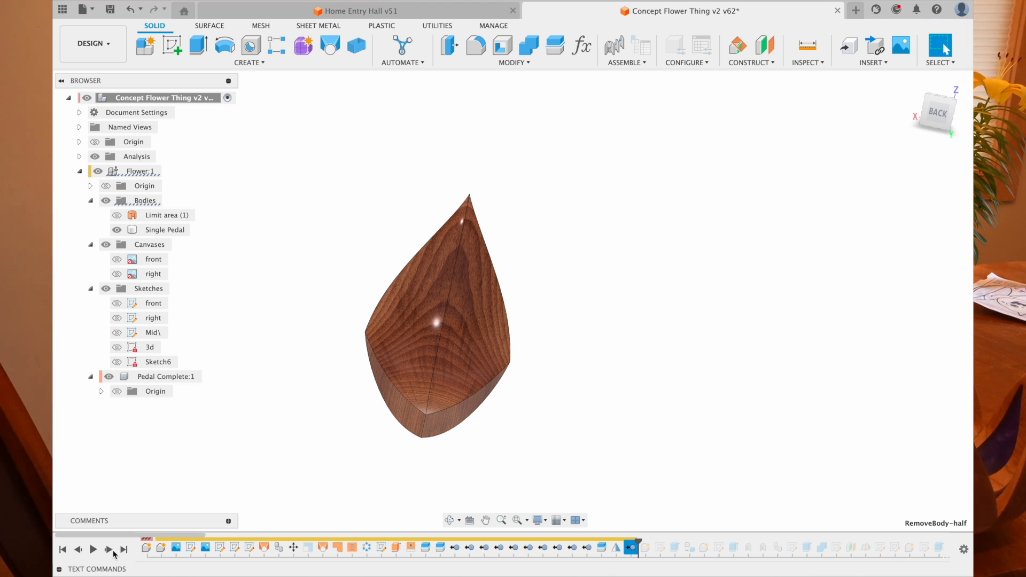
left_click(616, 549)
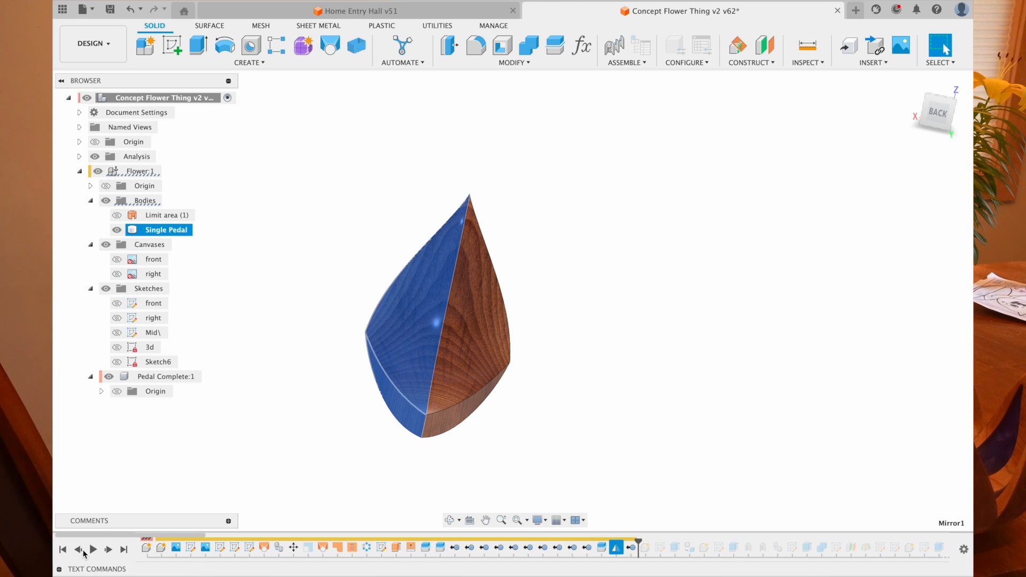
- Step the design history back before the half body's removal, and advance it through that removal and the Stock component's creation
left_click(80, 550)
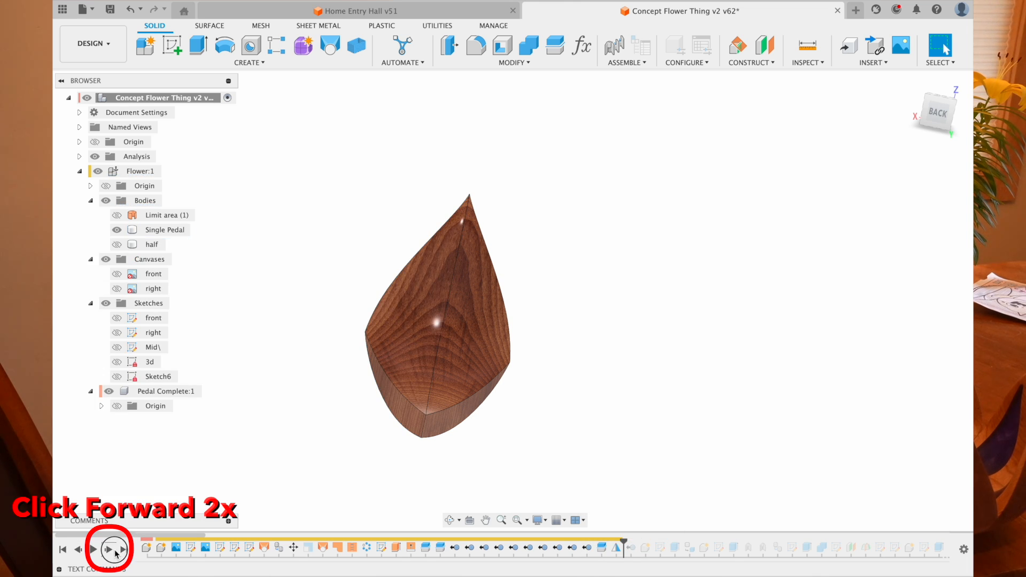
left_click(114, 551)
left_click(114, 551)
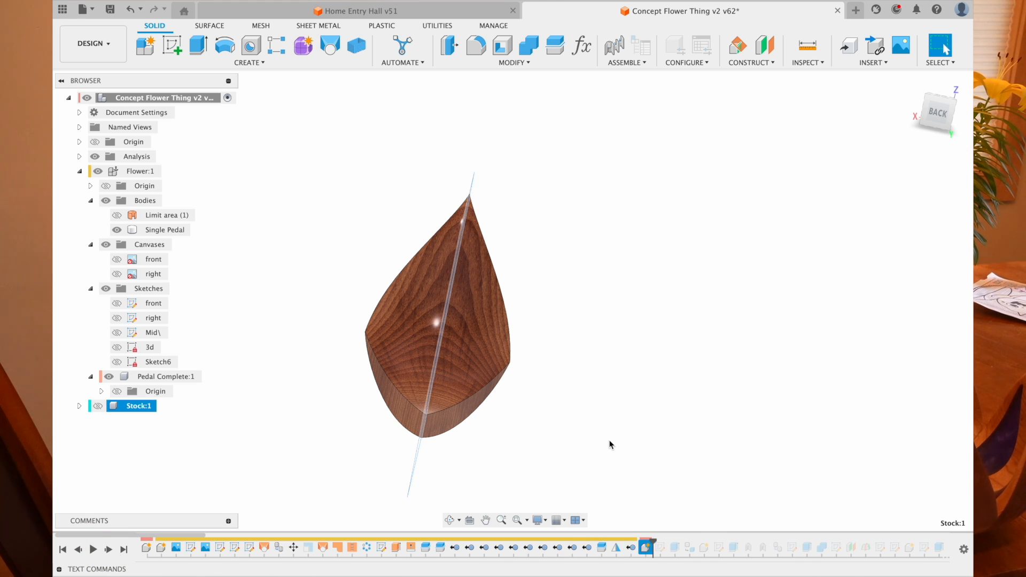
- Examine the mirrored single petal from both sides, from its tip, and from underneath
scroll(566, 429, "left", 10, "shift")
scroll(566, 429, "right", 10, "shift")
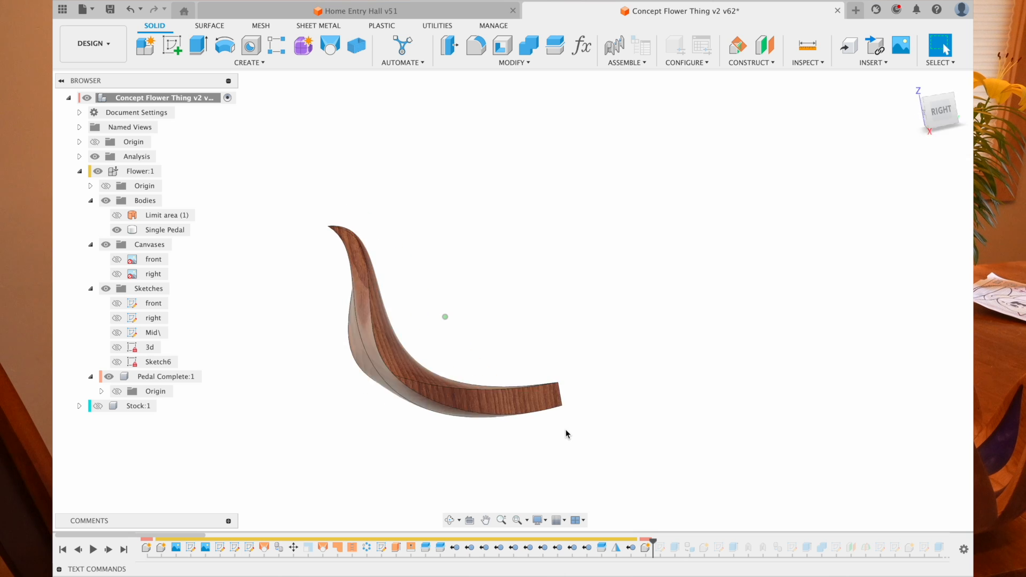
scroll(565, 429, "left", 15, "shift")
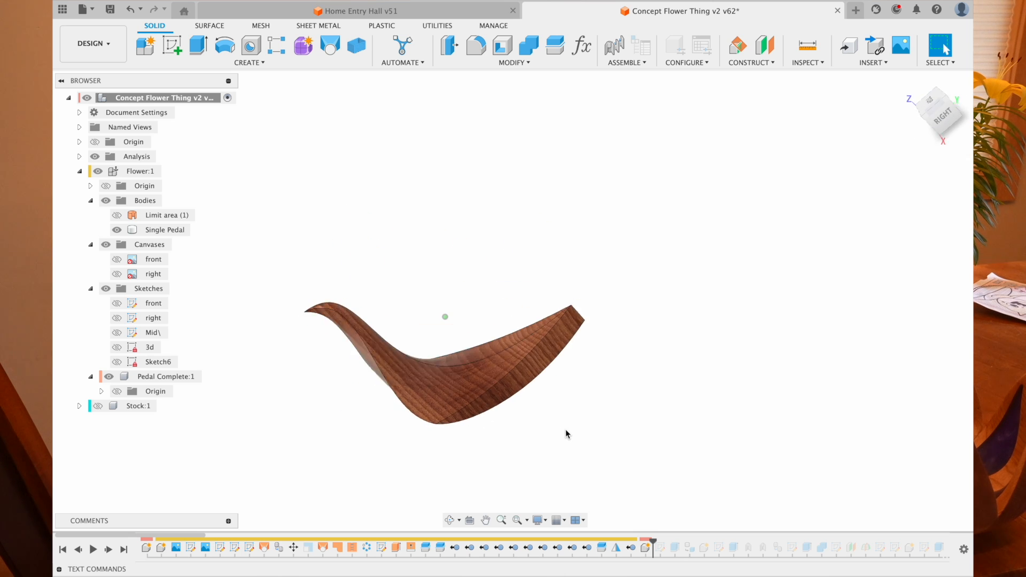
scroll(566, 428, "down", 15, "shift")
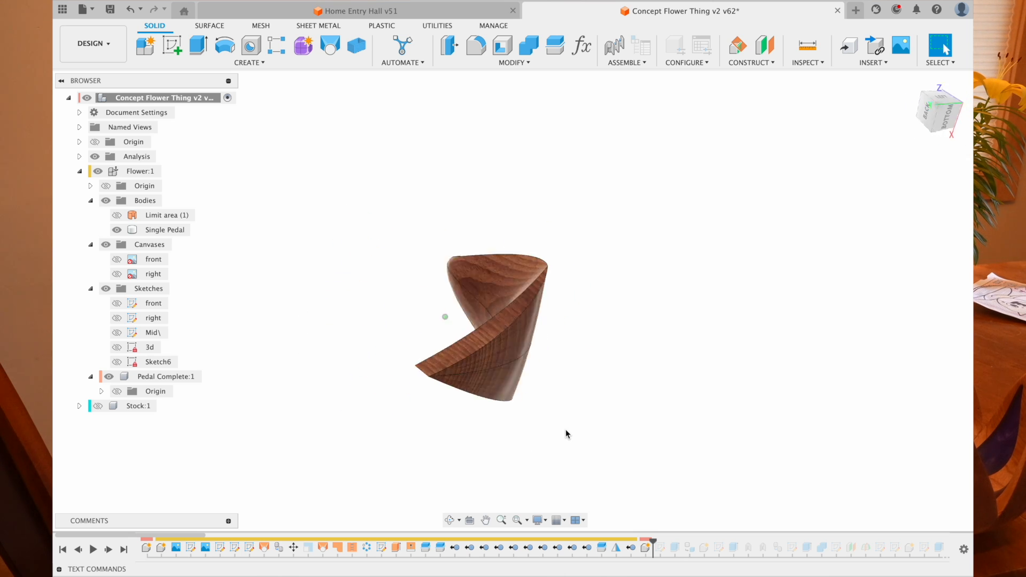
scroll(566, 428, "down", 15, "shift")
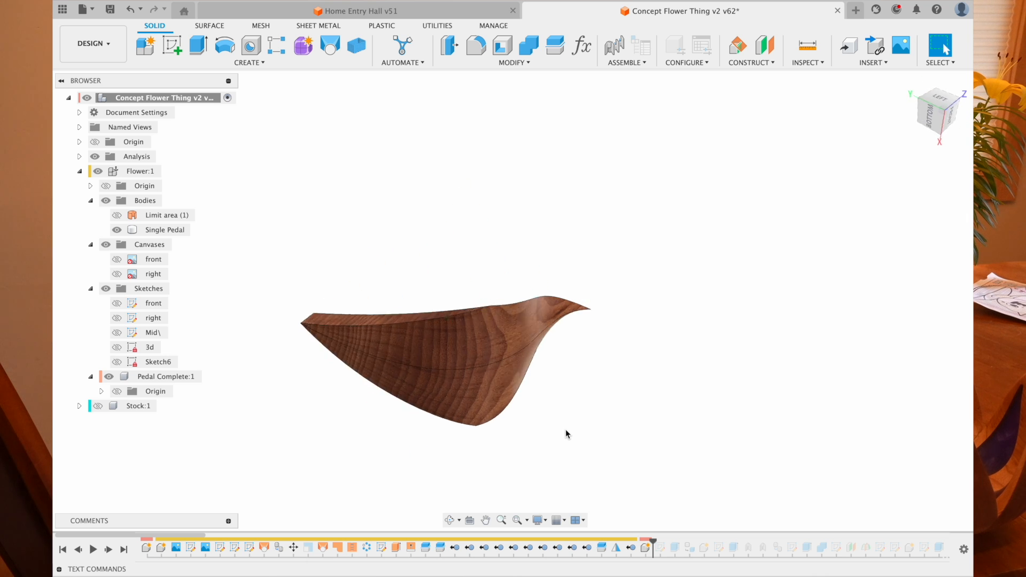
scroll(566, 434, "down", 15, "shift")
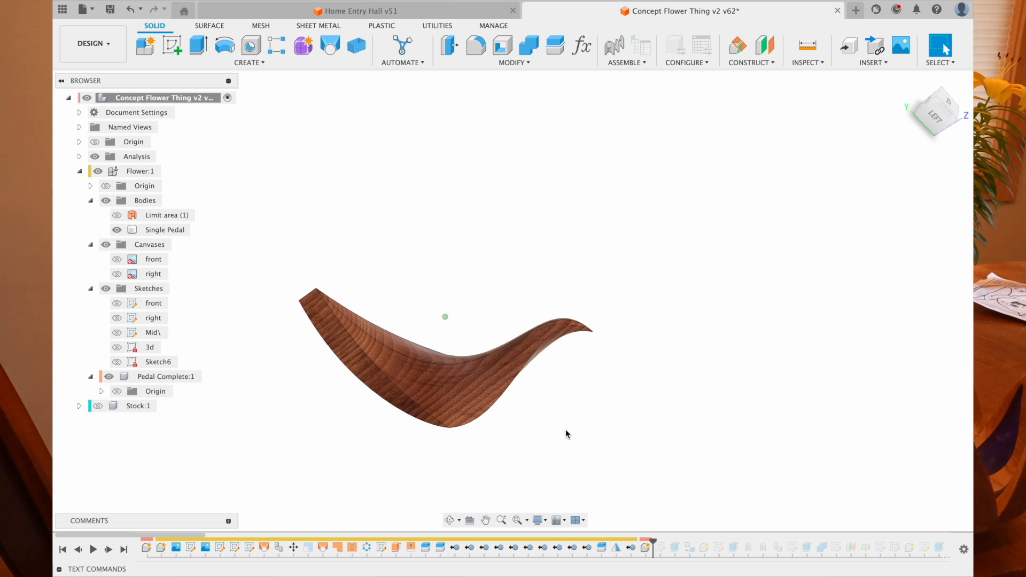
- Show the Stock component, advance the design history through its first sketch, and make Sketch1 visible around the petal
left_click(97, 409)
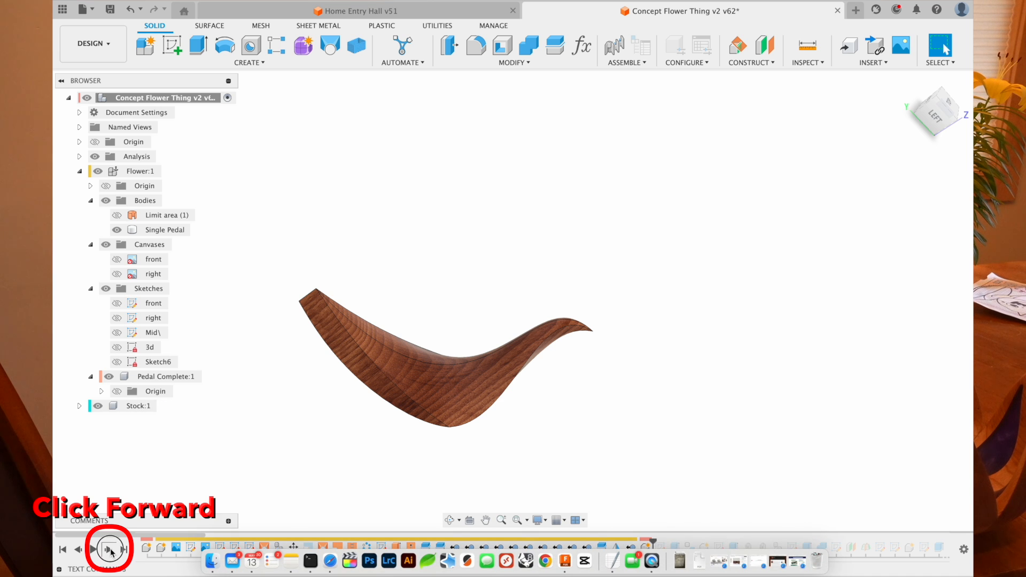
left_click(108, 550)
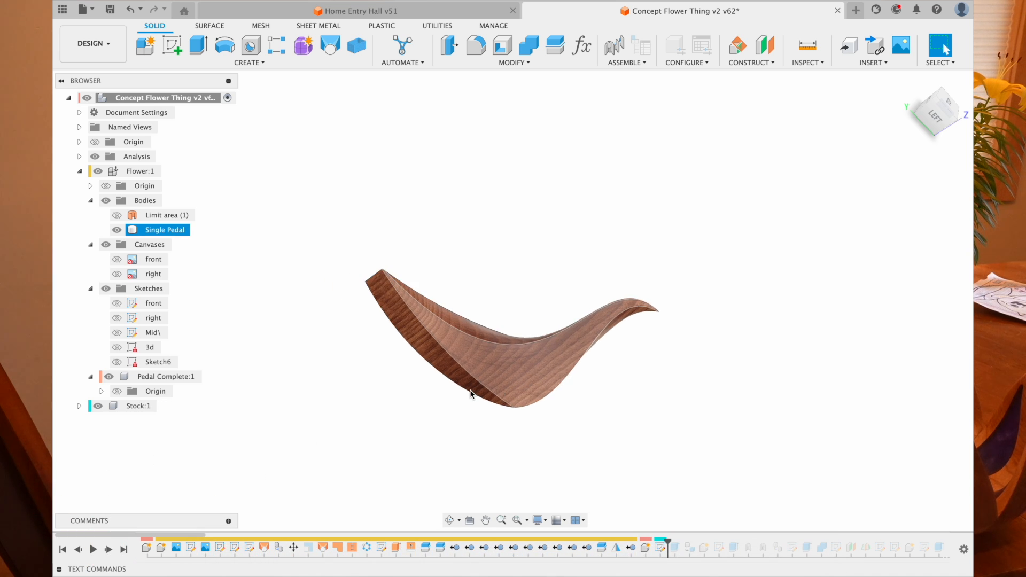
scroll(470, 390, "left", 5, "shift")
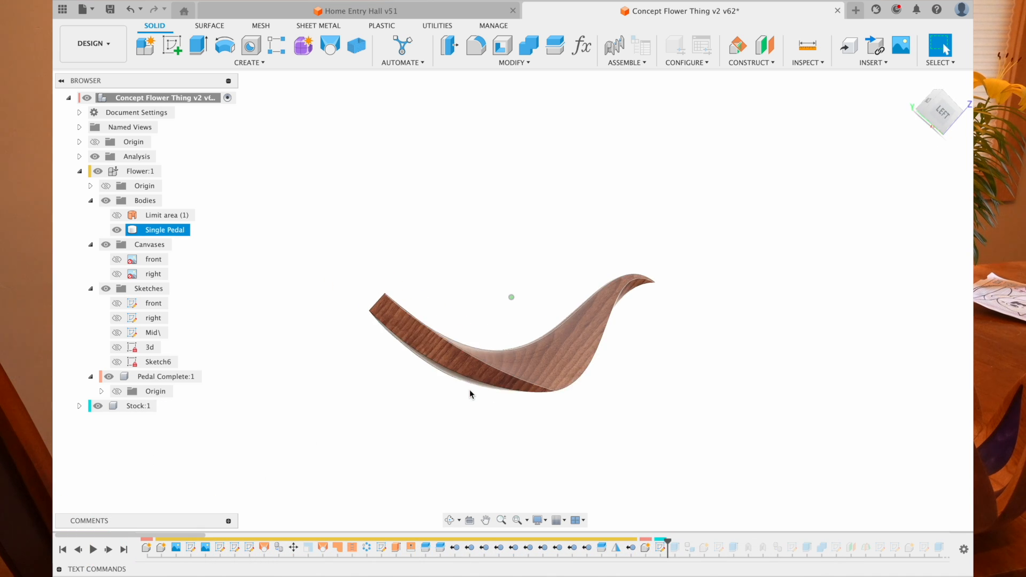
left_click(79, 406)
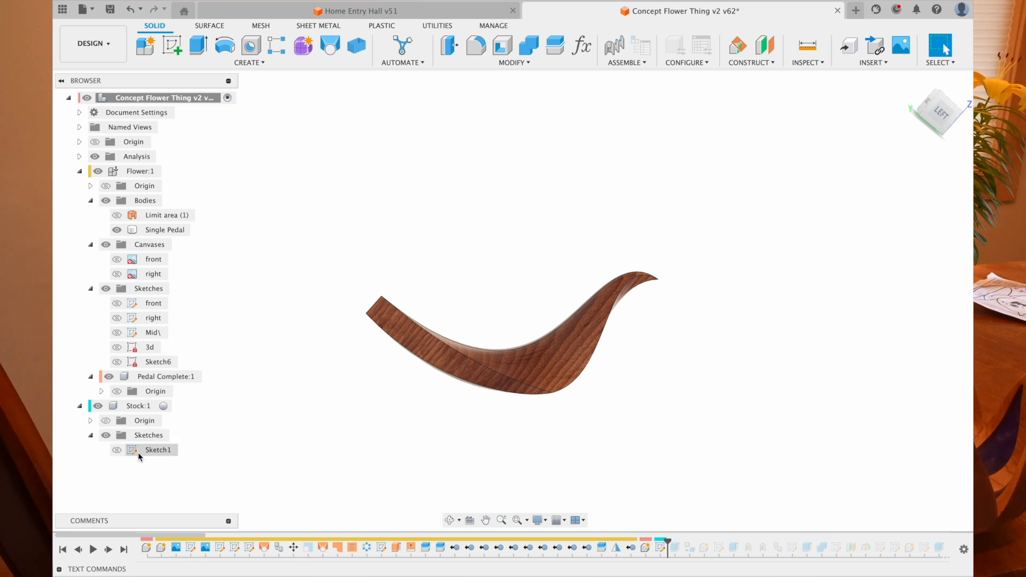
left_click(117, 450)
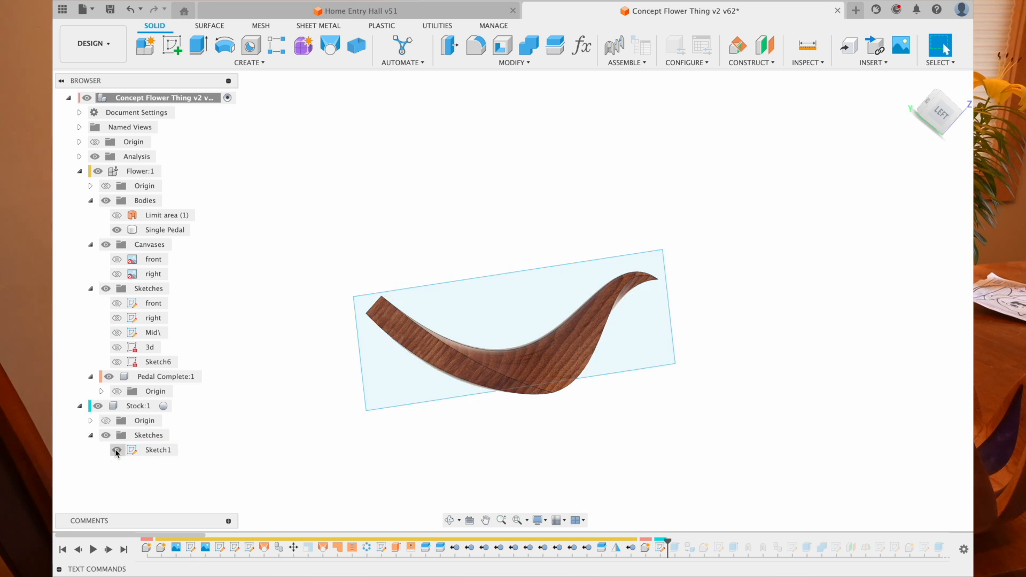
- Open the Stock component's Sketch1, review the dimensioned rectangle around the petal from the left view, and close it unchanged
double_click(139, 451)
left_click(936, 123)
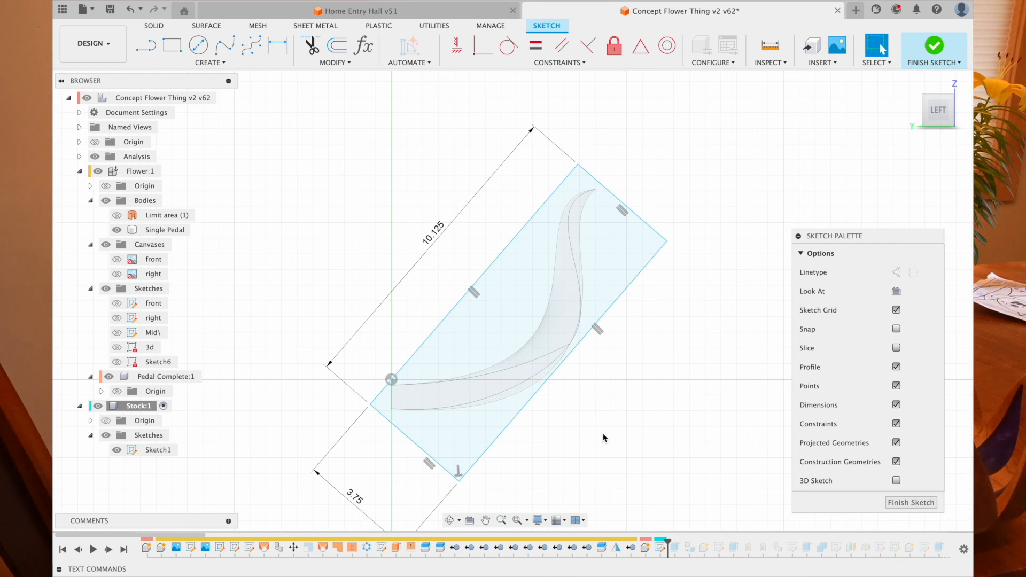
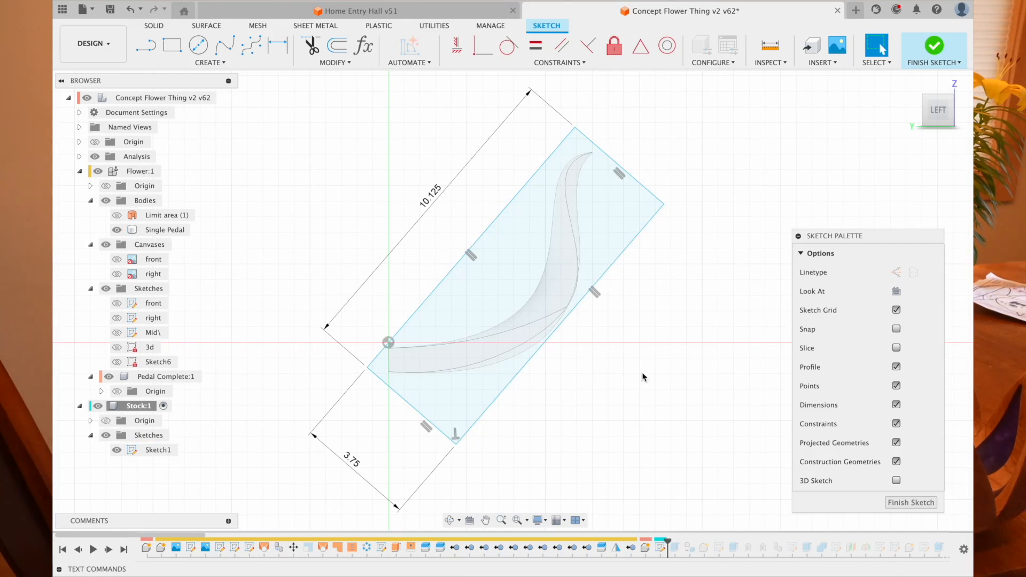
left_click(923, 504)
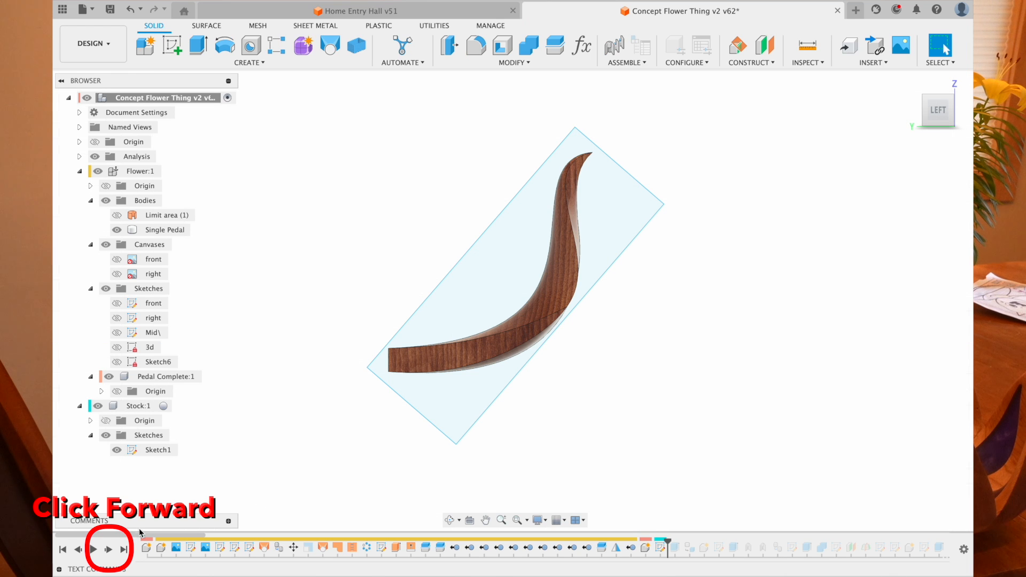
- Advance the design history through the extrusion of the stock rectangle, and examine the block around the petal from the back
left_click(108, 549)
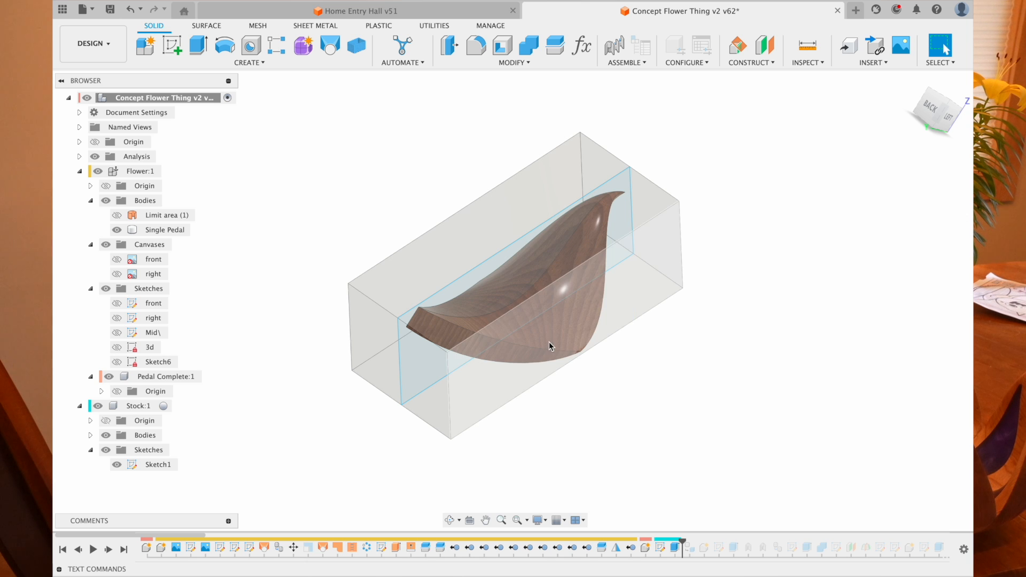
left_click(934, 114)
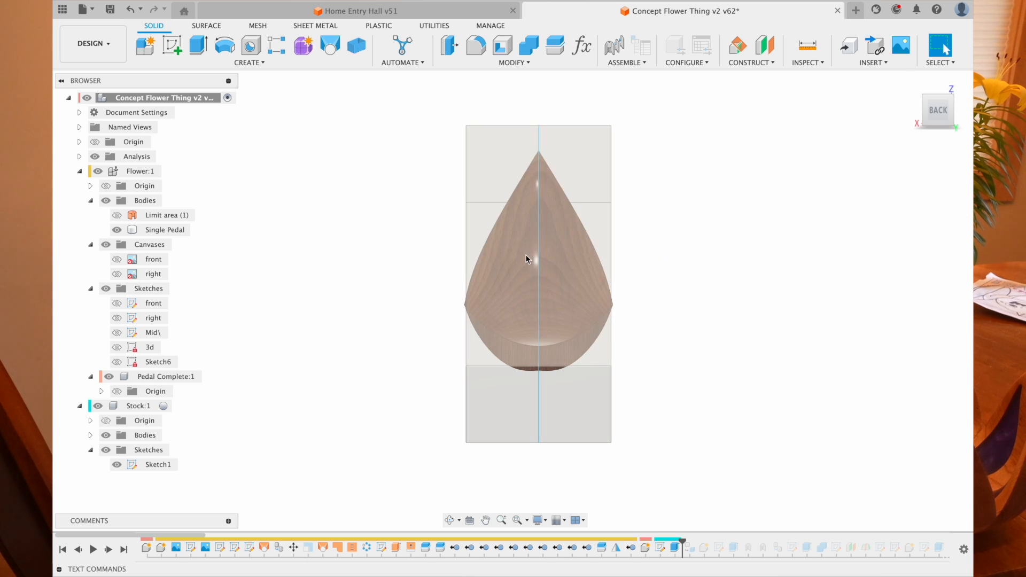
middle_click_drag(586, 336, 626, 318, "shift")
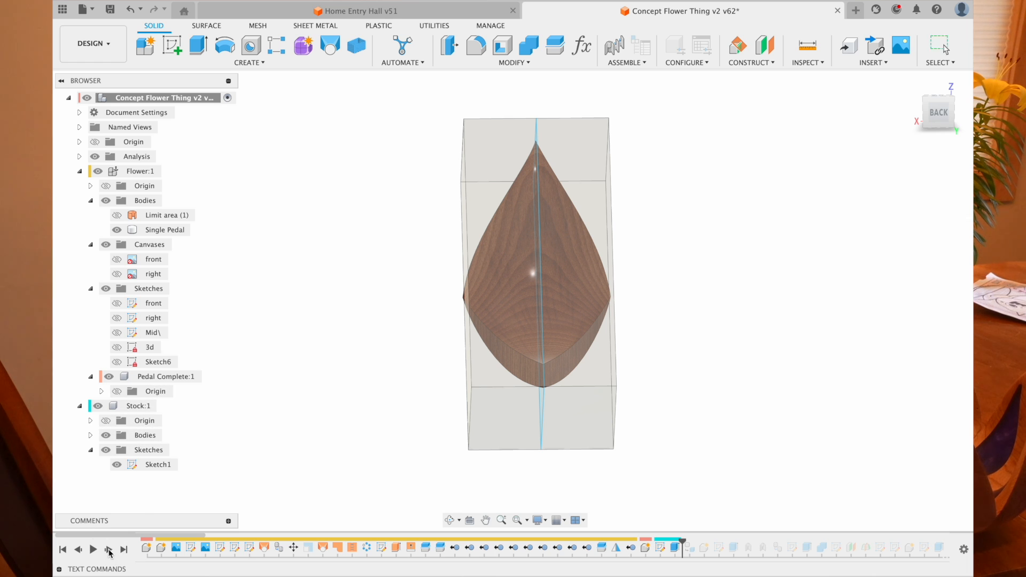
- Advance the design history through the petal body's conversion to a component, select that feature to identify it, and step back before it
left_click(109, 550)
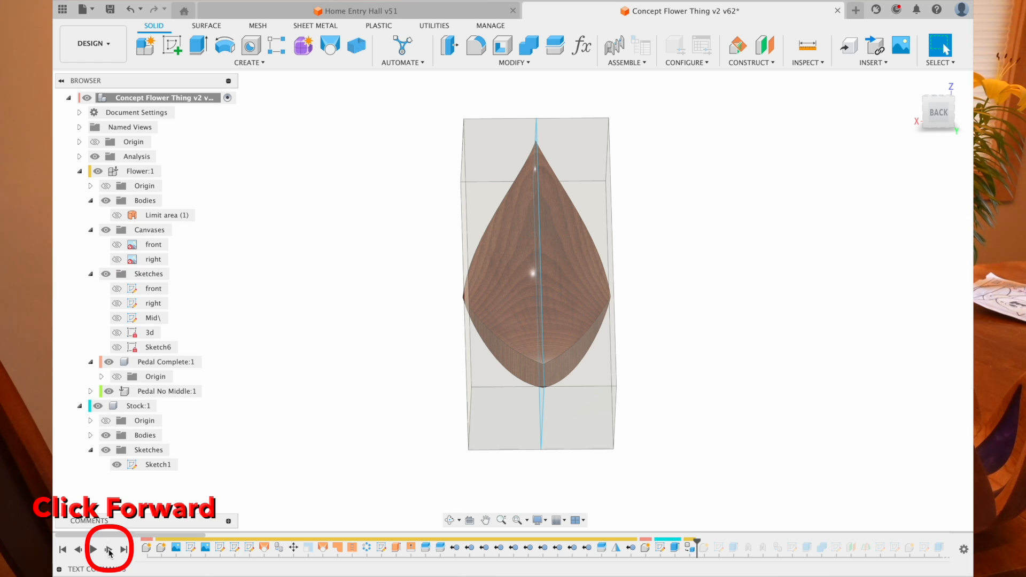
left_click(690, 554)
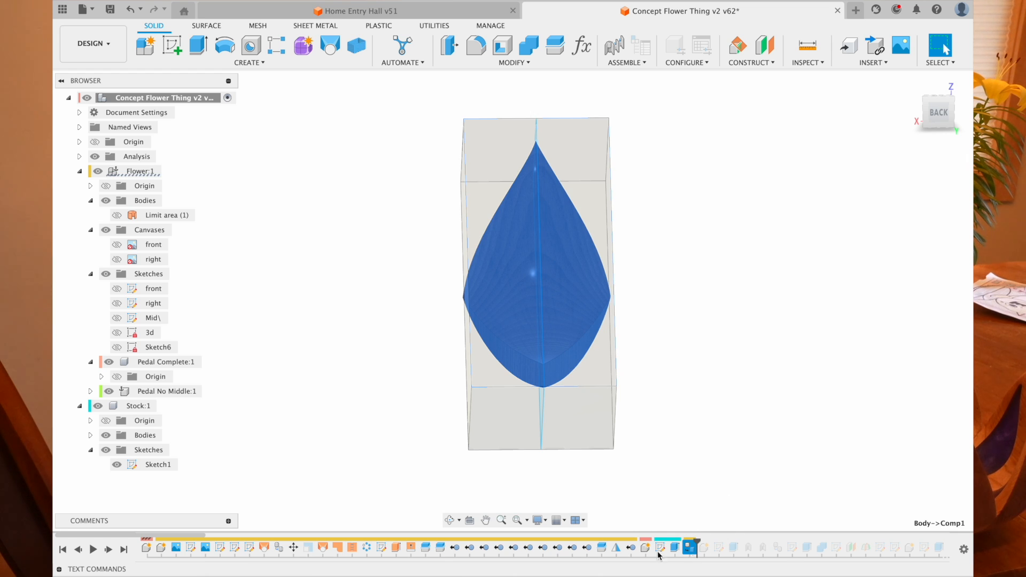
left_click(77, 554)
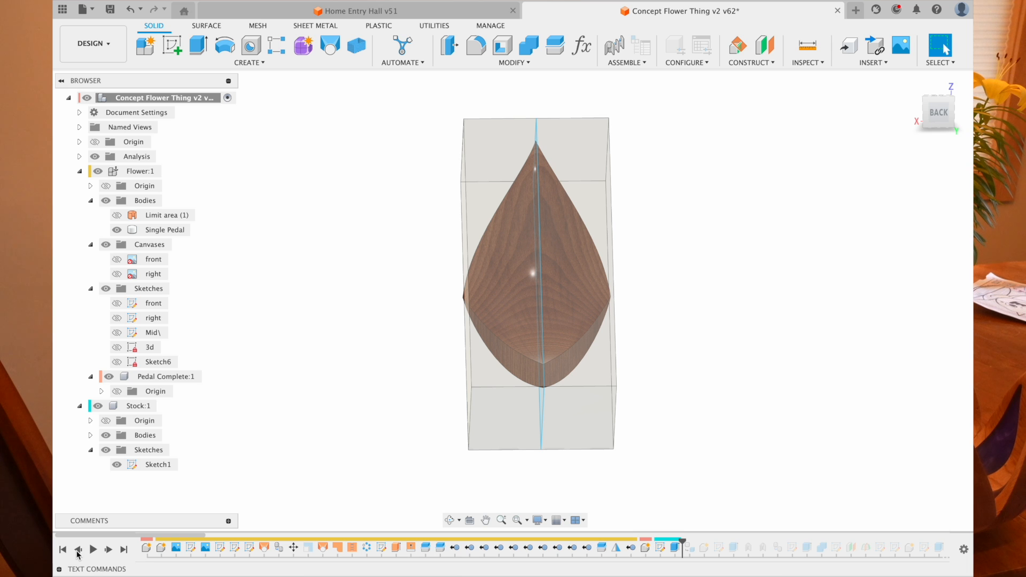
- Locate the Create Components from Bodies command for the Single Pedal body, and dismiss it without running it
left_click(171, 230)
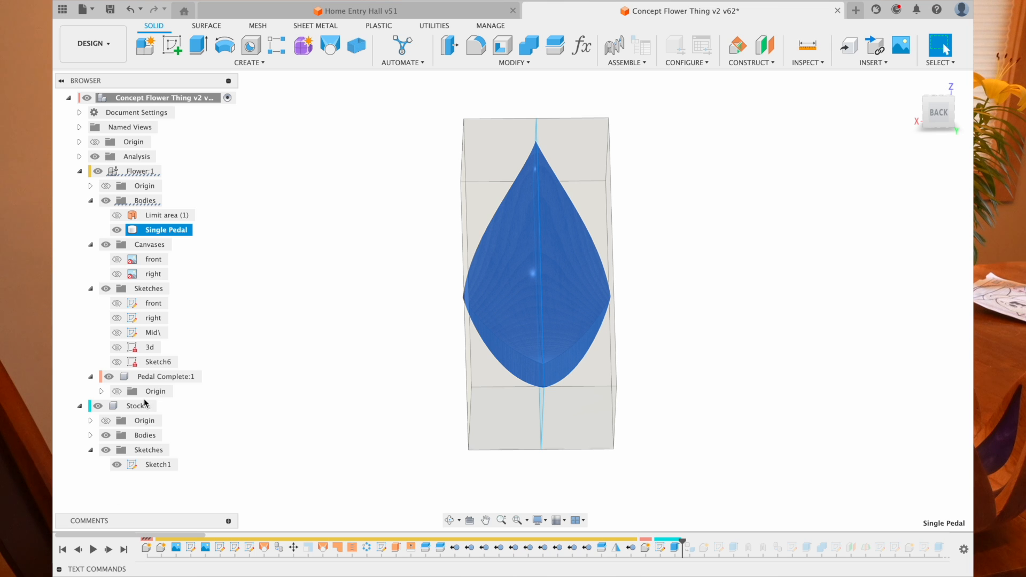
right_click(169, 234)
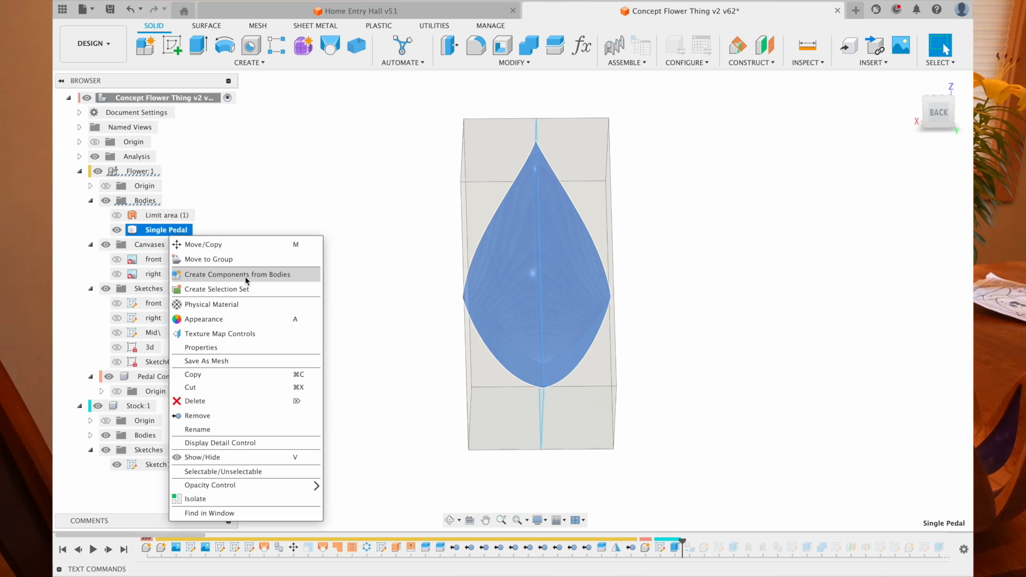
left_click(415, 300)
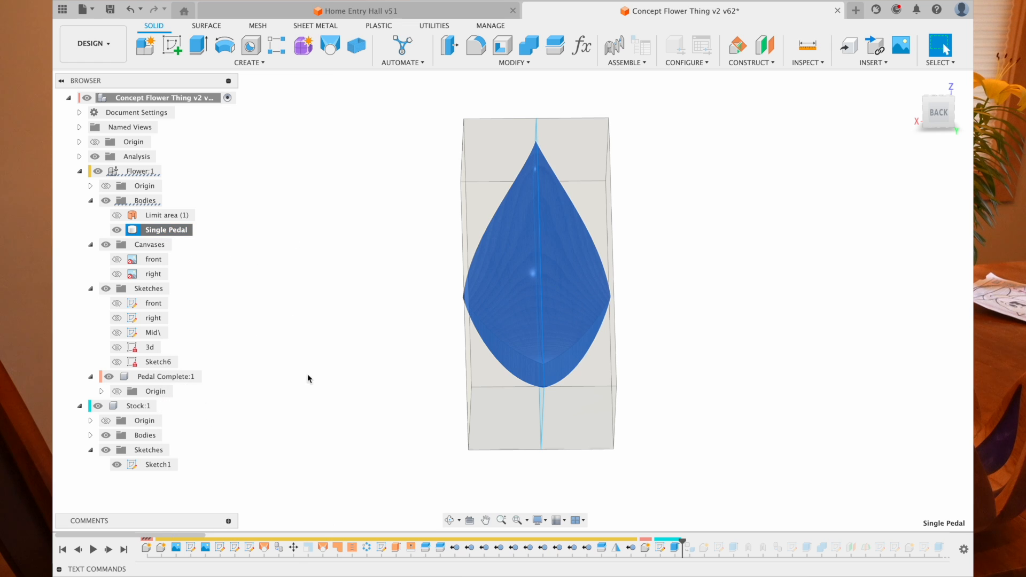
- Advance the design history through the body-to-component conversion, and expand Pedal No Middle to identify its Single Pedal body
left_click(110, 550)
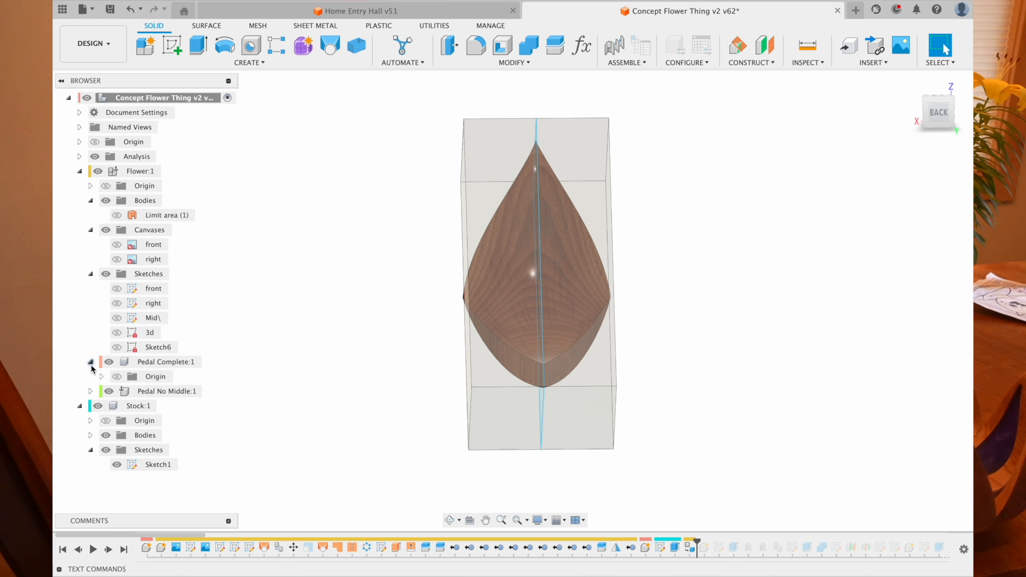
left_click(91, 391)
left_click(155, 391)
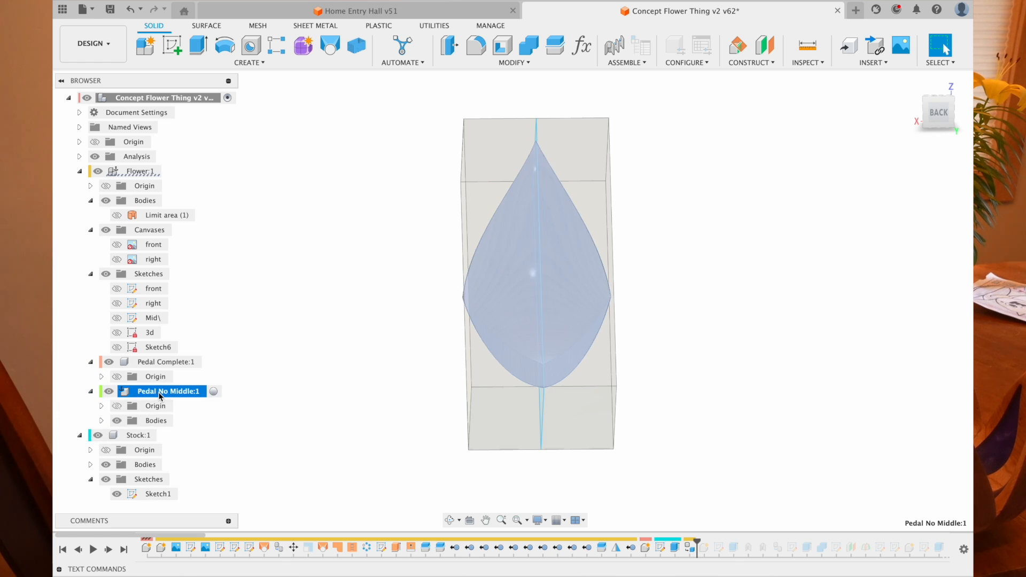
left_click(101, 421)
left_click(174, 435)
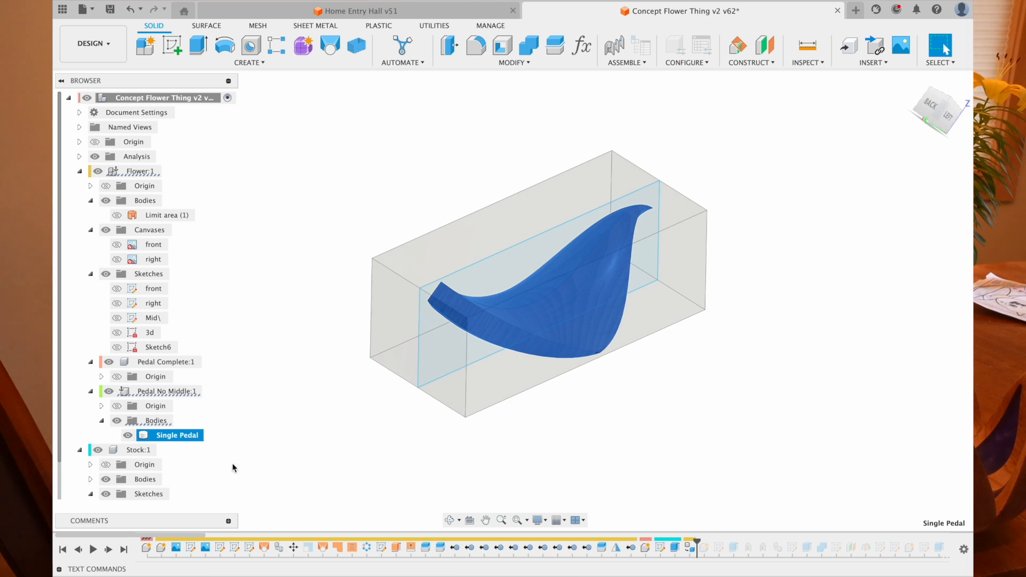
left_click(489, 465)
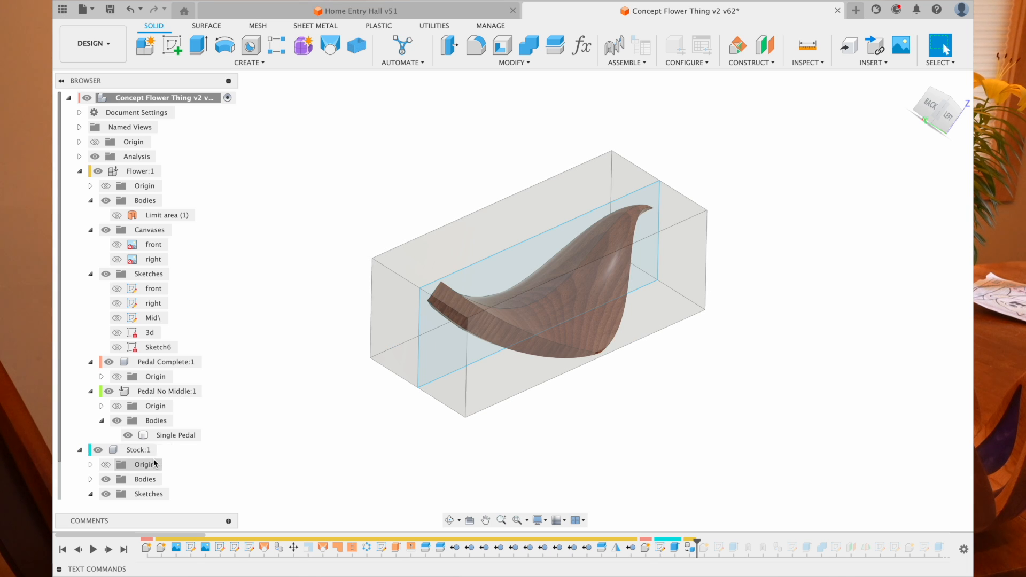
- Expand the Stock component's bodies, and review the opacity options for the component and its Body2 without changing them
scroll(93, 457, "down", 1)
left_click(91, 464)
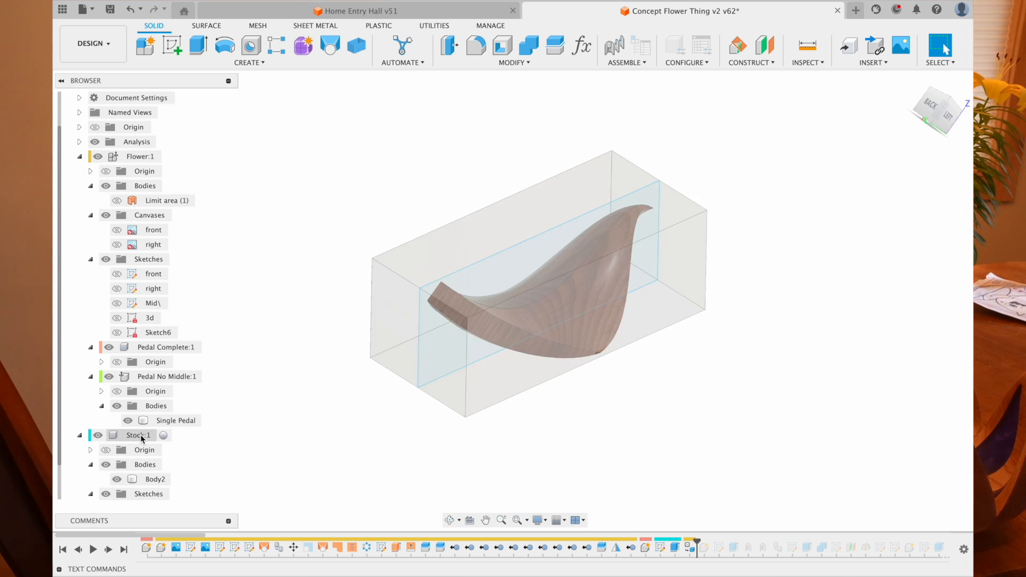
right_click(141, 437)
mouse_move(194, 399)
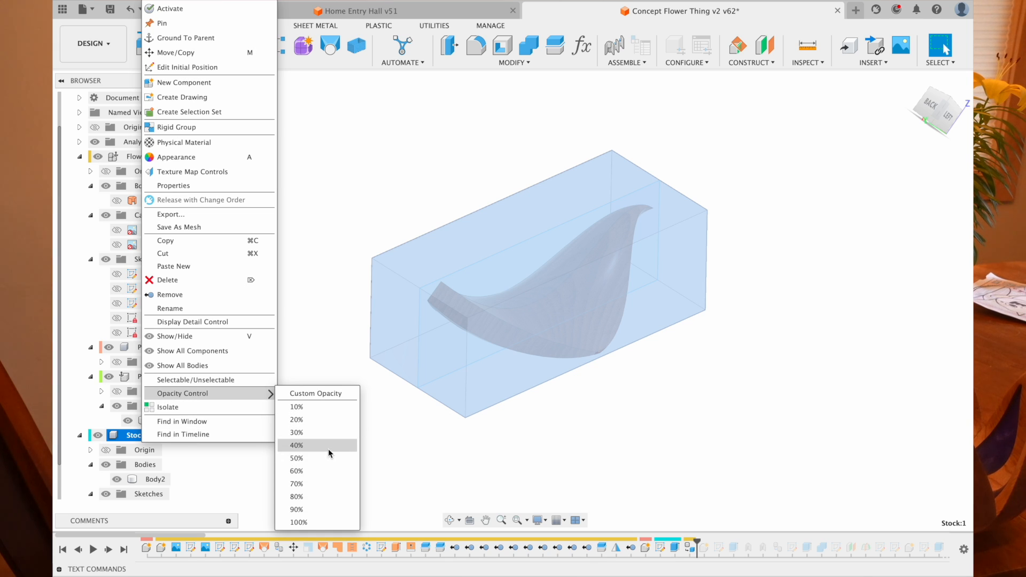
left_click(418, 489)
left_click(155, 479)
right_click(155, 479)
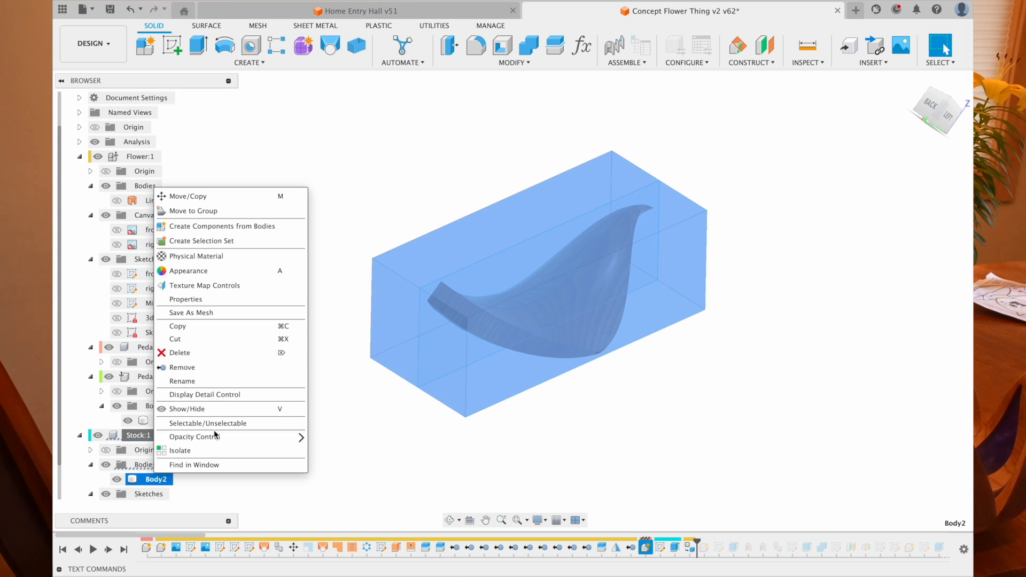
mouse_move(213, 432)
left_click(380, 462)
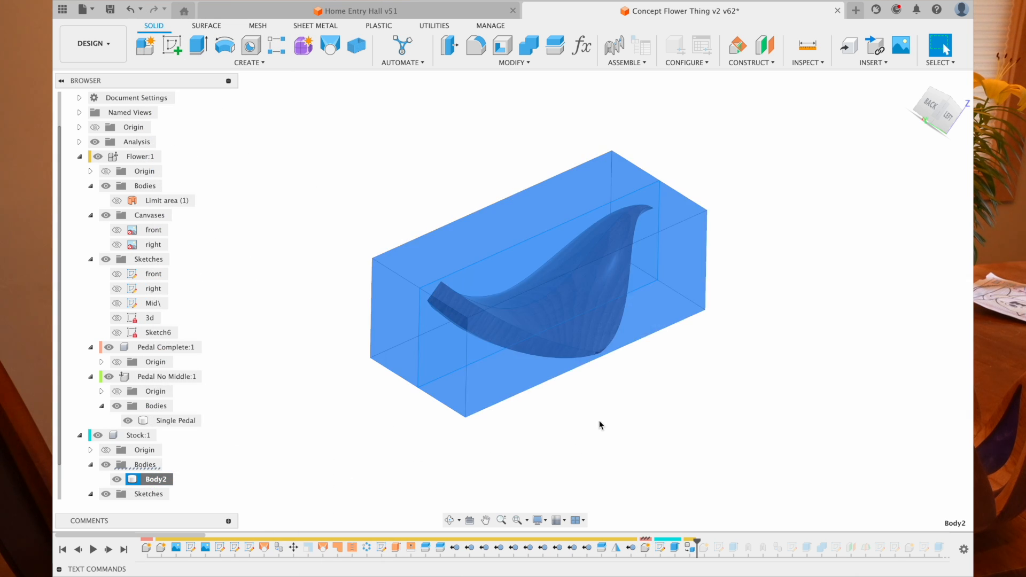
- Hide the Stock component's sketches, and advance the design history through the creation of the Fixture component
middle_click_drag(542, 318, 526, 317, "shift")
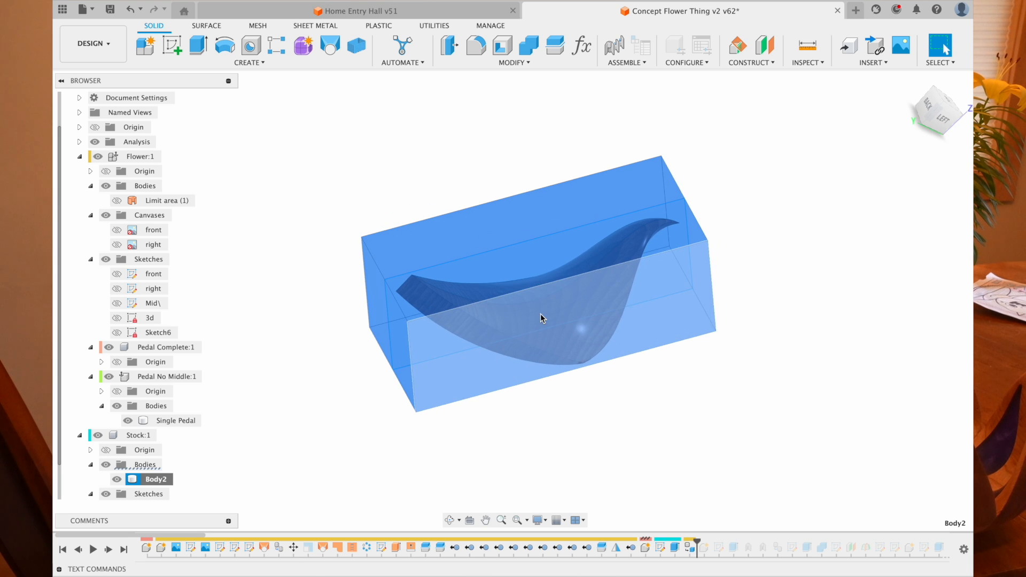
left_click(106, 494)
left_click(484, 415)
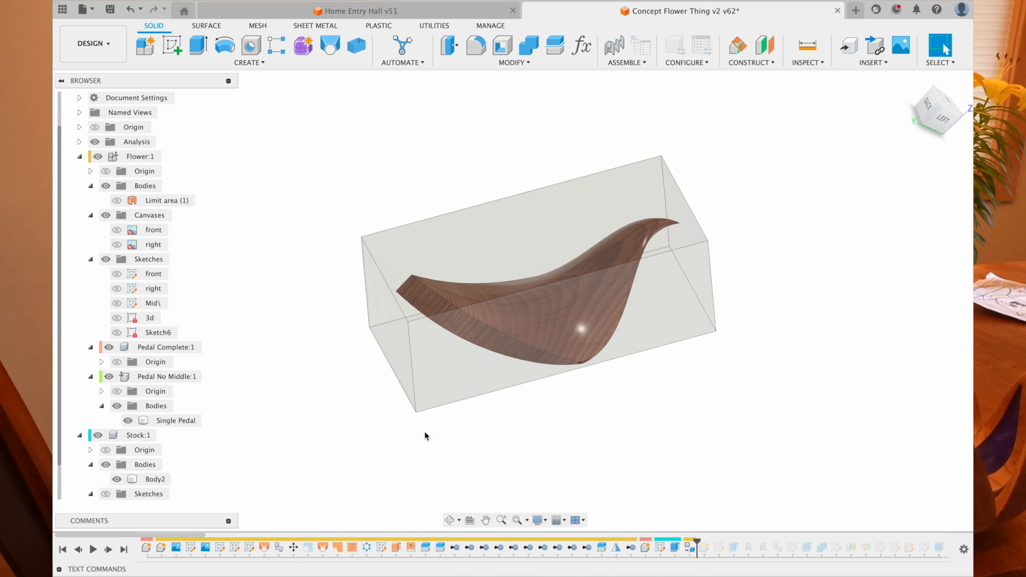
left_click(704, 547)
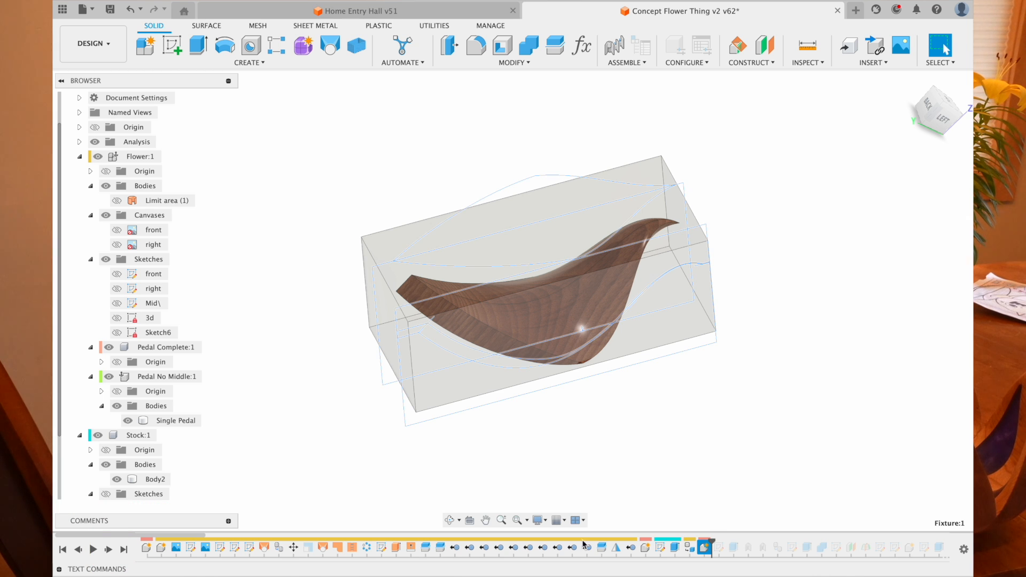
- Locate the Fixture component in the browser, and examine the petal inside the transparent stock block from several angles
scroll(95, 347, "down", 2)
left_click(97, 494)
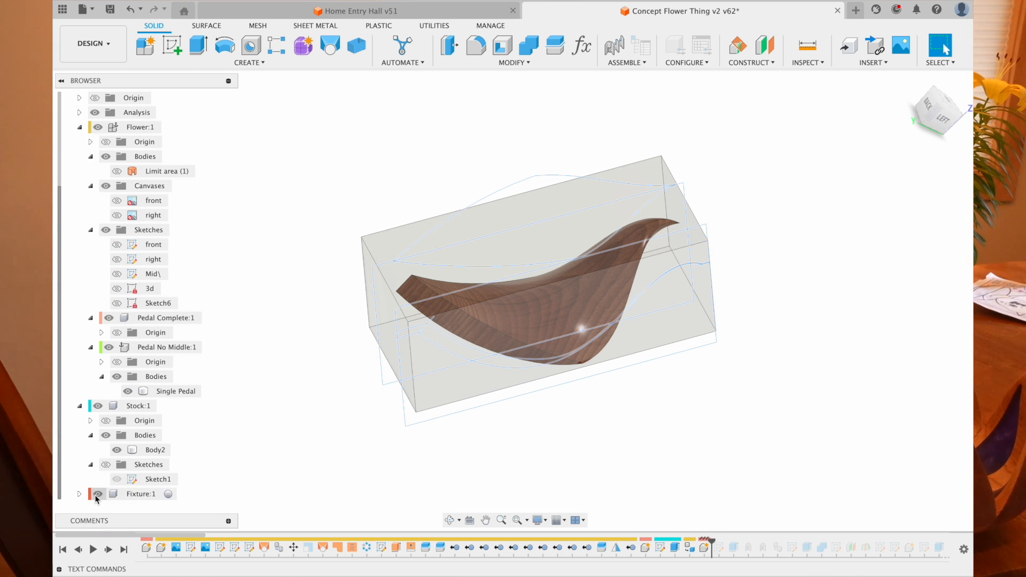
left_click(411, 371)
middle_click_drag(422, 373, 540, 335, "shift")
scroll(540, 335, "right", 5, "shift")
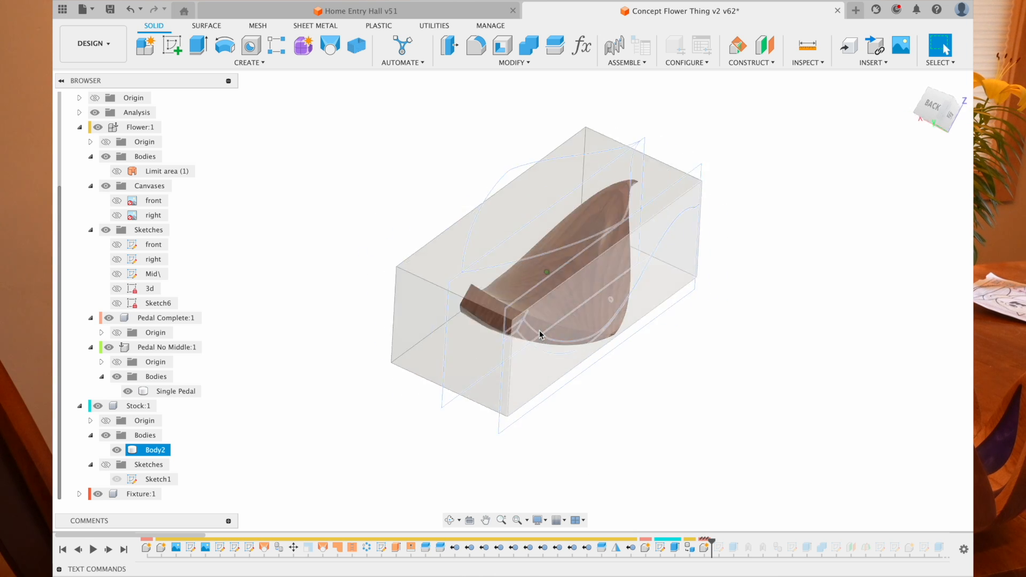
scroll(539, 334, "right", 10, "shift")
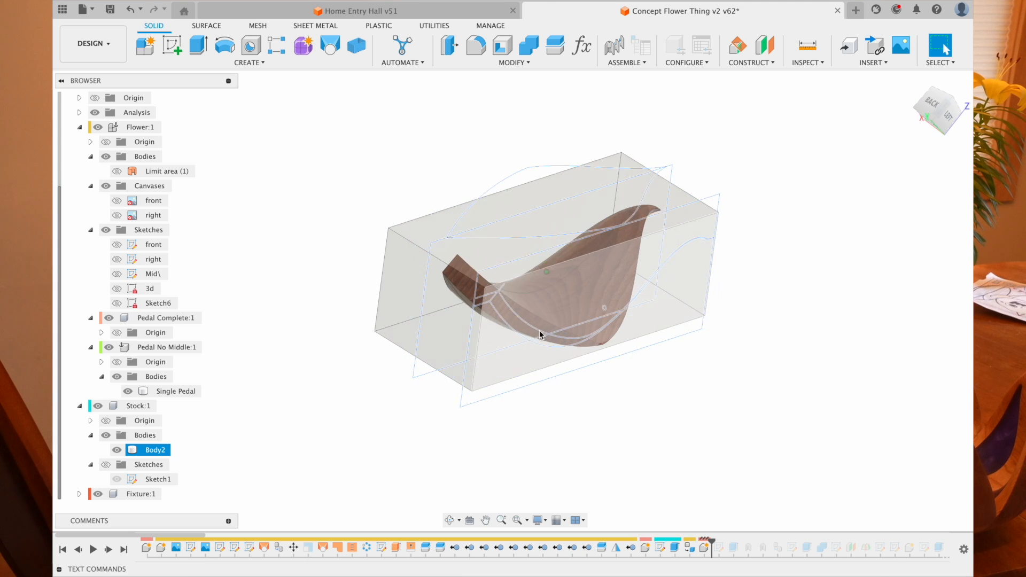
scroll(535, 315, "left", 10, "shift")
left_click(225, 447)
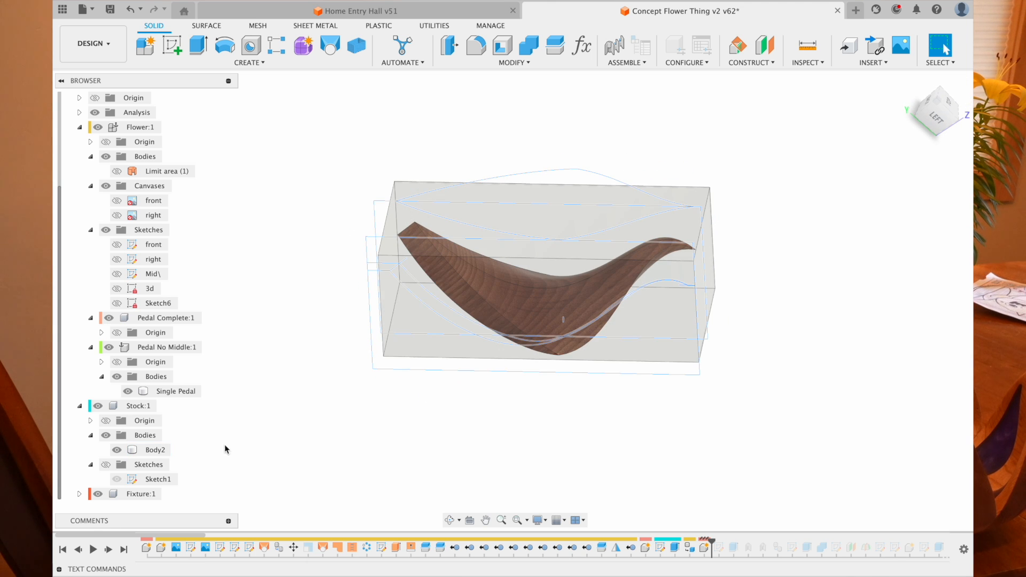
- Advance the design history through the Fixture's sketches, extrusions and joints, ending just before the Center Design sketch
left_click(109, 551)
left_click(109, 550)
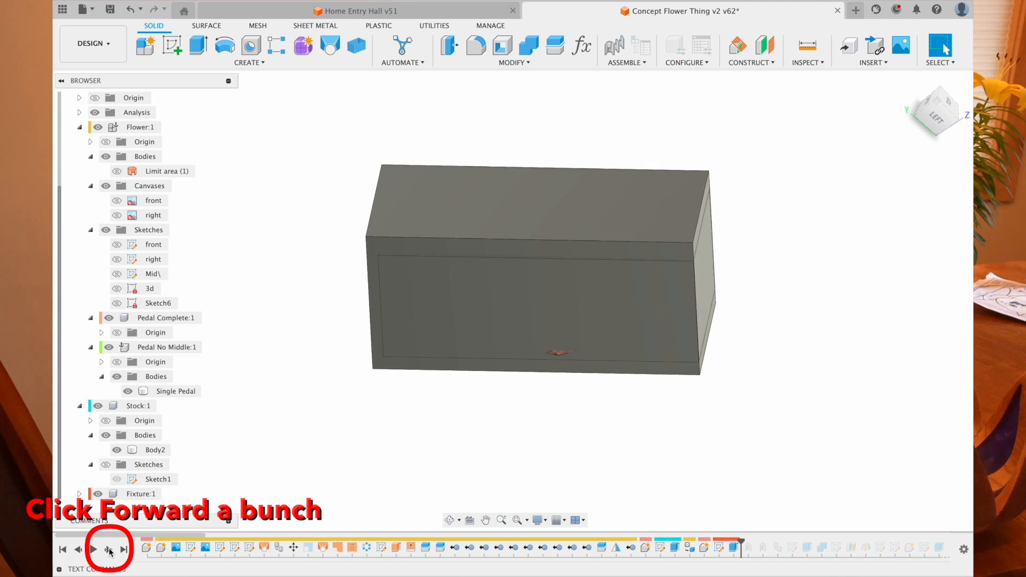
left_click(109, 550)
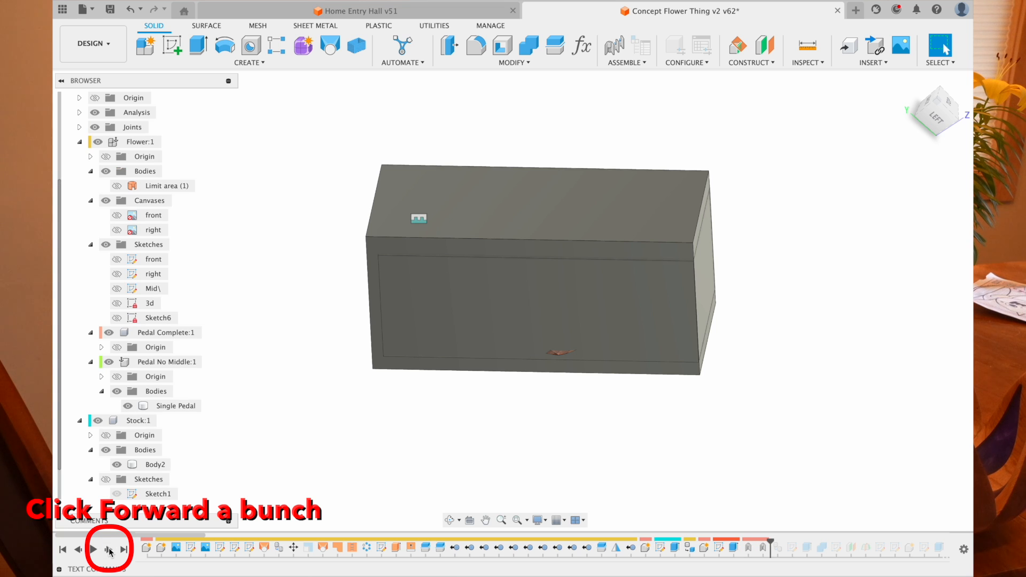
left_click(109, 551)
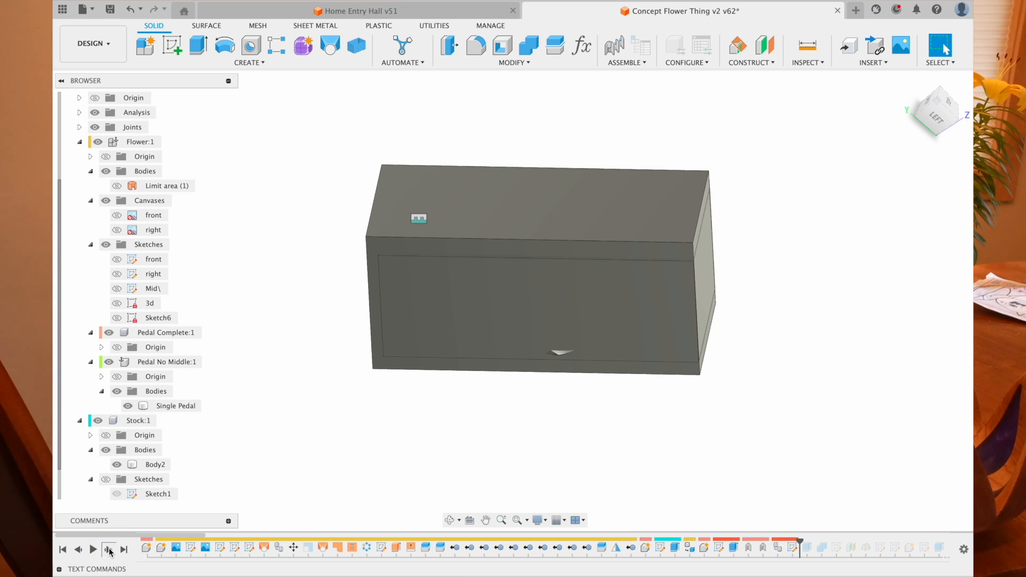
left_click(109, 550)
left_click(109, 551)
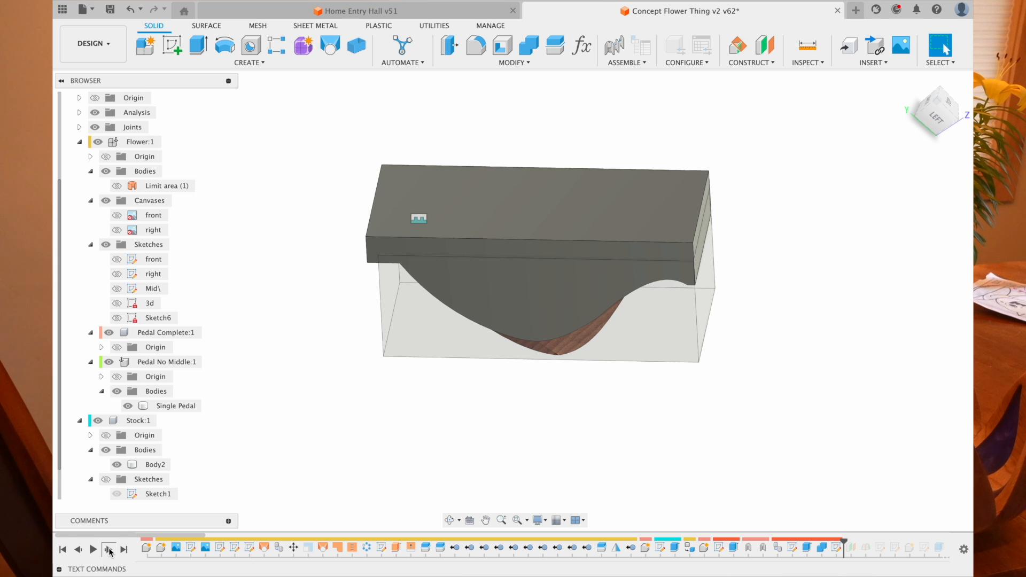
left_click(109, 551)
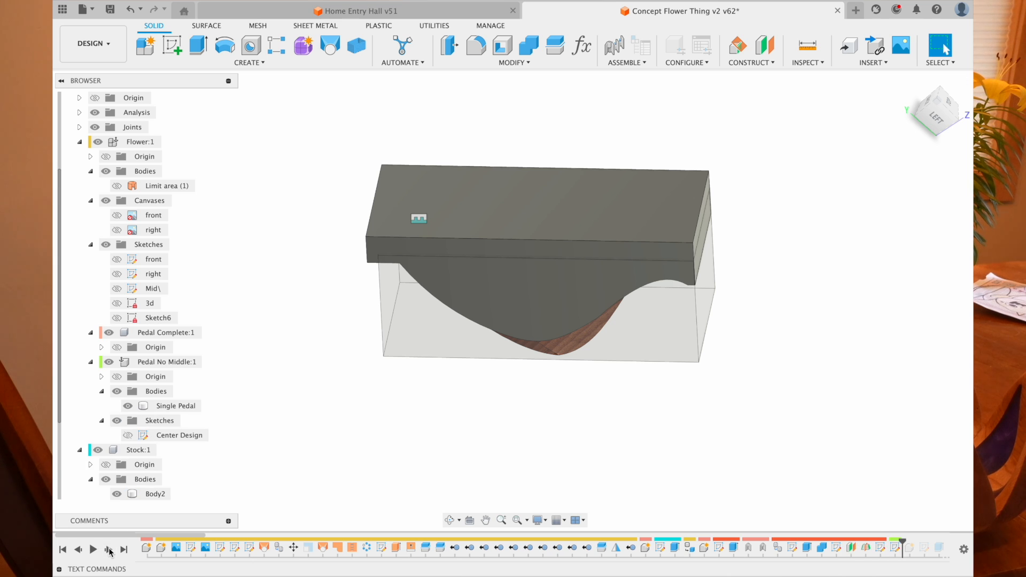
left_click(110, 550)
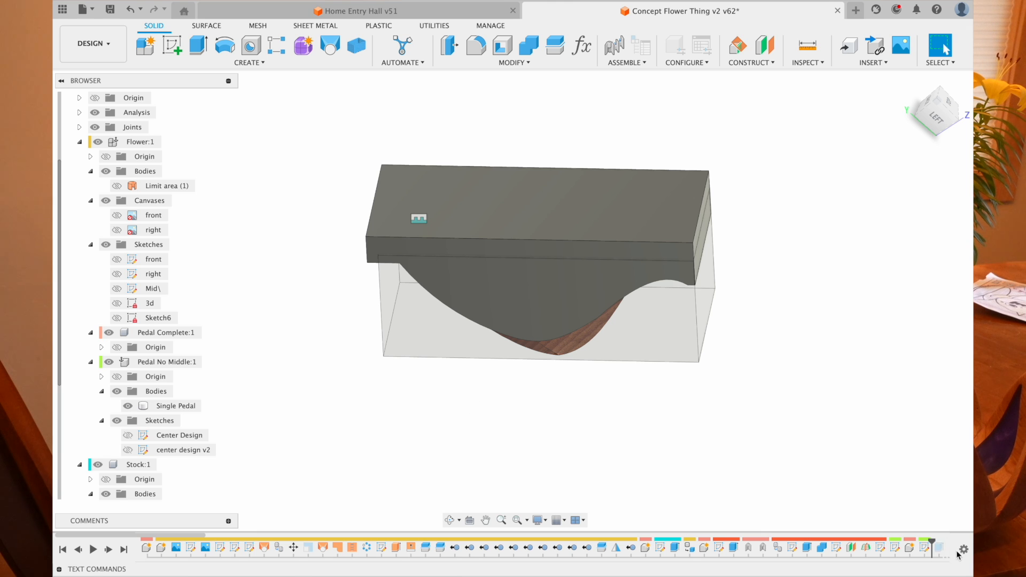
left_click_drag(933, 540, 887, 541)
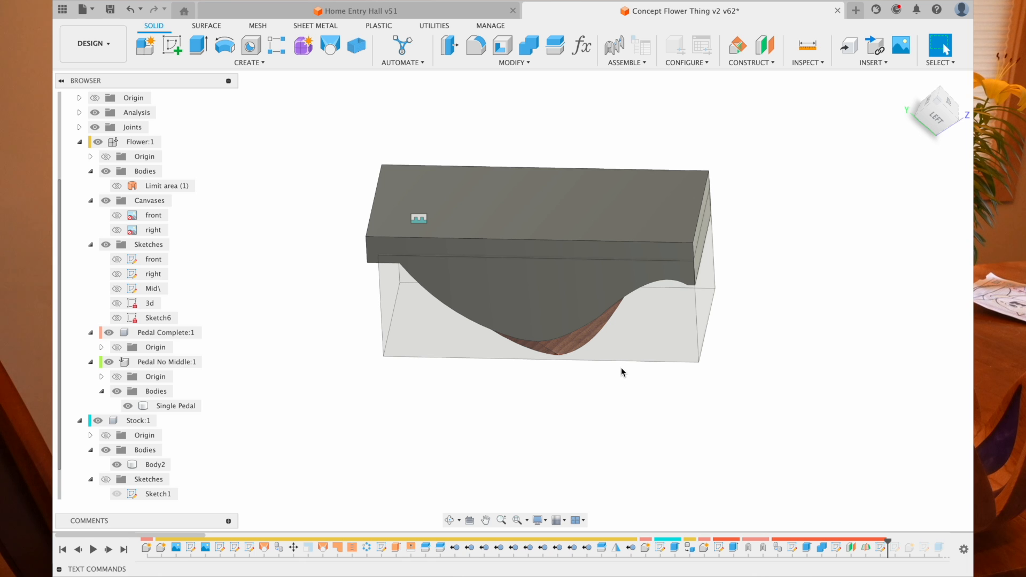
- Hide the Fixture component, and select the stock block's upper face above the petal to point out the sketch plane
scroll(105, 422, "down", 1)
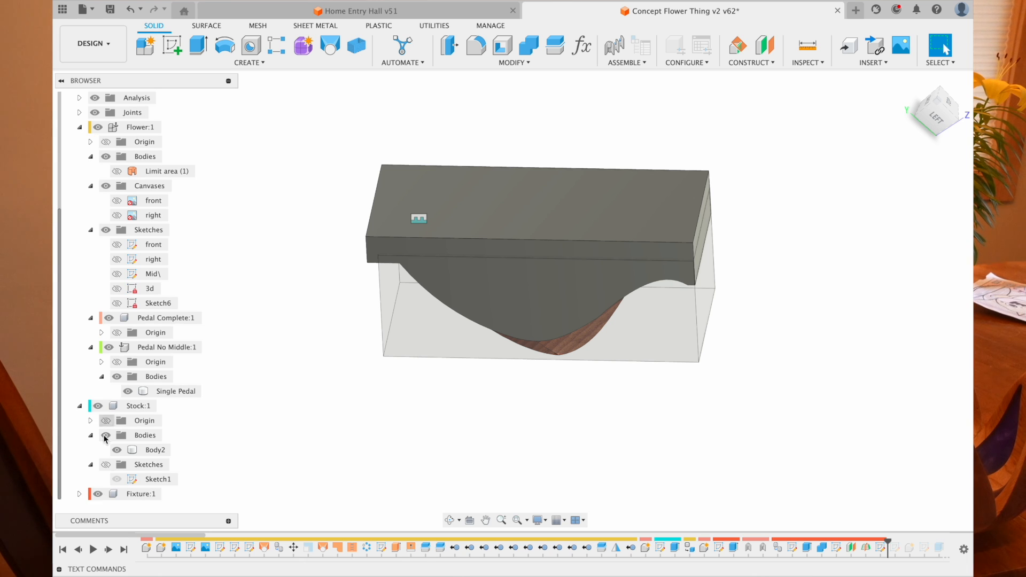
left_click(98, 494)
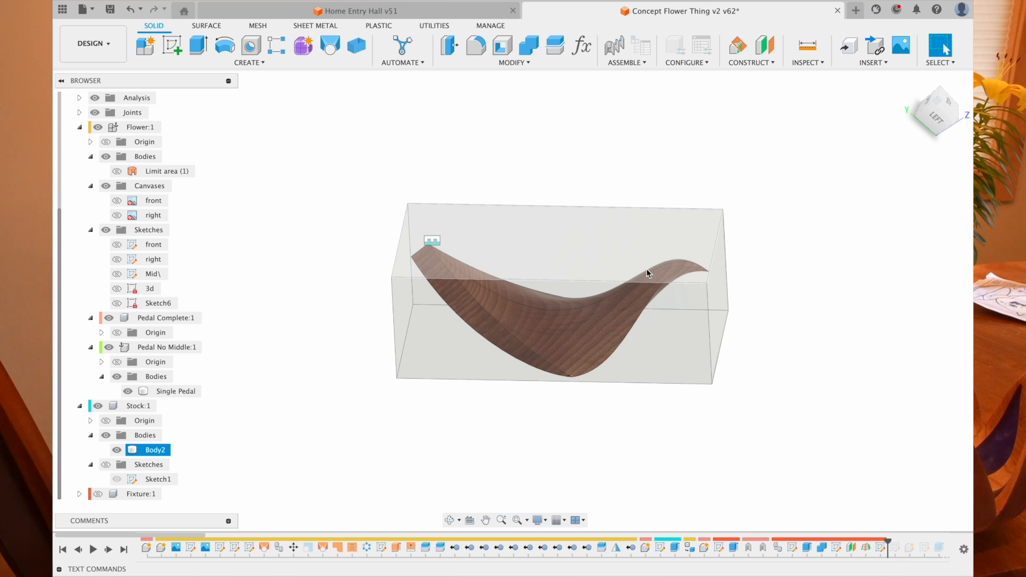
scroll(646, 269, "up", 5, "shift")
scroll(646, 268, "up", 5, "shift")
scroll(645, 268, "down", 10, "shift")
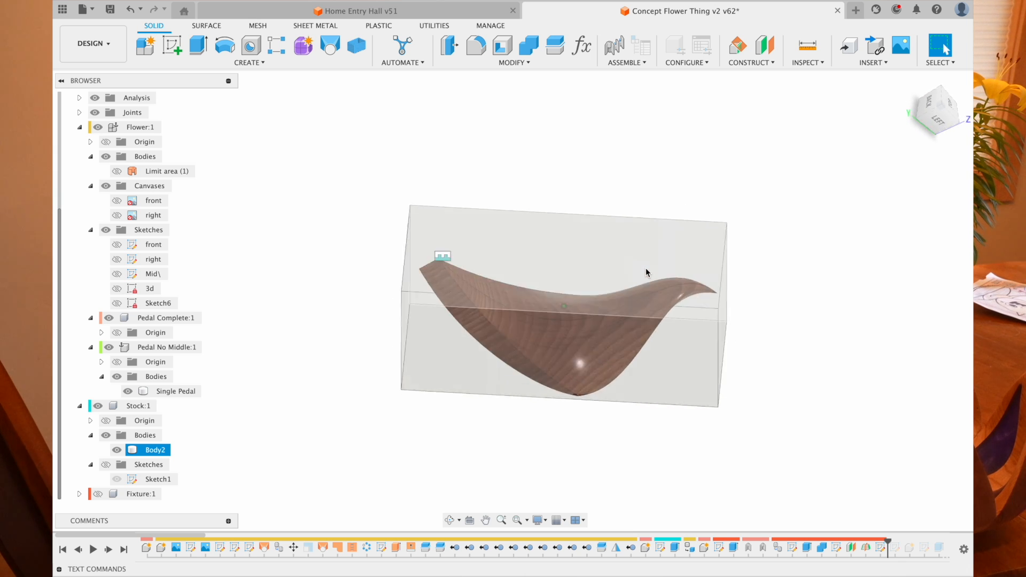
scroll(645, 267, "up", 5, "shift")
left_click(607, 244)
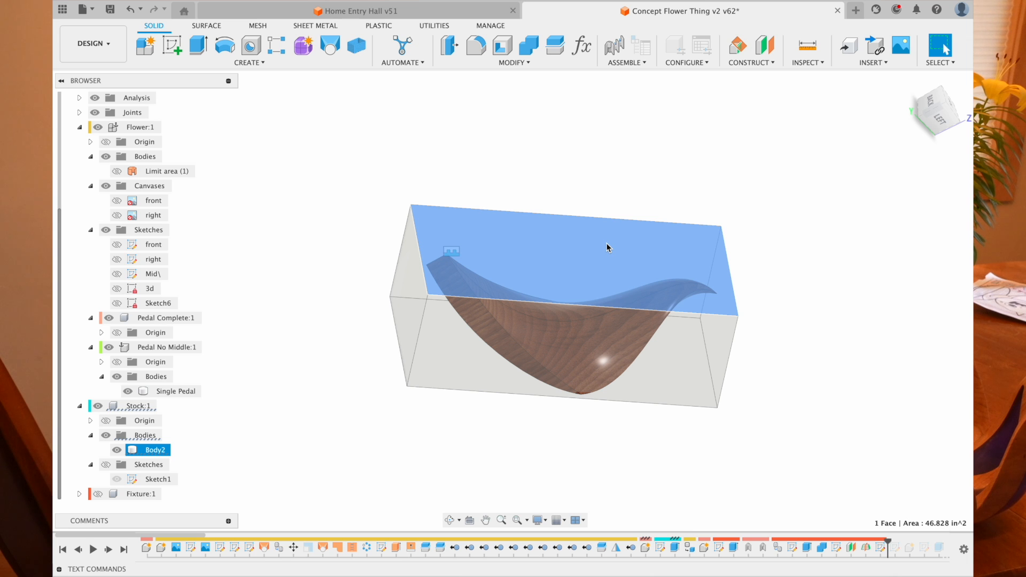
middle_click_drag(518, 274, 610, 215, "shift")
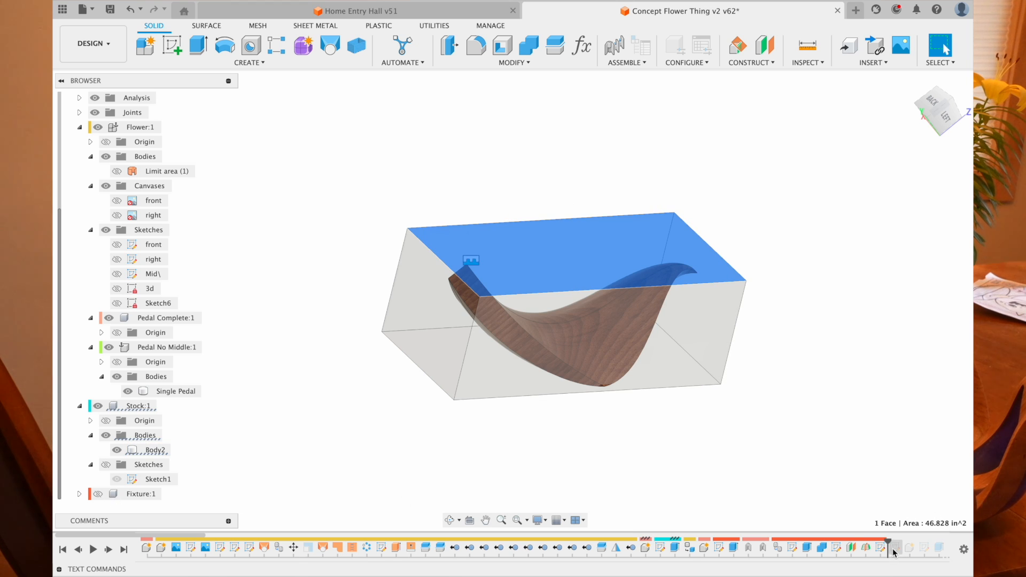
- Advance the design history through the Center Design sketch, open it to review its wavy closed profile, and finish the sketch
left_click(108, 549)
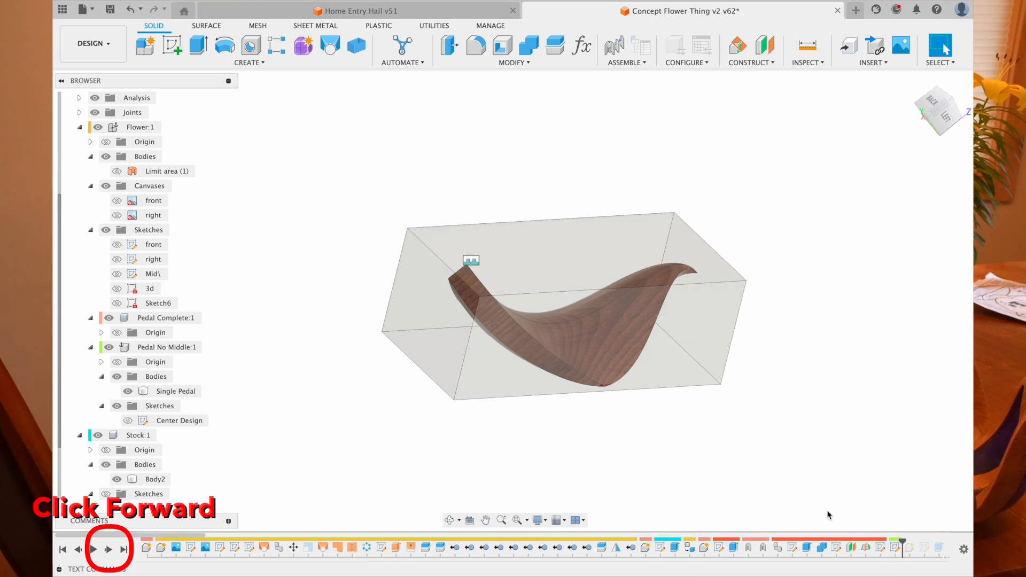
double_click(895, 549)
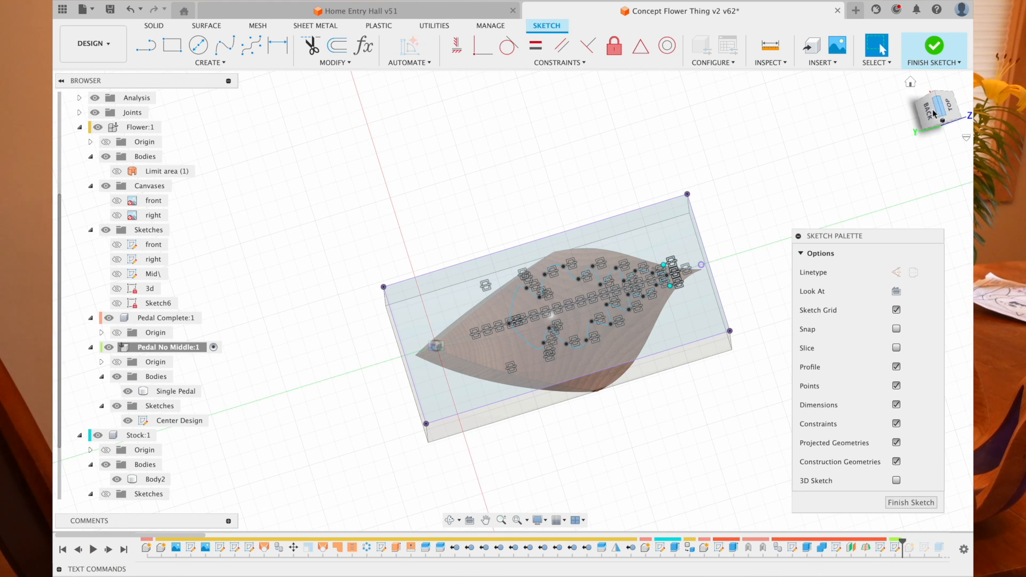
scroll(634, 286, "up", 5)
scroll(634, 286, "up", 5, "shift")
middle_click_drag(634, 287, 507, 270, "shift")
left_click(508, 275)
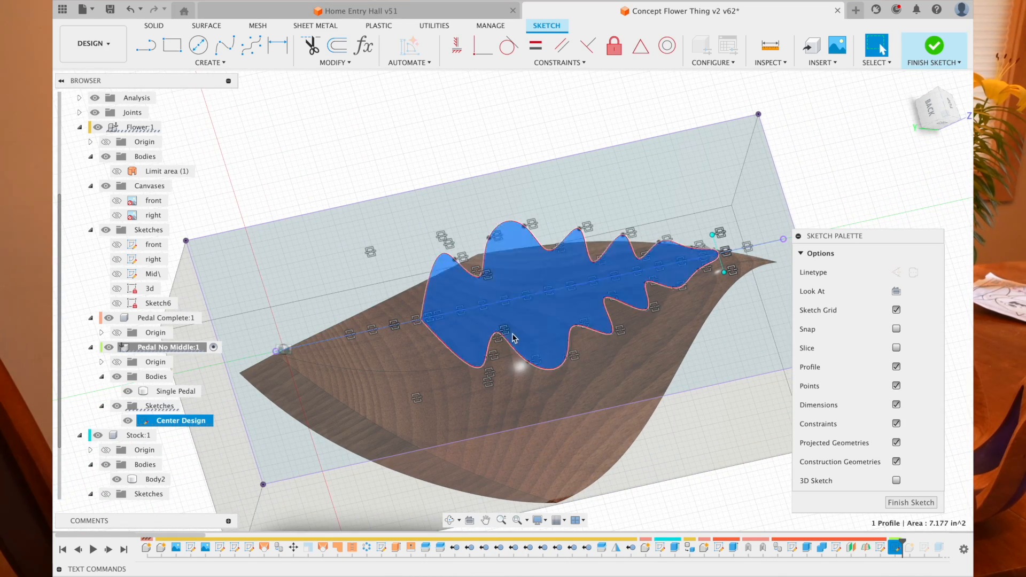
scroll(662, 273, "down", 5, "shift")
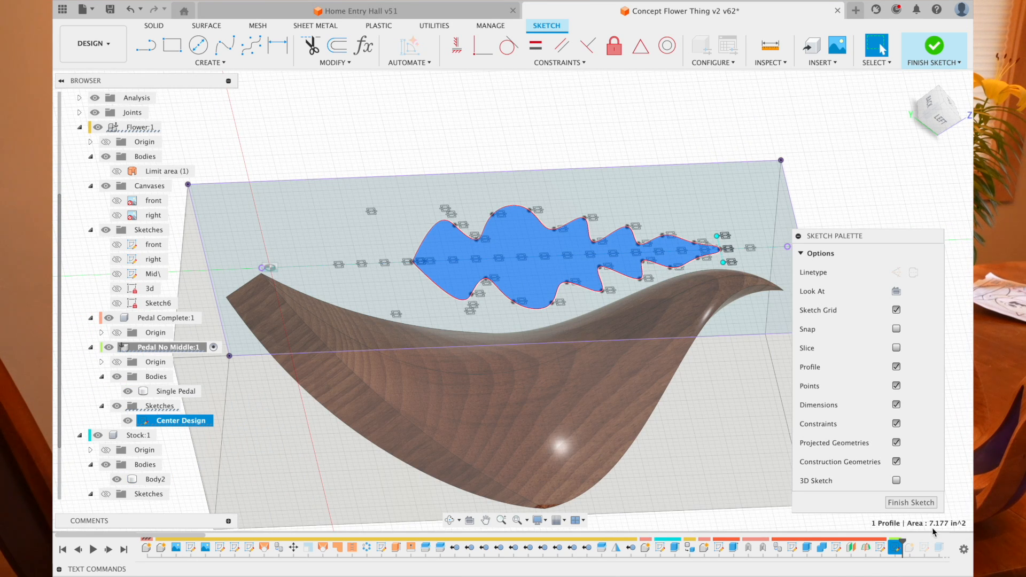
left_click(903, 505)
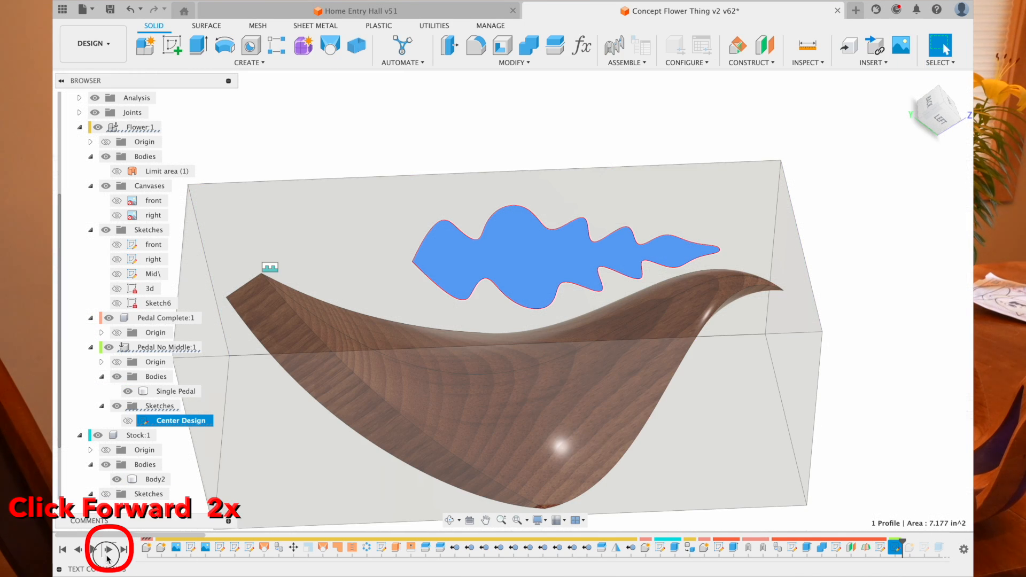
- Advance the design history through the center design v2 sketch, open it to review its leaf-shaped outline, and finish the sketch
left_click(108, 550)
left_click(108, 550)
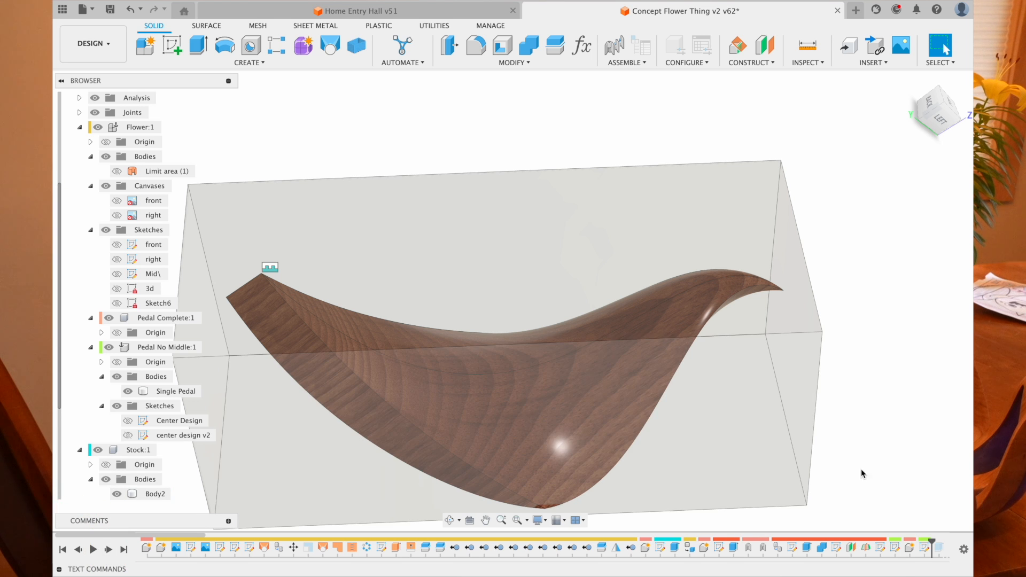
double_click(924, 547)
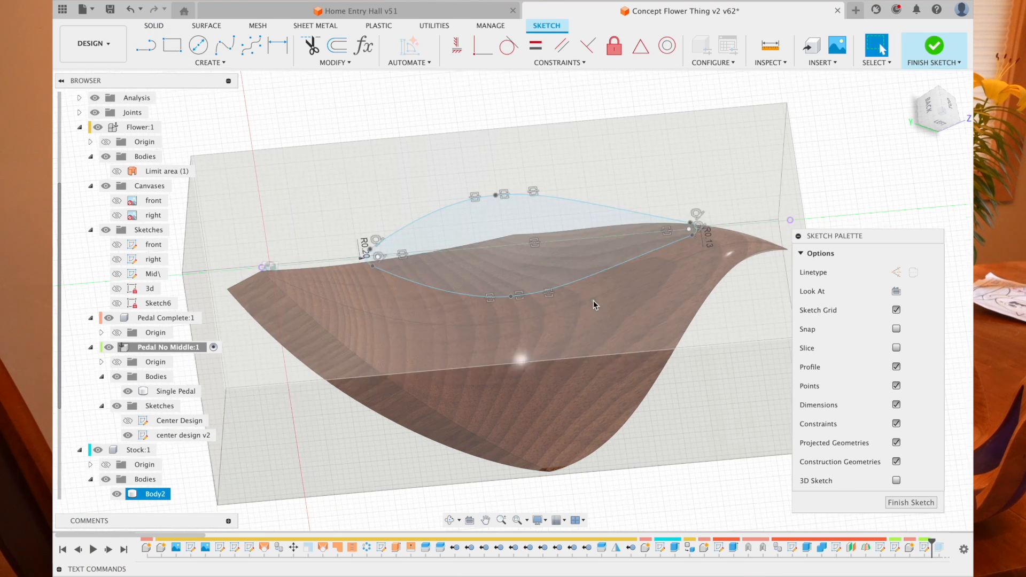
left_click(552, 227)
left_click(643, 155)
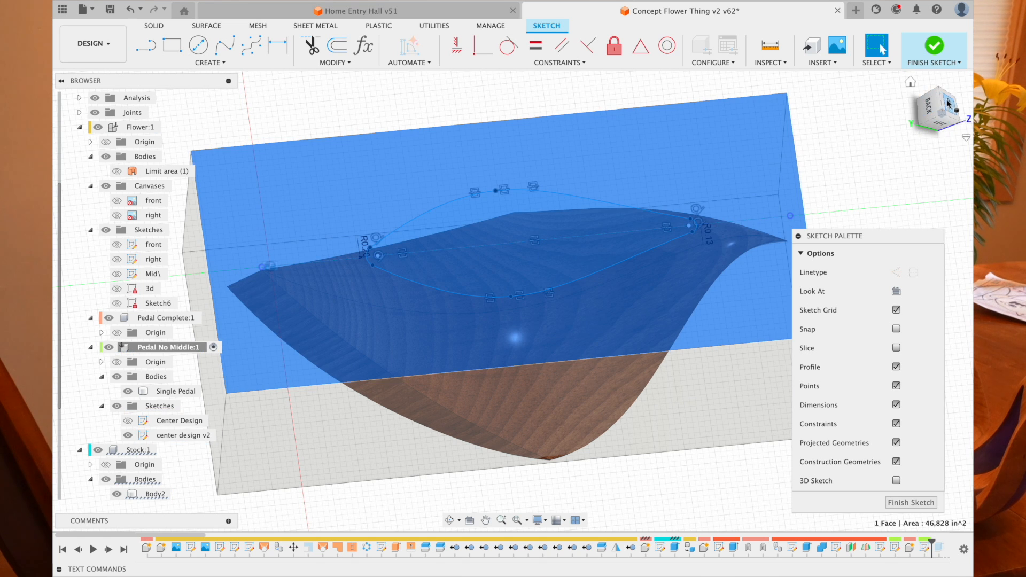
scroll(744, 197, "down", 5, "shift")
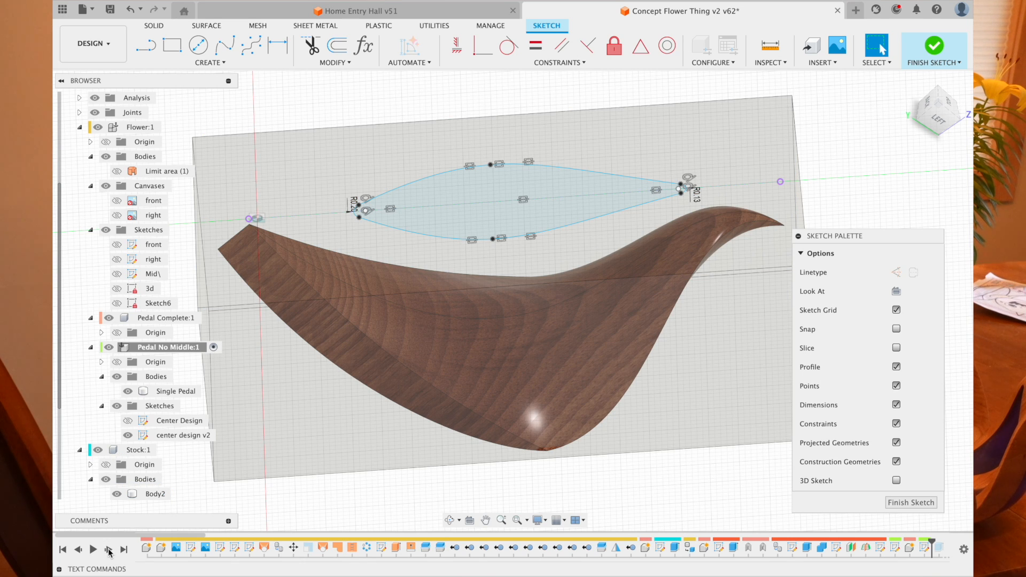
left_click(911, 502)
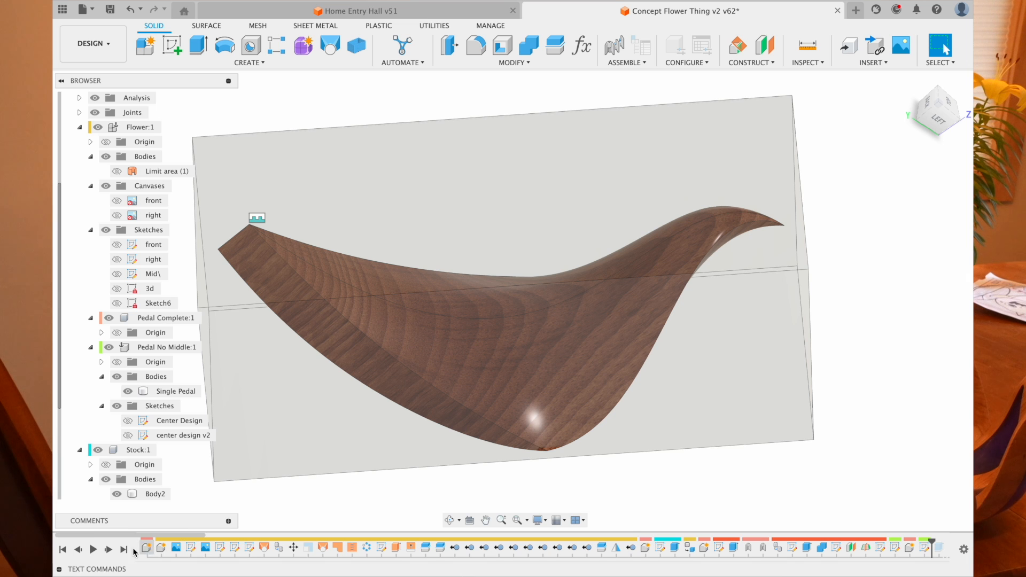
- Advance the design history through the Cutter's extrusion, review its profile and distance settings, and cancel without changing them
left_click(108, 550)
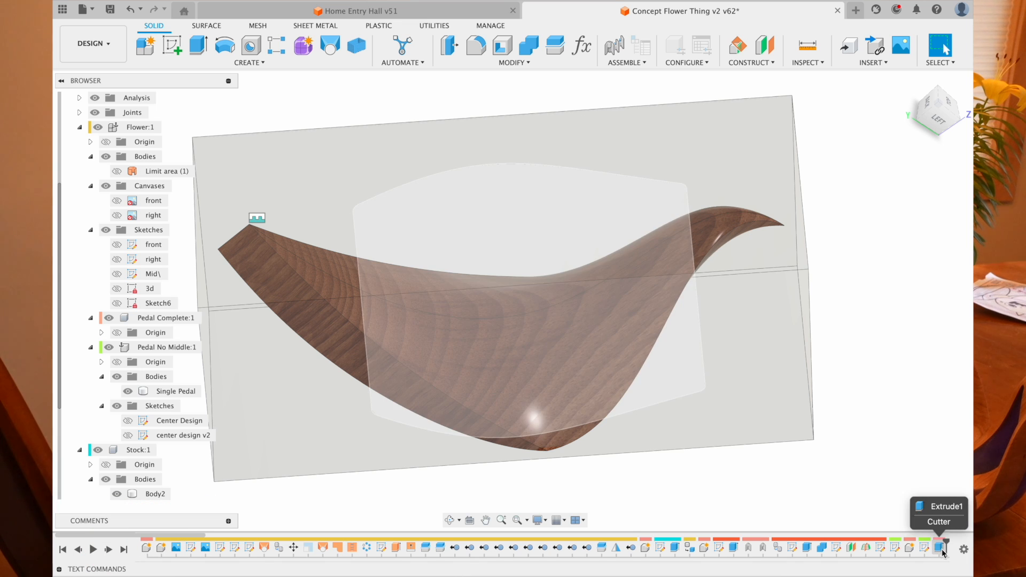
double_click(940, 548)
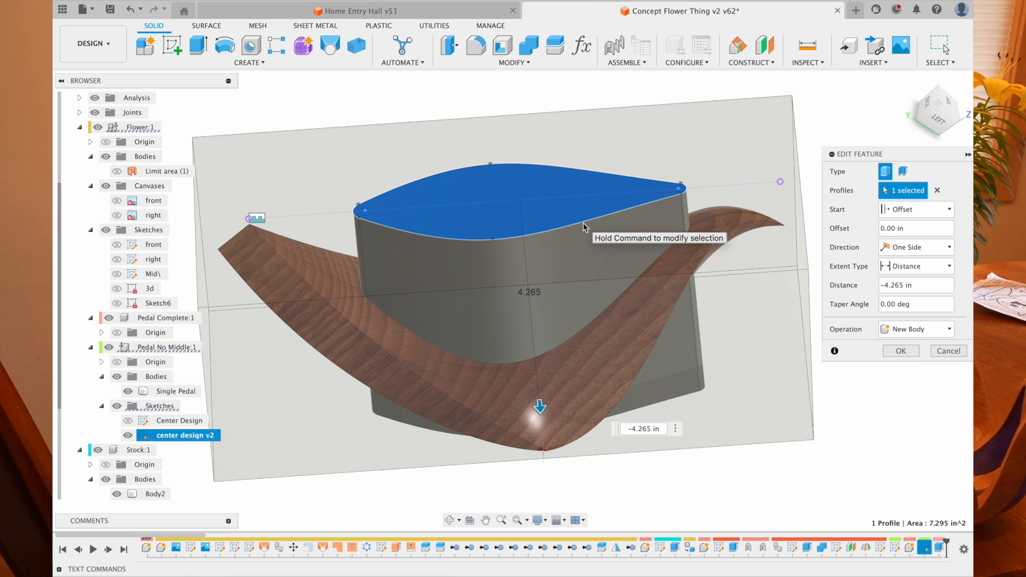
middle_click_drag(563, 207, 562, 209, "shift")
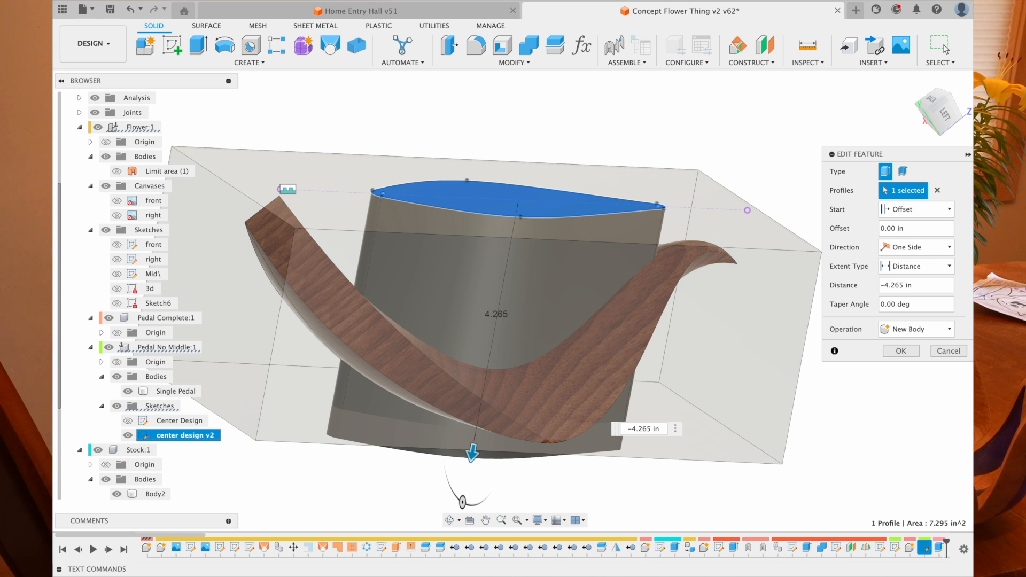
left_click(950, 352)
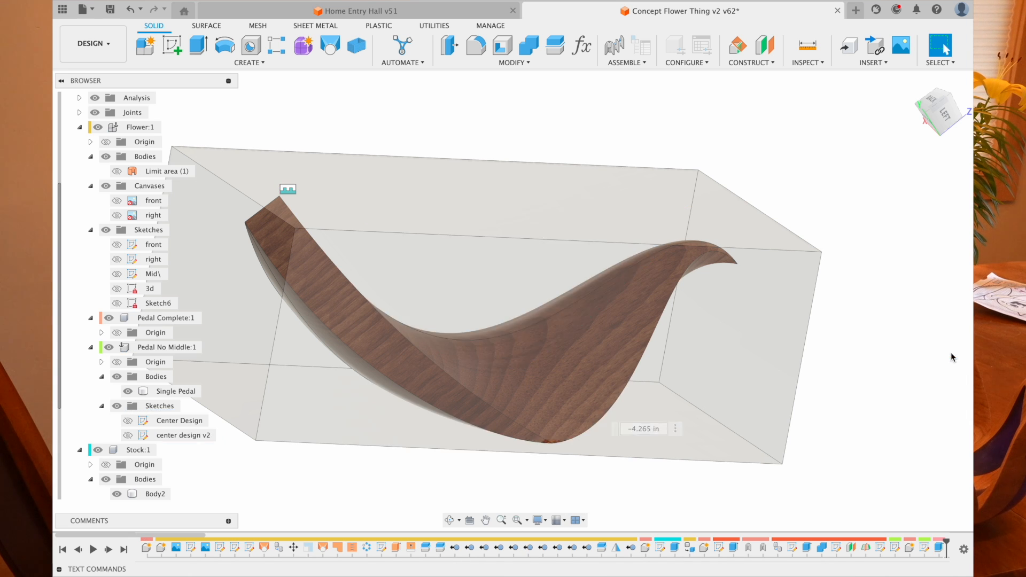
- Show the Cutter component passing through the petal, and advance the design history through the creation of the Middle component
scroll(128, 451, "down", 4)
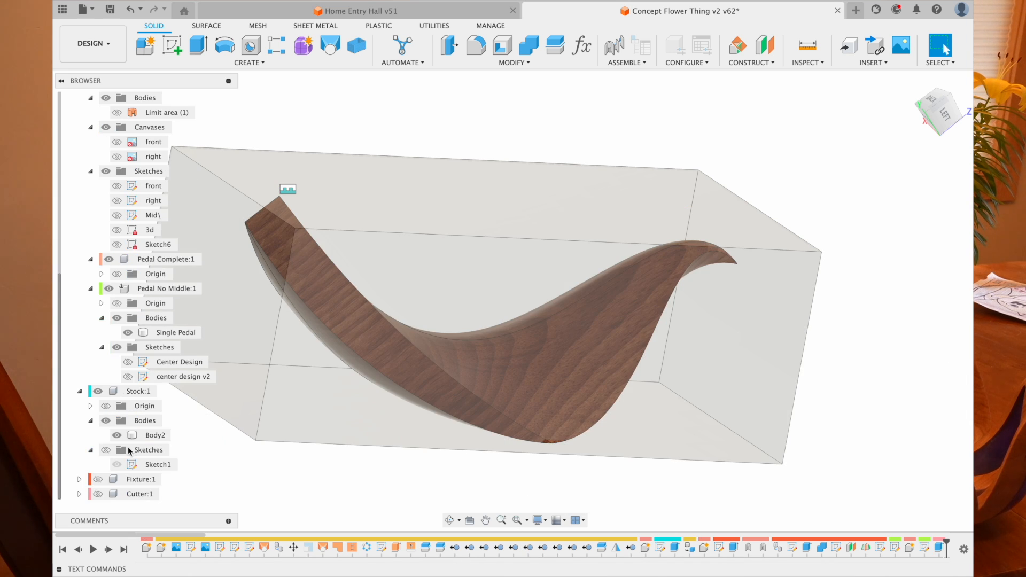
left_click(97, 494)
left_click(155, 435)
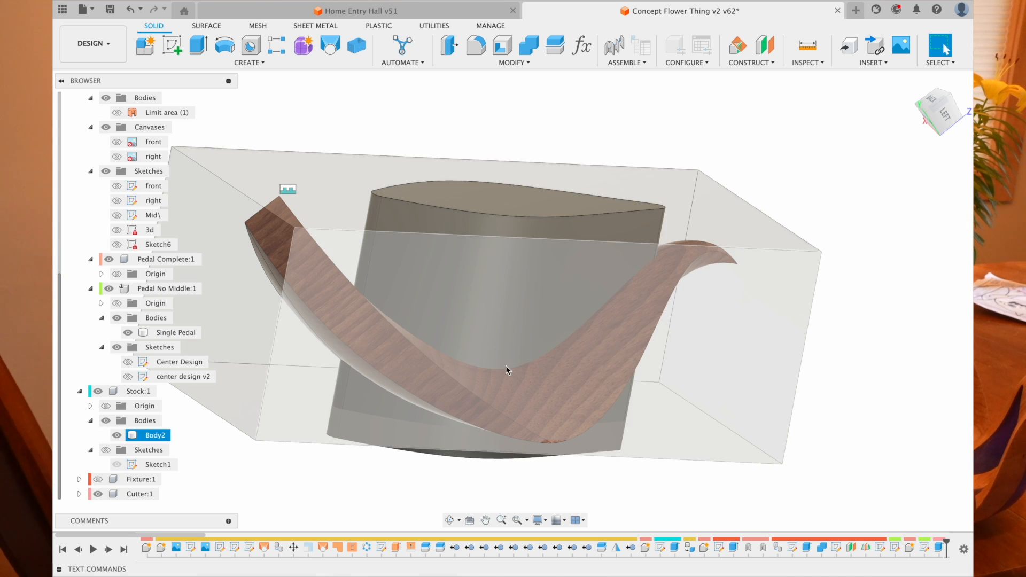
scroll(546, 419, "up", 1, "shift")
scroll(544, 418, "up", 8, "shift")
scroll(544, 419, "down", 5, "shift")
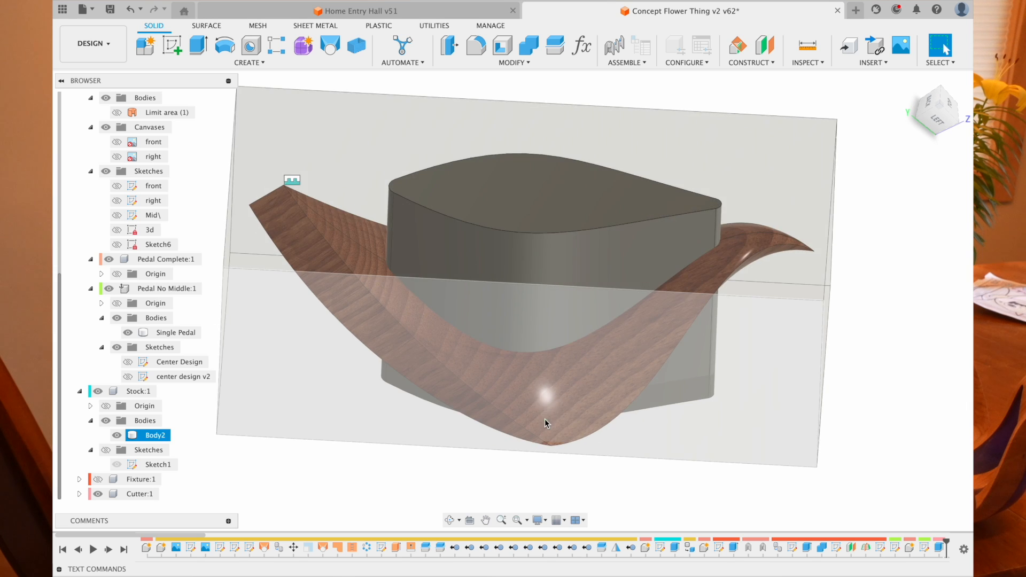
left_click(492, 457)
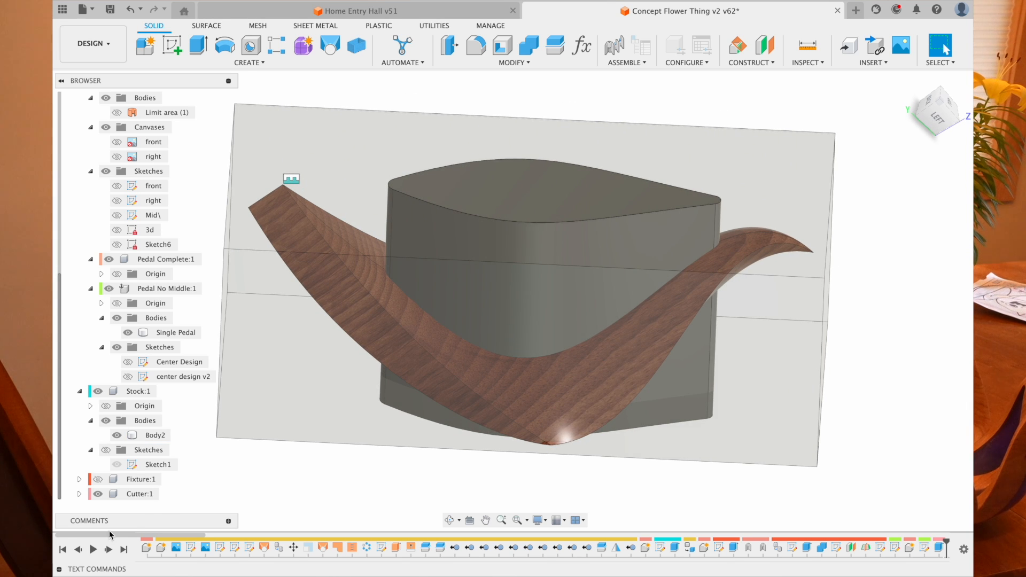
left_click(110, 549)
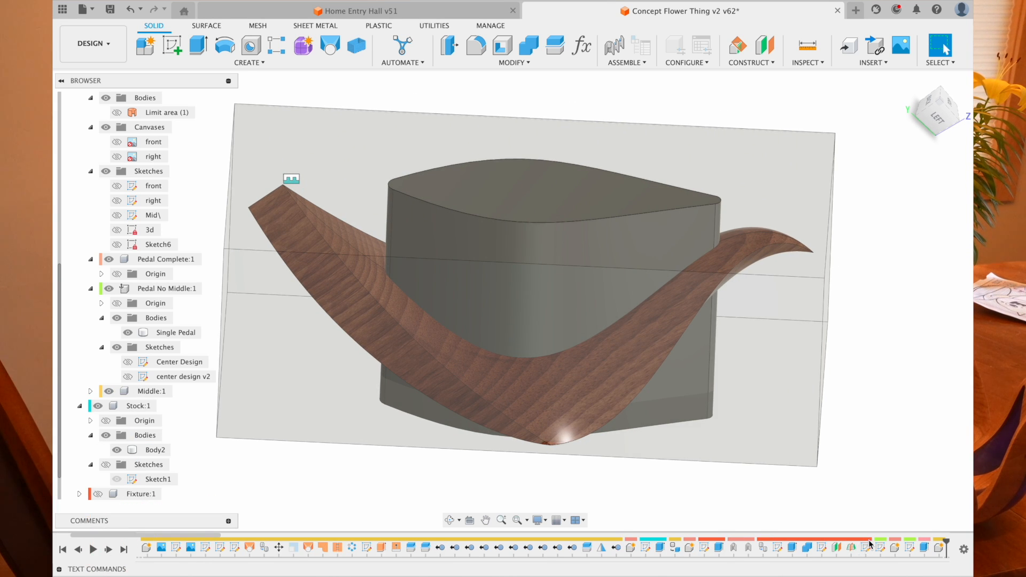
- Expand the Middle component in the browser and advance the design history through its extrusion
scroll(868, 545, "right", 5)
left_click(630, 549)
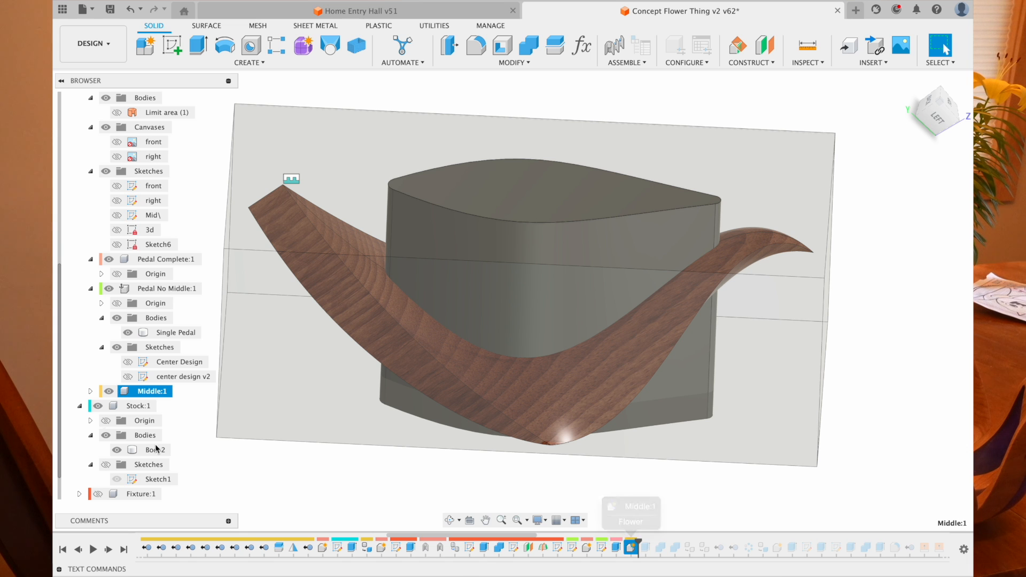
left_click(91, 391)
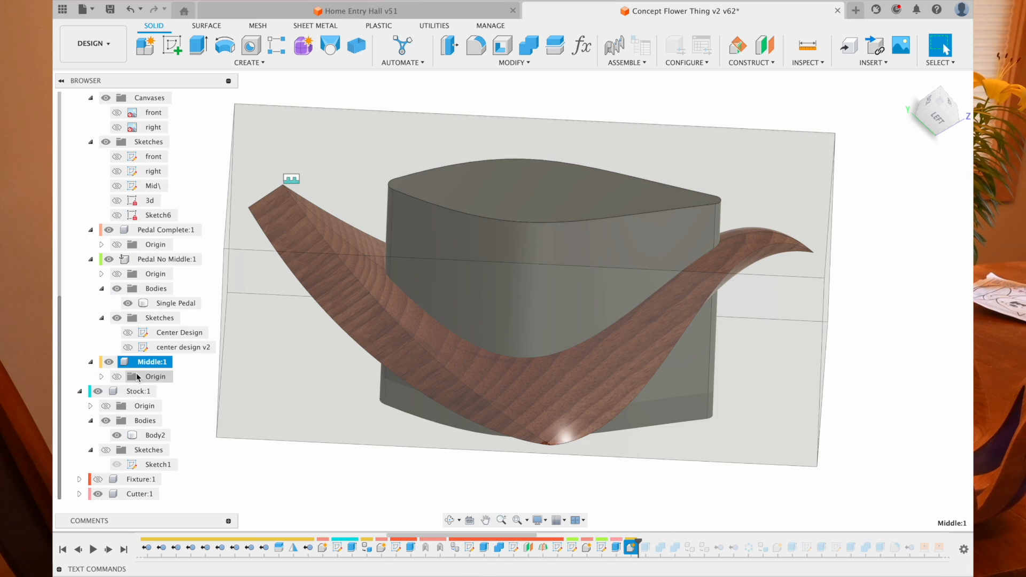
left_click(108, 549)
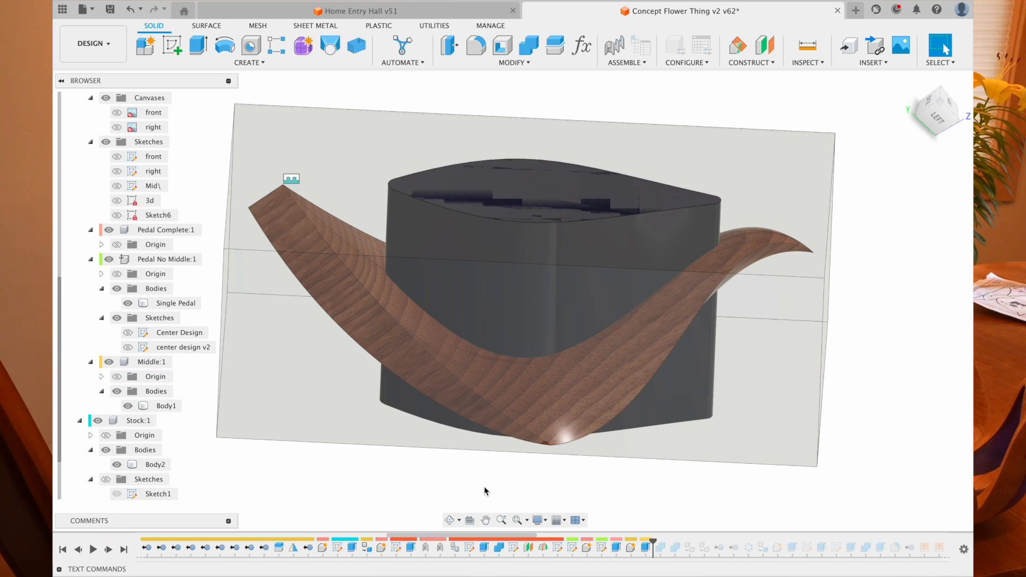
left_click(661, 417)
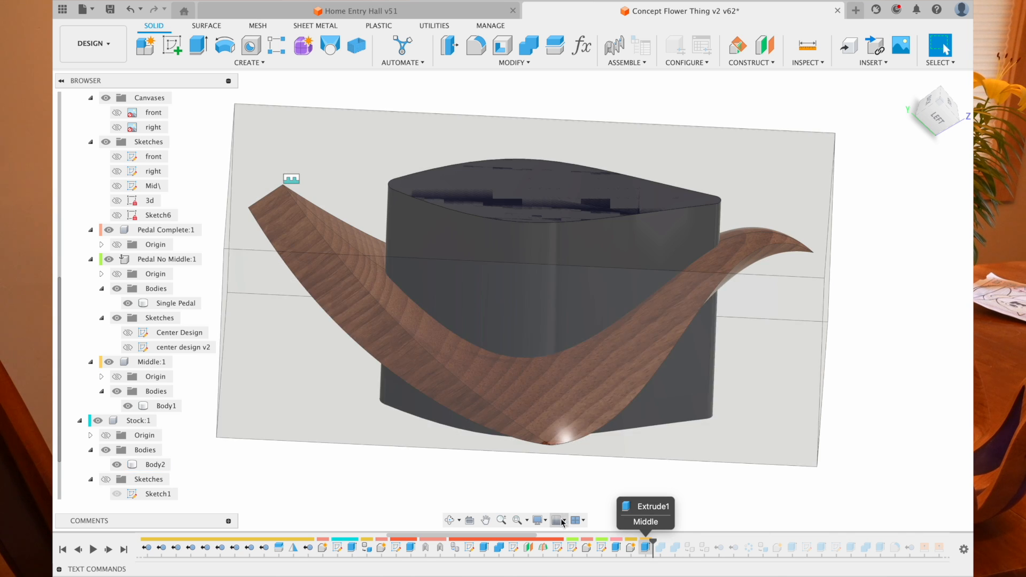
- Hide the Stock component, open the Middle component's extrusion to review its profile and distance, and cancel the edit
left_click(99, 421)
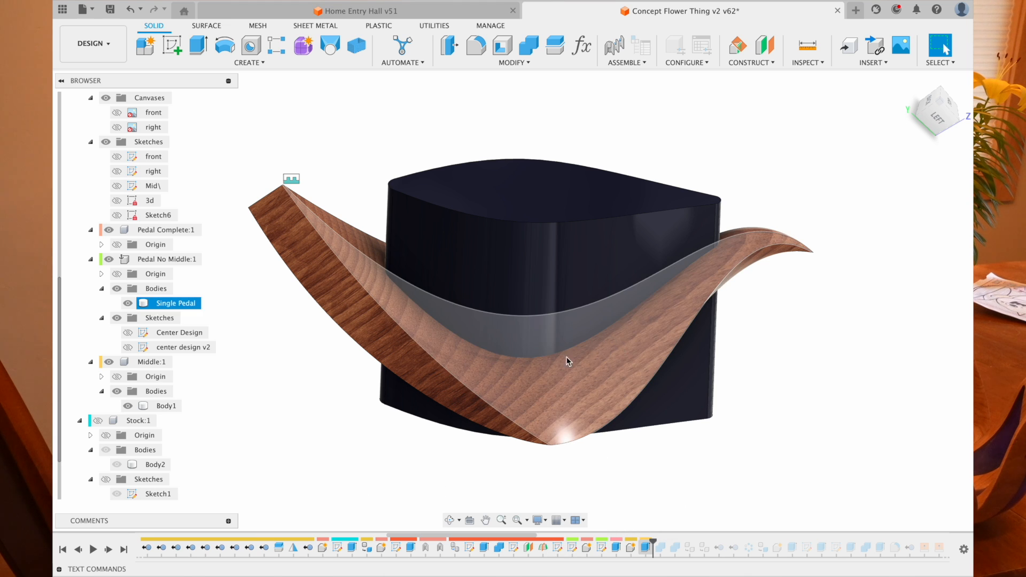
double_click(649, 552)
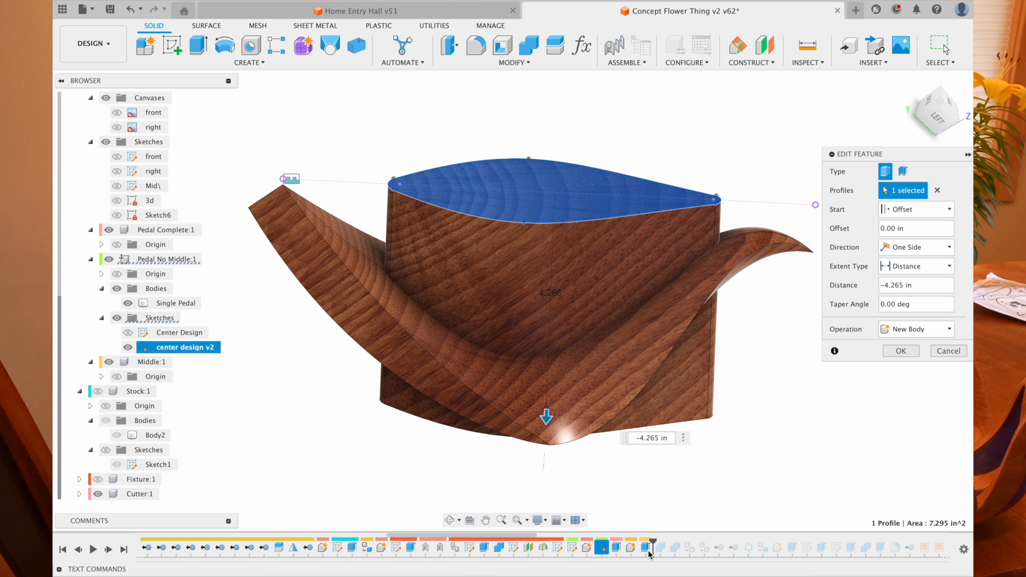
left_click(948, 351)
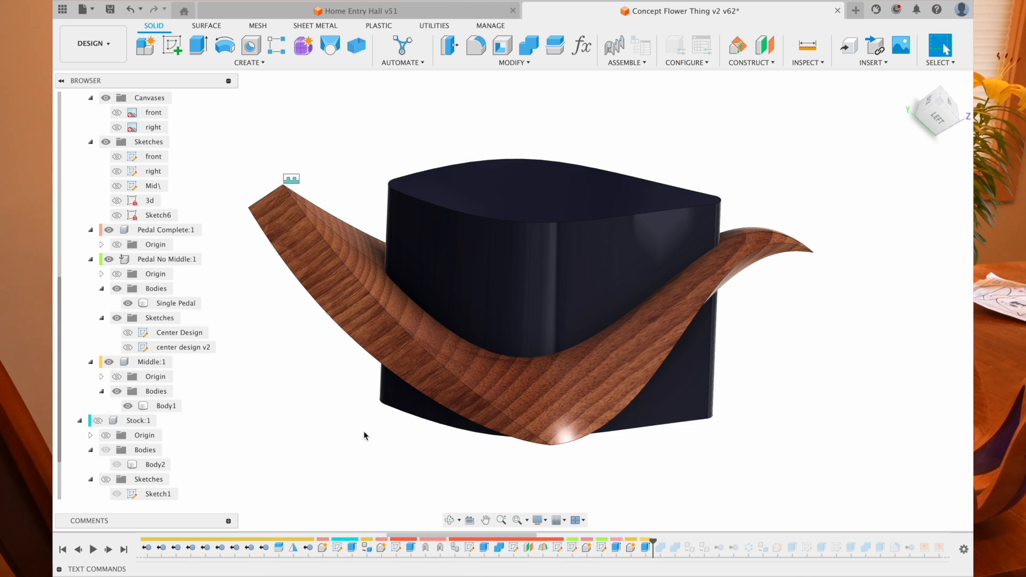
- Advance the design history through the Middle component's combine feature and compare the faces highlighted by the combine and by the extrusion
left_click(106, 551)
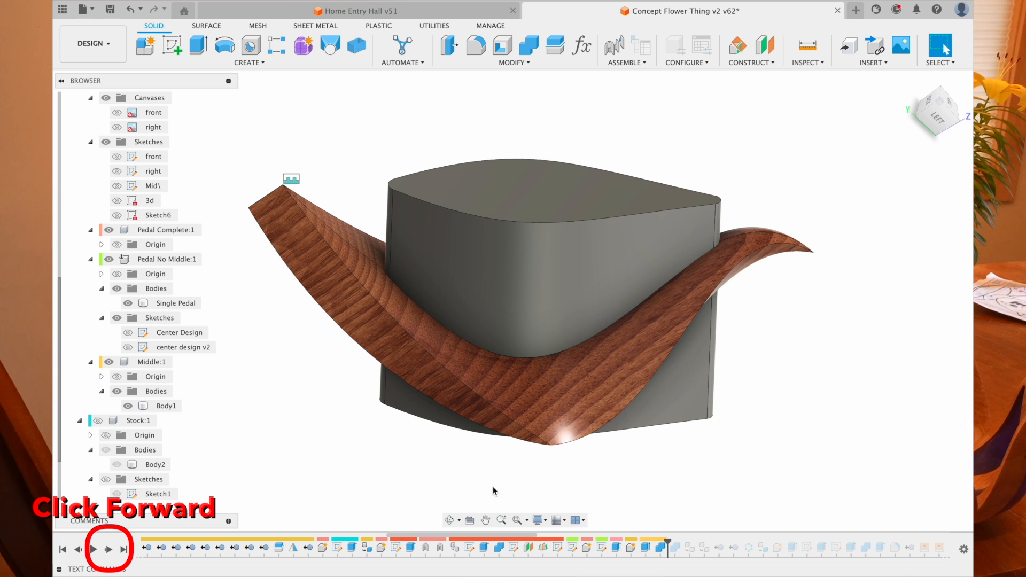
left_click(661, 550)
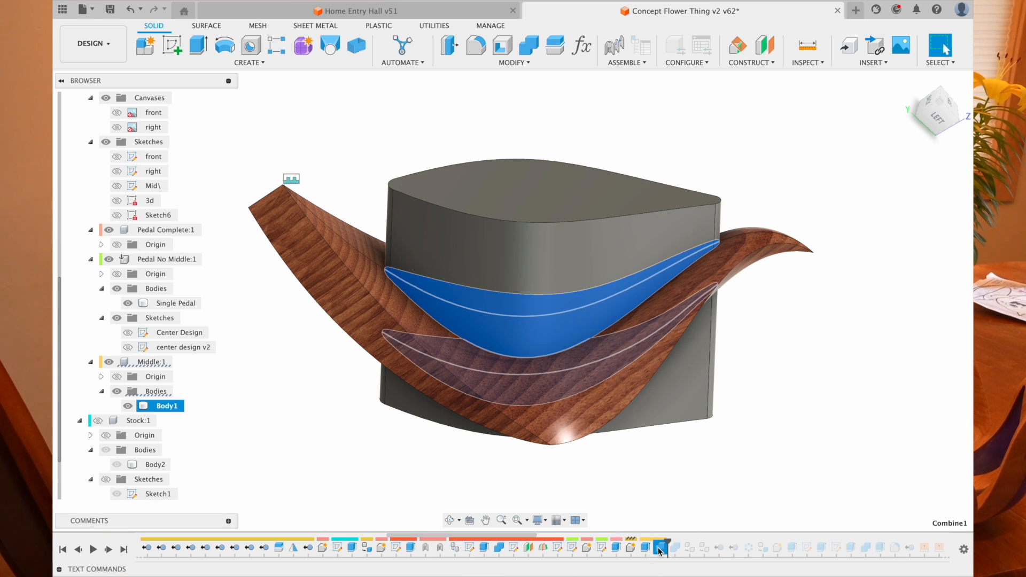
left_click(644, 550)
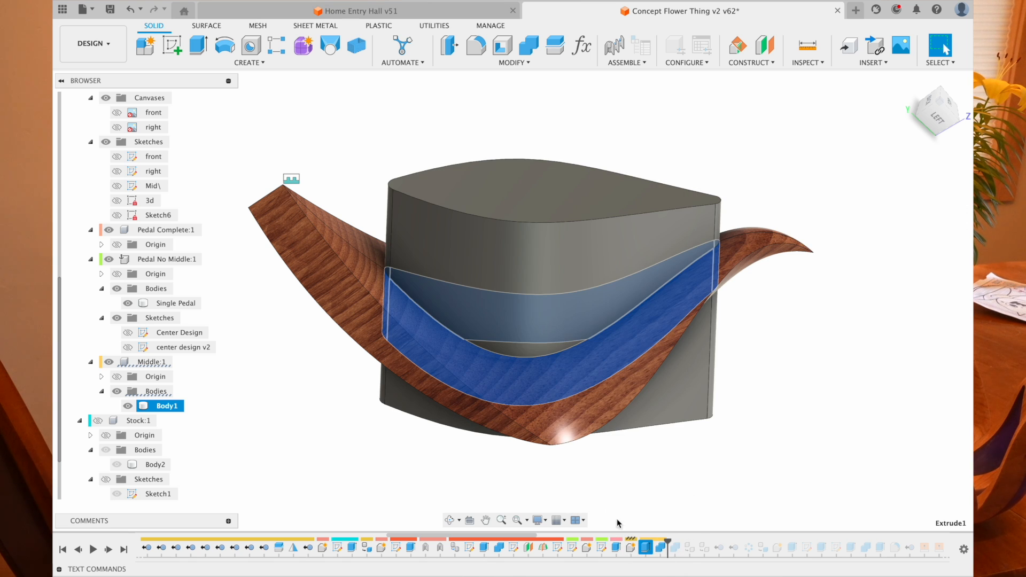
left_click(661, 548)
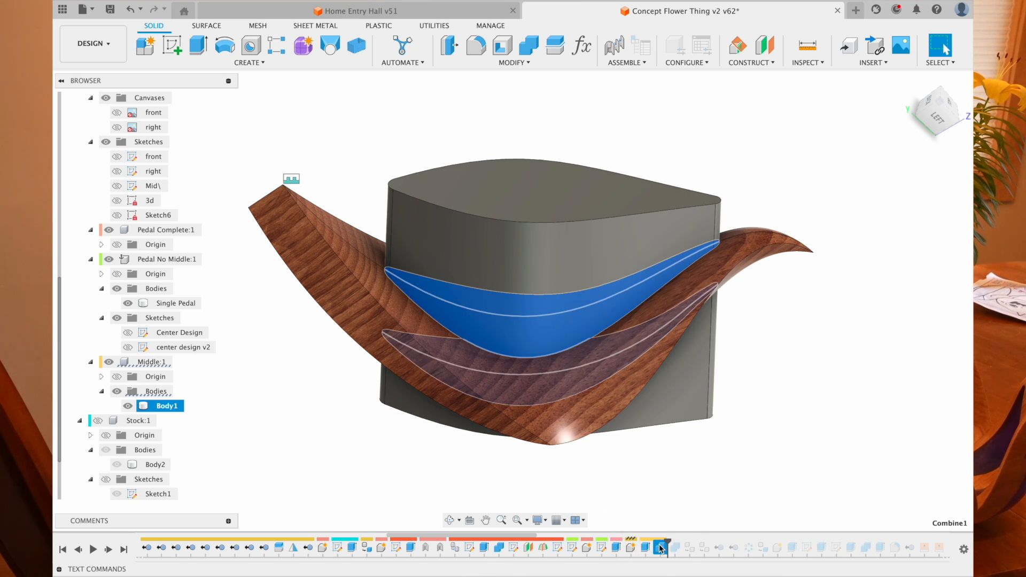
left_click(692, 496)
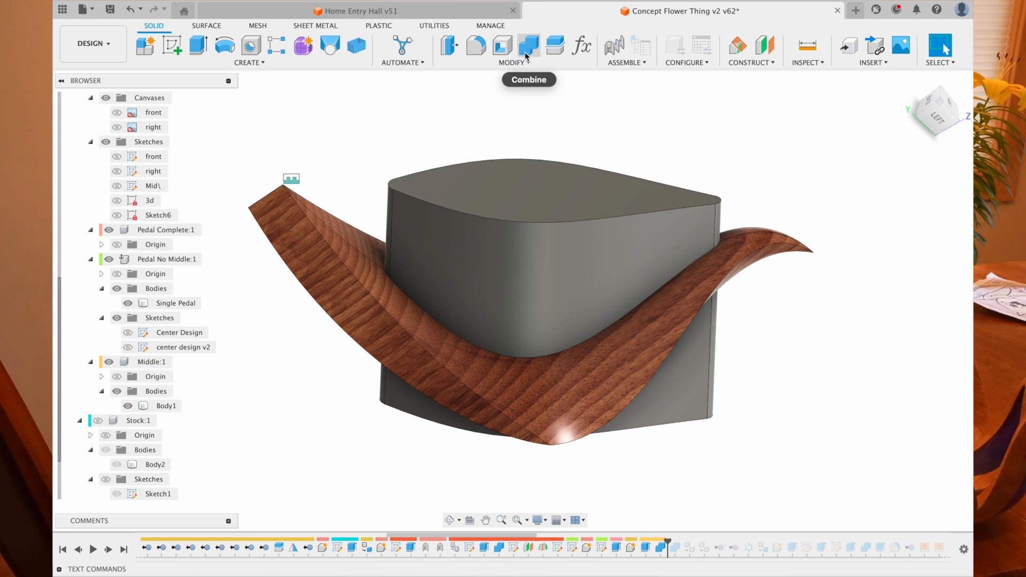
- Point out the Combine command, open the Middle's combine feature to review its bodies and Intersect operation, and cancel the edit
left_click(523, 64)
left_click(524, 65)
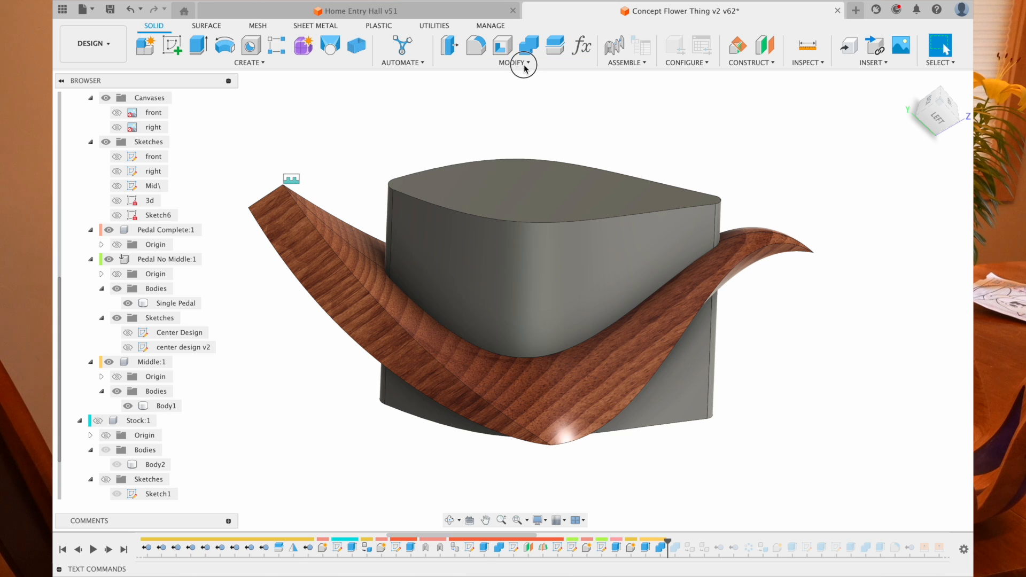
double_click(660, 546)
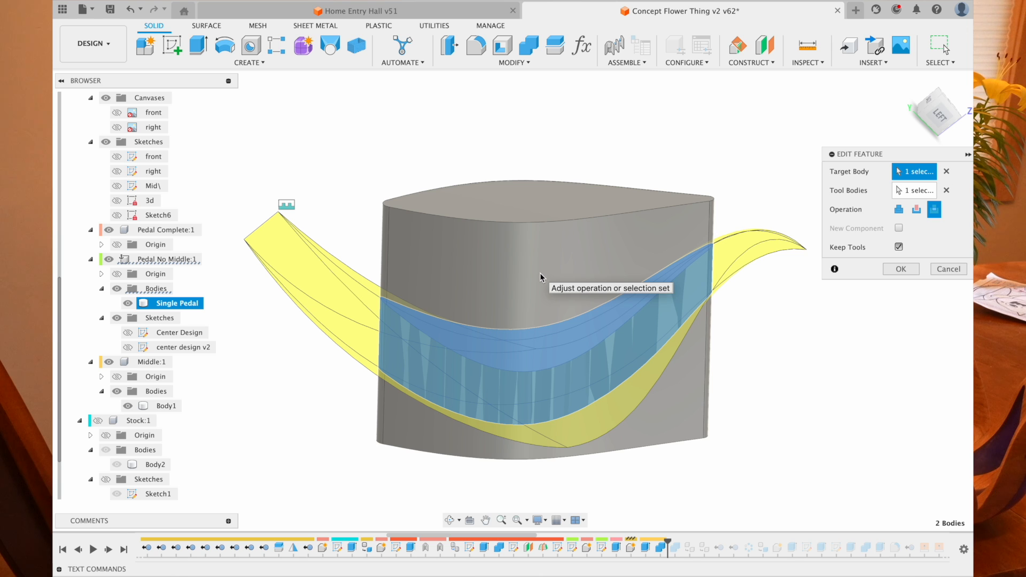
left_click(944, 270)
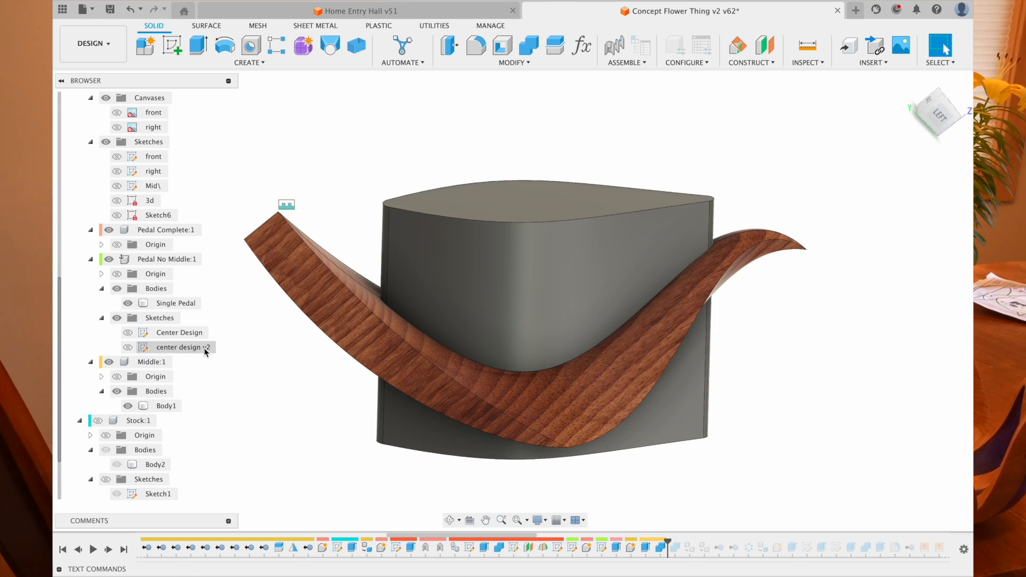
- Expand the Cutter component down to its body, highlight the Middle's combine feature, and hide the Cutter component
scroll(75, 469, "down", 1)
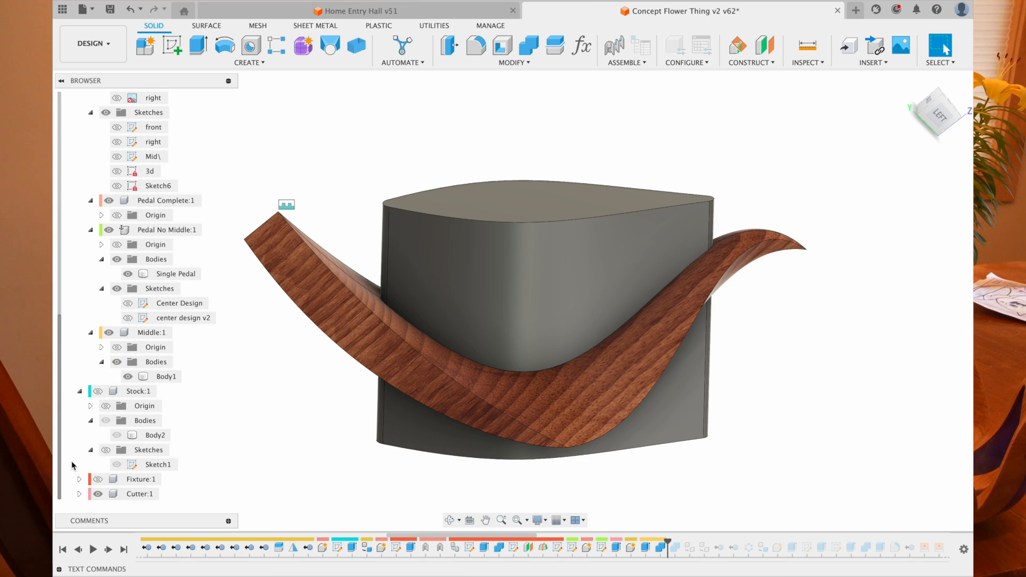
left_click(79, 493)
scroll(79, 496, "down", 1)
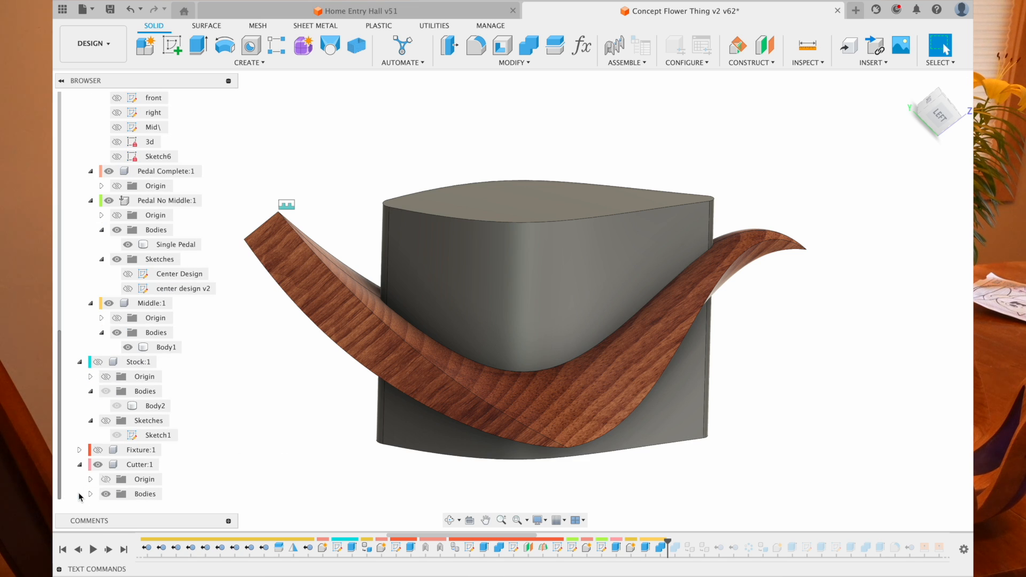
scroll(87, 495, "up", 1)
scroll(90, 493, "down", 1)
left_click(90, 494)
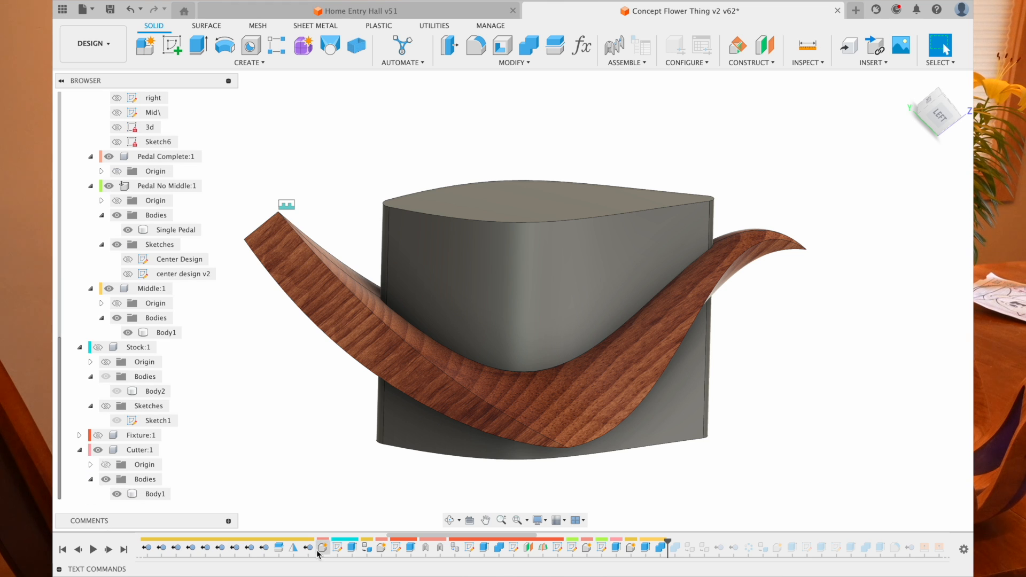
left_click(657, 550)
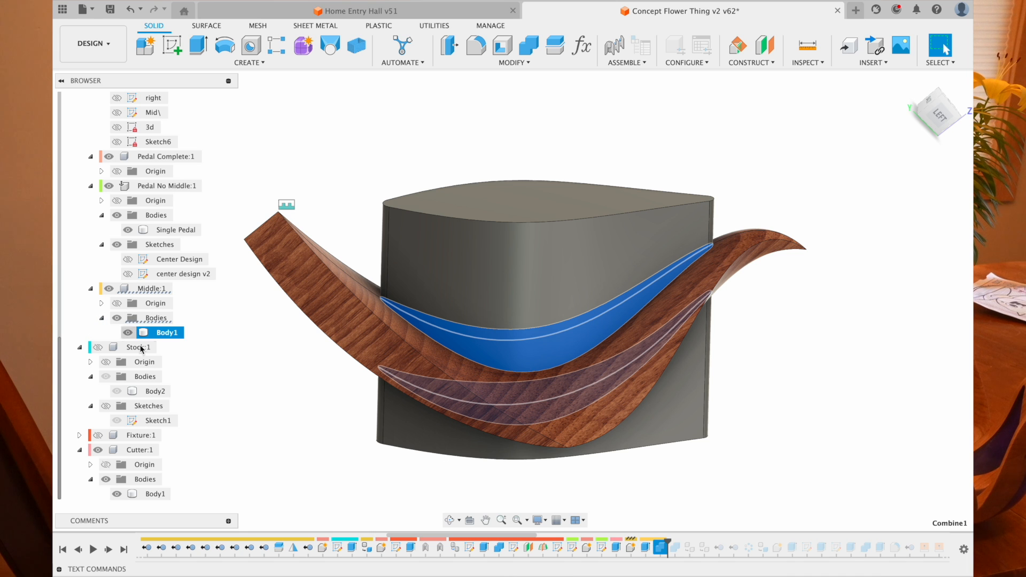
left_click(97, 450)
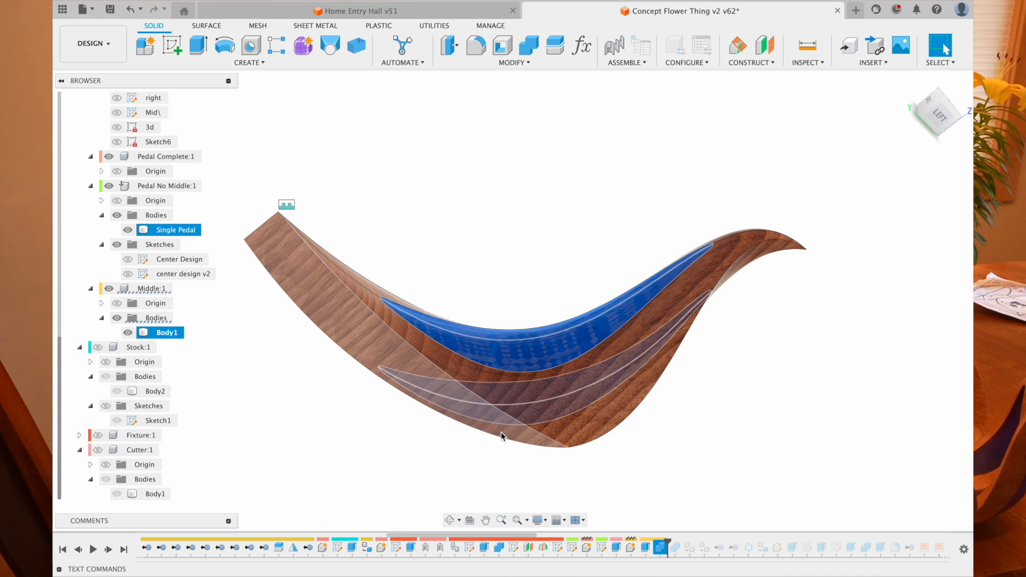
- Move the middle piece out of the petal to show it as a separate body, and undo the move
left_click(717, 478)
scroll(724, 414, "up", 10, "shift")
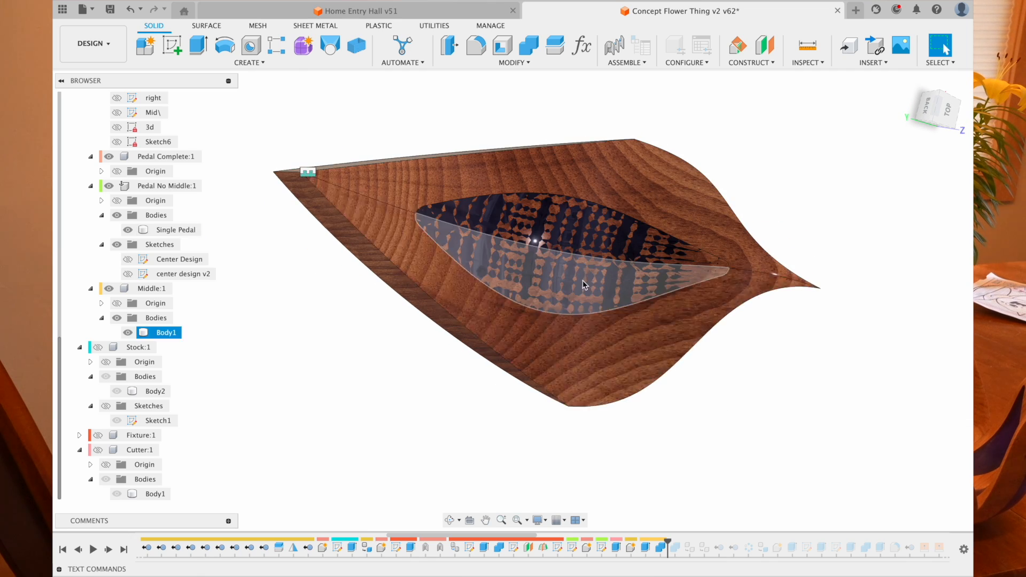
middle_click_drag(562, 277, 614, 255, "shift")
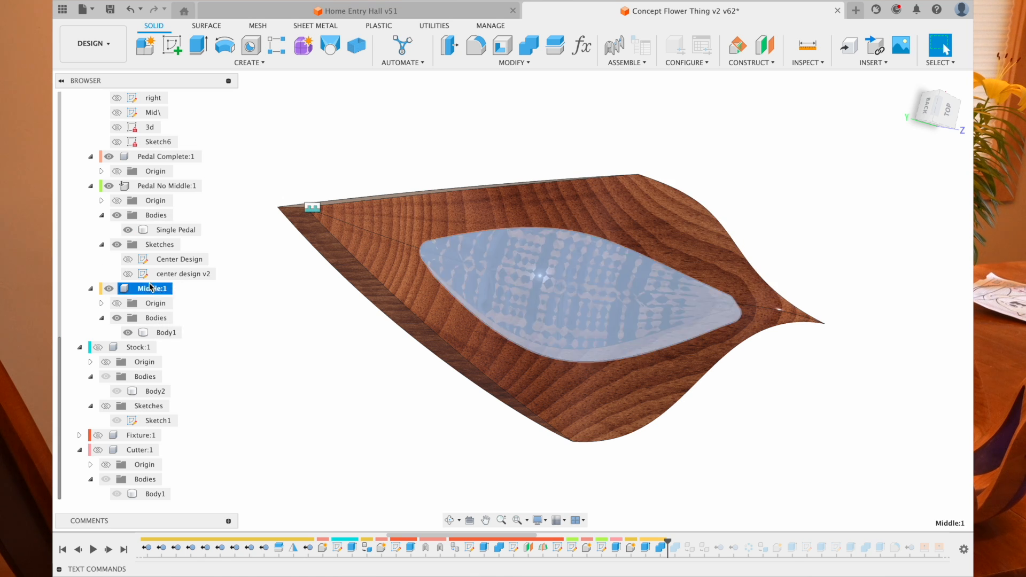
left_click_drag(628, 286, 414, 412)
middle_click_drag(414, 412, 413, 415, "shift")
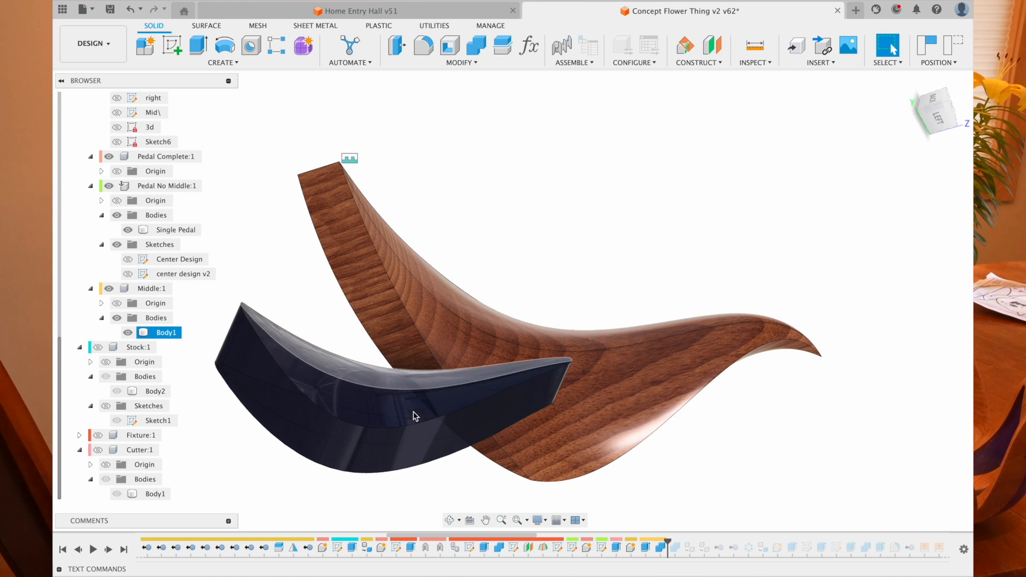
key("super+z")
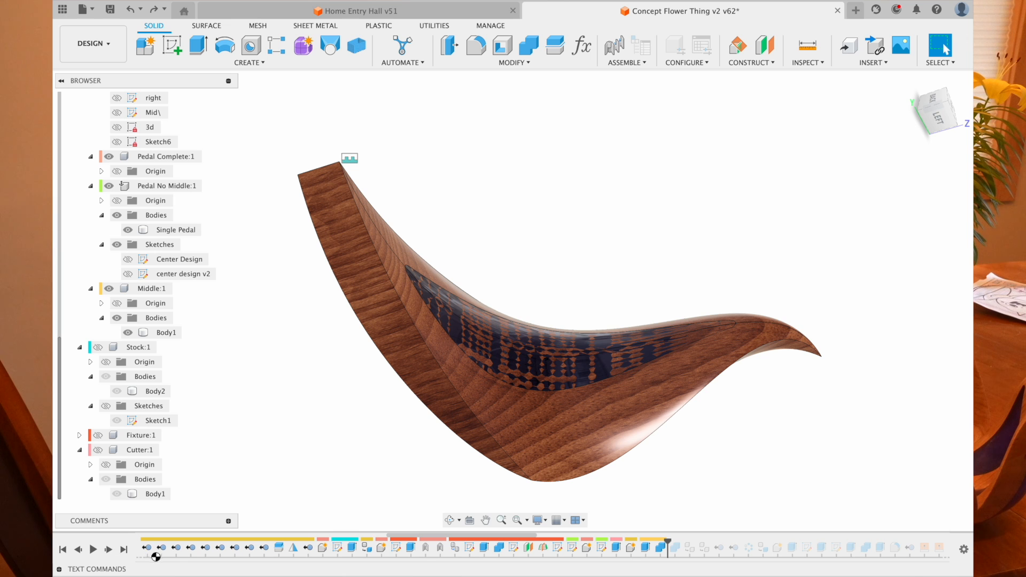
- Advance the design history through the petal's combine feature, review its target body, Cutter tool body and Cut operation, and cancel the edit
double_click(674, 549)
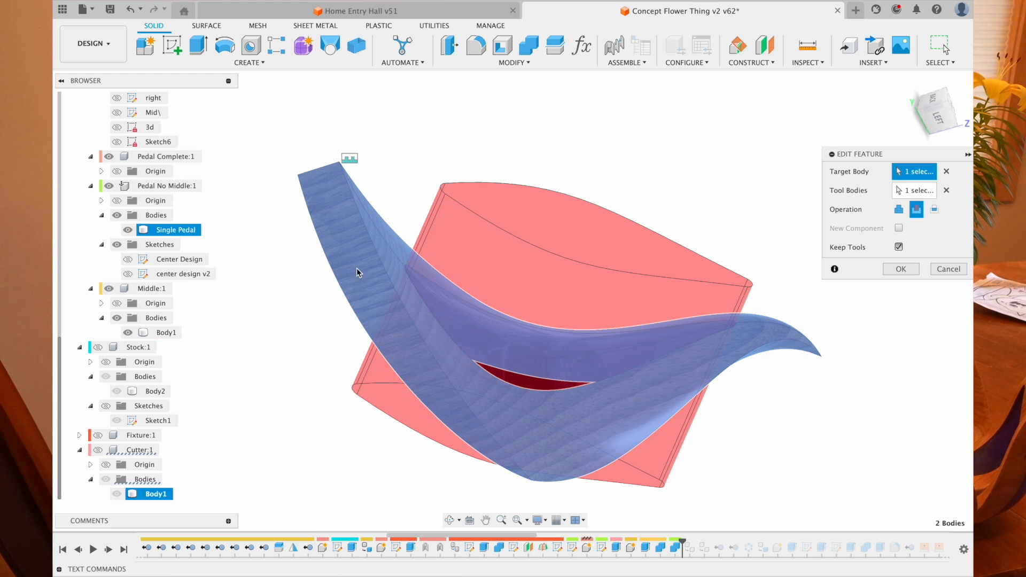
left_click(914, 191)
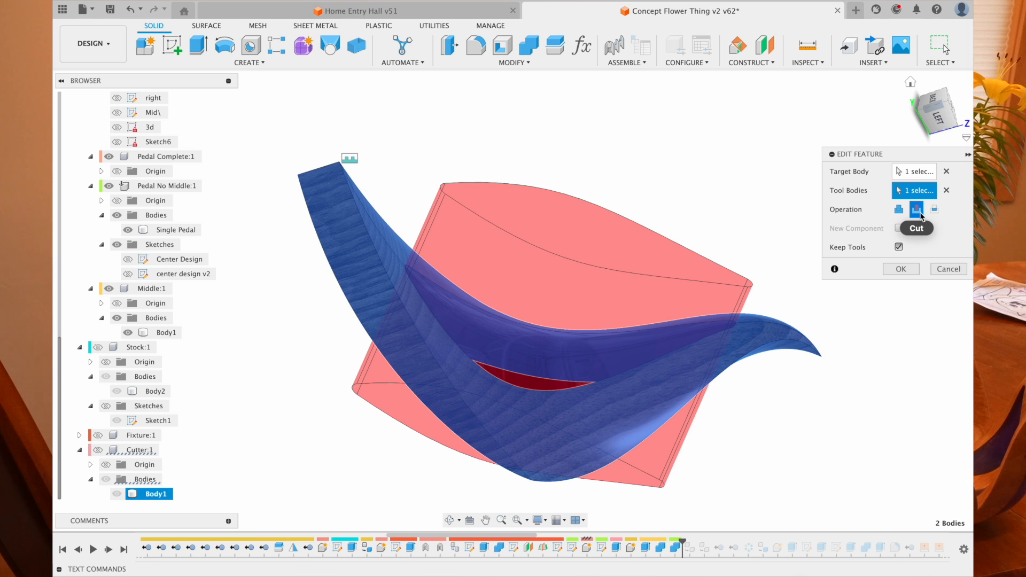
left_click(946, 267)
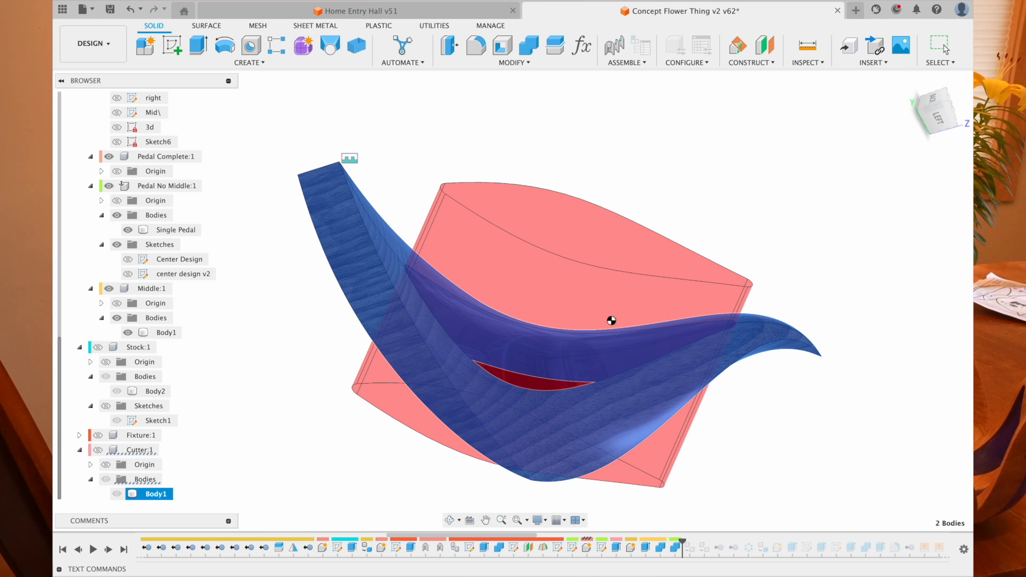
key("Return")
- Hide the Middle component and examine the leaf-shaped opening cut through the petal from several angles
middle_click_drag(641, 385, 640, 382, "shift")
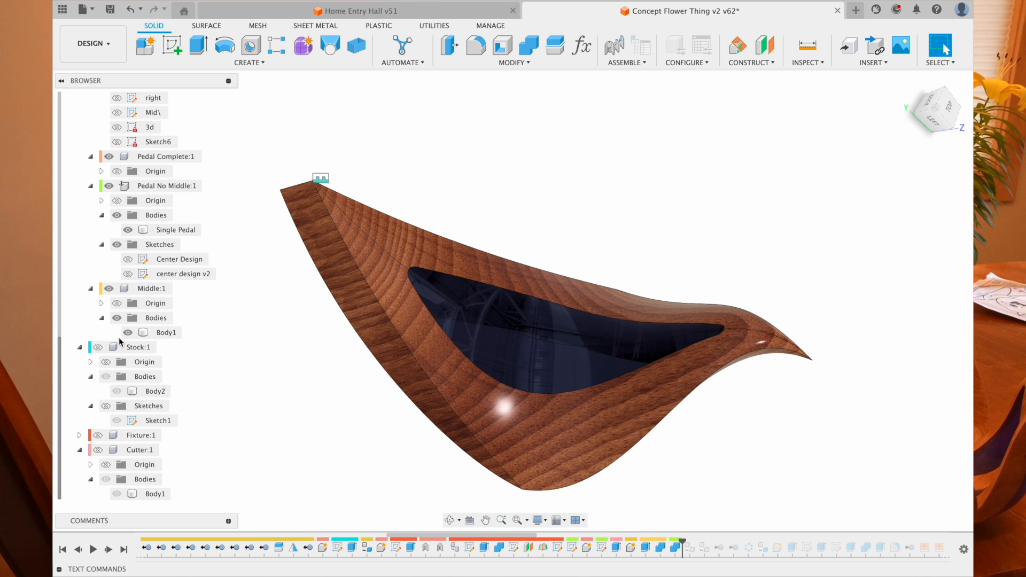
left_click(108, 288)
left_click(176, 230)
middle_click_drag(415, 407, 414, 400, "shift")
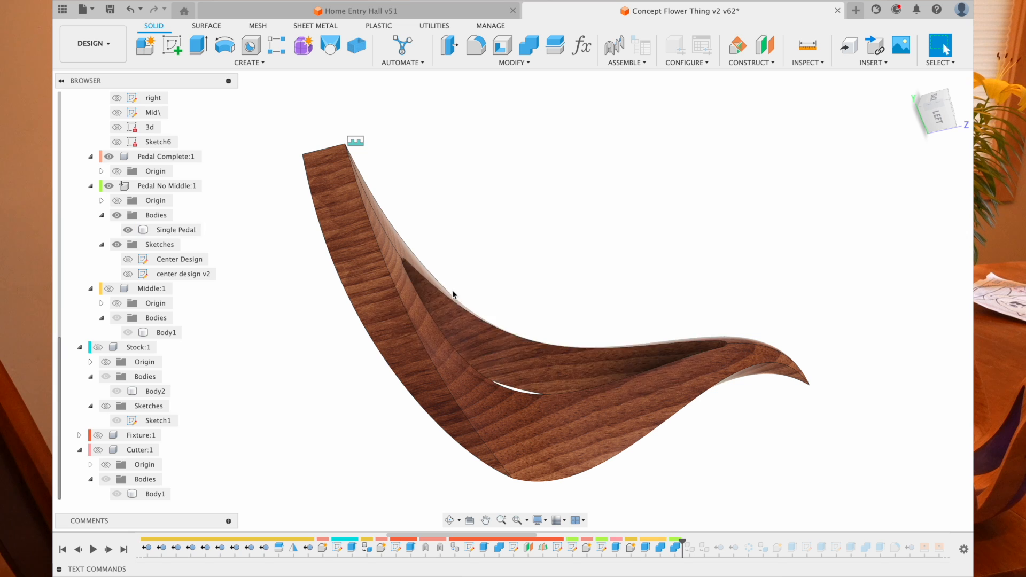
middle_click_drag(553, 378, 554, 316, "shift")
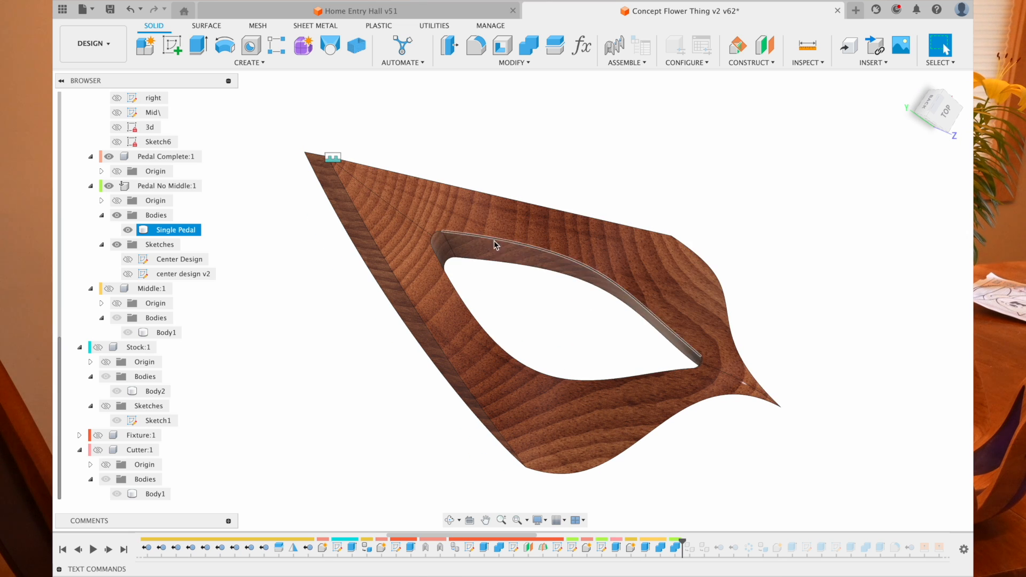
left_click(563, 342)
middle_click_drag(563, 342, 552, 332, "shift")
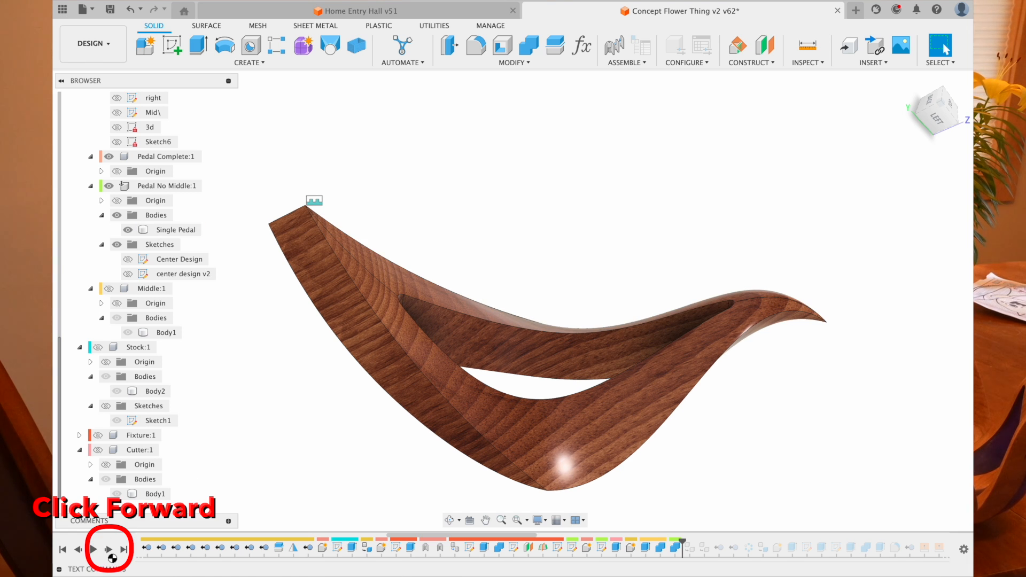
- Advance the design history through placing the petal and middle inside Pedal Complete and through the circular pattern of complete petals
left_click_drag(683, 542, 692, 544)
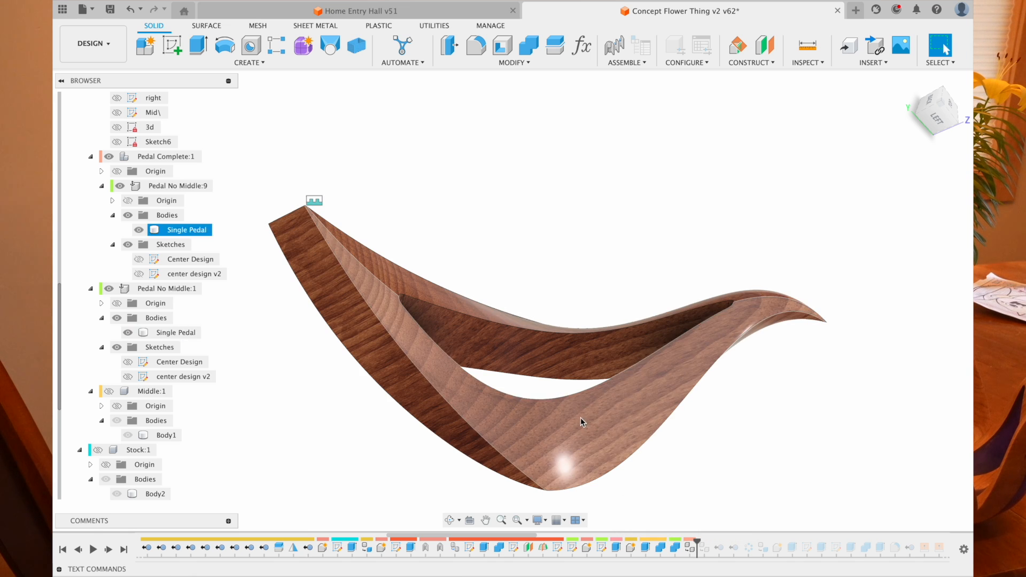
left_click(108, 549)
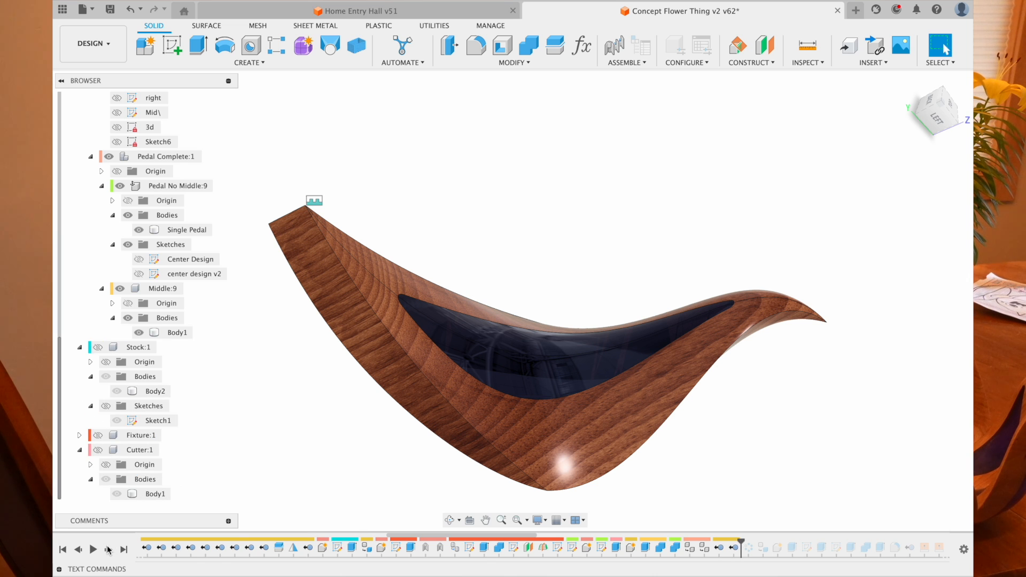
left_click(108, 549)
- Examine the assembled flower with all its patterned petals from the front, the sides and above
scroll(688, 390, "down", 5)
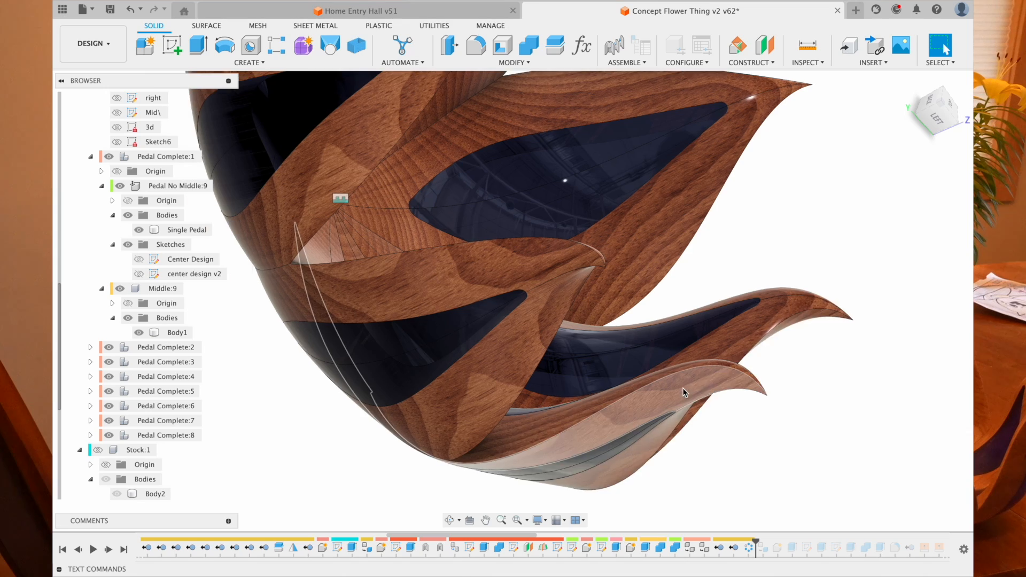
scroll(693, 413, "up", 5, "shift")
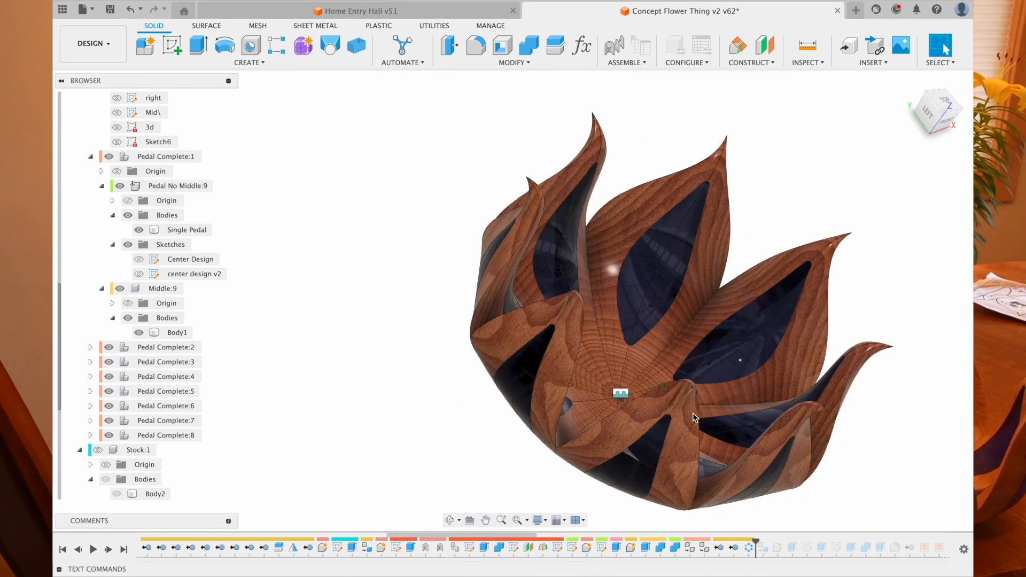
scroll(693, 413, "right", 4)
scroll(691, 412, "right", 5, "shift")
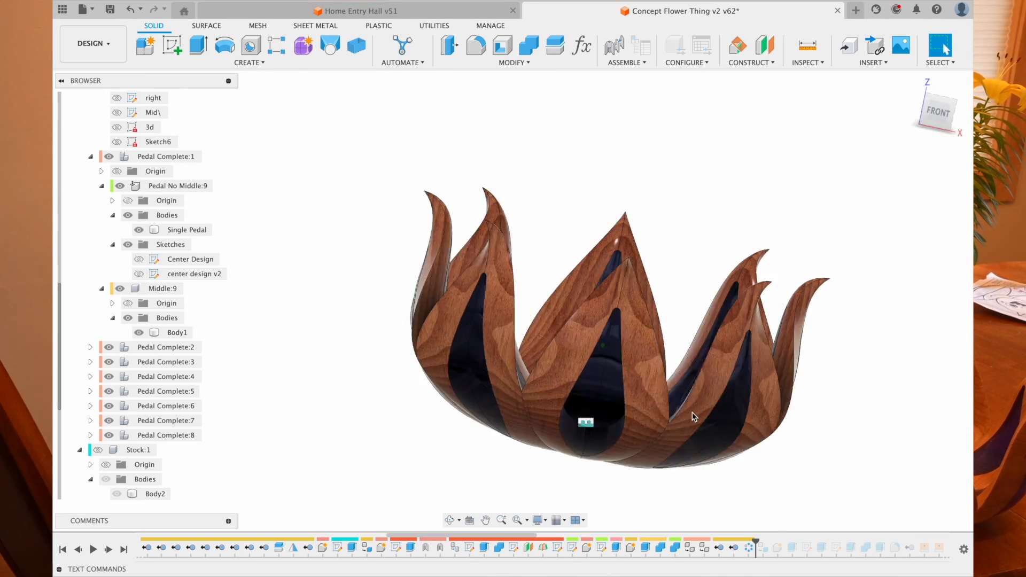
scroll(692, 412, "up", 5, "shift")
scroll(691, 412, "down", 5, "shift")
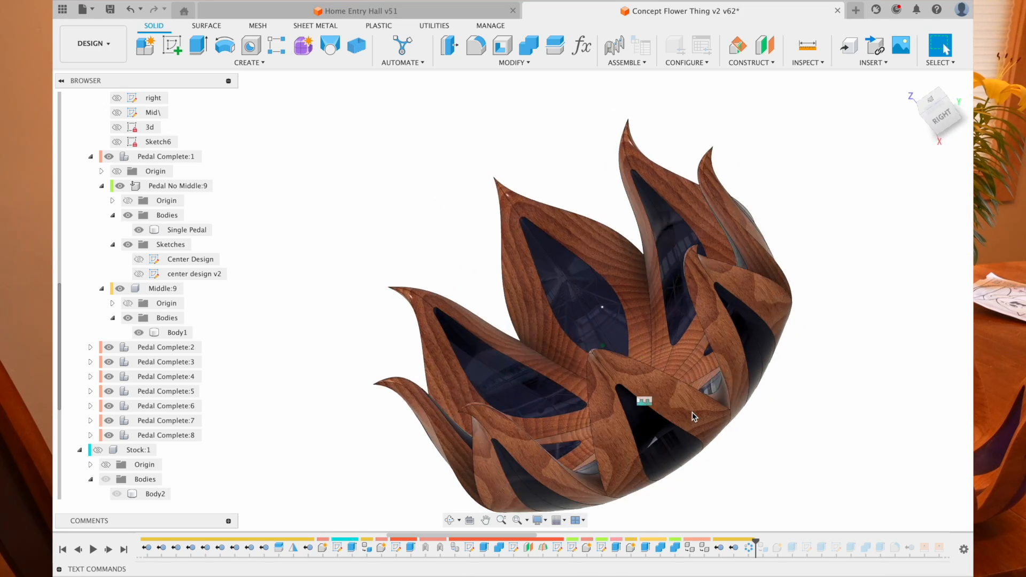
scroll(692, 412, "up", 5, "shift")
scroll(691, 412, "down", 3)
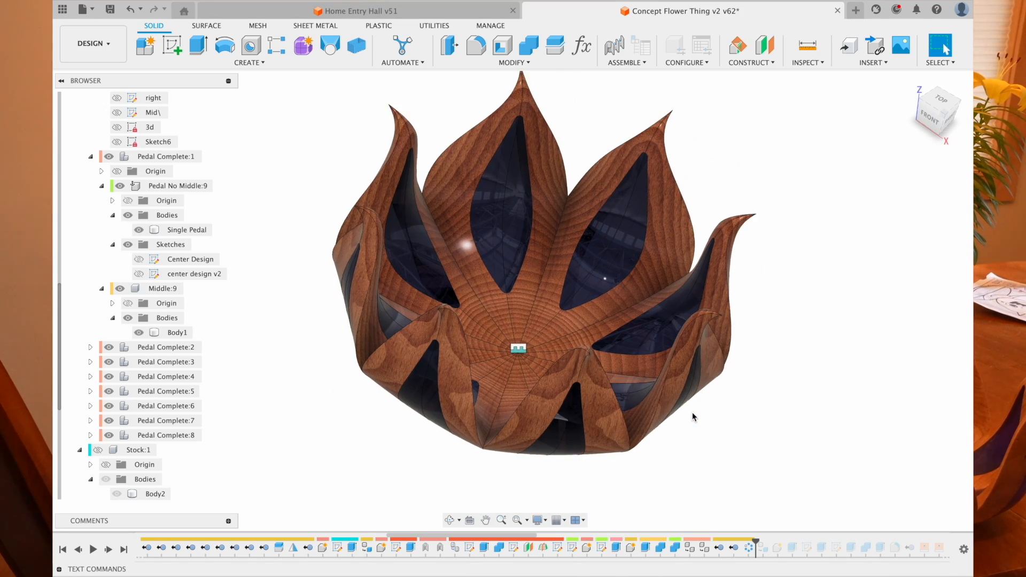
scroll(691, 412, "left", 2)
scroll(691, 412, "up", 2)
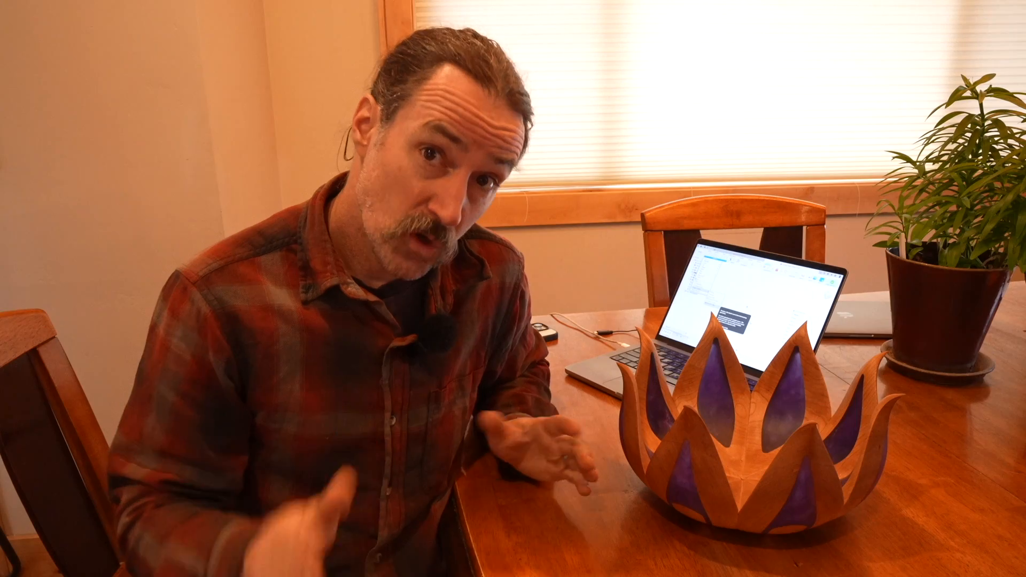